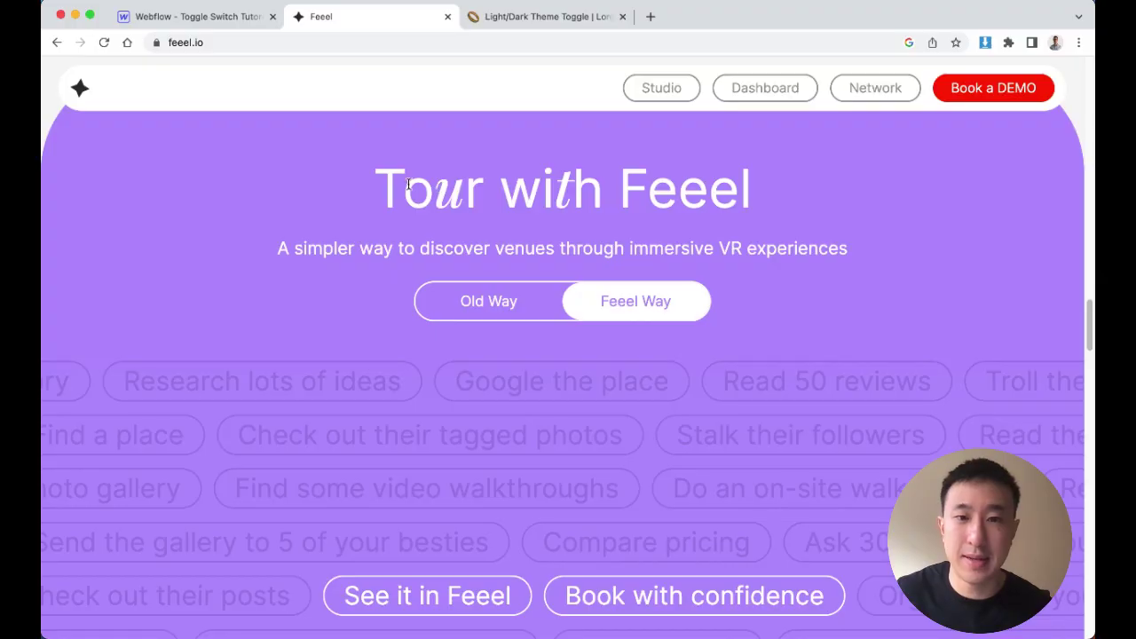
Browse the feeel.io page and try both states of the Old Way / Feeel Way toggle in its Tour with Feeel section
click(182, 42)
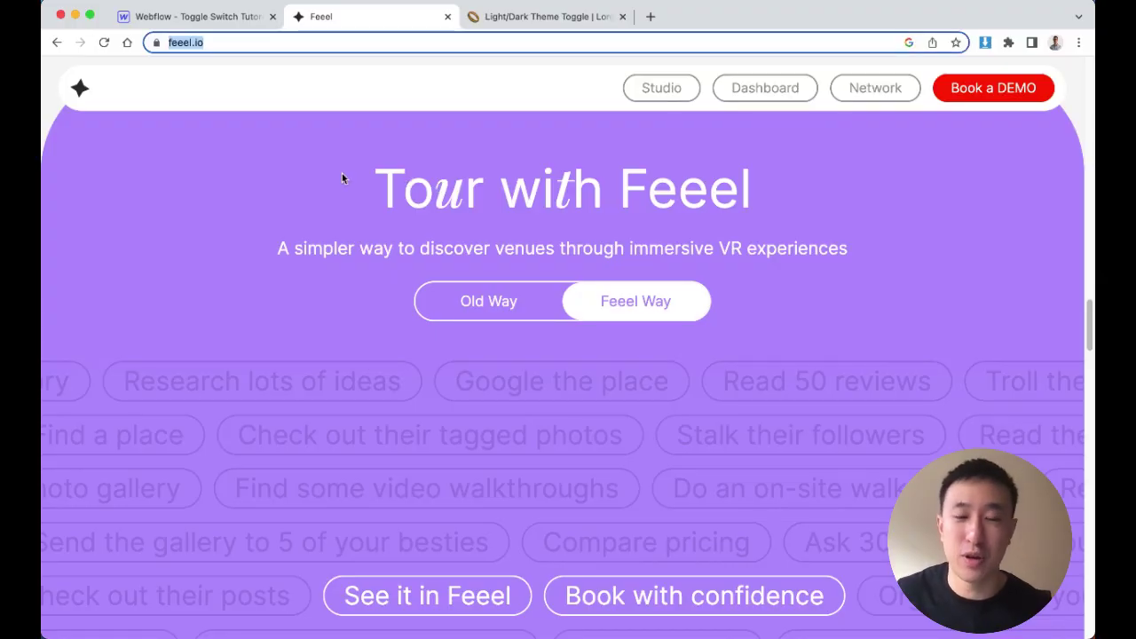
scroll(474, 218, up, 5)
scroll(474, 218, up, 10)
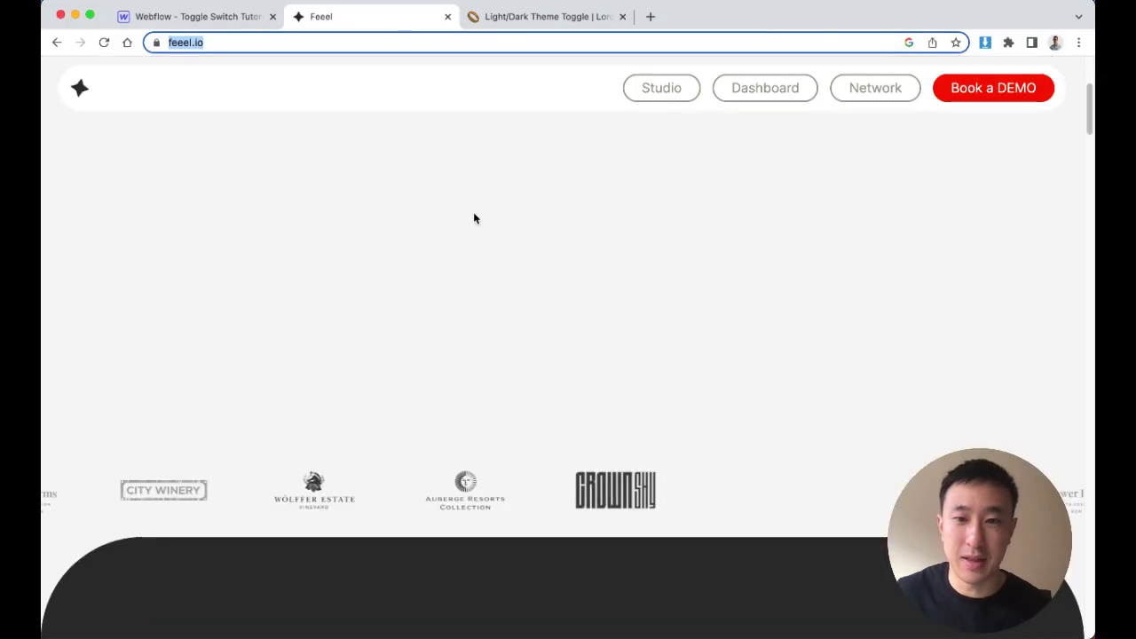
scroll(490, 222, down, 10)
scroll(490, 222, down, 10)
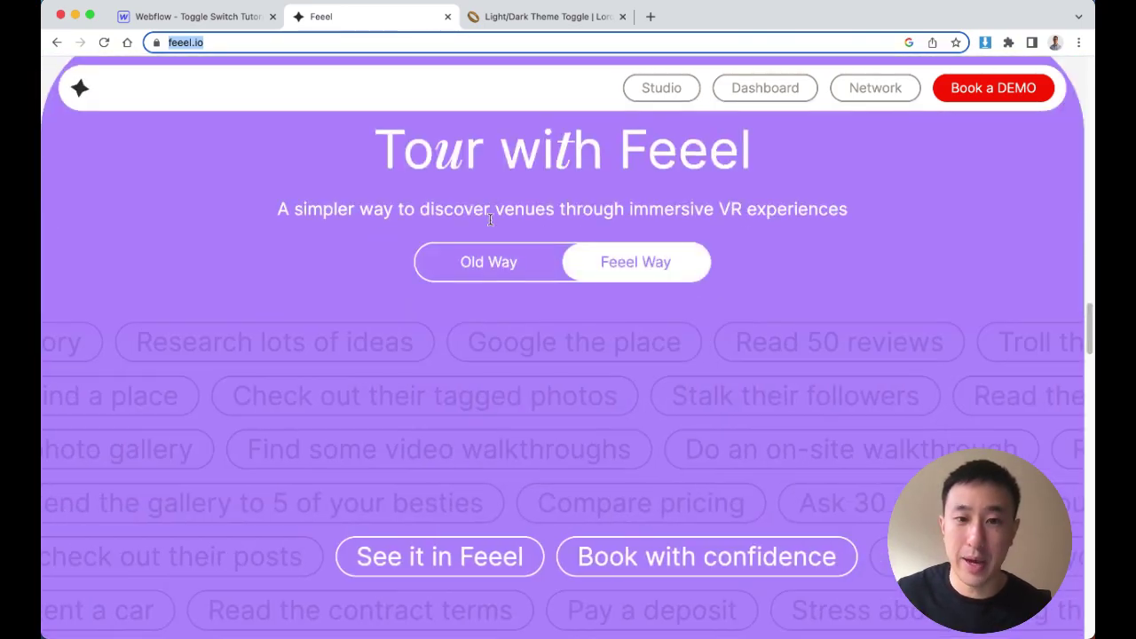
click(630, 271)
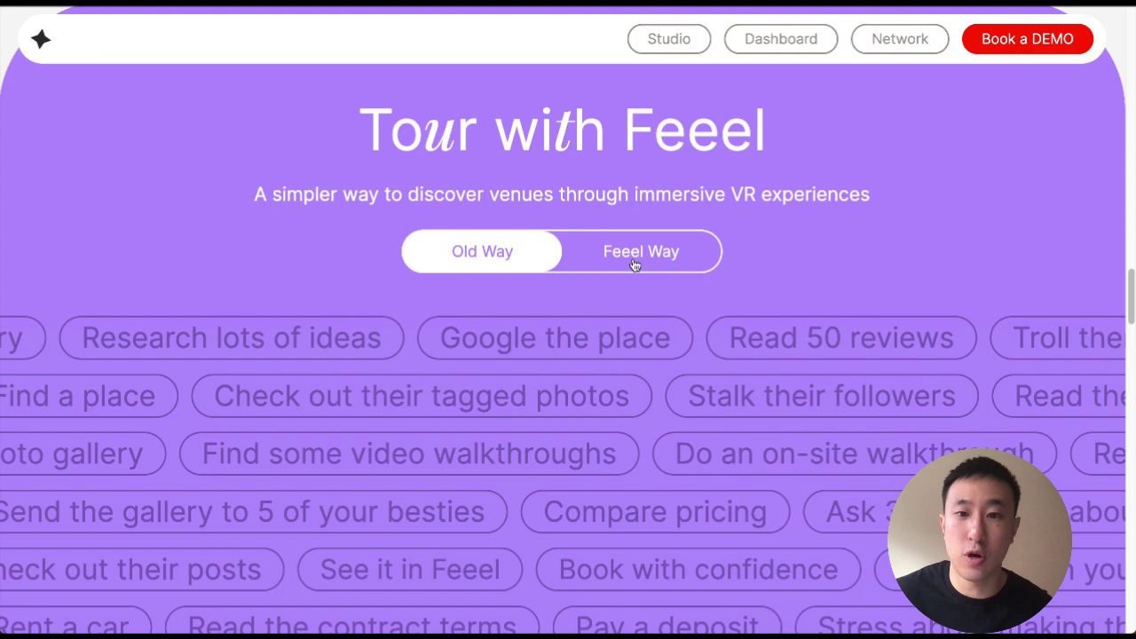
click(635, 263)
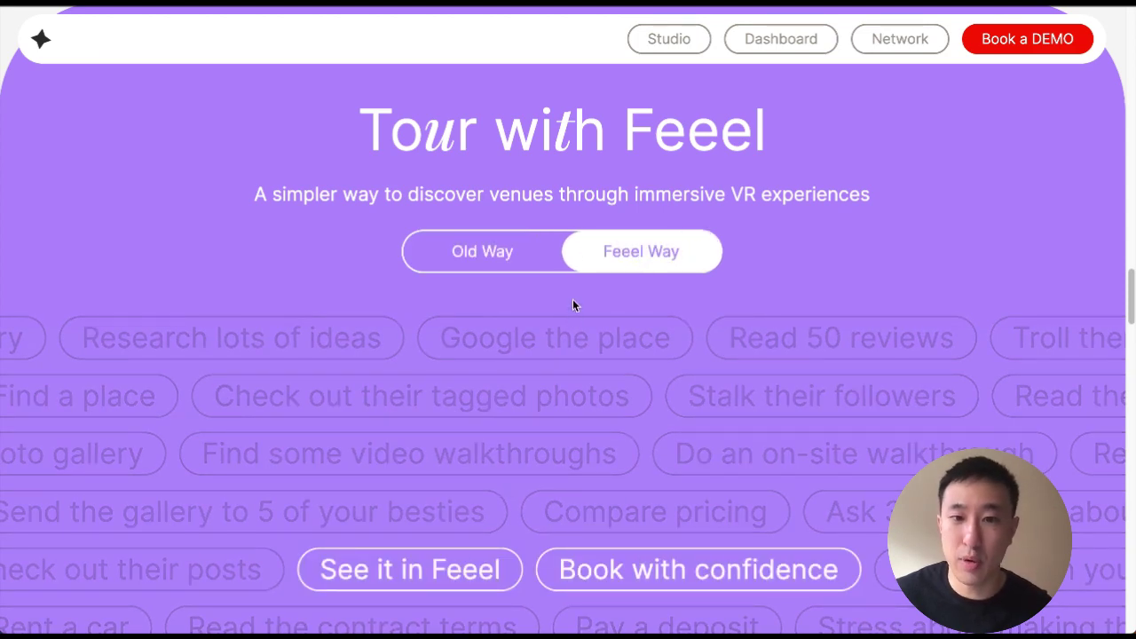
click(530, 272)
click(632, 261)
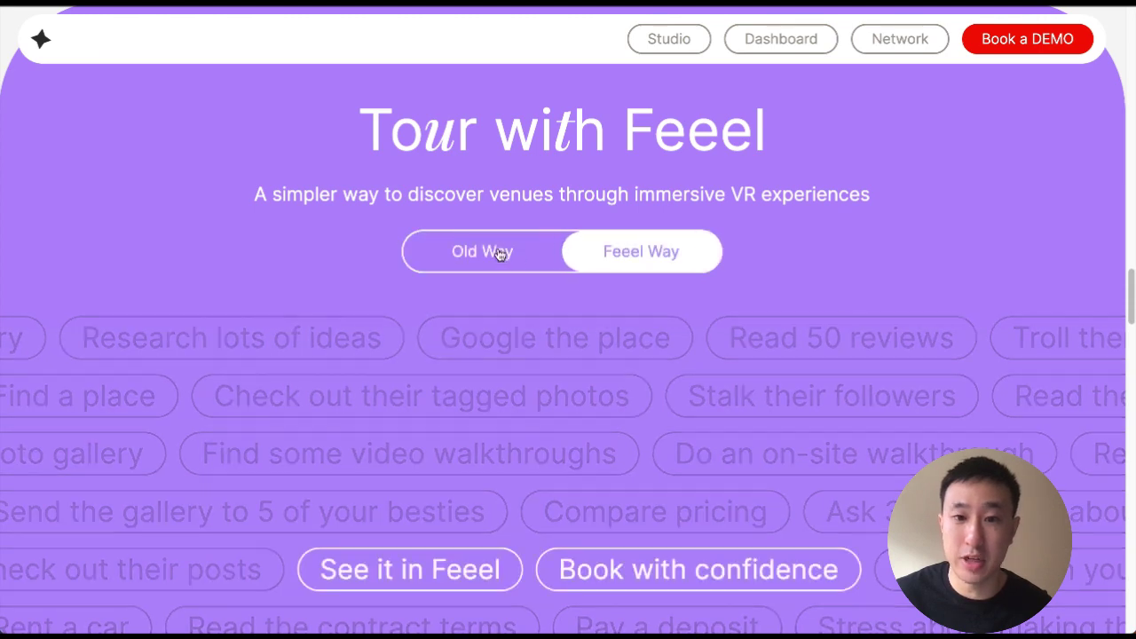
click(631, 260)
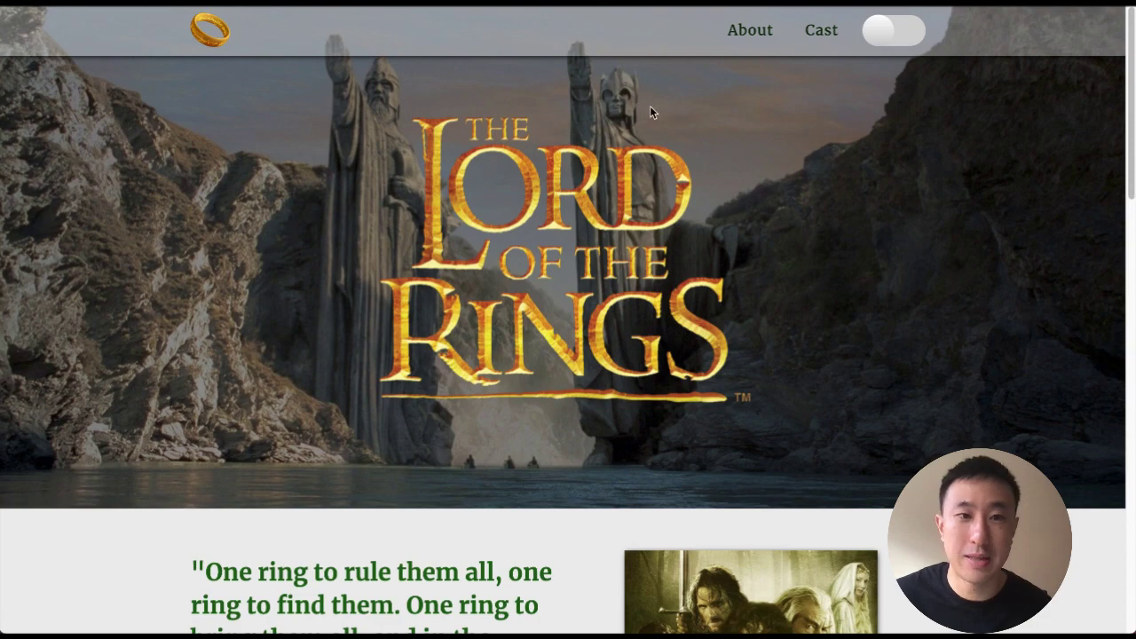
Examine the Lord of the Rings page in light and dark themes by flipping its theme toggle repeatedly
scroll(736, 142, down, 15)
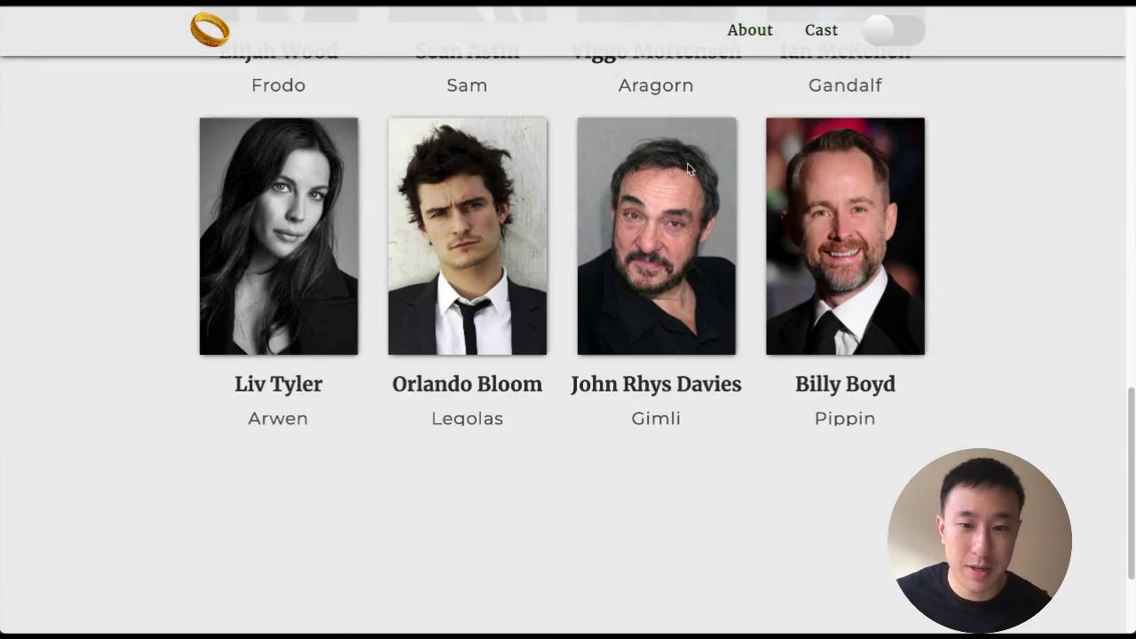
key(Home)
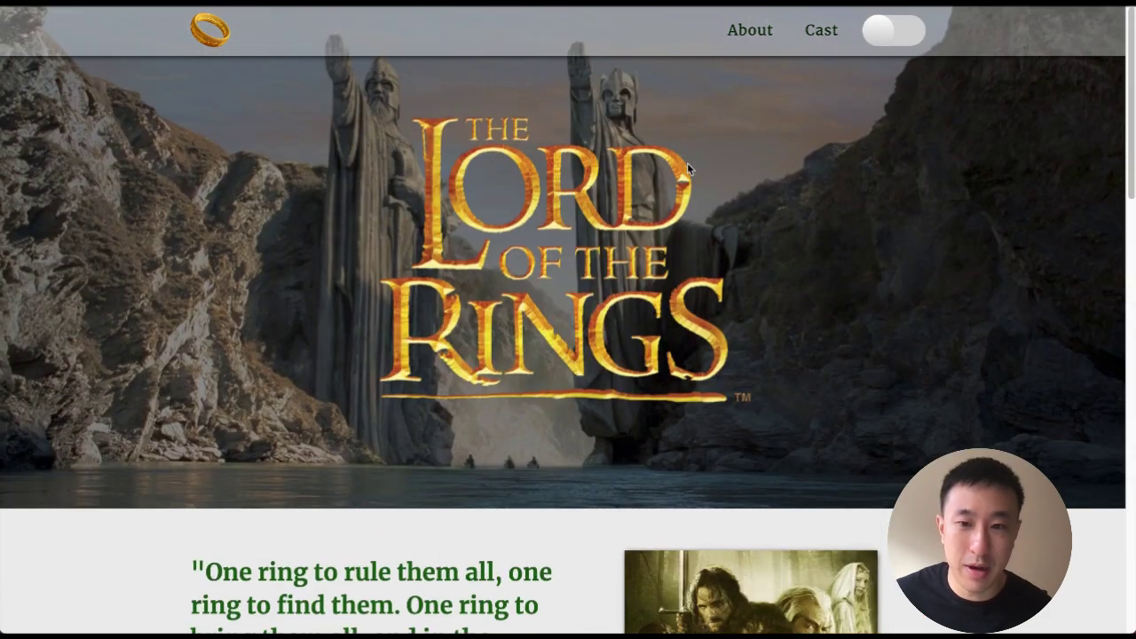
click(903, 39)
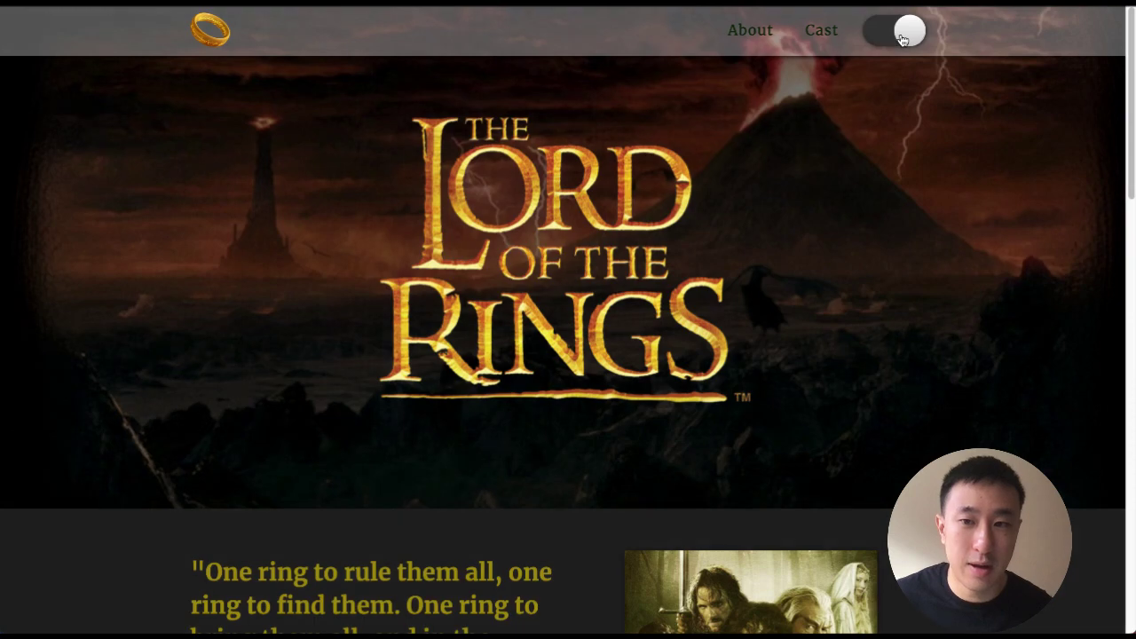
scroll(882, 147, down, 15)
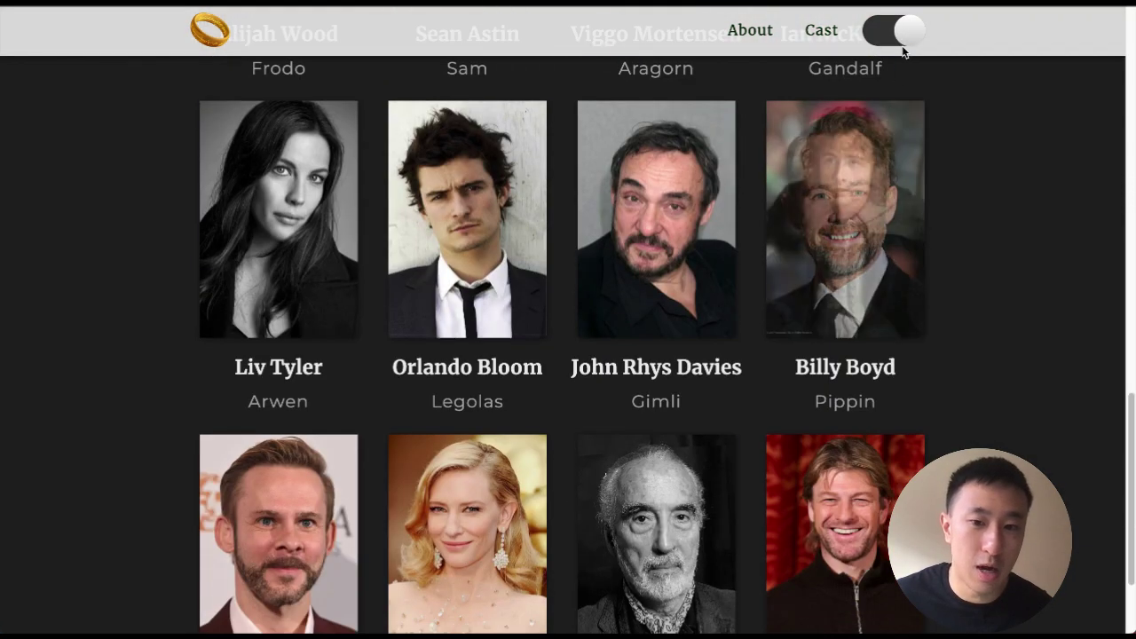
click(903, 37)
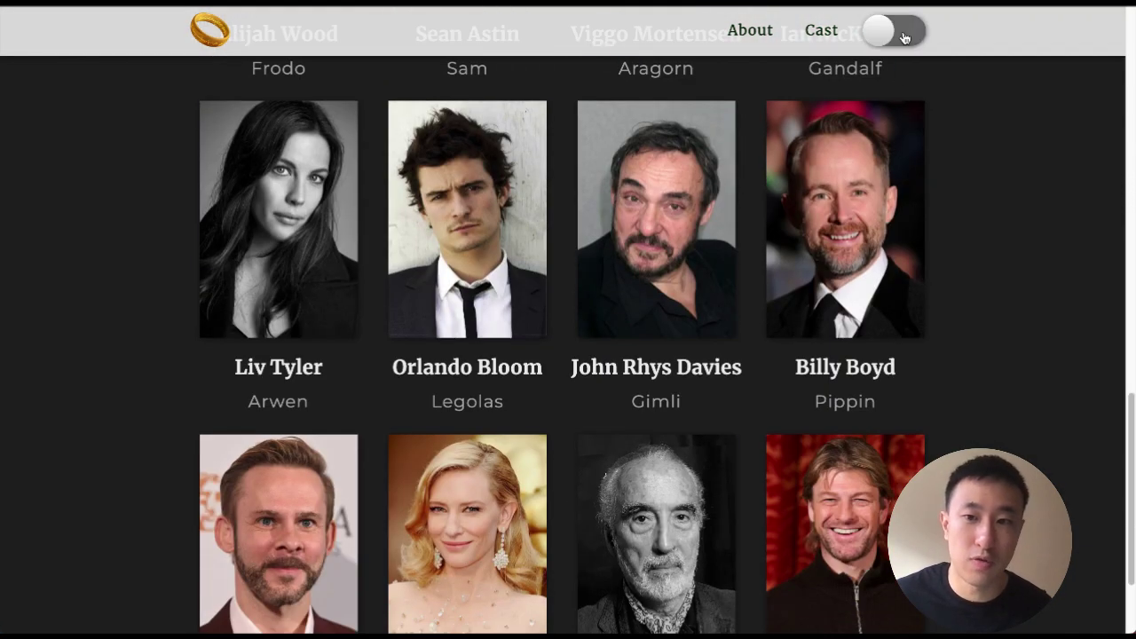
click(904, 37)
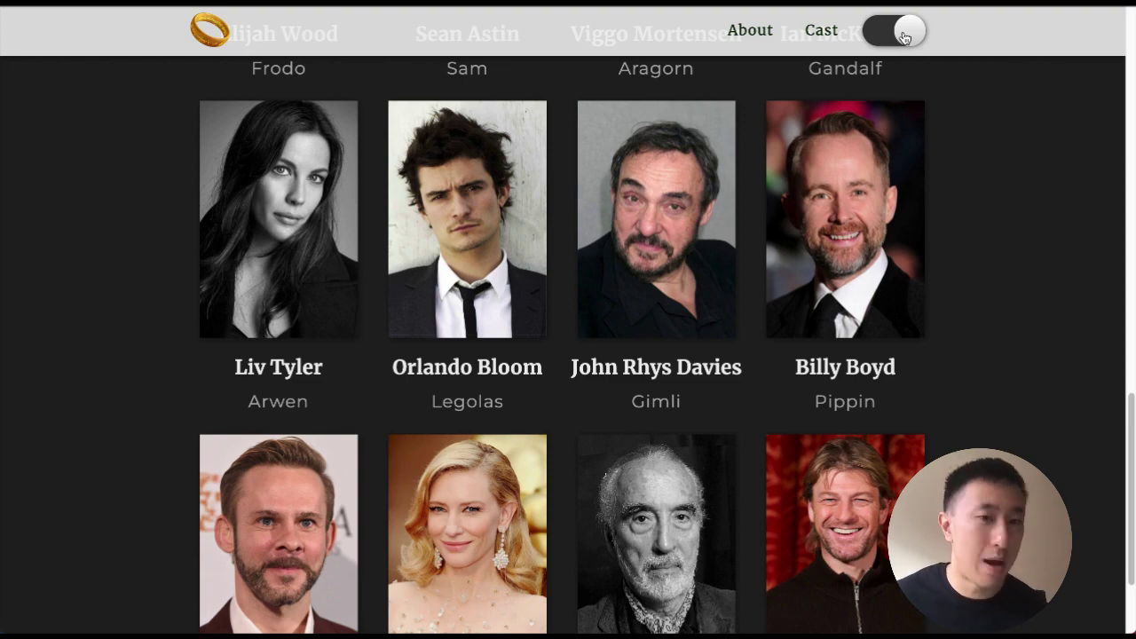
click(904, 38)
click(903, 38)
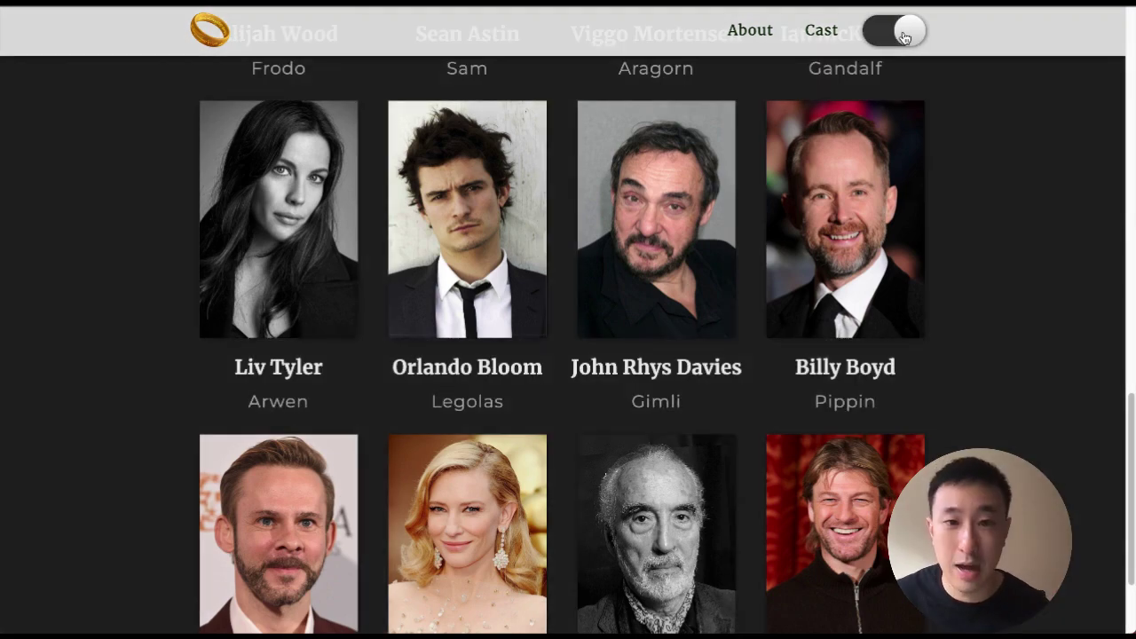
click(903, 37)
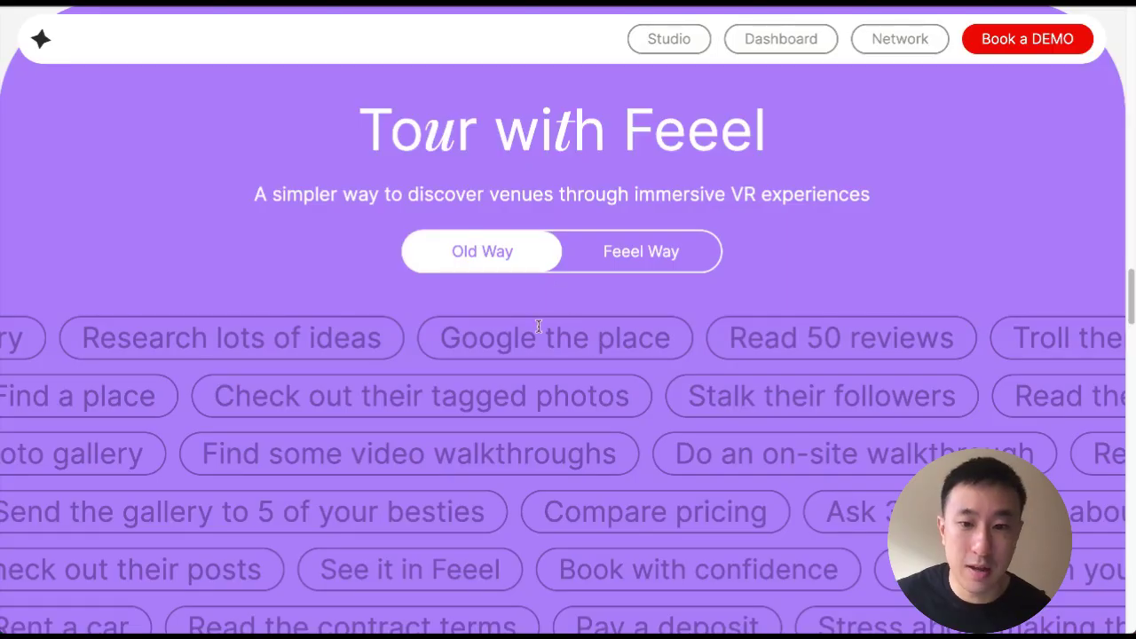
Return to the Feeel page and switch the Tour with Feeel toggle to Feeel Way
drag(495, 338, 699, 349)
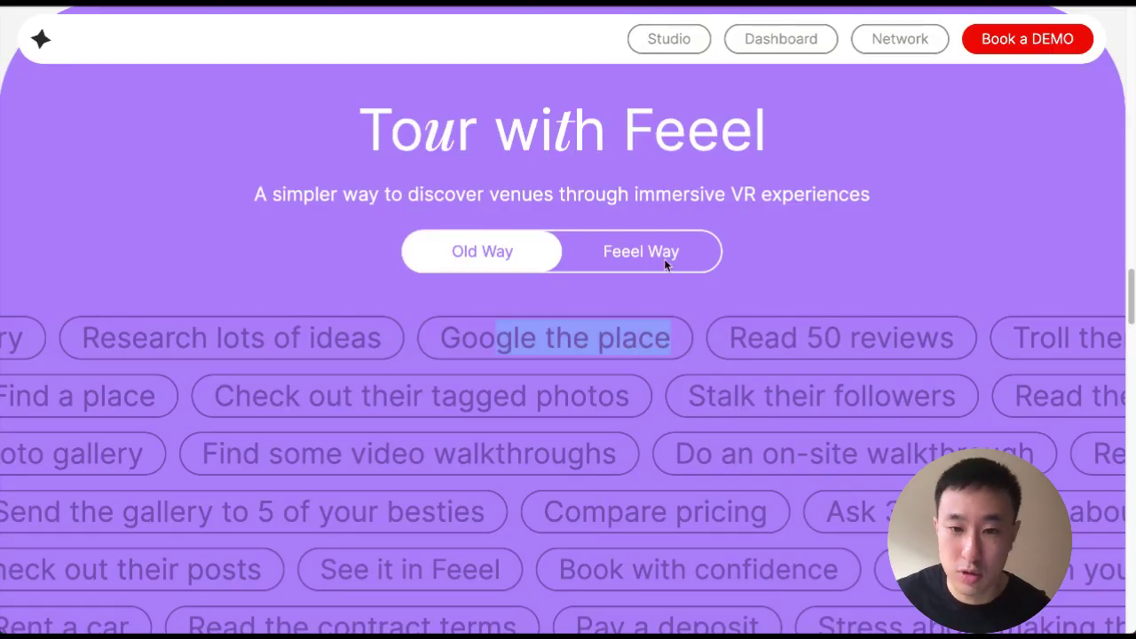
click(655, 245)
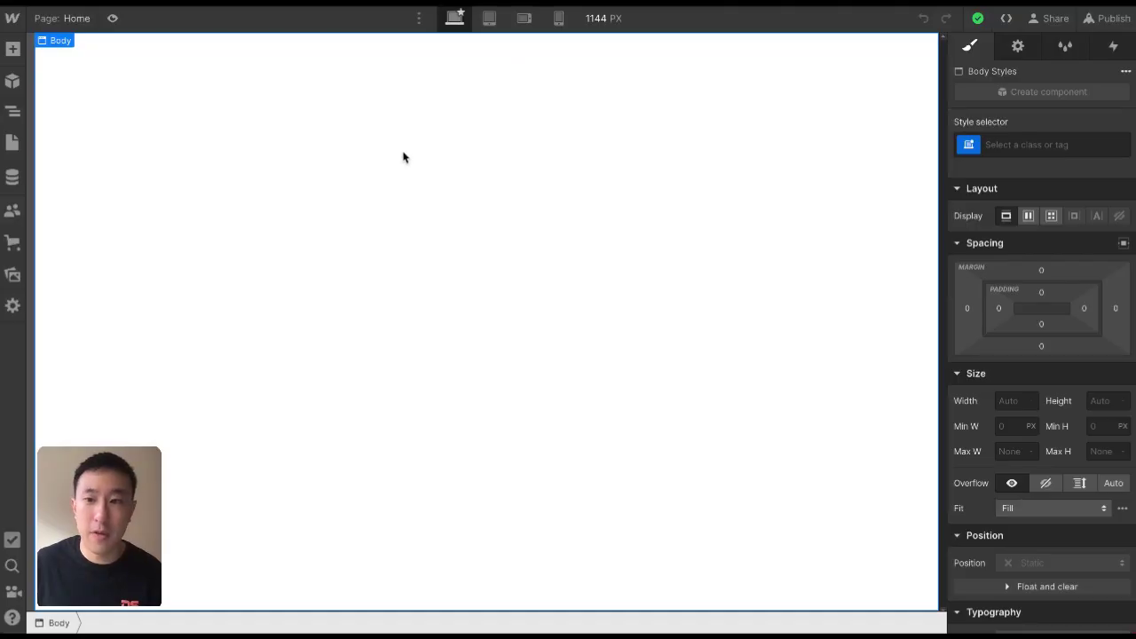
Add a div block to the empty page body in Webflow and give it the new class "section"
key(ctrl+k)
text(div)
key(Return)
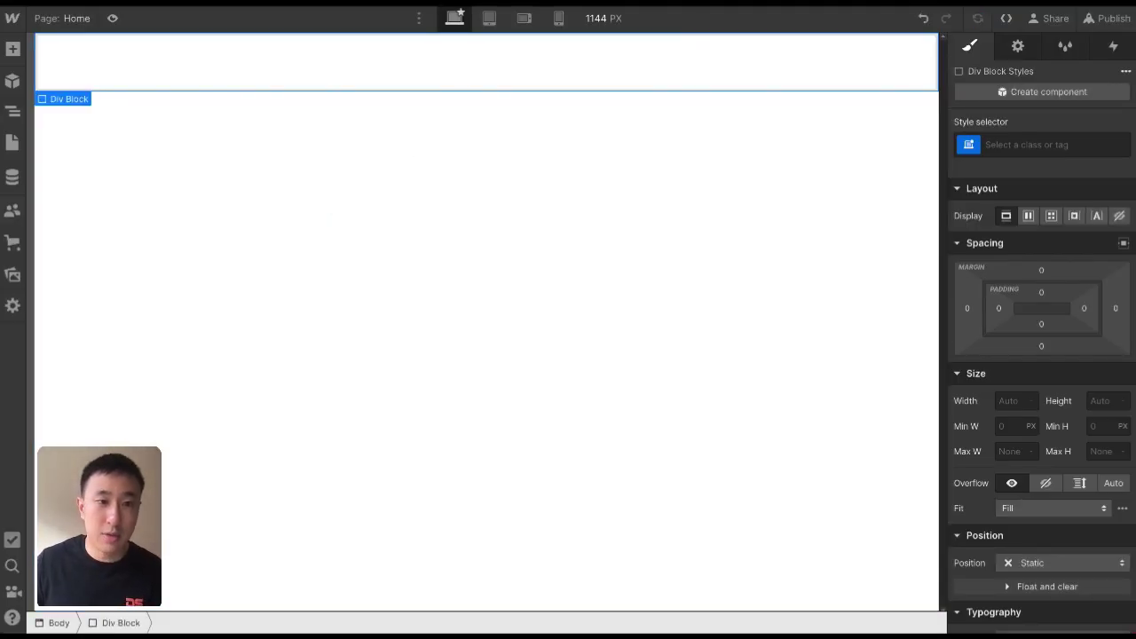
click(1010, 147)
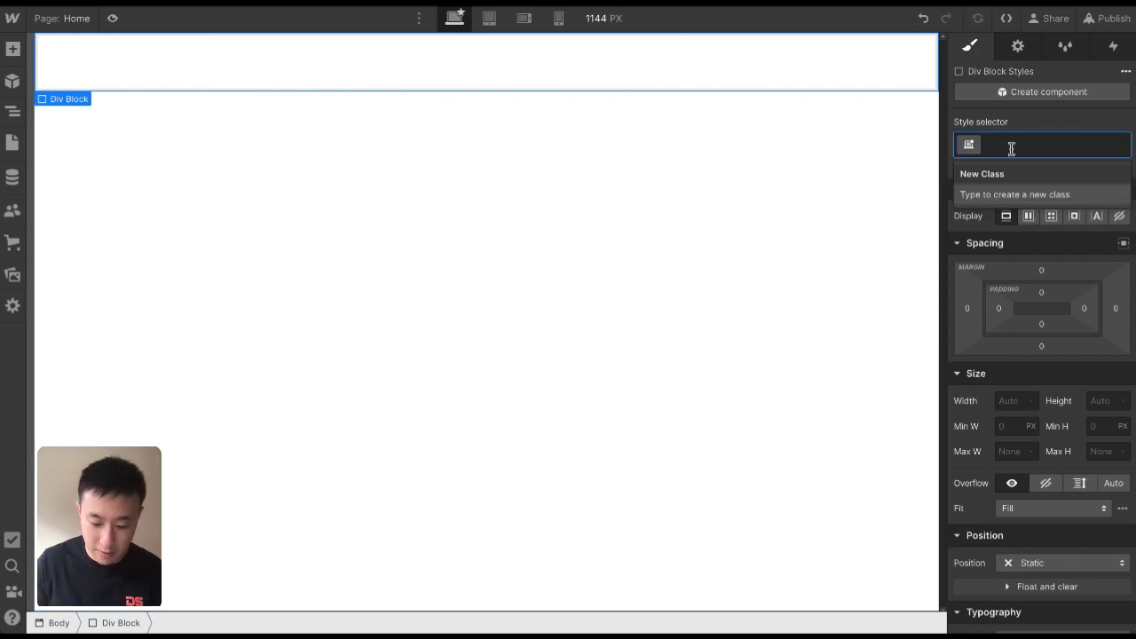
text(section)
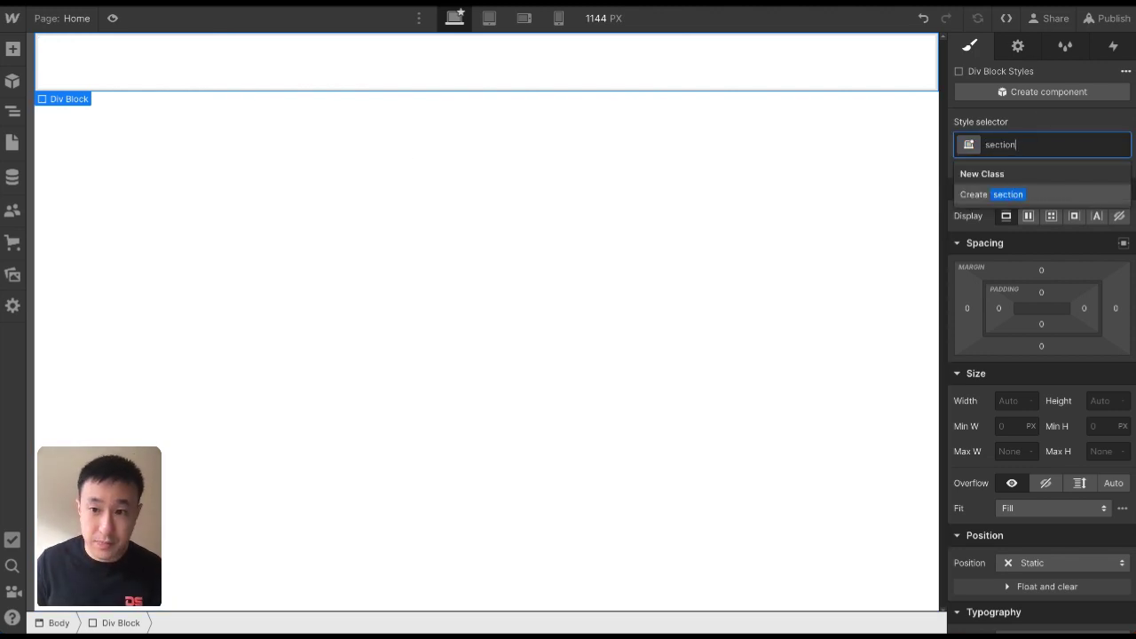
key(Return)
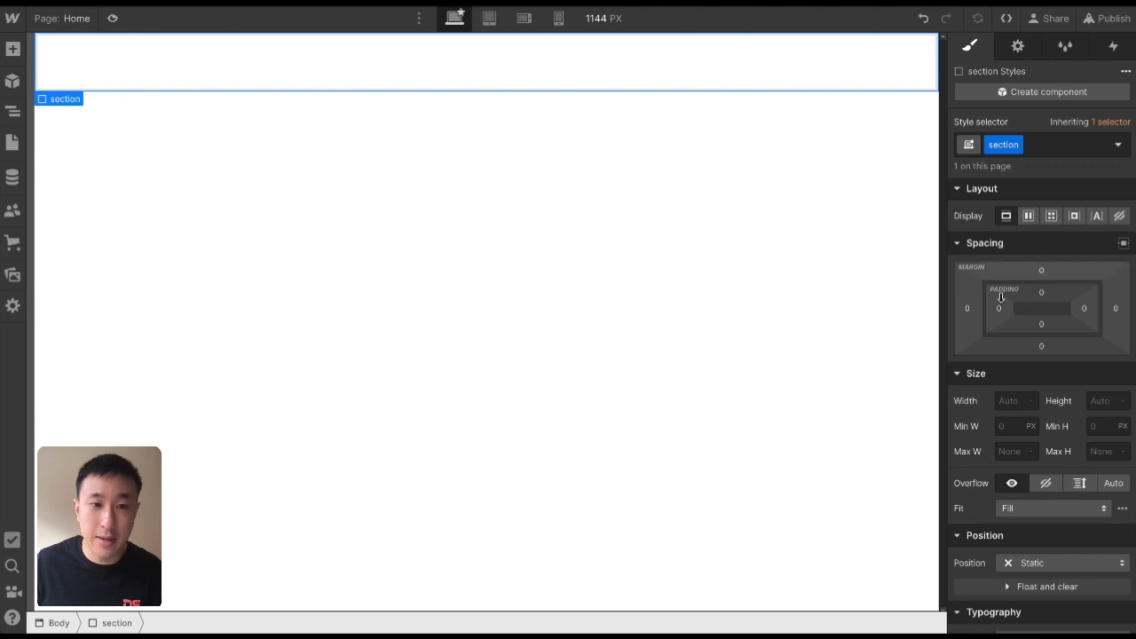
Set the section's width to 100% and its minimum height to 100 VH
click(1018, 400)
text(100%)
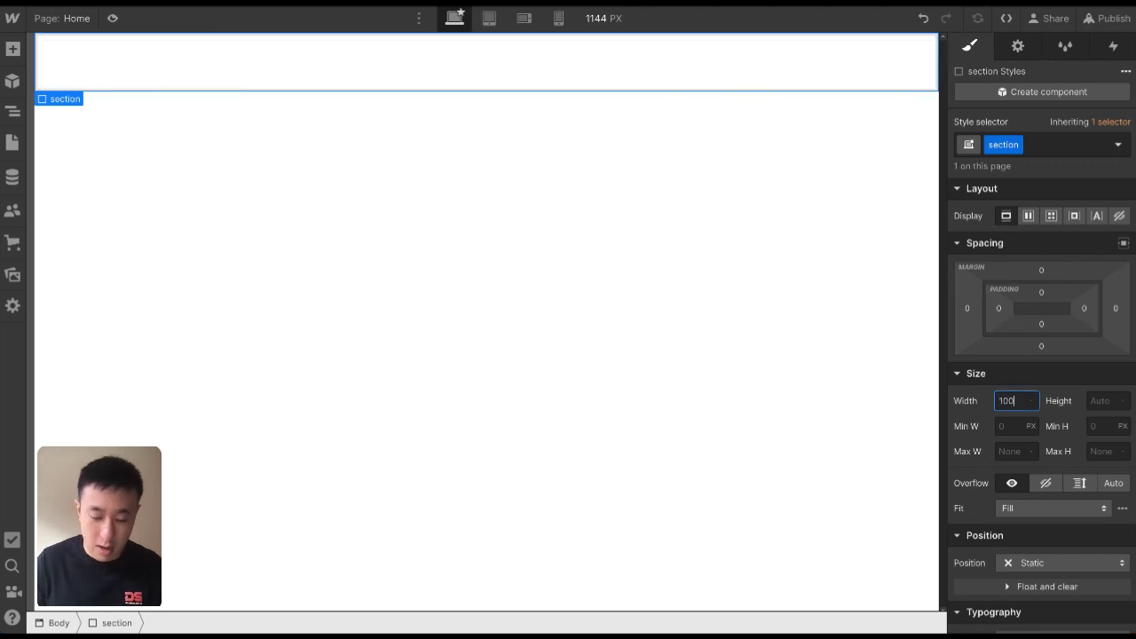
click(1109, 424)
text(100)
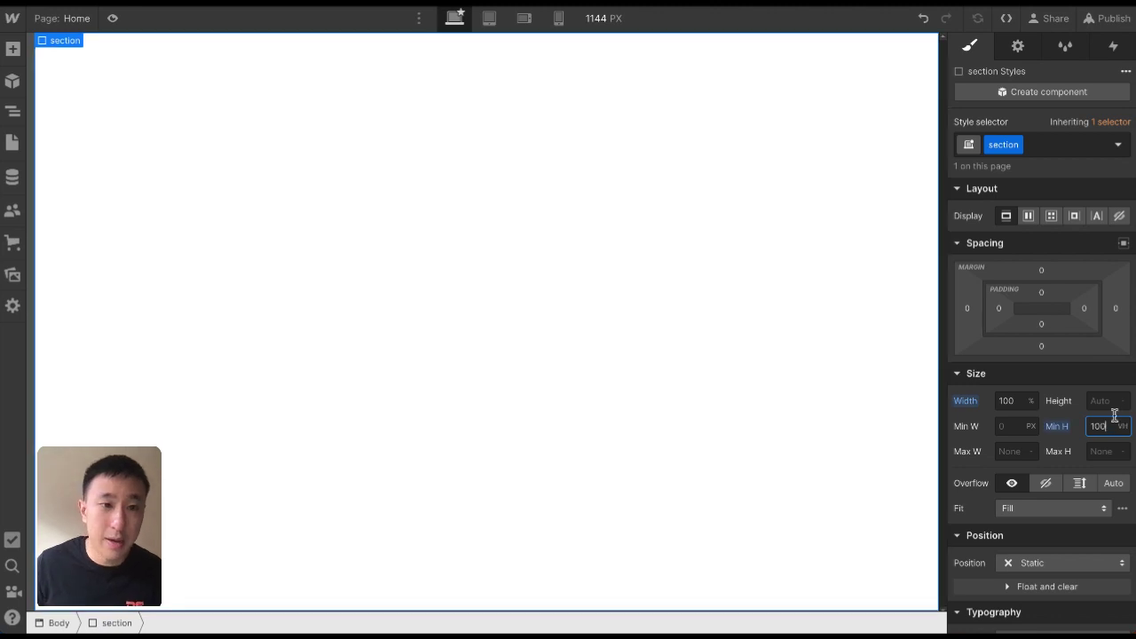
Give the section a whitesmoke (#f5f5f5) background color
scroll(1060, 373, down, 5)
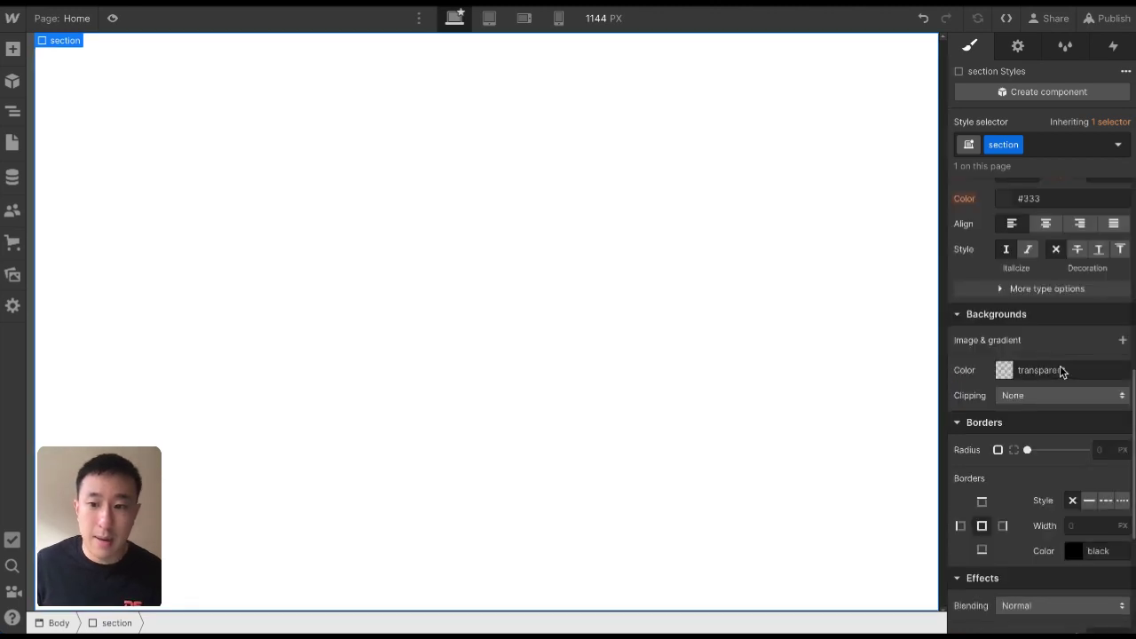
click(1002, 369)
click(956, 399)
drag(956, 399, 951, 394)
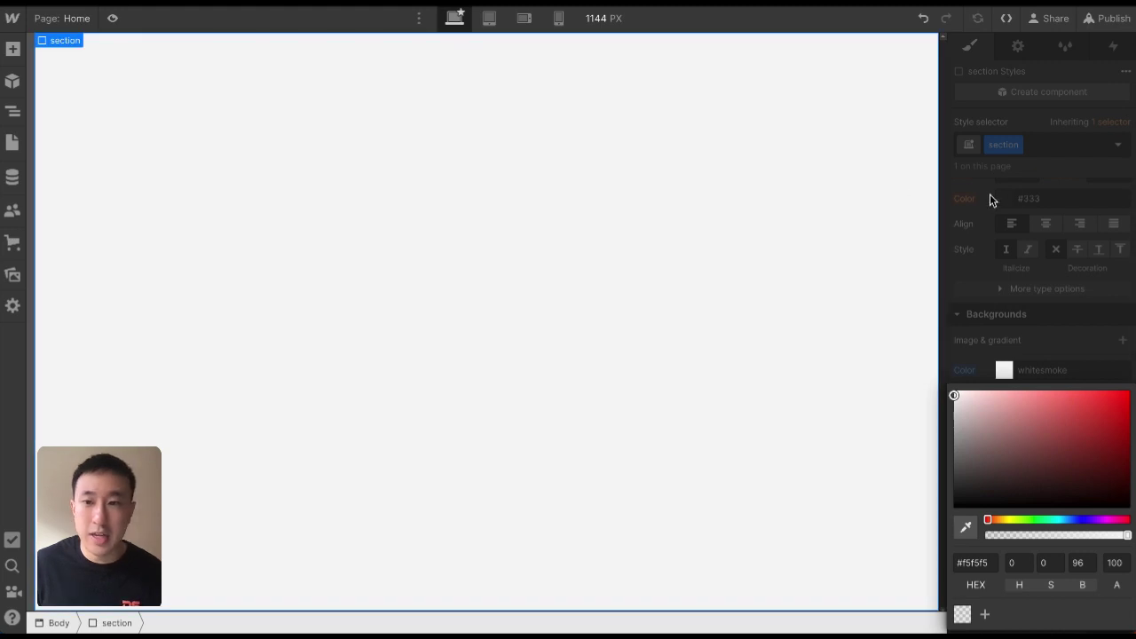
click(1000, 168)
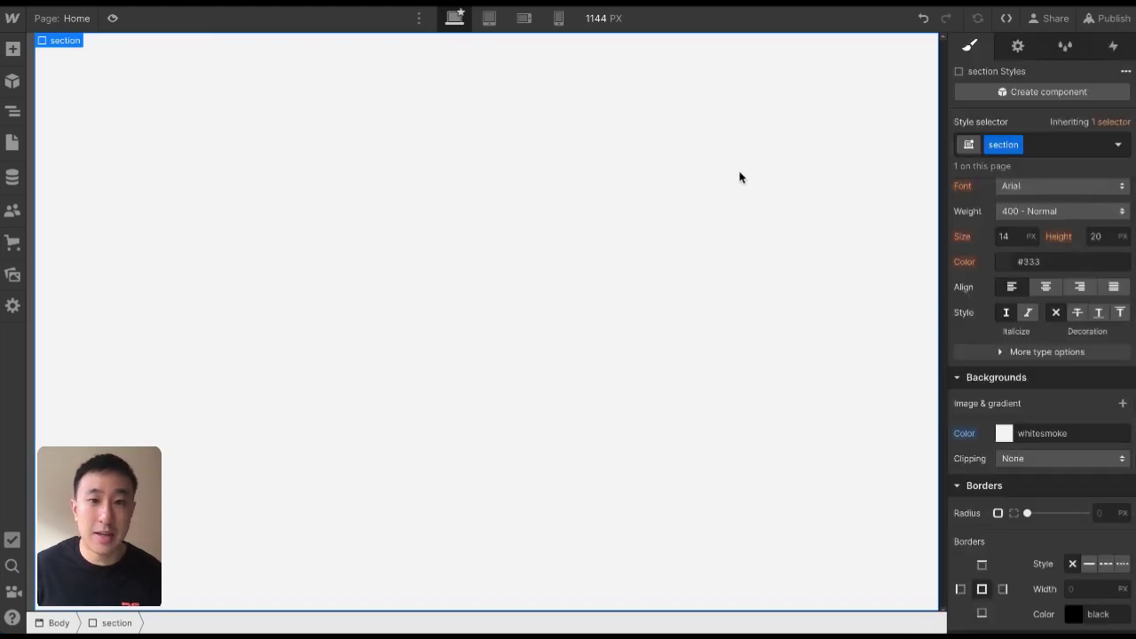
Make the section a horizontal flex layout with its children centered in both alignment and justification
scroll(1019, 262, up, 5)
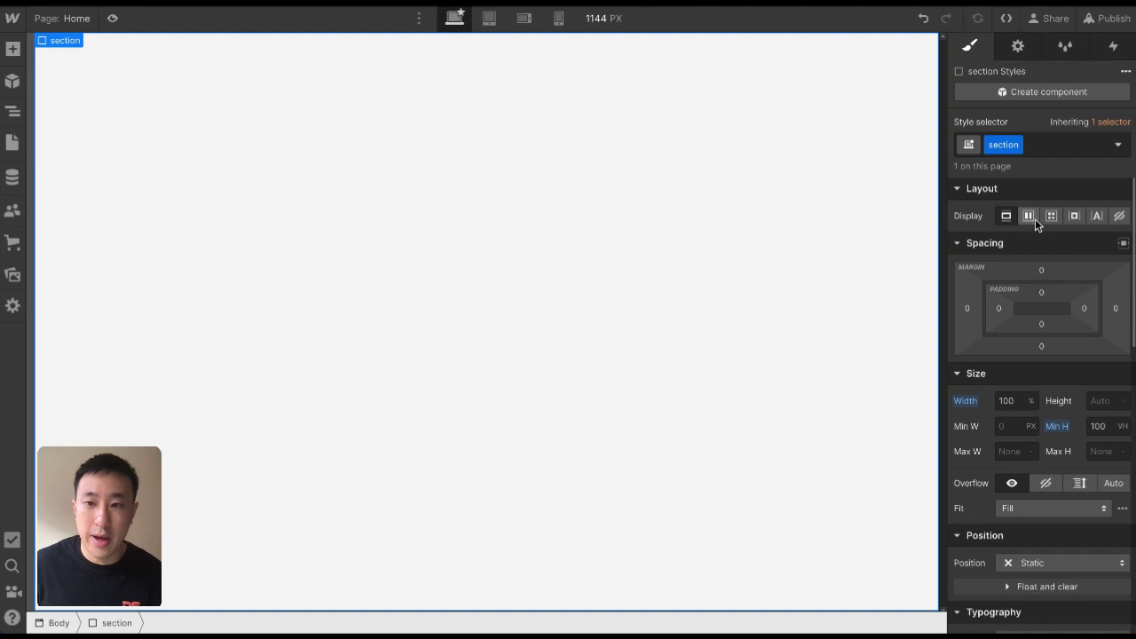
click(1030, 215)
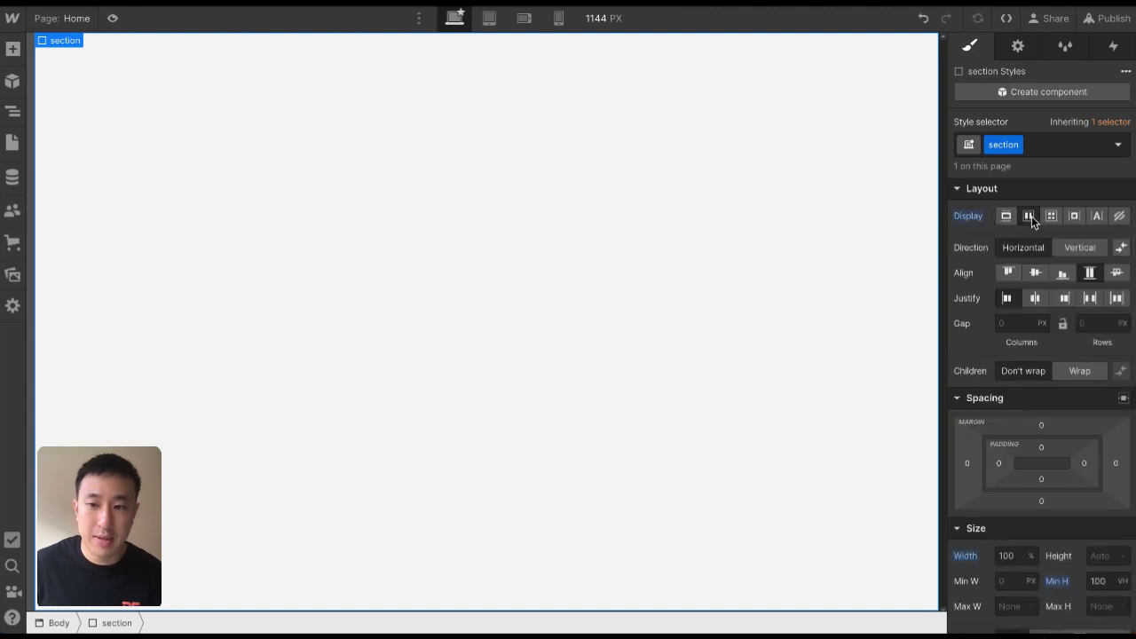
click(1036, 273)
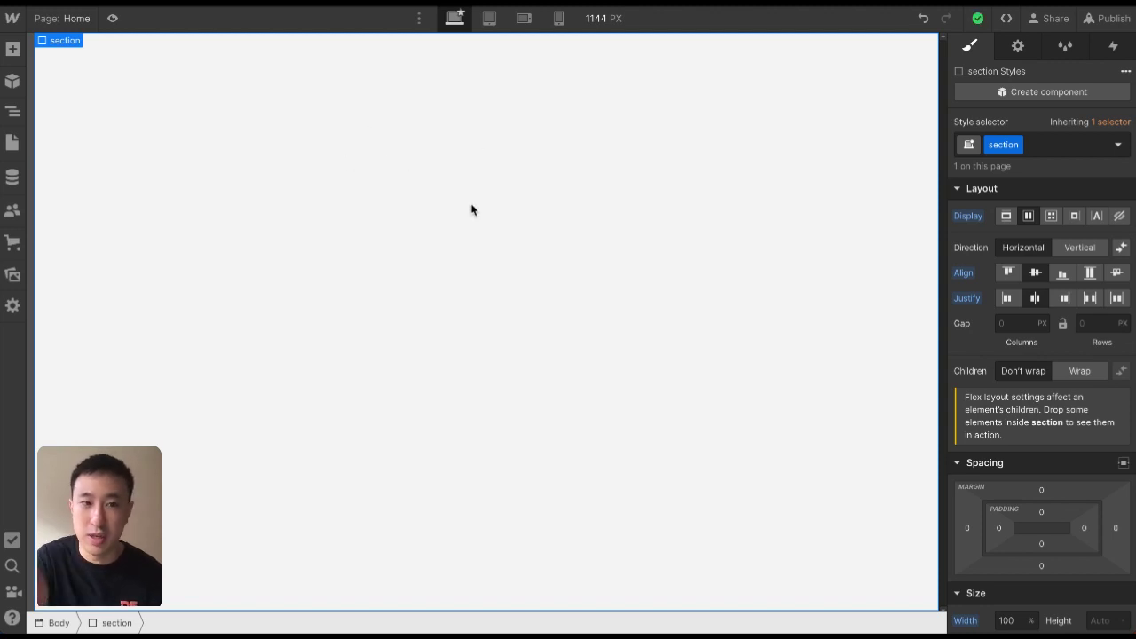
Add a div block inside the section and give it the new class "toggle-switch"
key(ctrl+e)
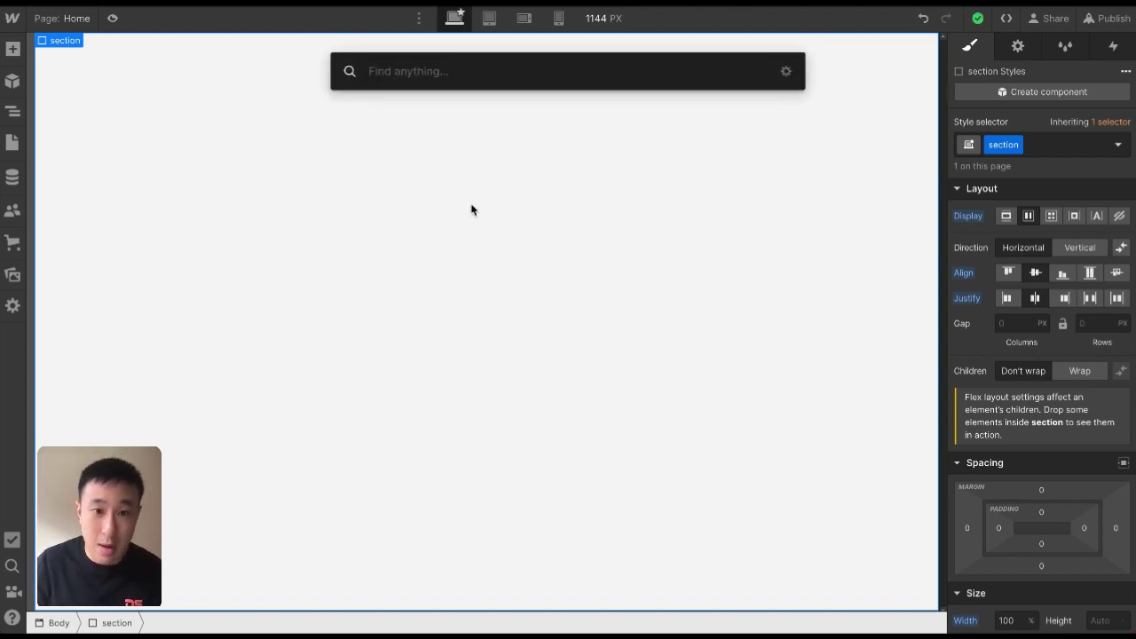
text(div)
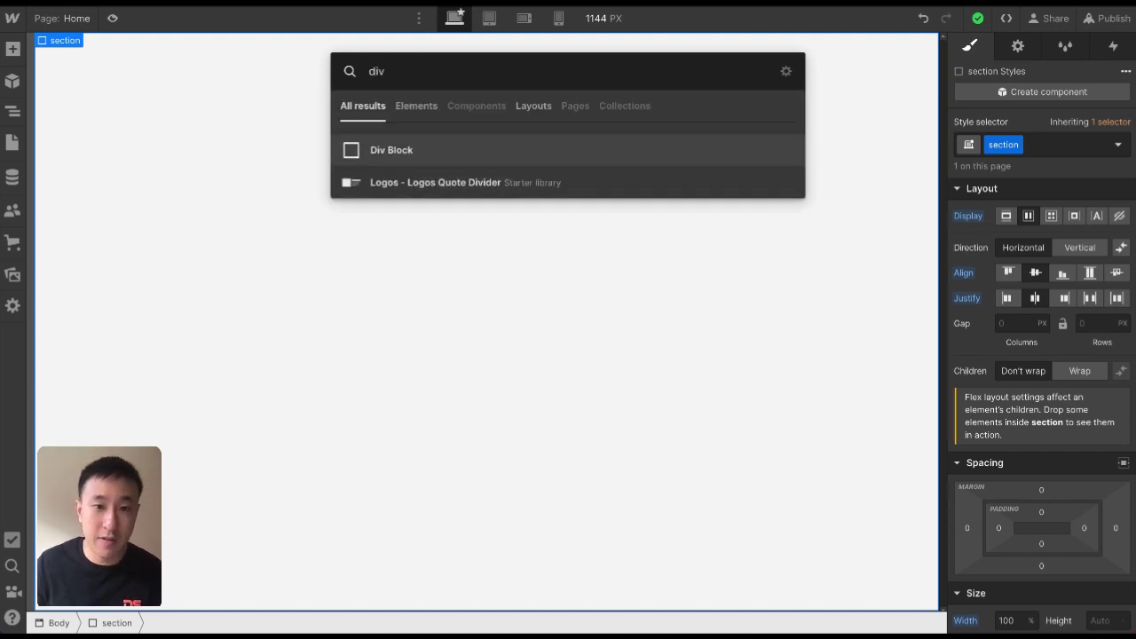
key(Return)
click(1091, 139)
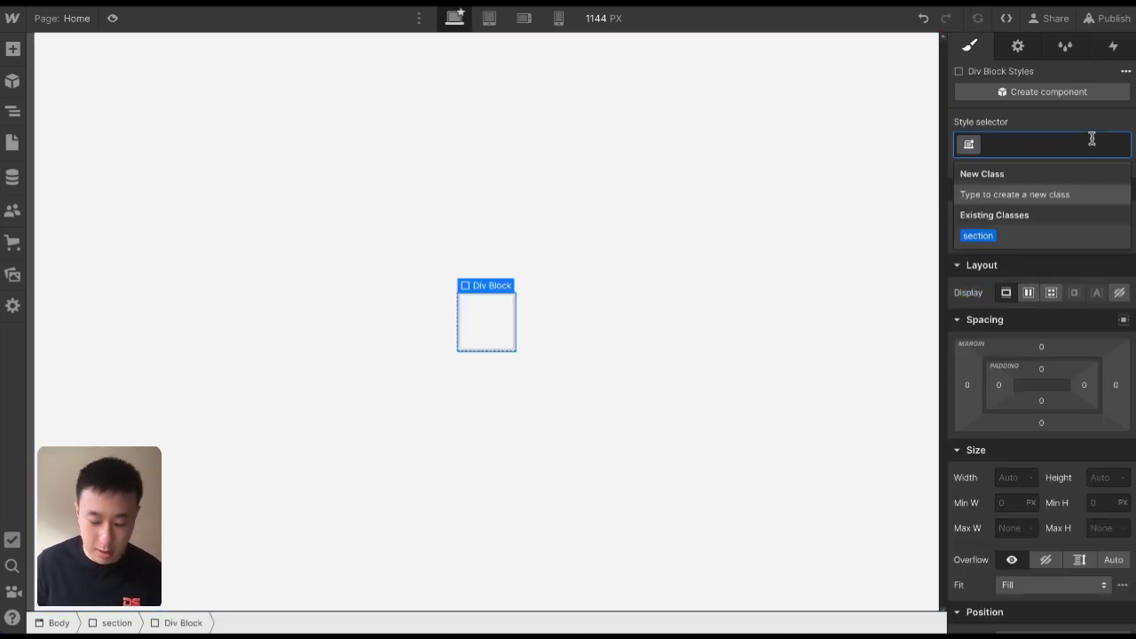
text(toggle)
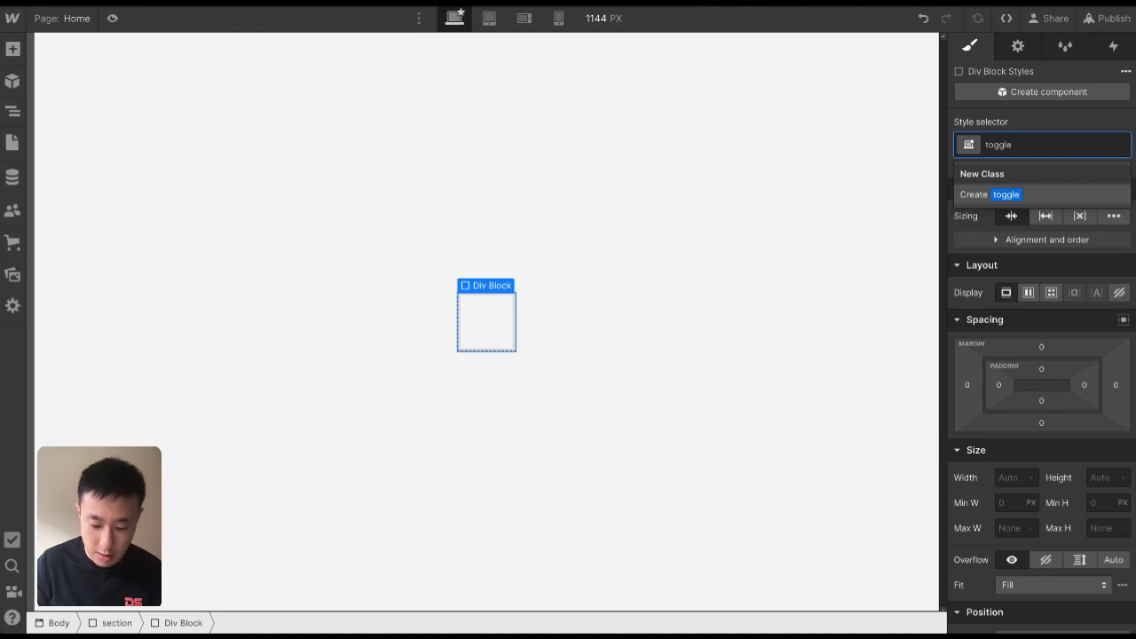
text(-switch)
key(Return)
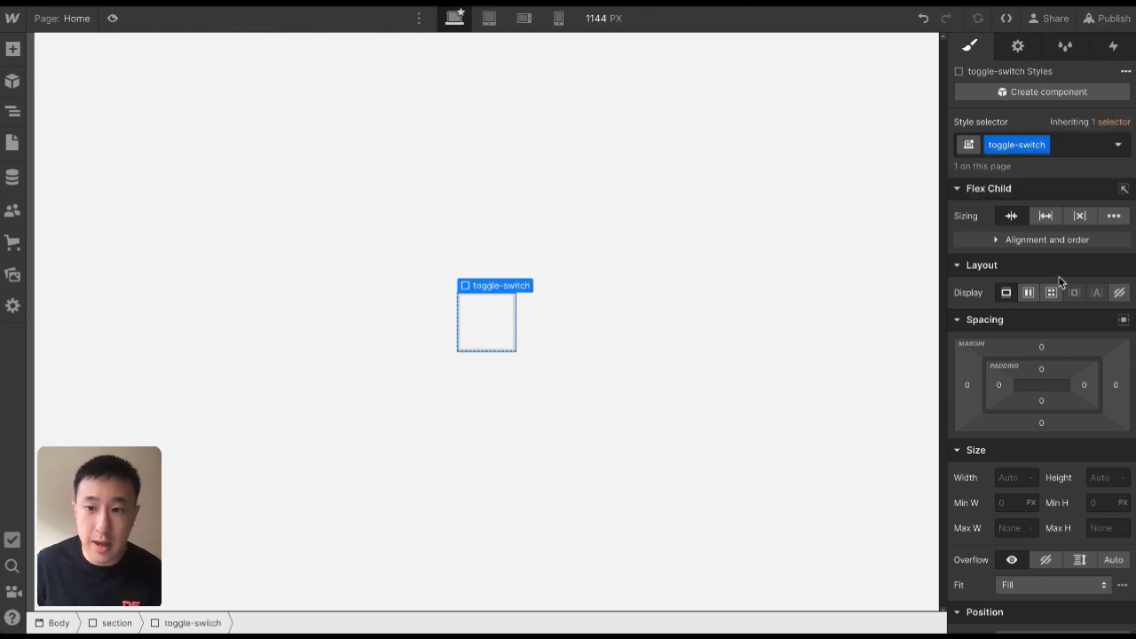
Try widths of 480 px and 280 px for the toggle-switch block
click(1011, 479)
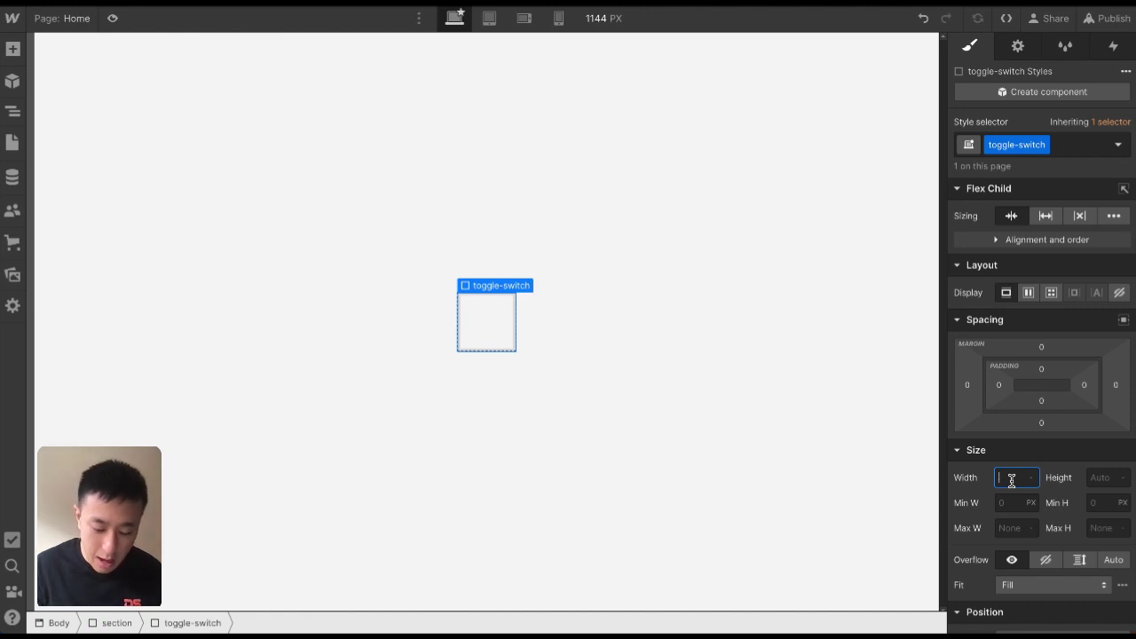
text(480px)
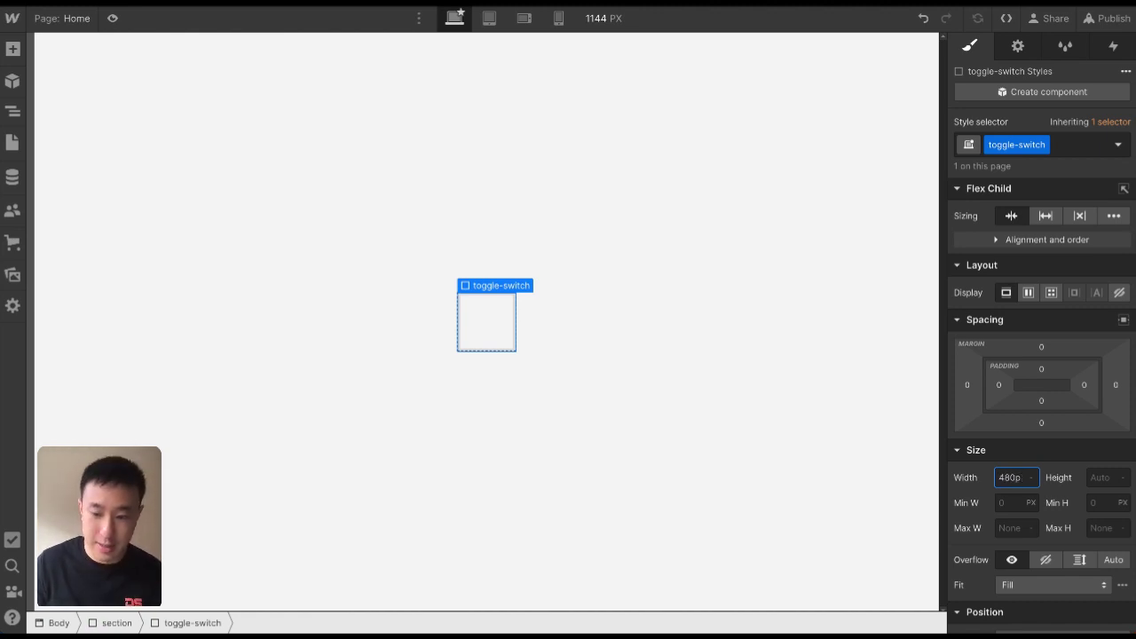
key(Return)
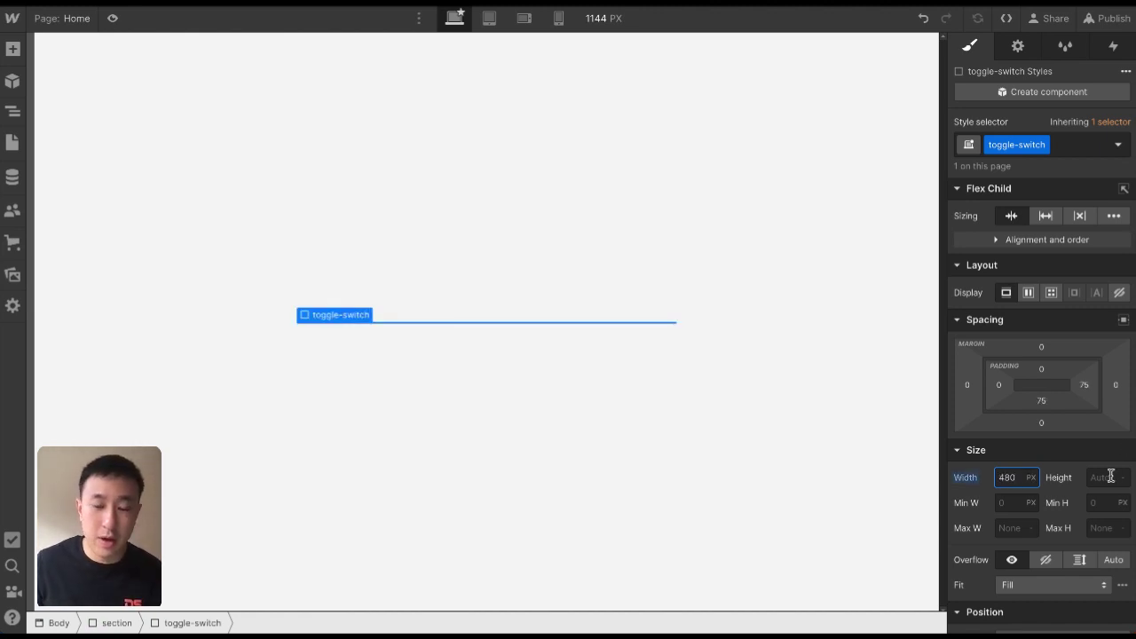
key(ctrl+a)
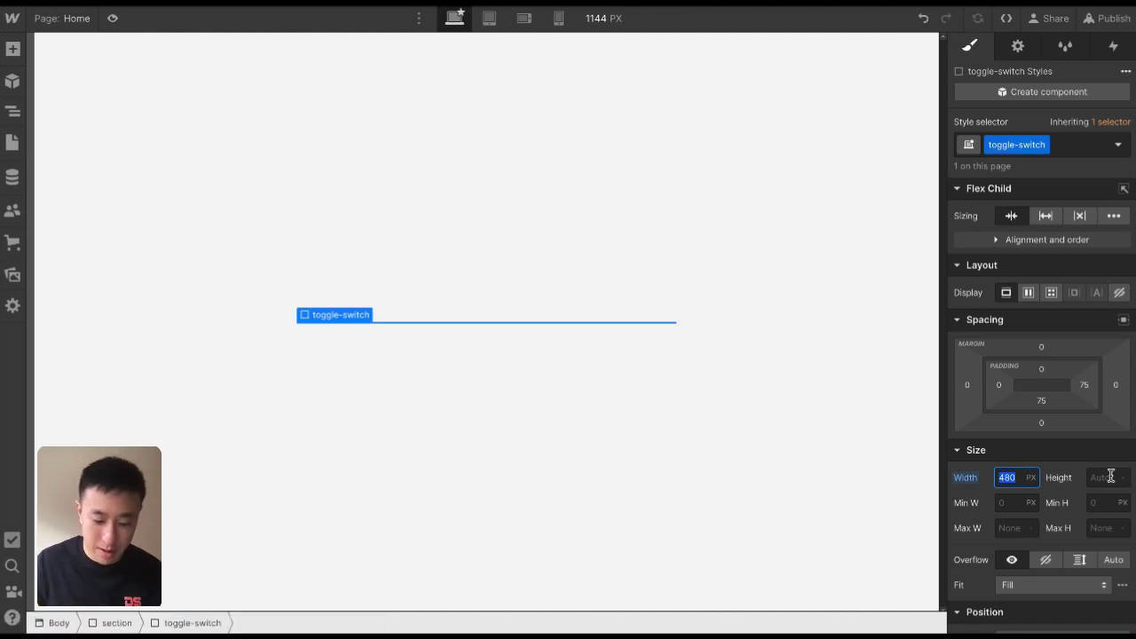
text(280)
key(Return)
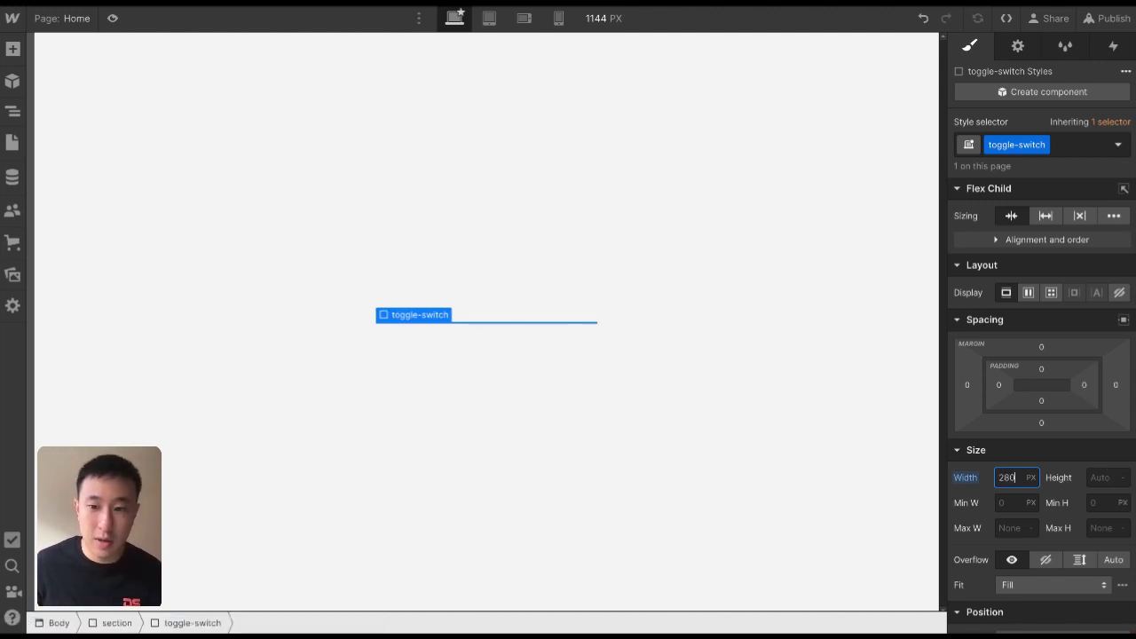
Set the toggle-switch block's width to 320 px and its height to 66 px
key(ctrl+a)
text(320)
key(Return)
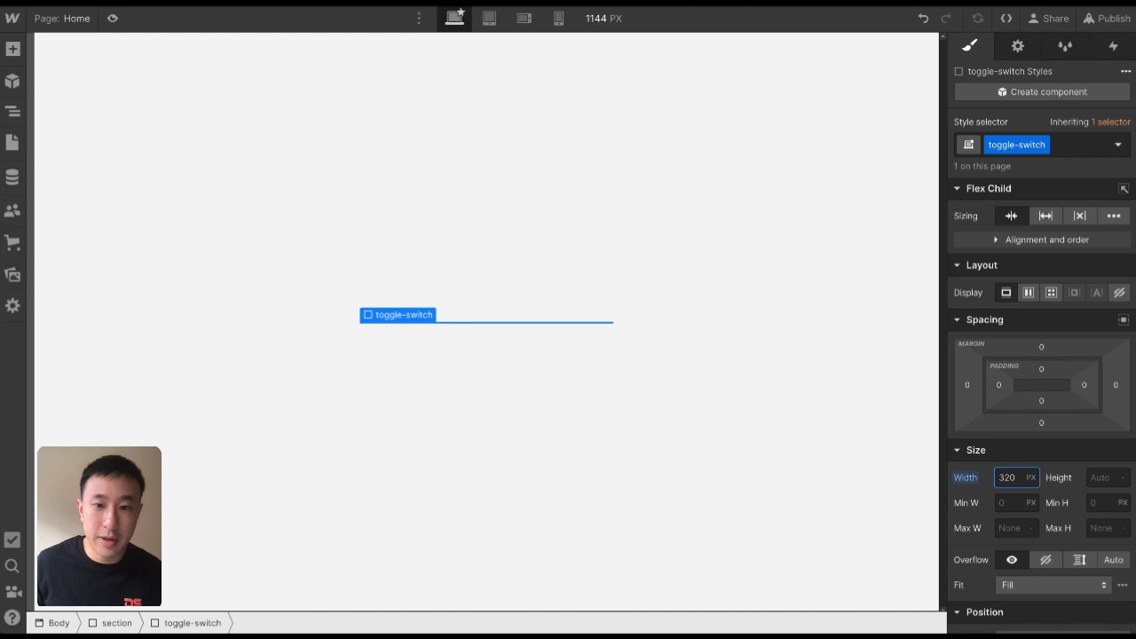
click(1110, 477)
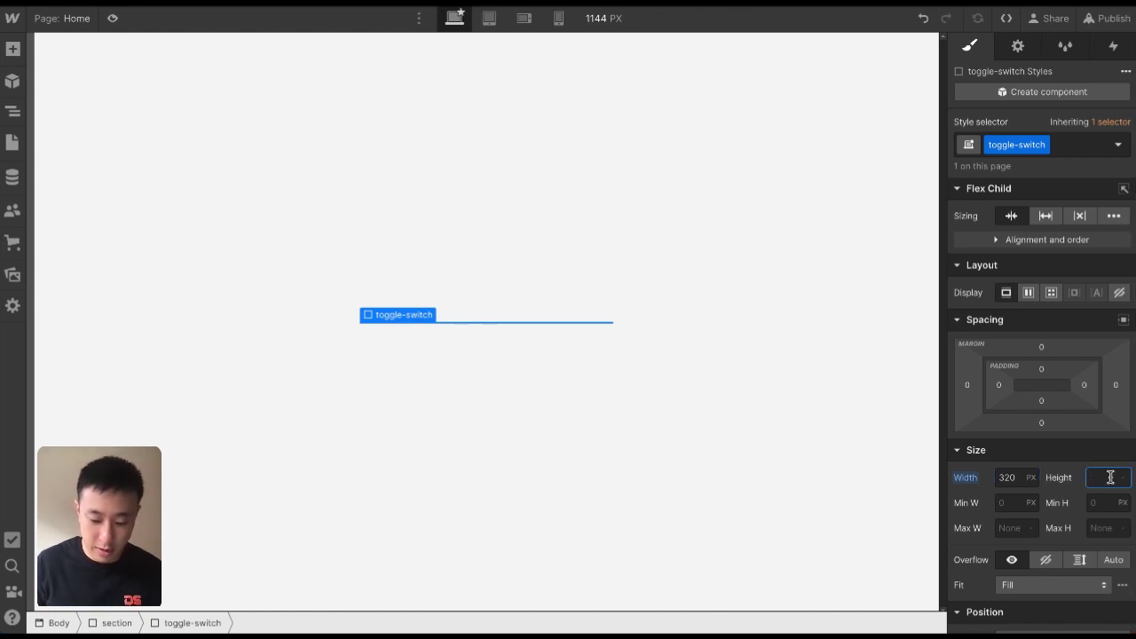
text(6)
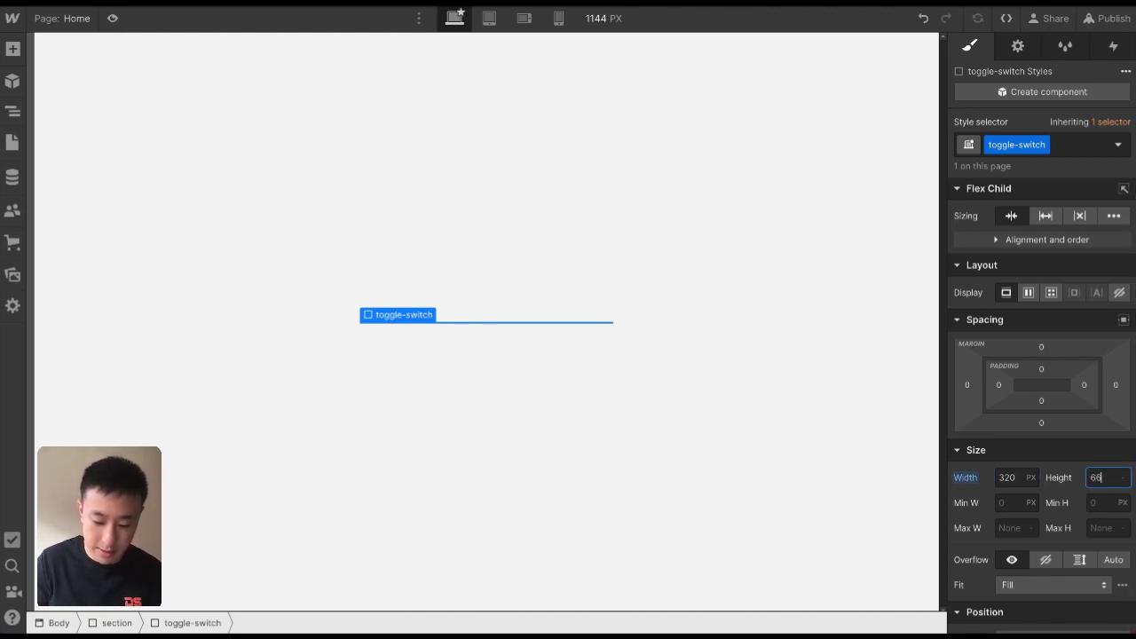
text(6)
key(Return)
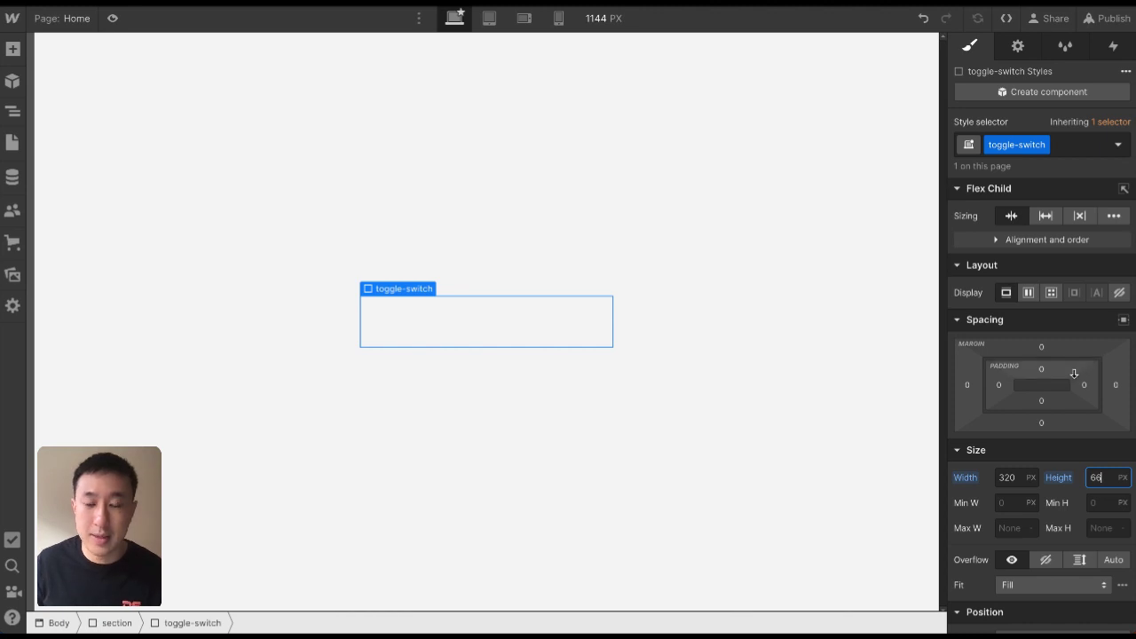
Round the toggle-switch block's corners with a border radius of 50 VW
scroll(1069, 375, down, 10)
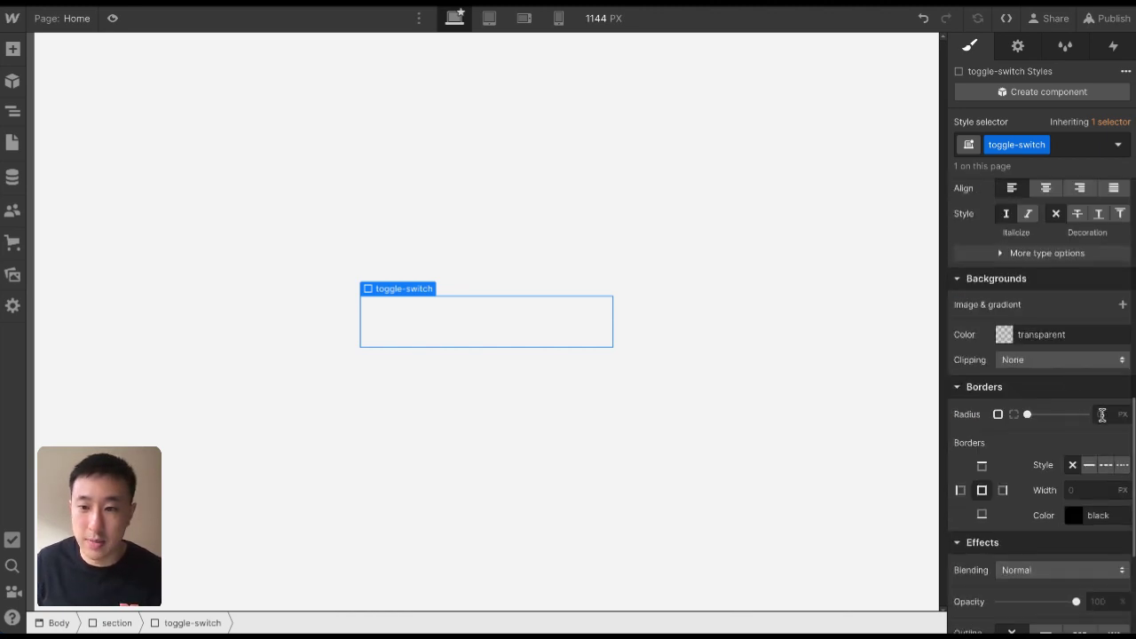
click(1103, 414)
text(0vw)
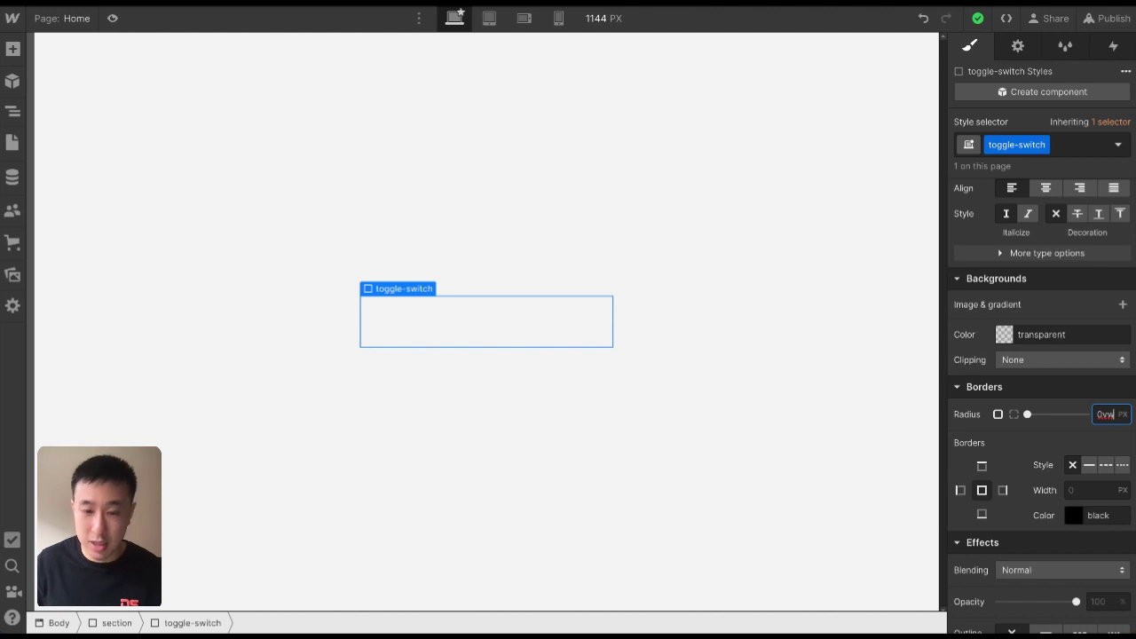
key(Return)
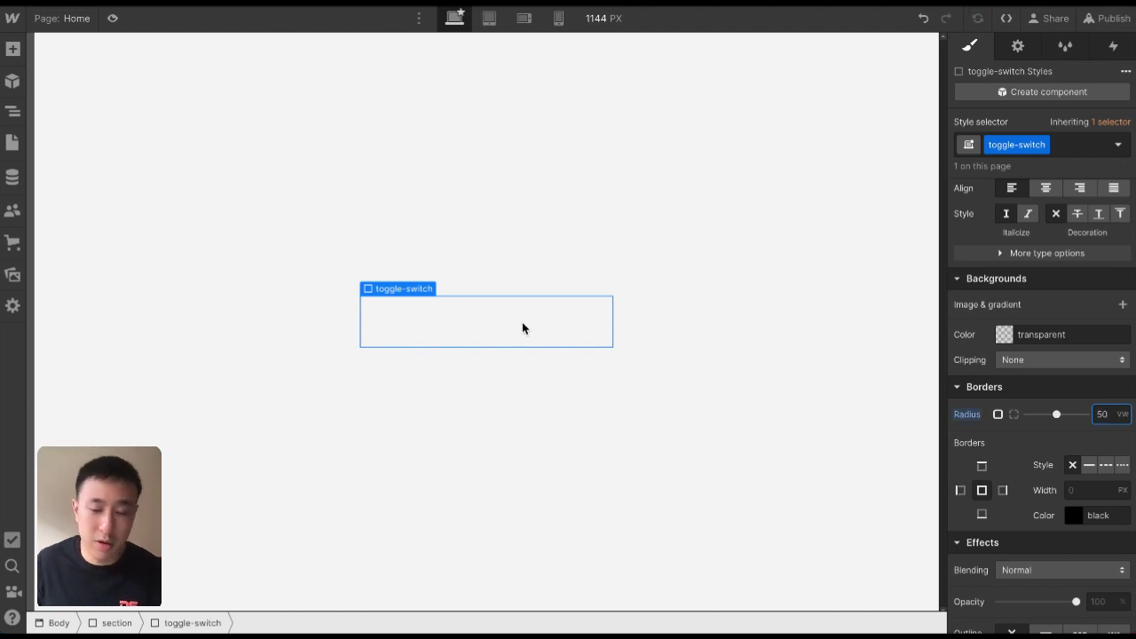
Give the toggle-switch block a 2 px solid border in orange (#d47c24)
click(1089, 489)
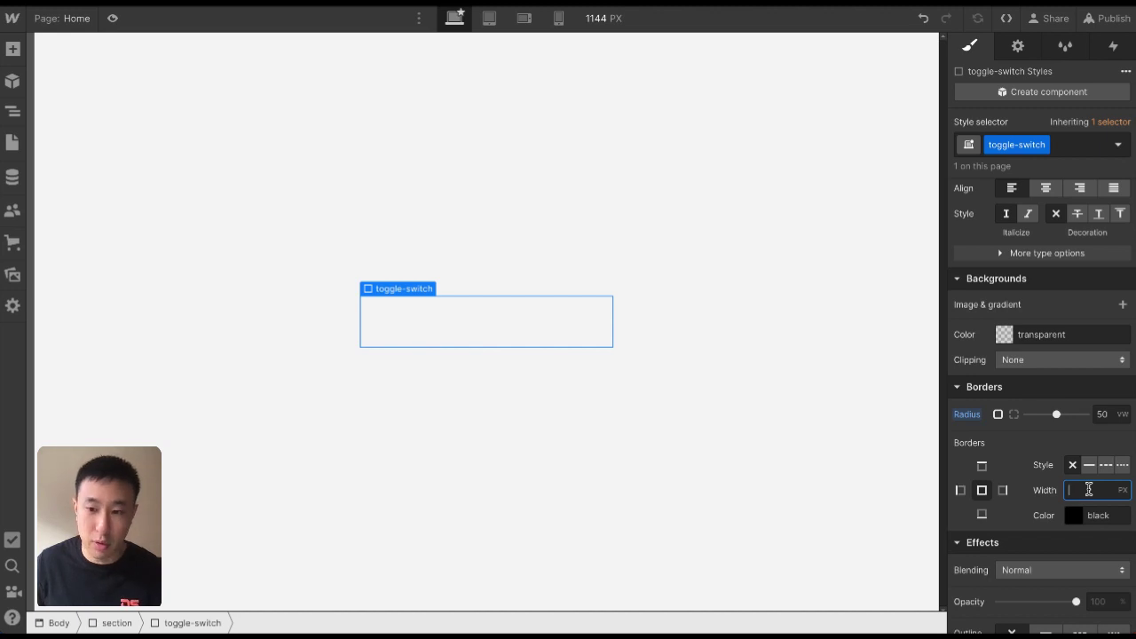
text(2)
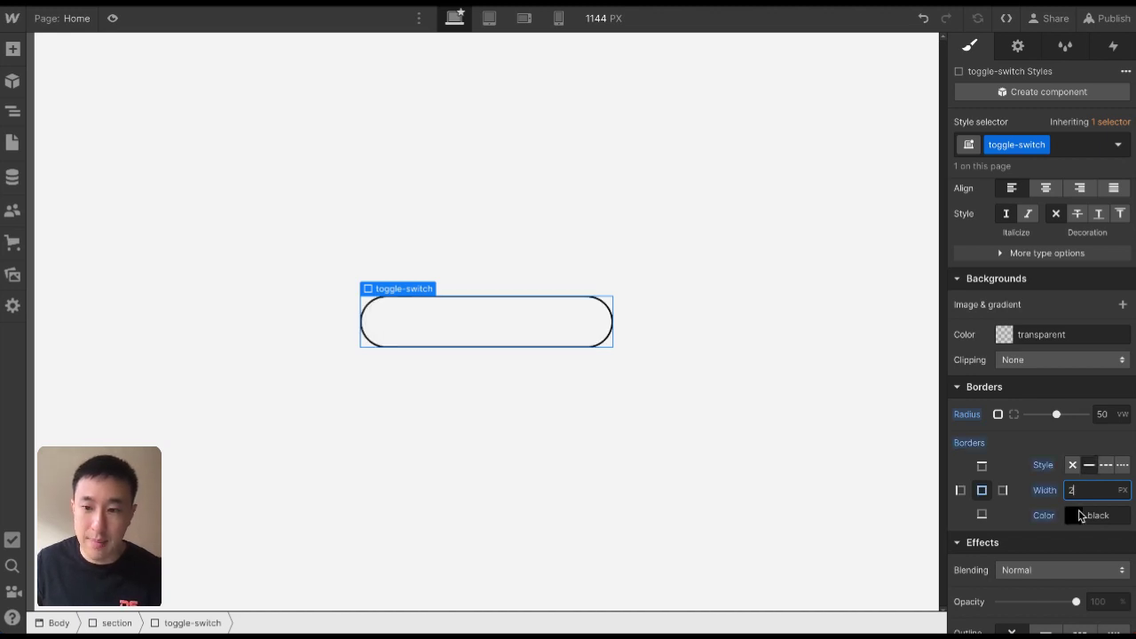
click(1080, 515)
drag(1016, 391, 997, 391)
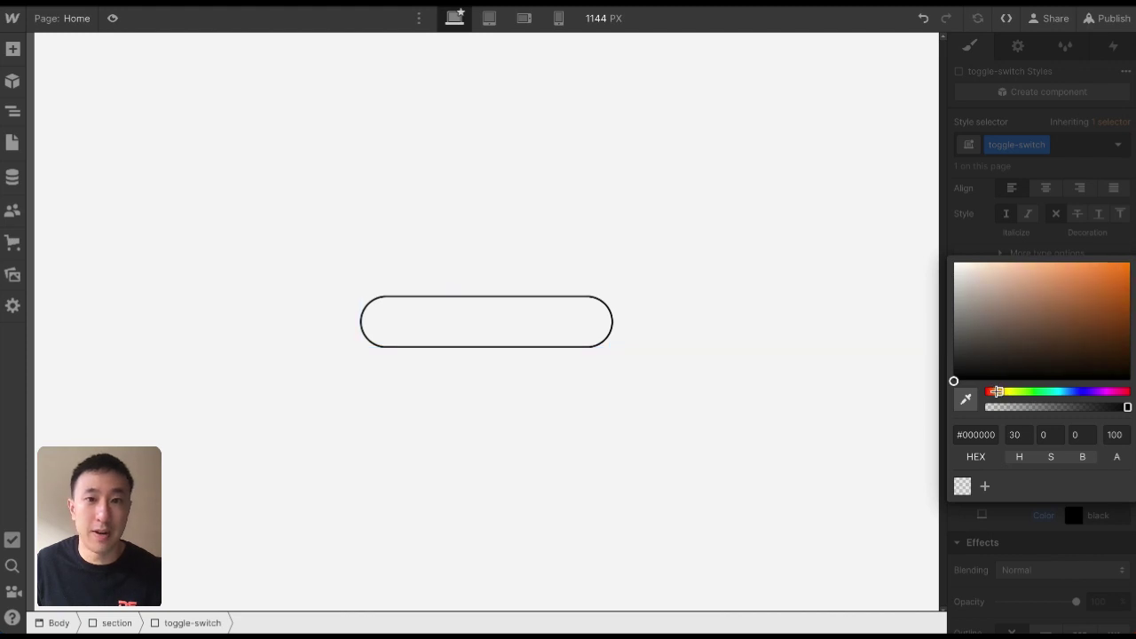
drag(1075, 298, 1100, 282)
click(722, 257)
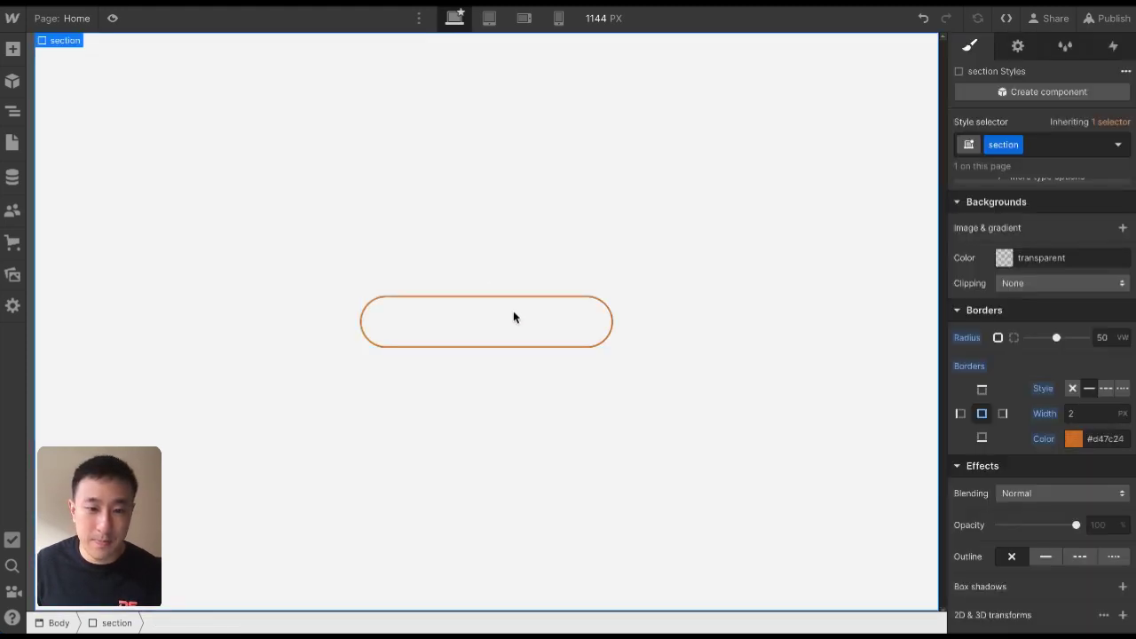
click(524, 316)
click(637, 265)
click(586, 309)
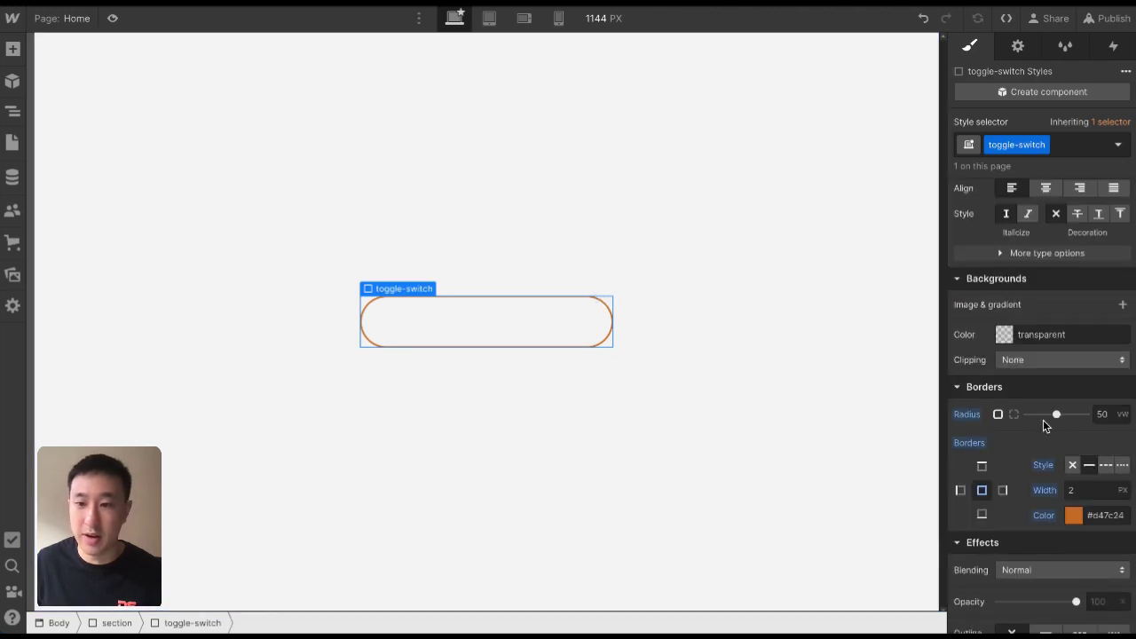
click(623, 242)
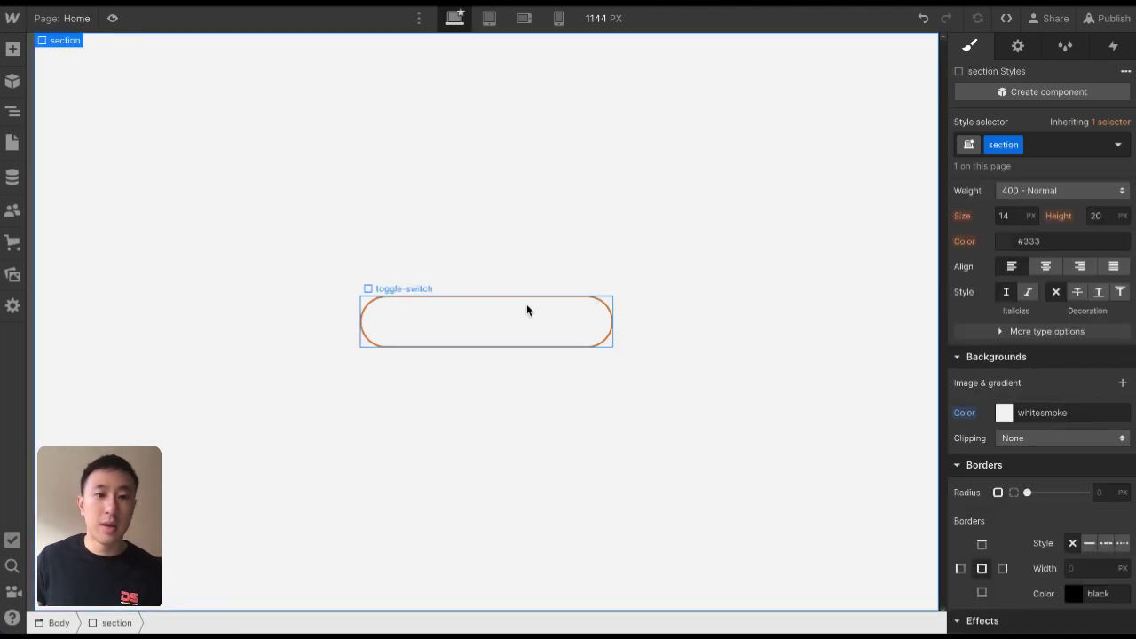
Add a text block inside the toggle-switch block and give it the new class "text-toggle"
click(526, 310)
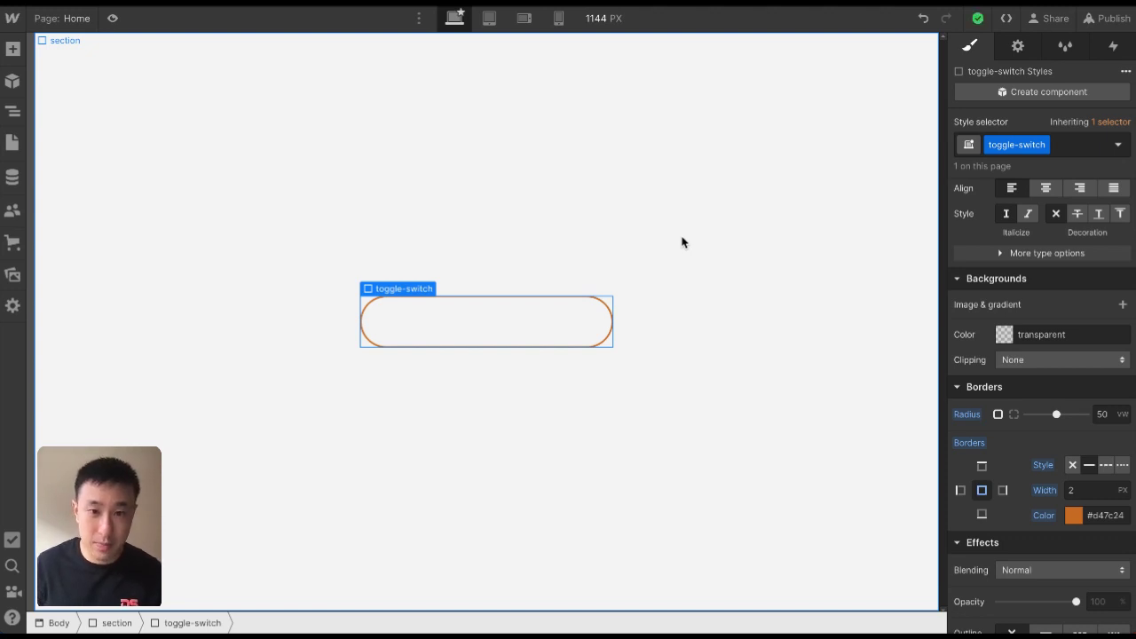
key(ctrl+k)
text(text)
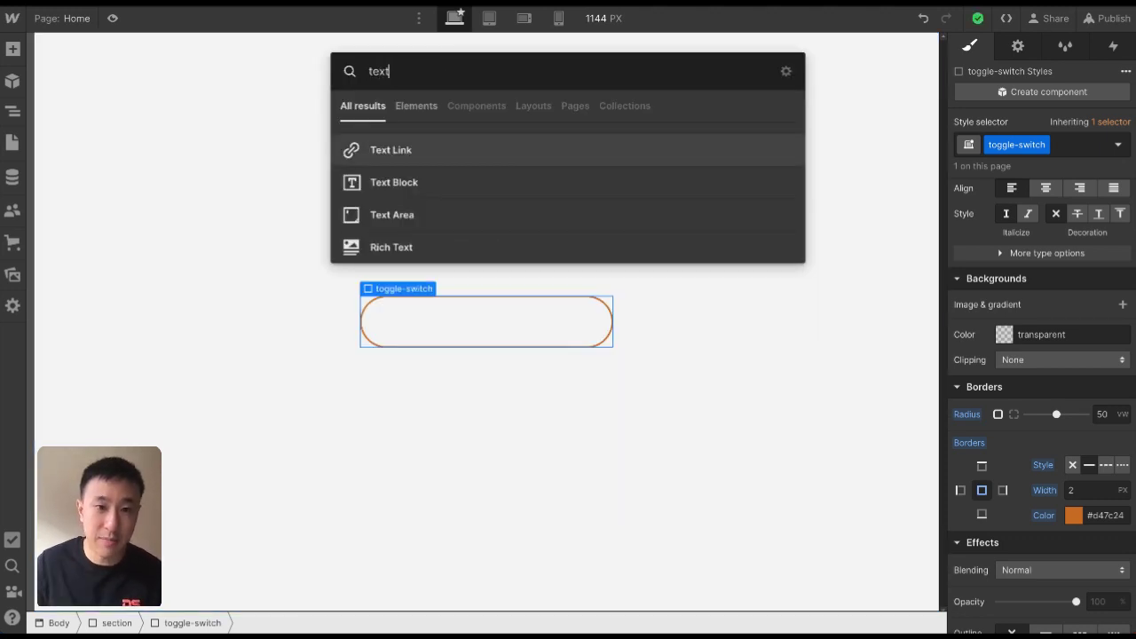
key(Down)
key(Return)
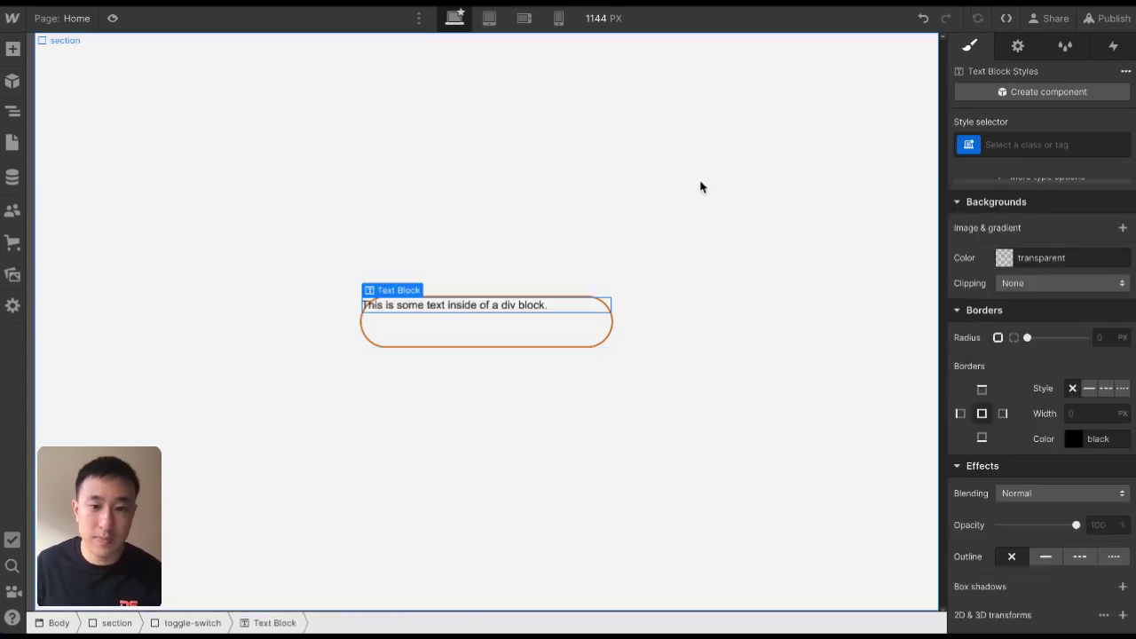
click(1050, 143)
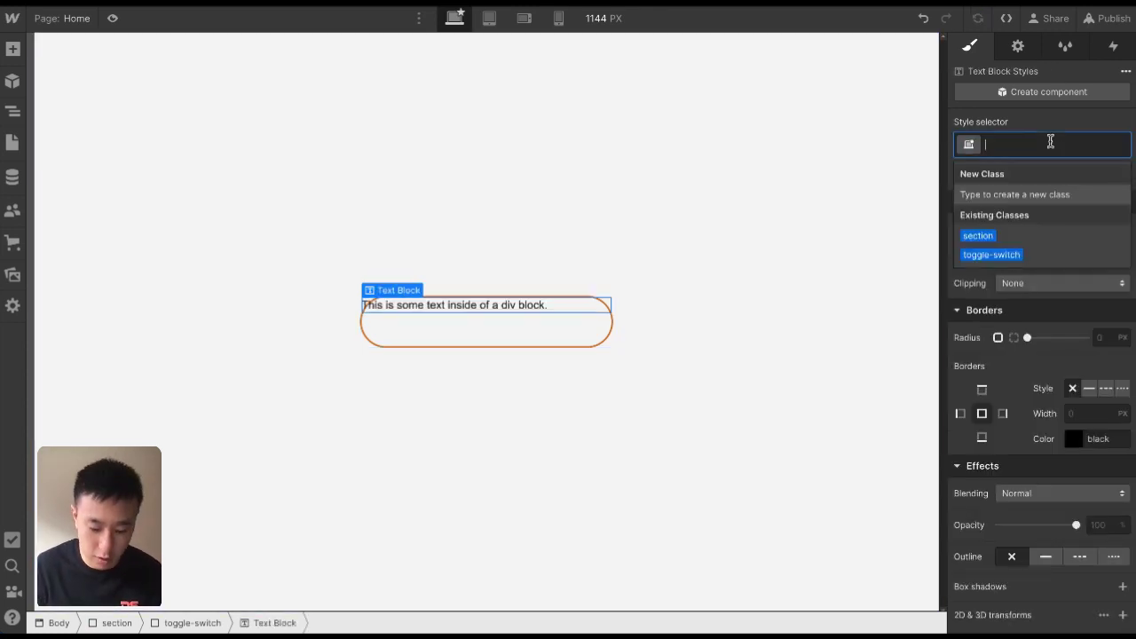
text(text)
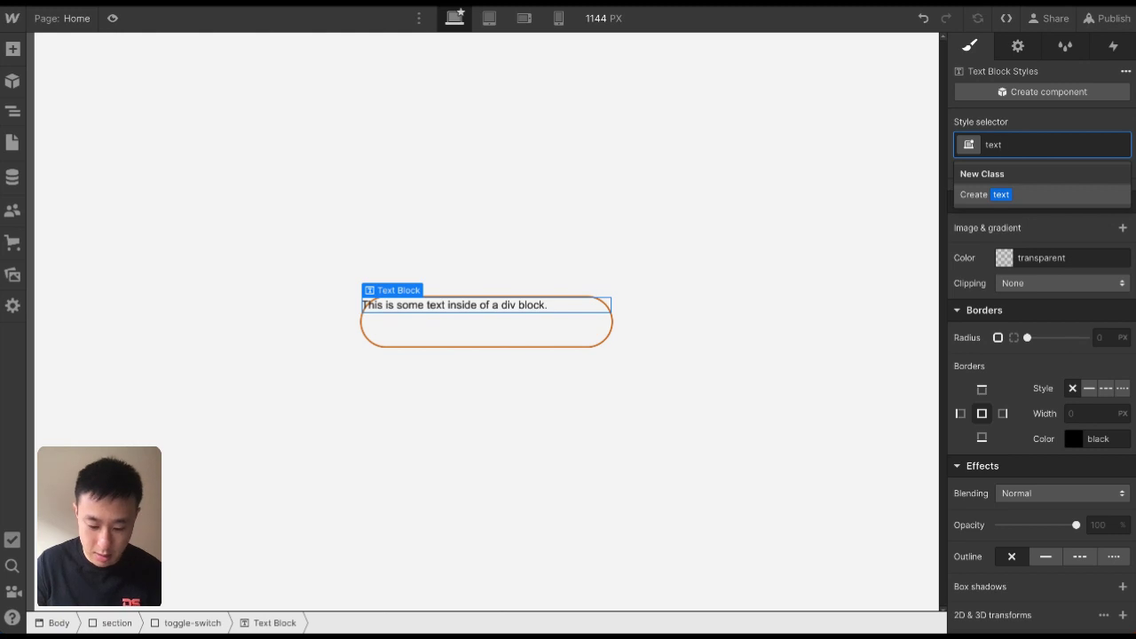
text(-toggle)
key(Return)
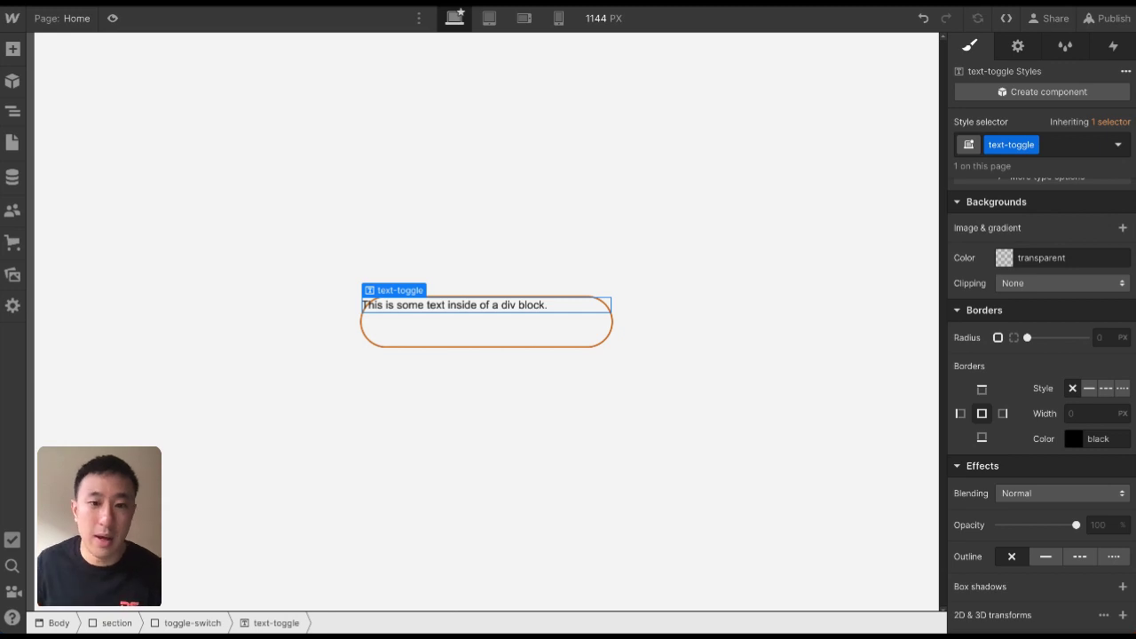
Set the text-toggle block's width to 50%
scroll(1030, 268, up, 5)
scroll(1029, 268, up, 5)
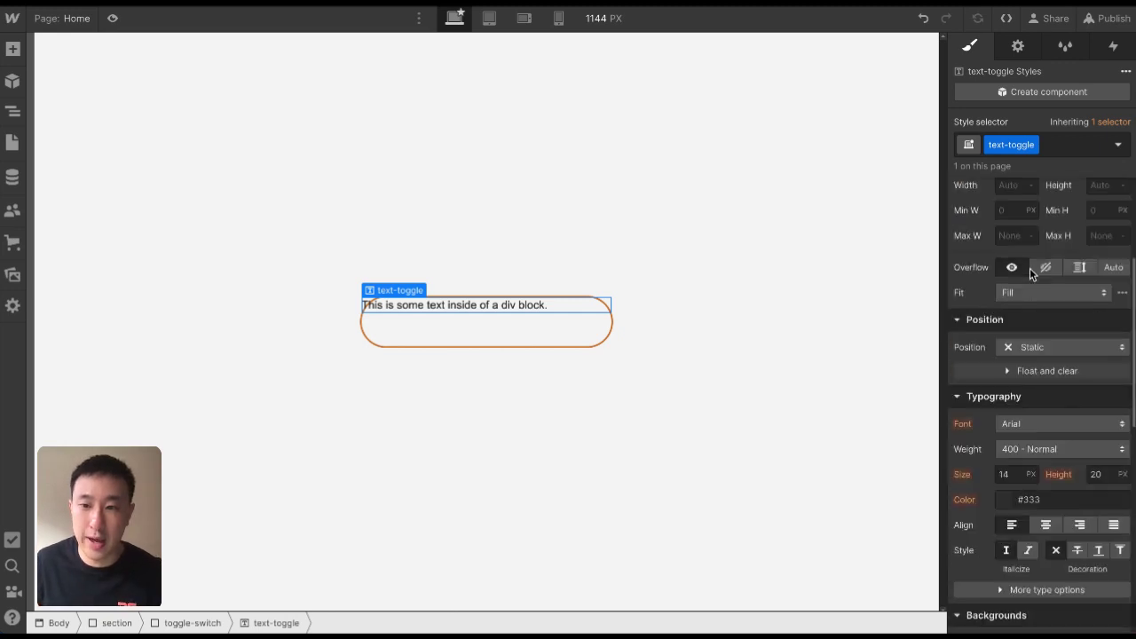
click(1009, 379)
text(50%)
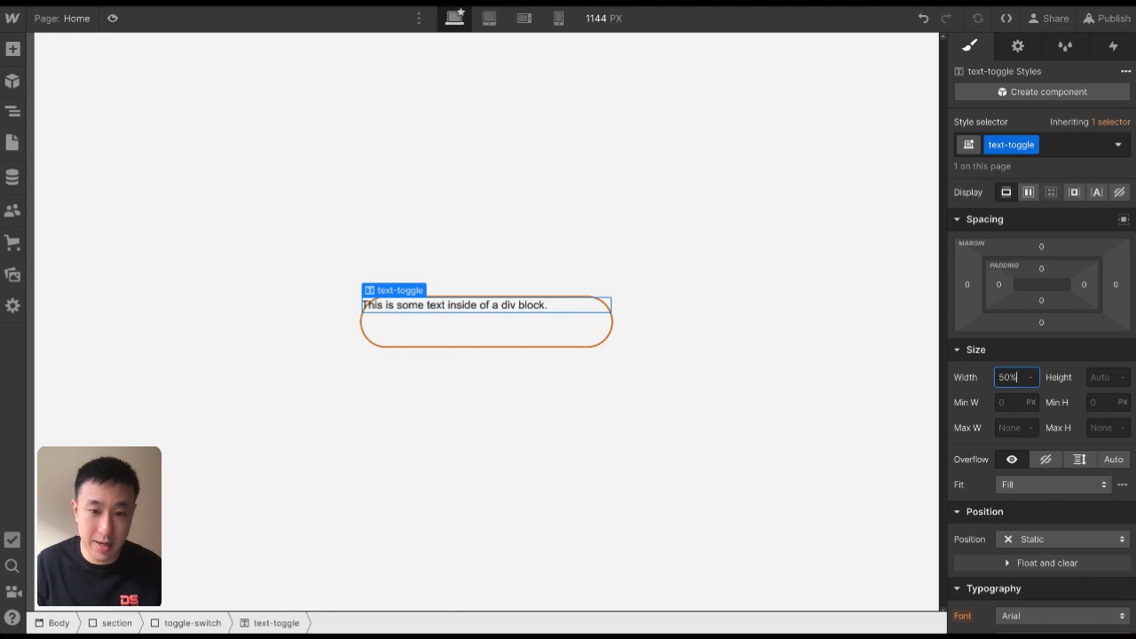
key(Return)
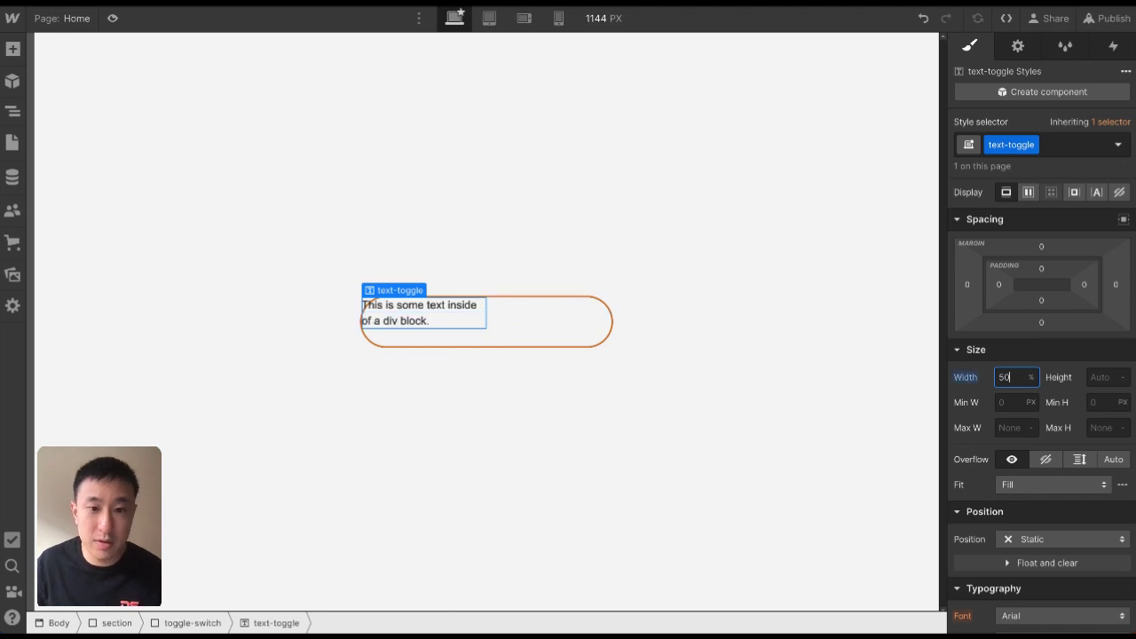
double_click(1011, 379)
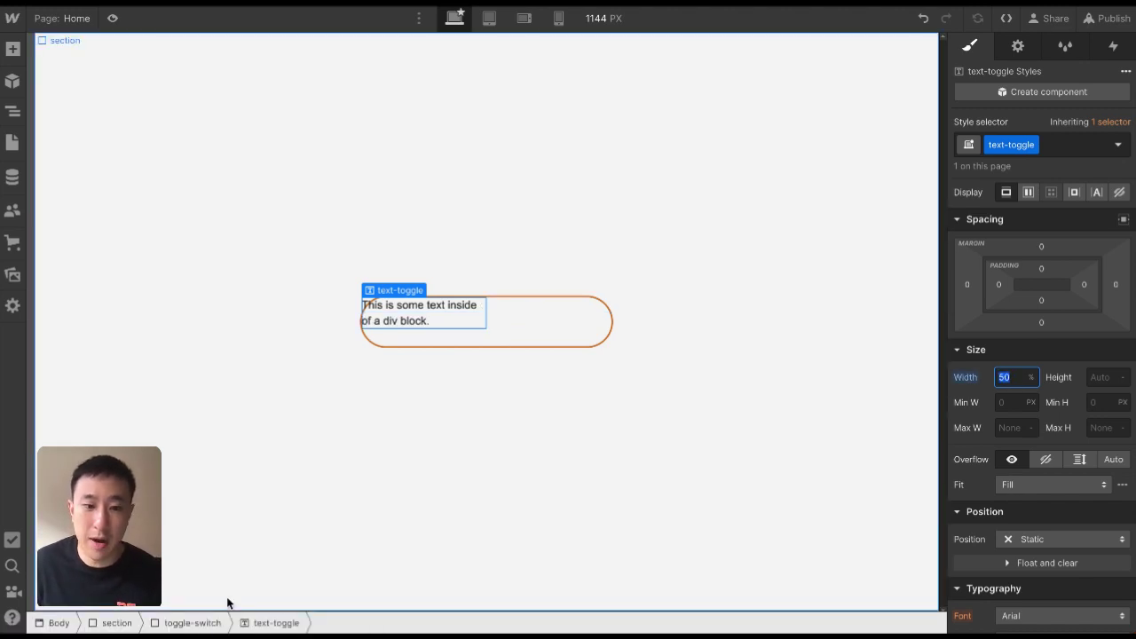
click(213, 622)
double_click(1011, 454)
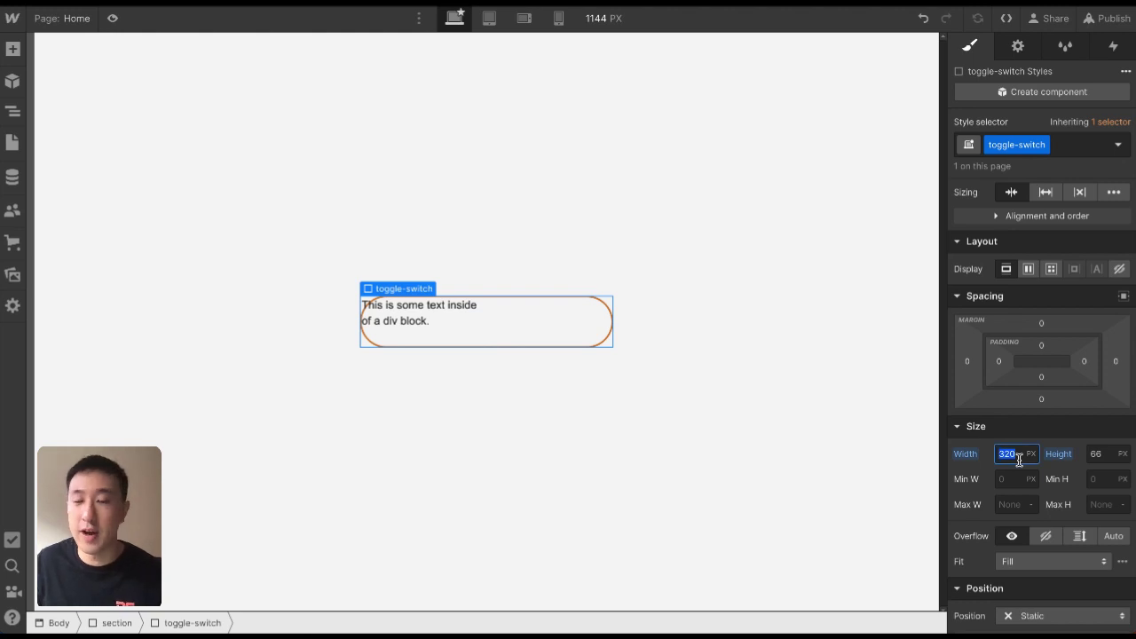
Set the text-toggle block's height to 100%
click(435, 321)
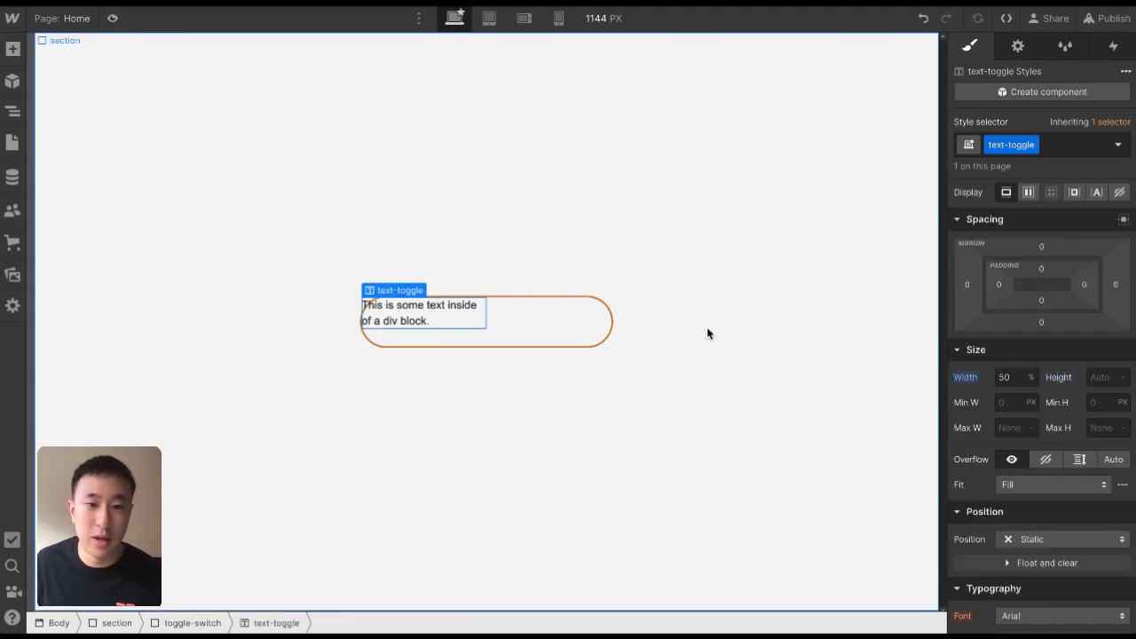
click(1106, 378)
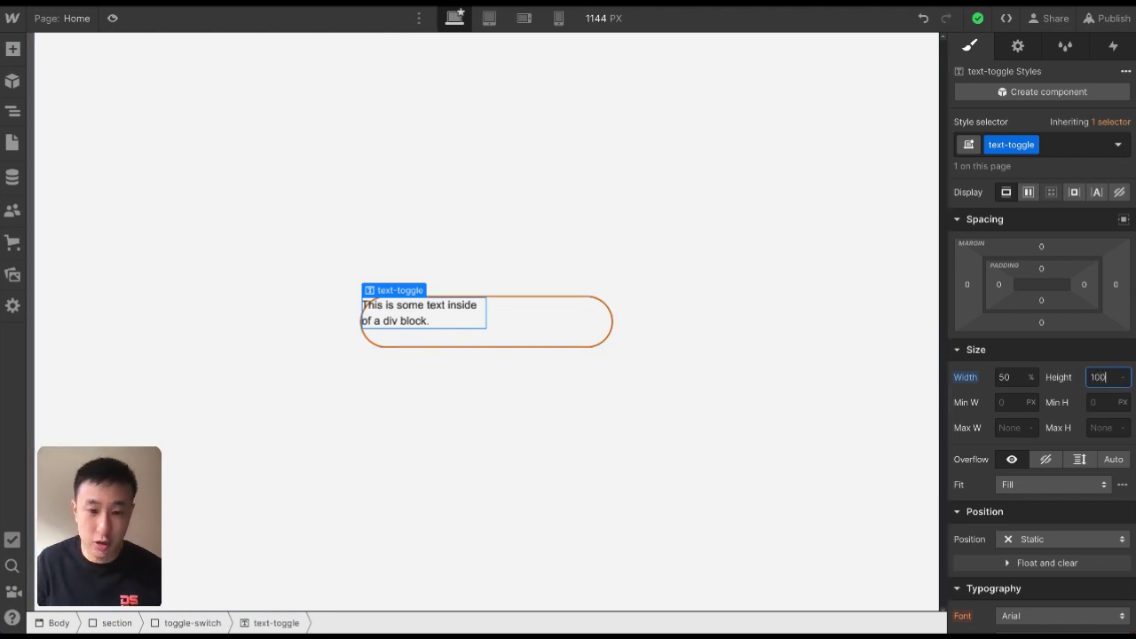
text(%)
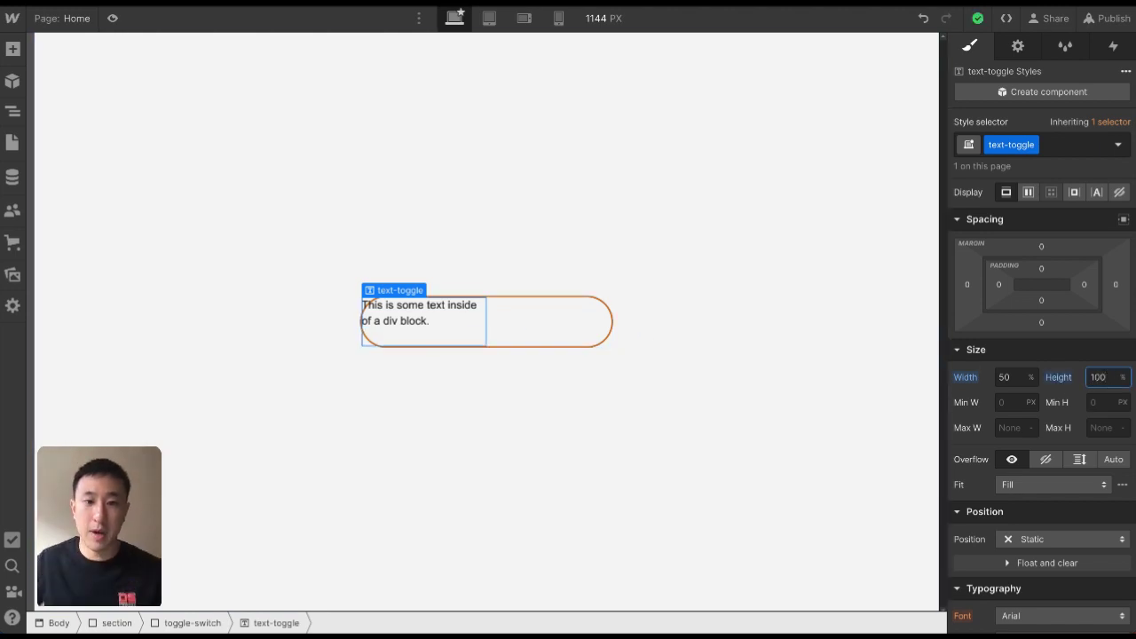
Make the toggle-switch block a horizontal flex container with its children aligned to the center
click(550, 333)
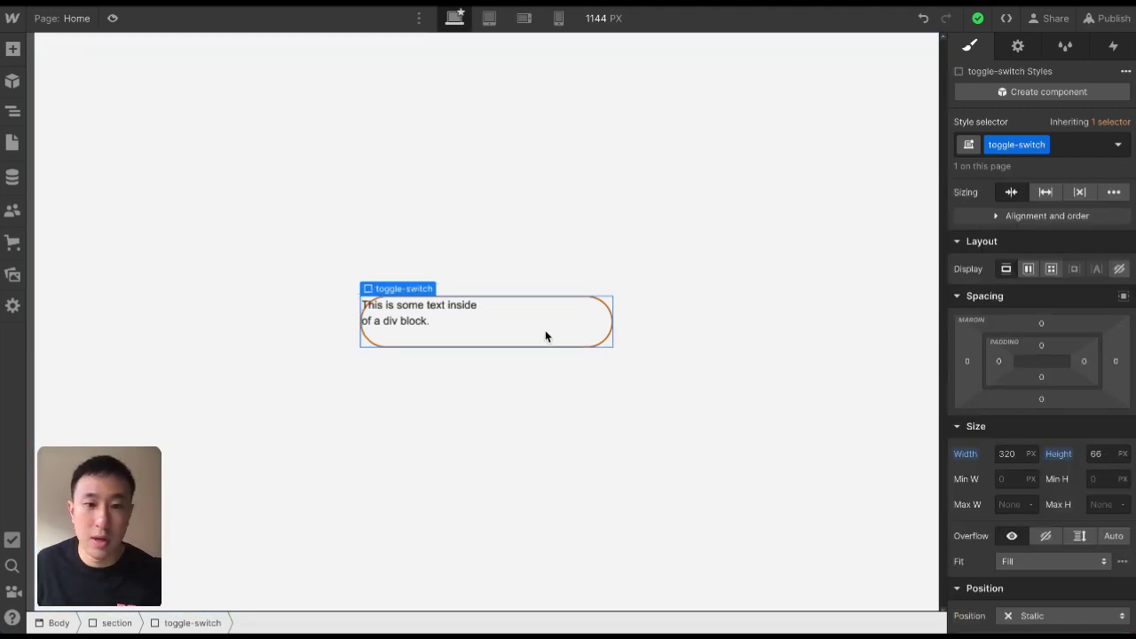
click(1028, 269)
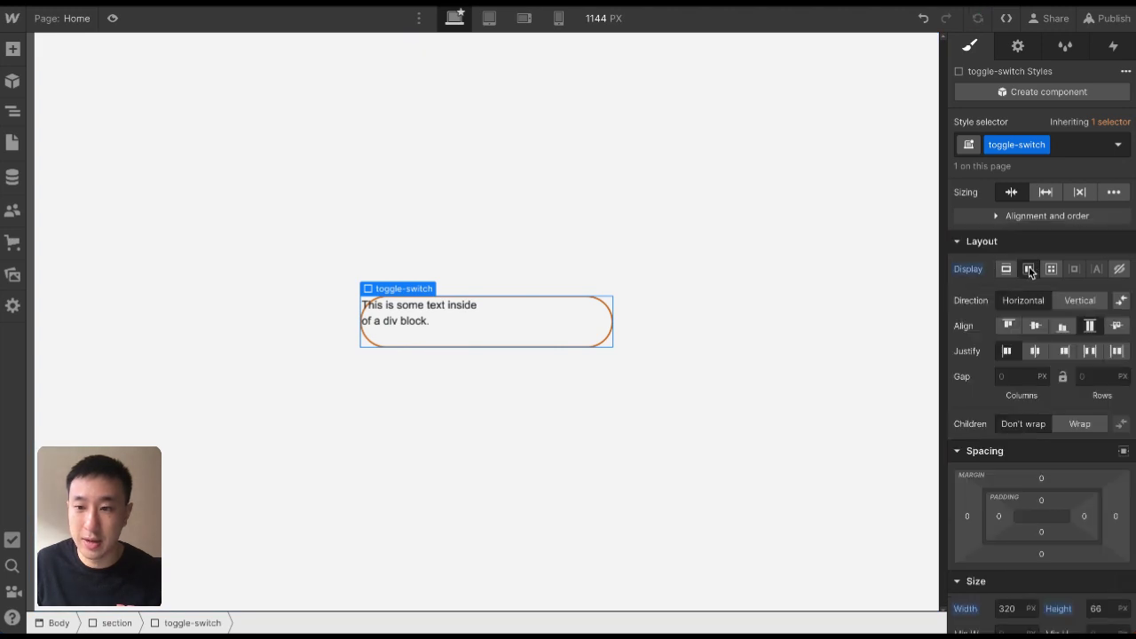
click(1034, 327)
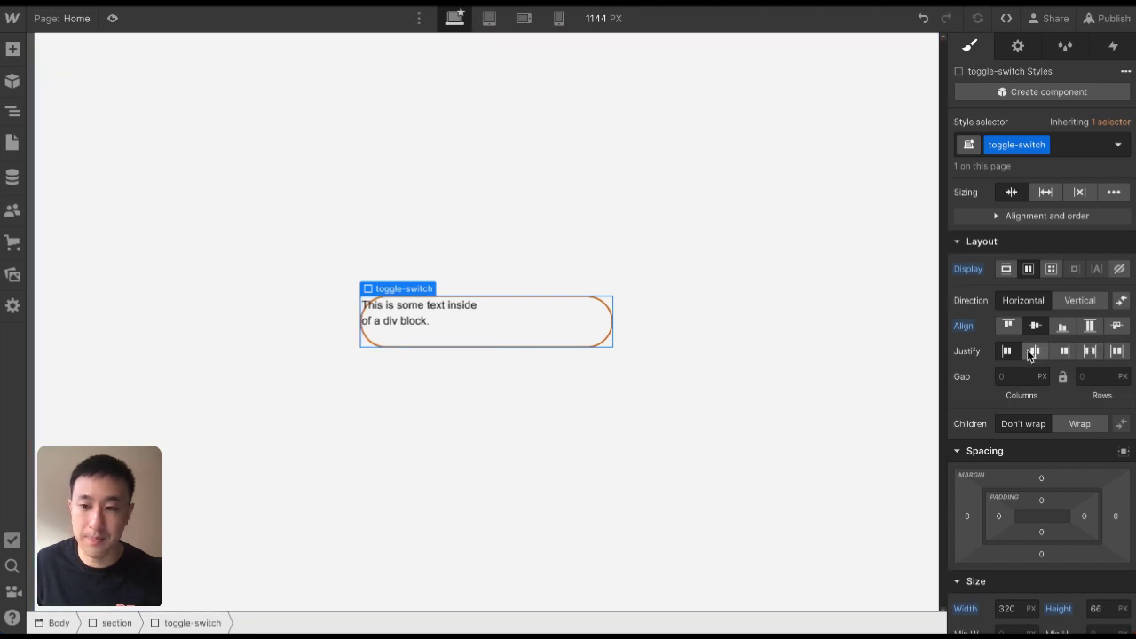
Make the text-toggle block a horizontal flex container with centered alignment and centered justification
click(427, 308)
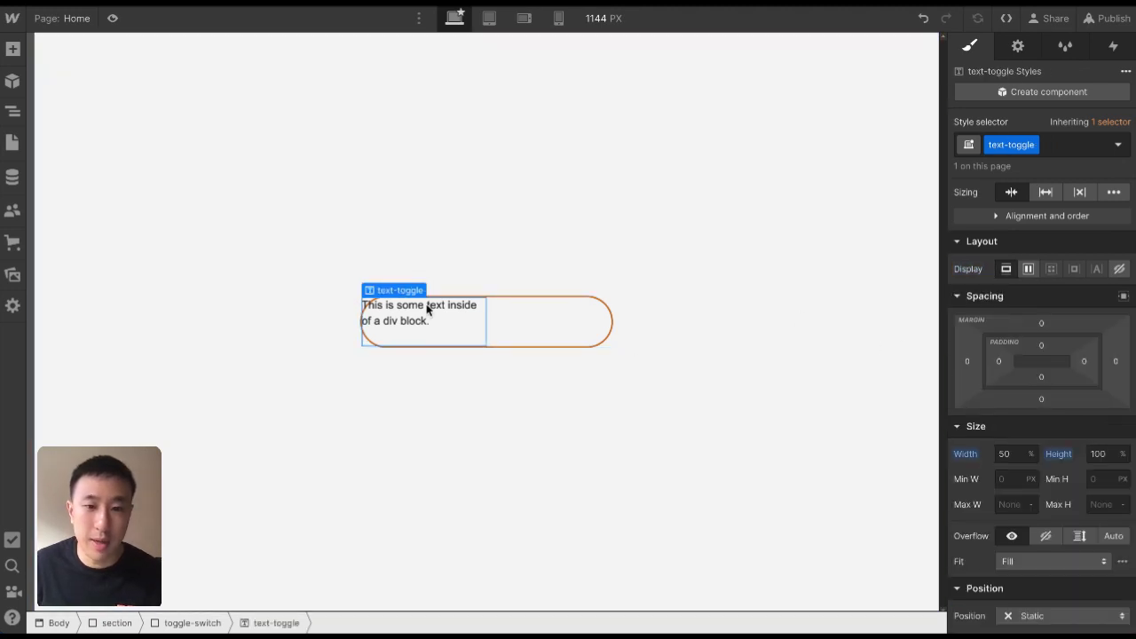
click(1028, 270)
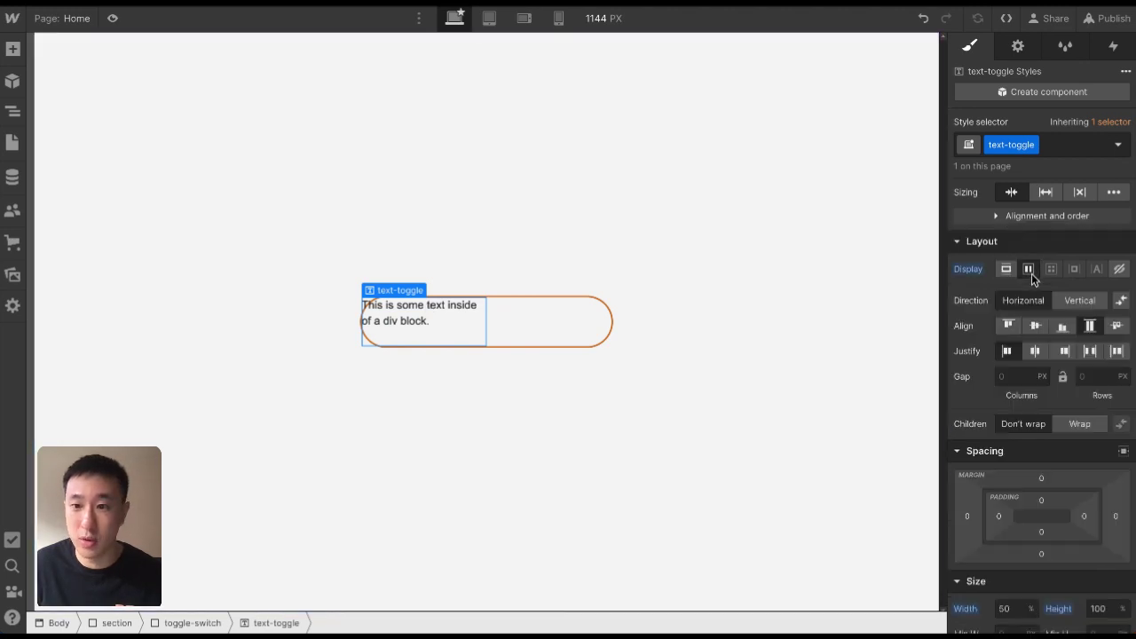
click(1036, 326)
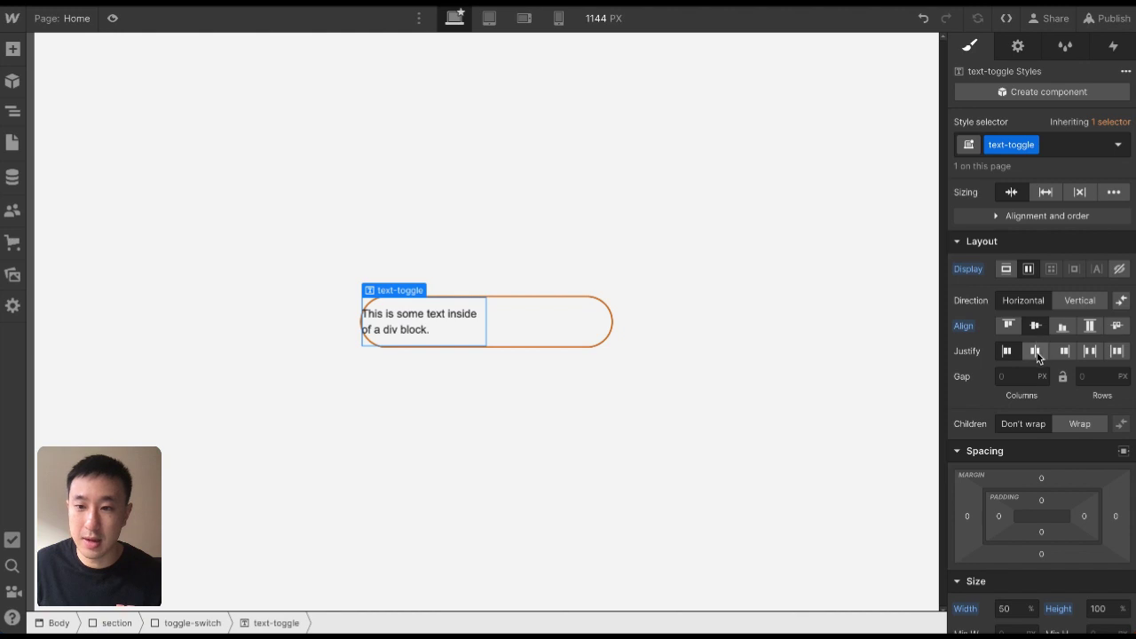
click(1036, 353)
Center-align the typography of the text-toggle block
scroll(1072, 461, down, 6)
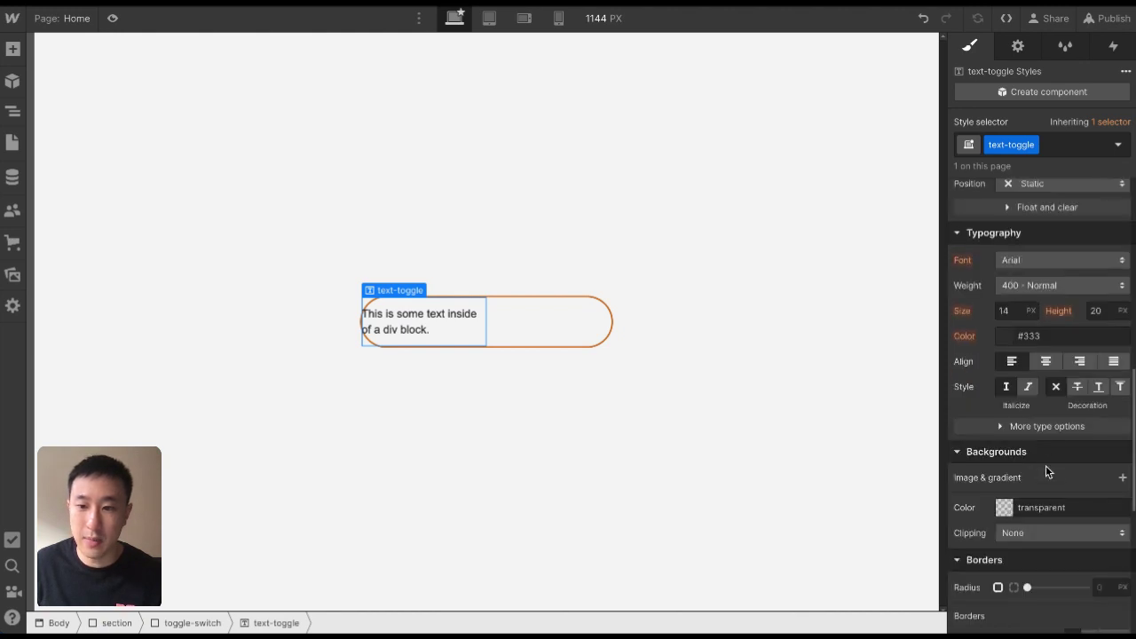
click(1045, 361)
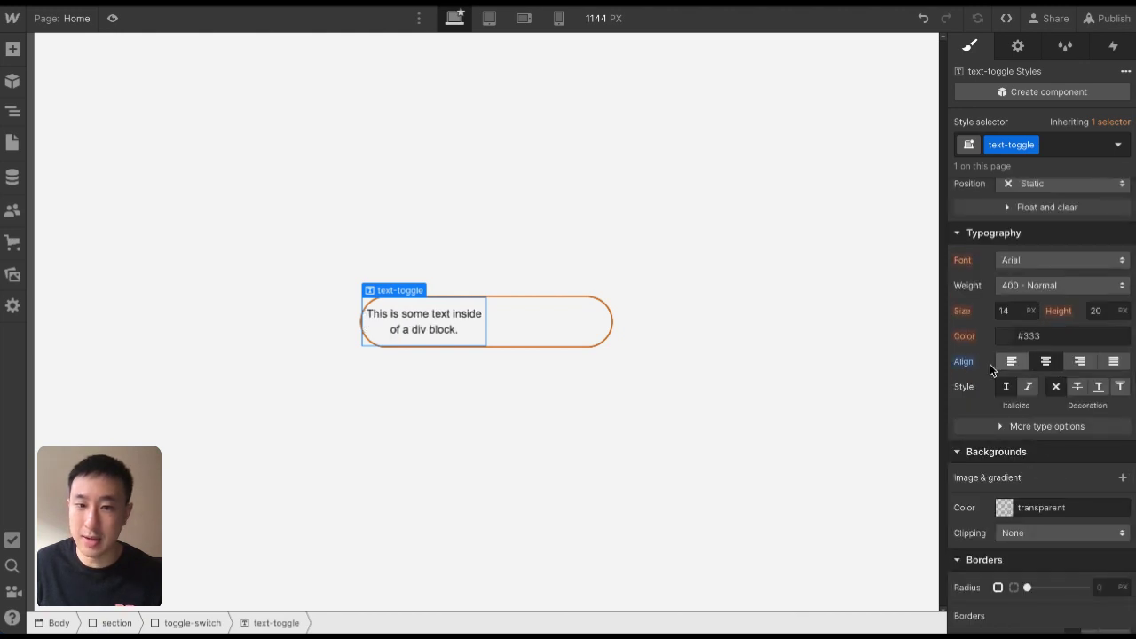
click(562, 374)
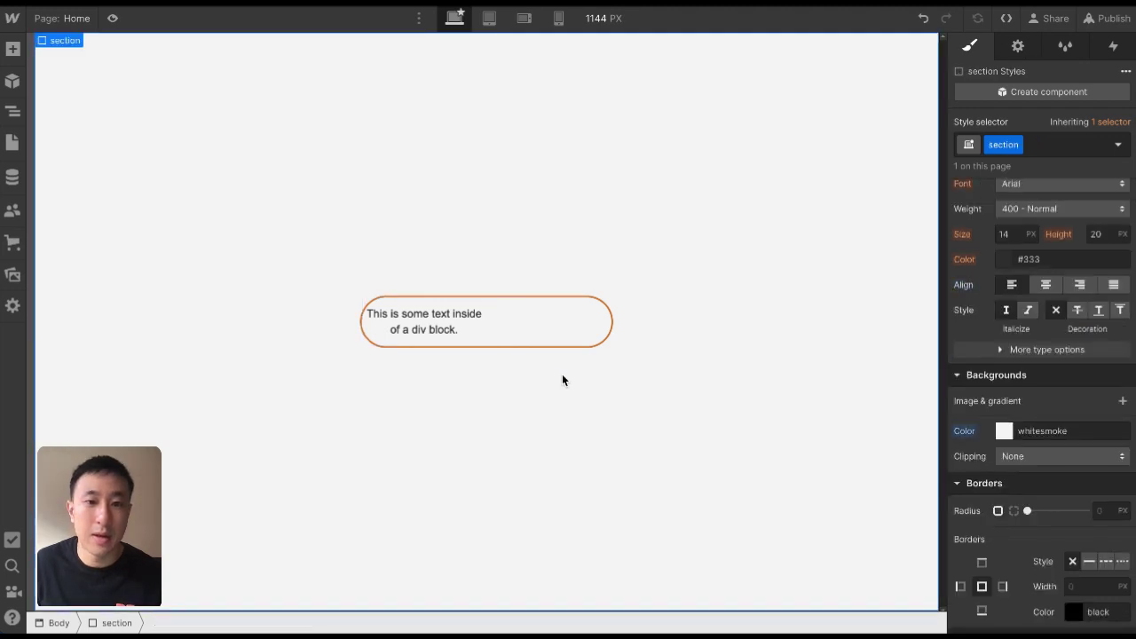
Replace the placeholder text in the text-toggle block with "OFF"
click(452, 333)
double_click(477, 327)
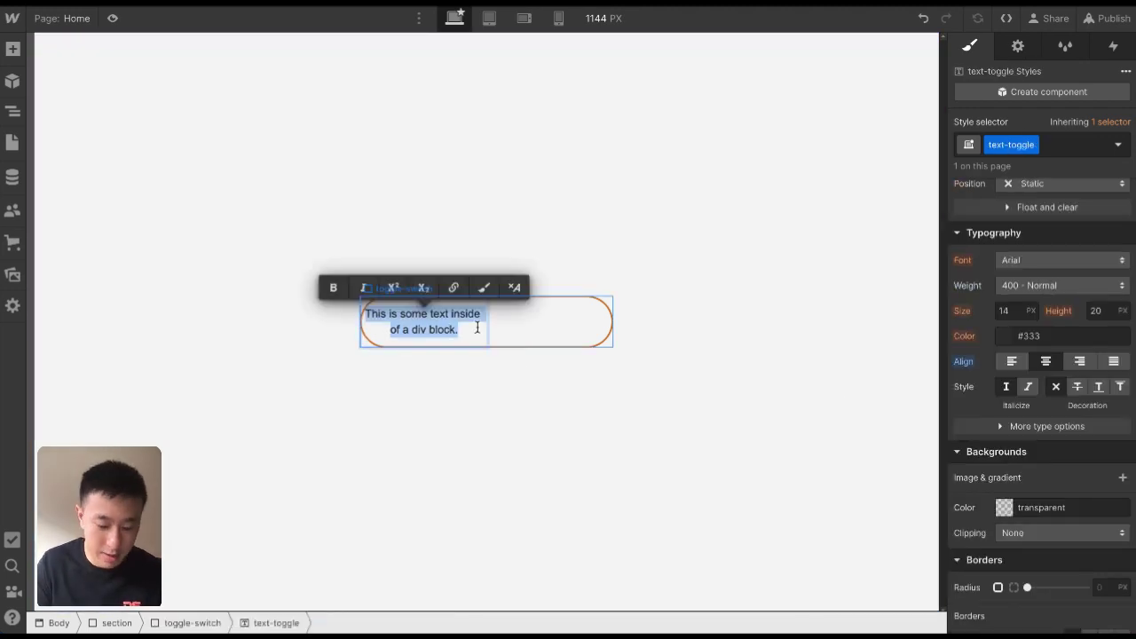
text(OFF)
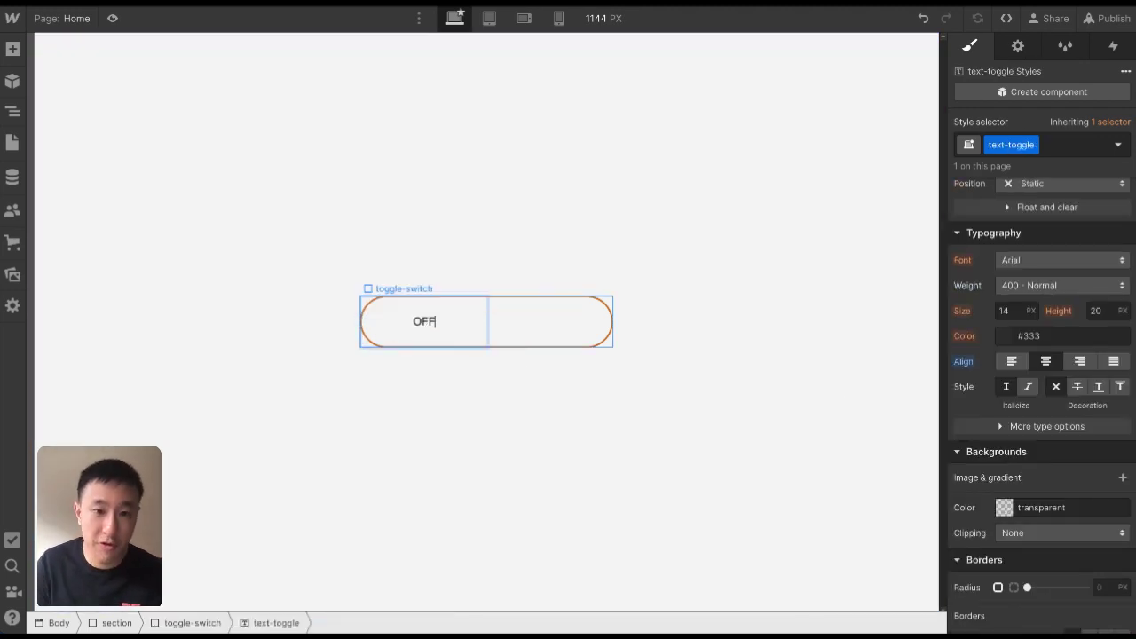
click(492, 269)
Set the text-toggle block's font to Changa One with a size of 24 px
click(456, 314)
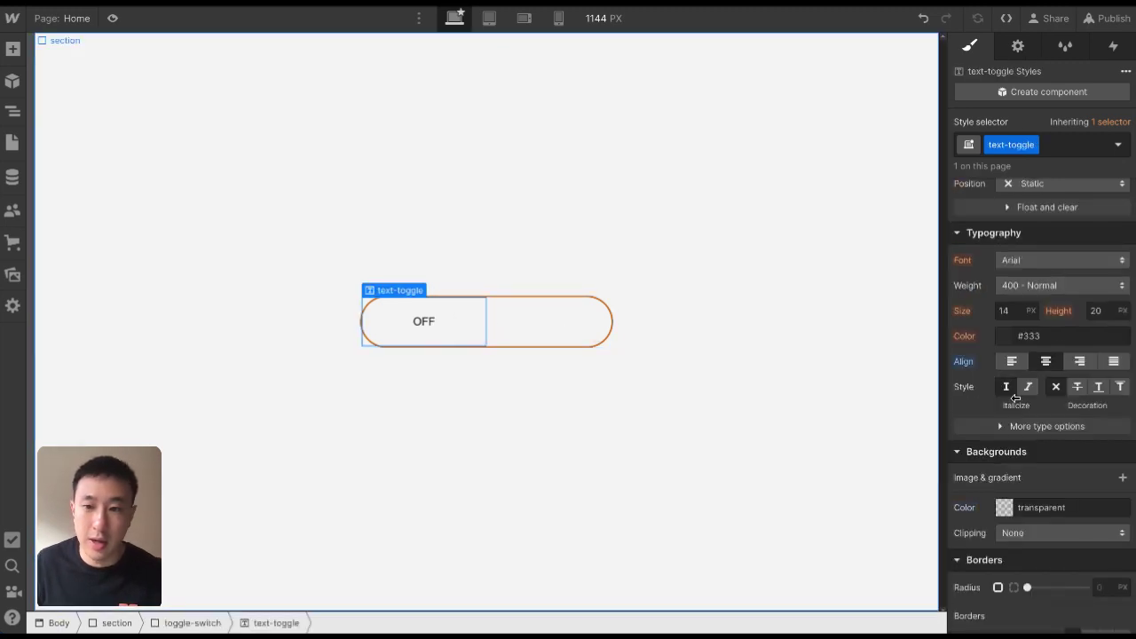
click(1023, 258)
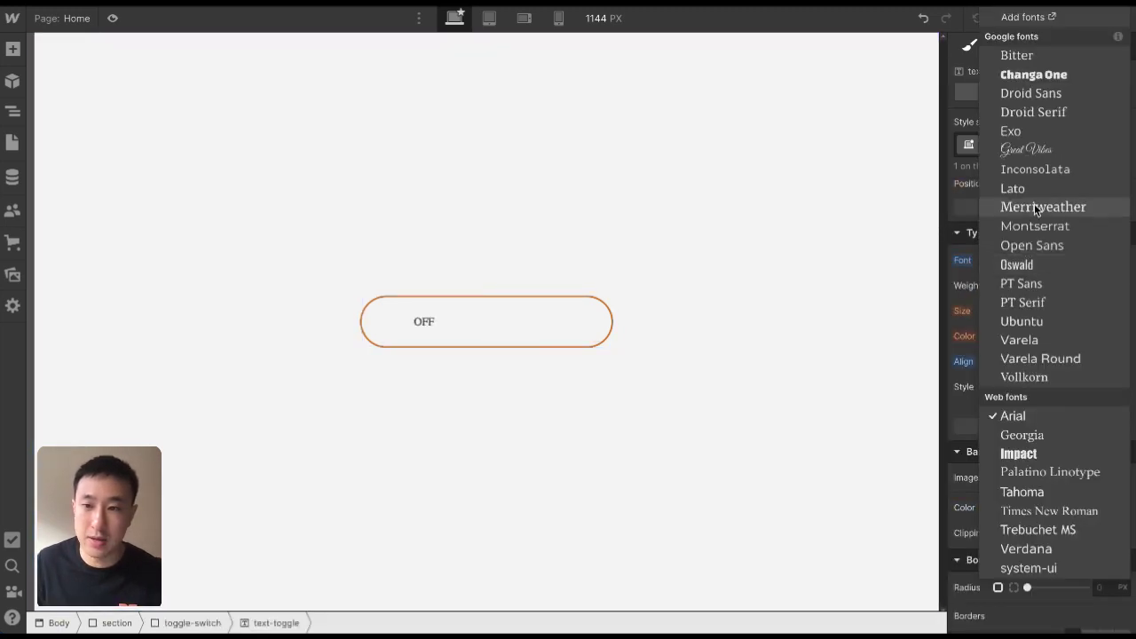
click(1036, 76)
click(1011, 427)
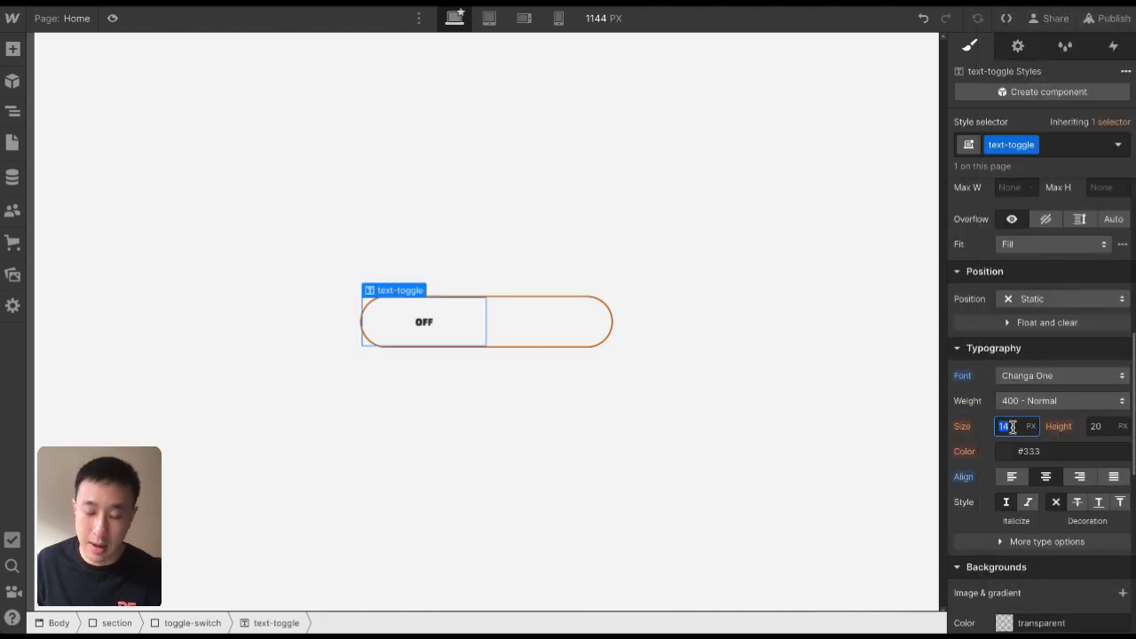
text(1)
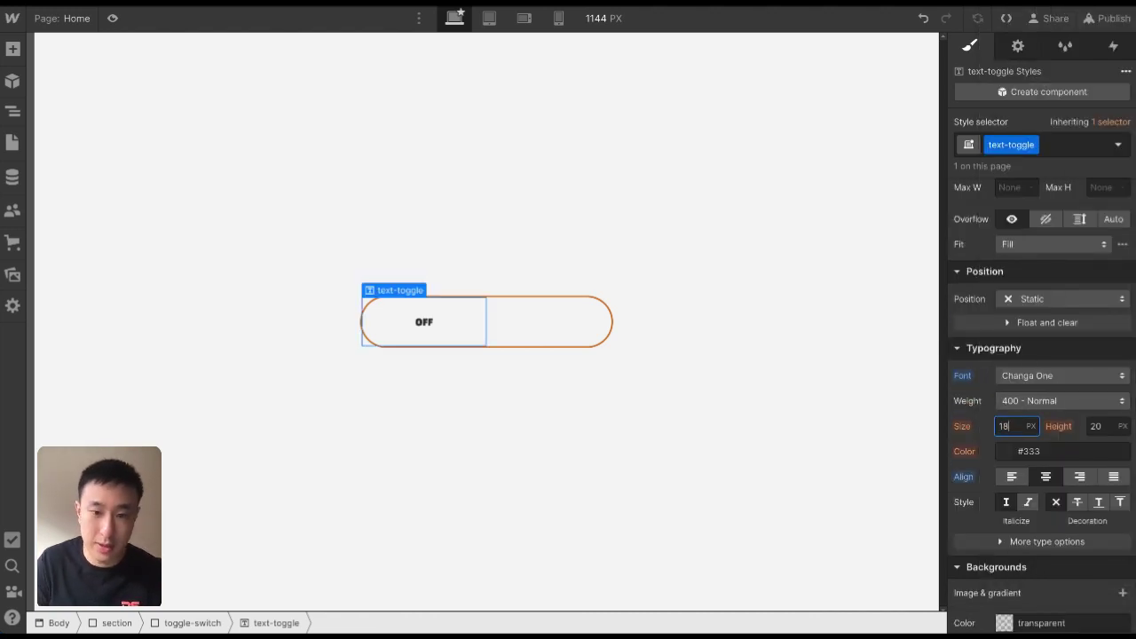
text(8)
key(Return)
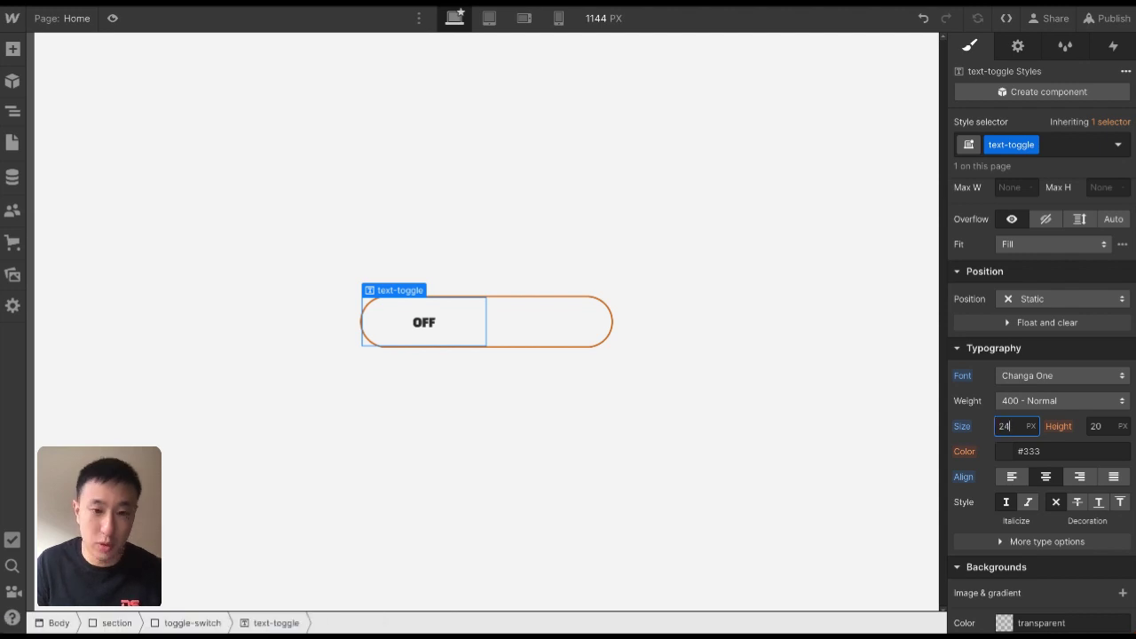
text(24)
key(Return)
Duplicate the "OFF" text-toggle block inside the toggle-switch
click(624, 212)
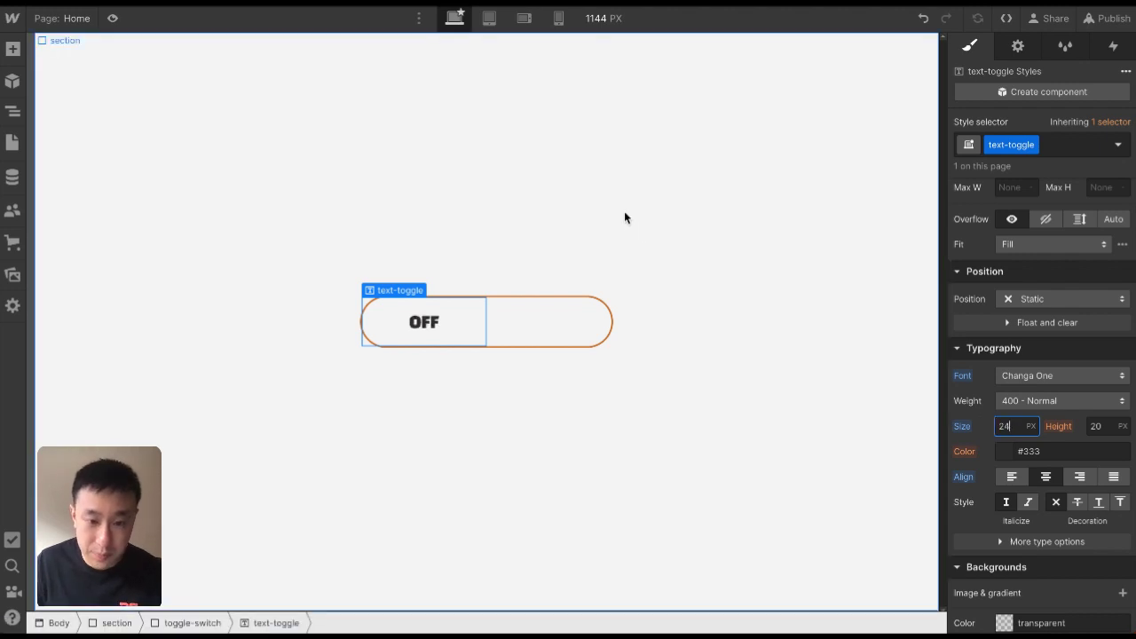
click(472, 326)
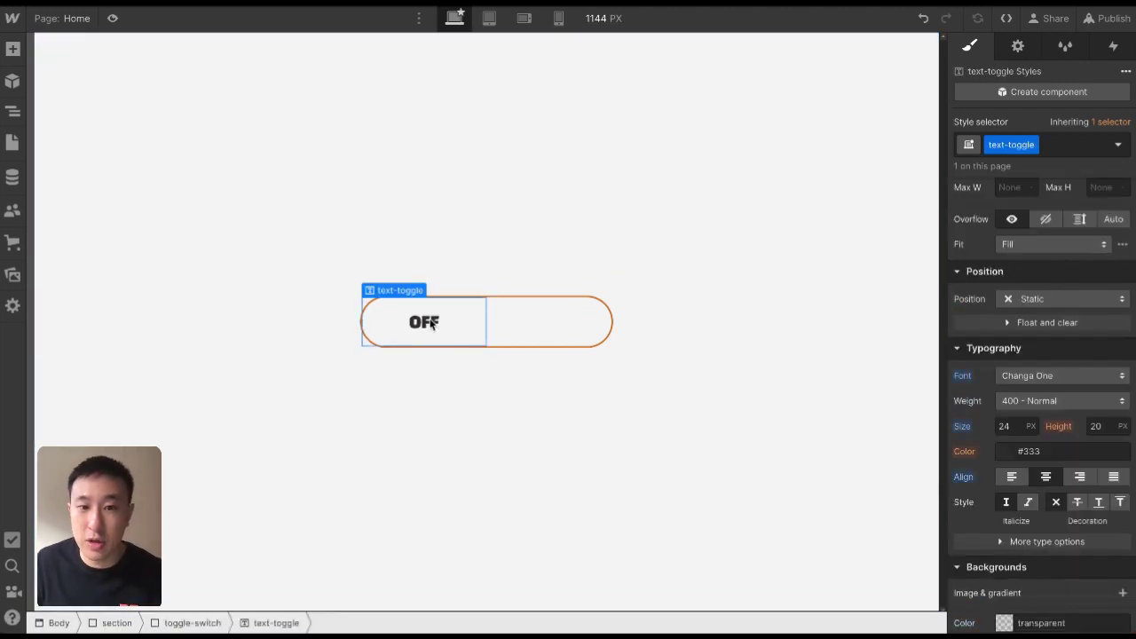
key(ctrl+d)
Compare the two text-toggle blocks side by side and examine their width setting
click(500, 314)
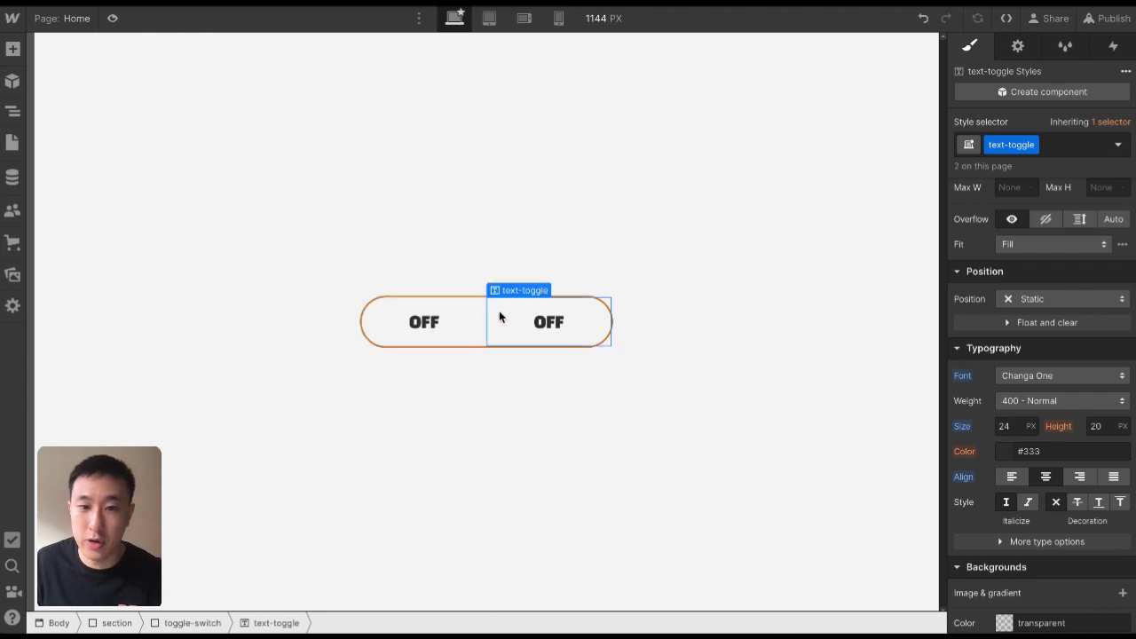
click(434, 317)
click(493, 315)
click(480, 311)
click(511, 317)
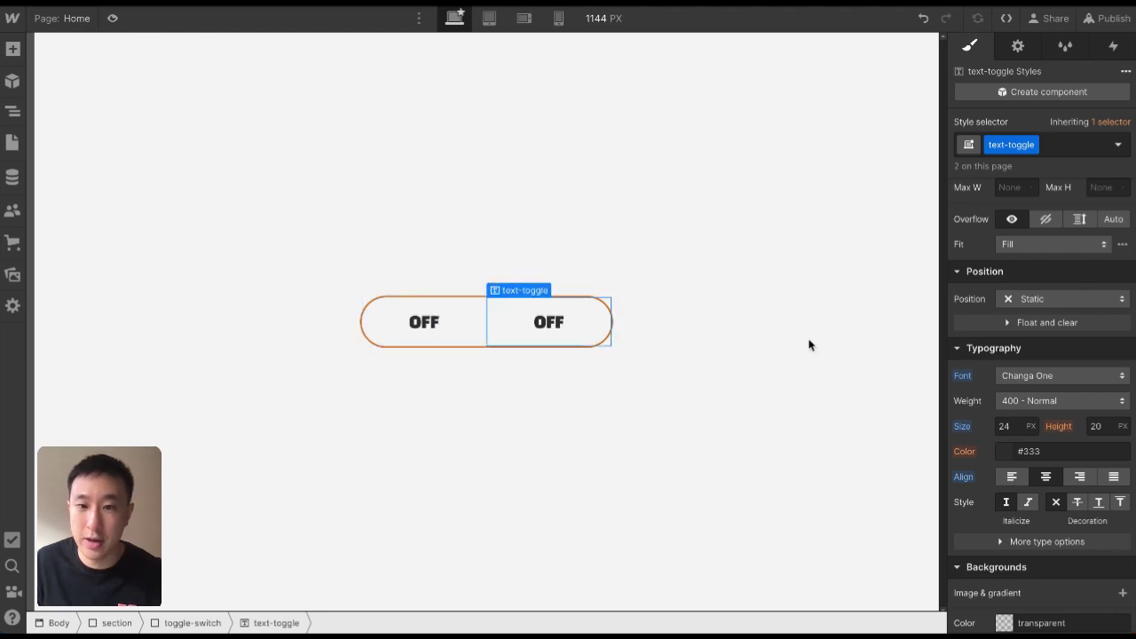
scroll(1052, 335, up, 5)
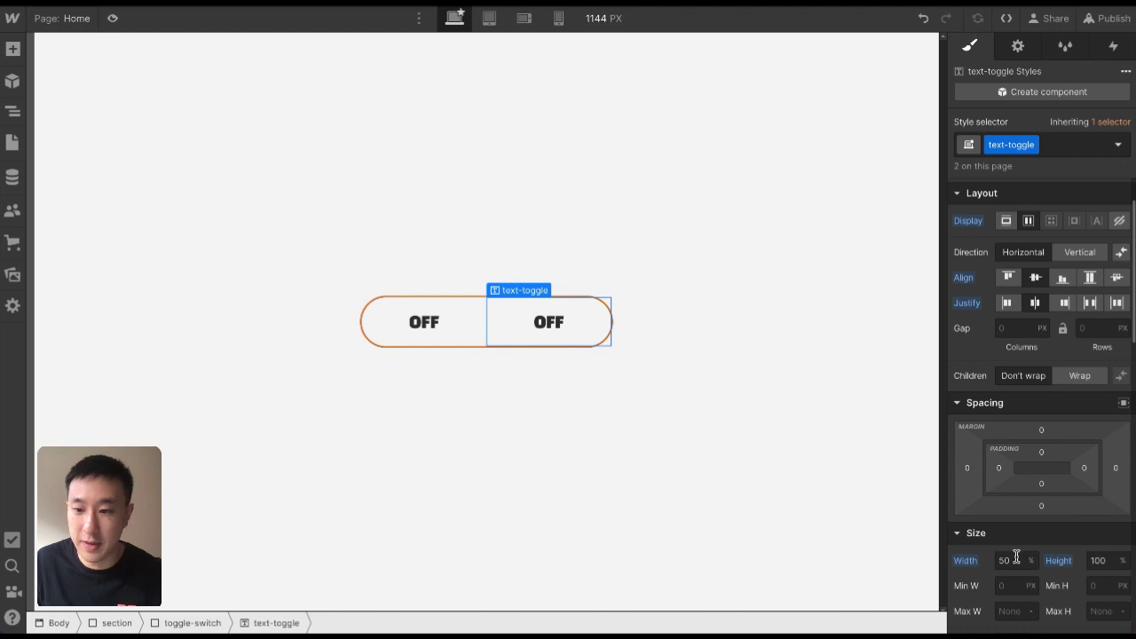
click(1013, 560)
click(422, 321)
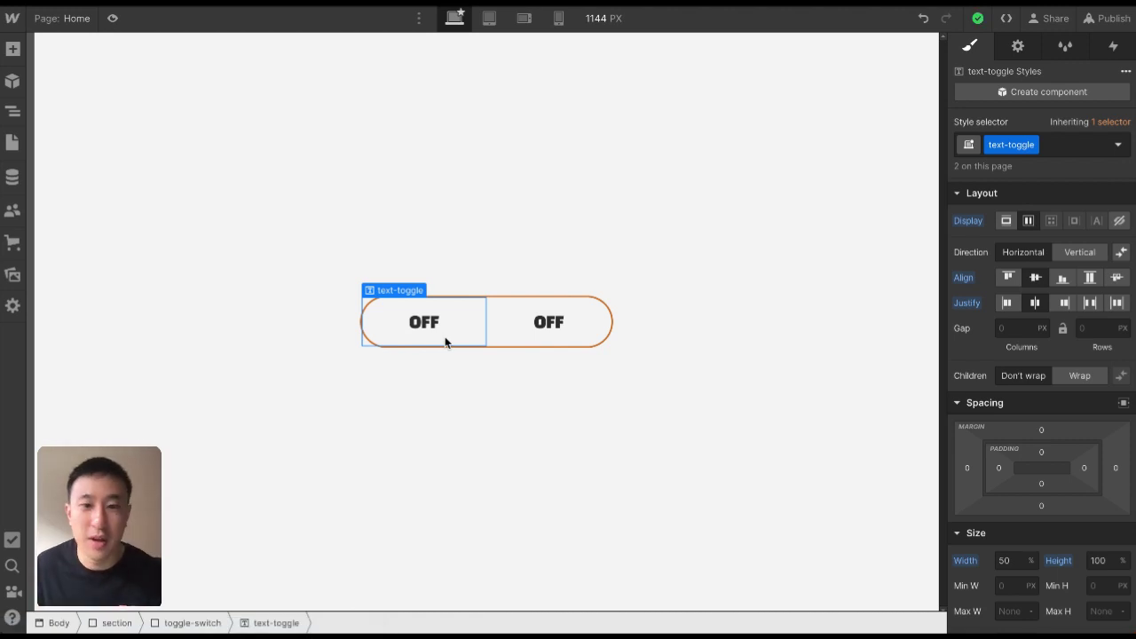
Change the text of the duplicated text-toggle block to "ON"
click(557, 327)
double_click(558, 324)
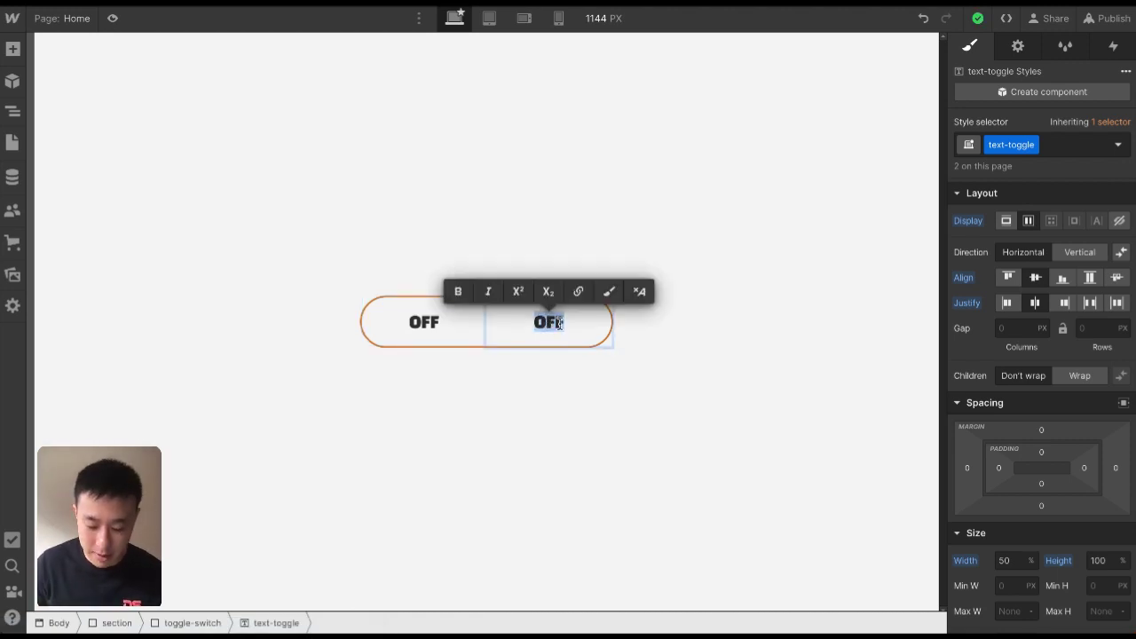
text(ON)
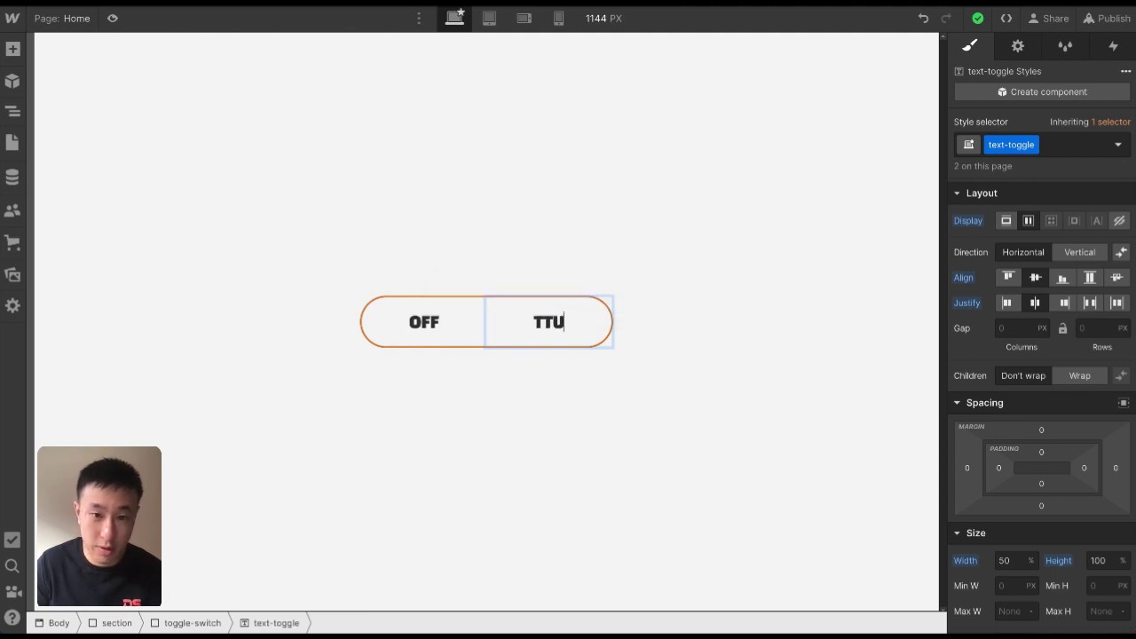
key(BackSpace)
key(BackSpace)
text(ON)
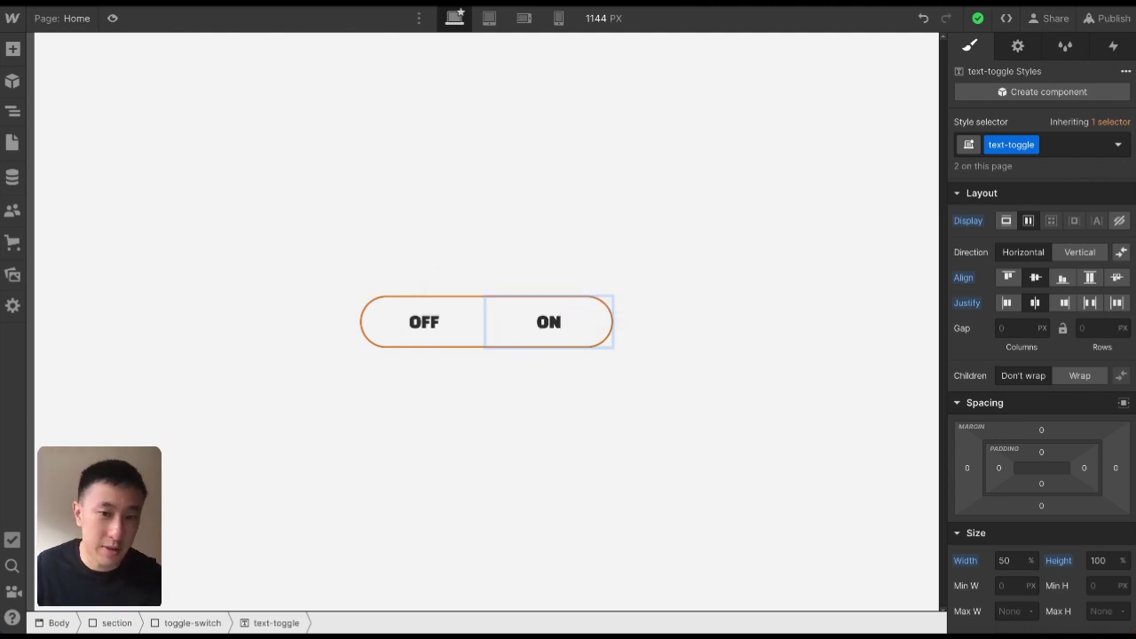
click(520, 259)
click(537, 315)
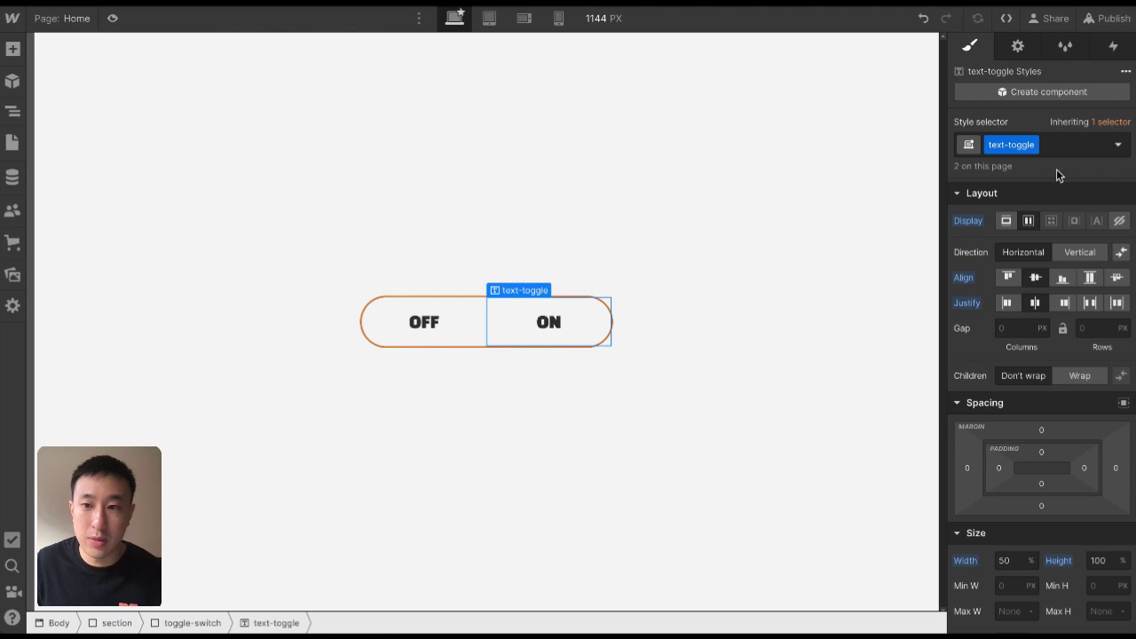
Add a new combo class "ON" to the text-toggle block labeled ON
click(456, 321)
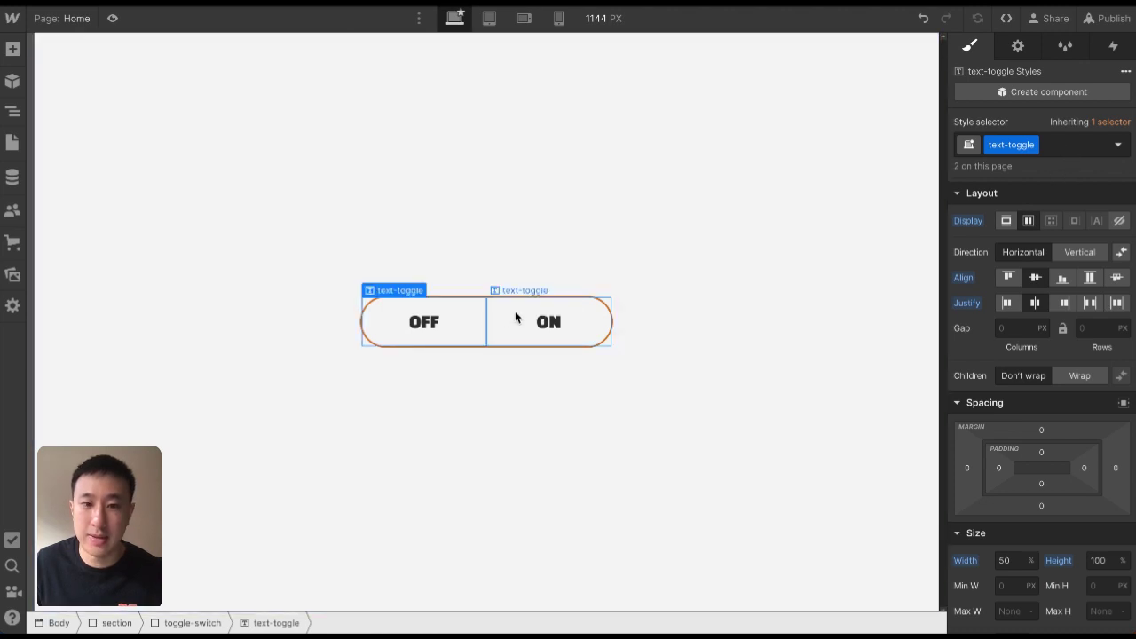
click(516, 316)
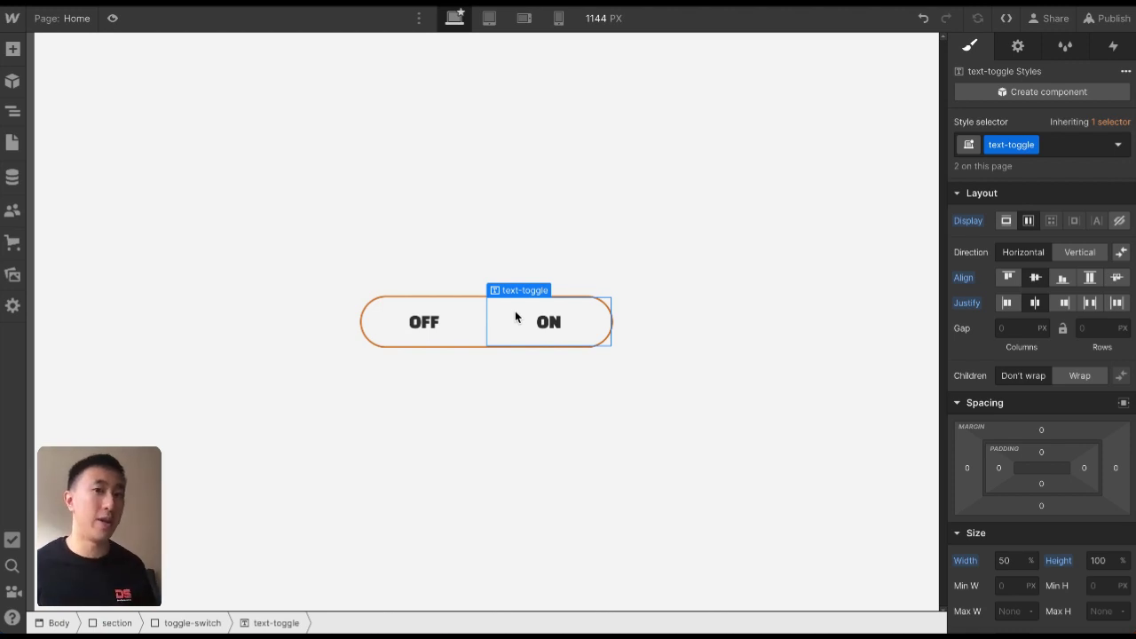
click(1061, 148)
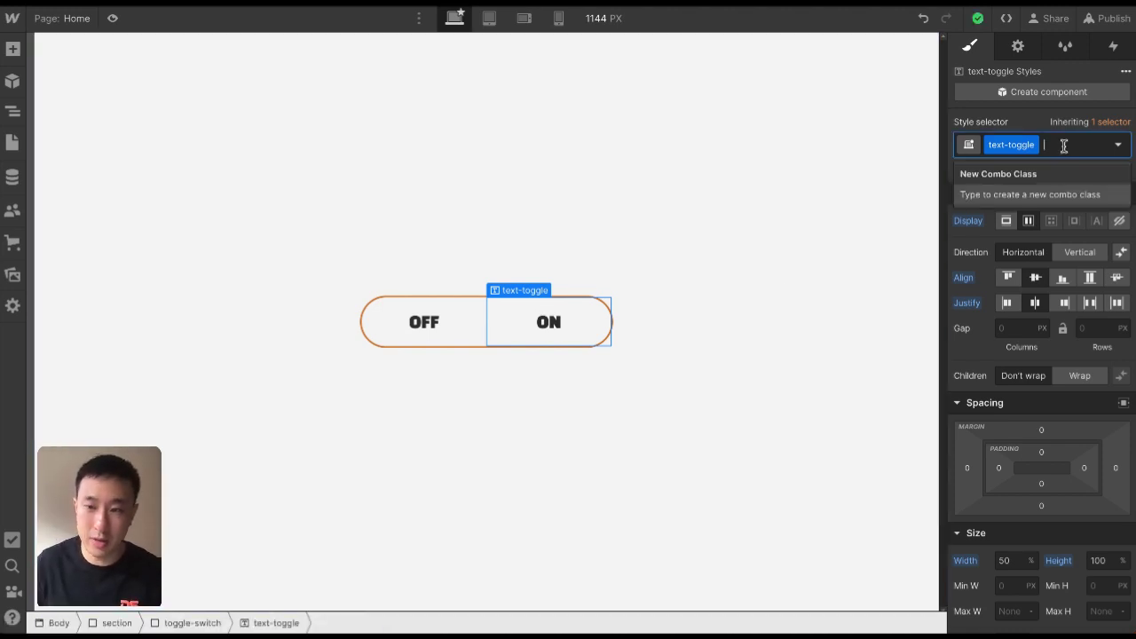
text(n)
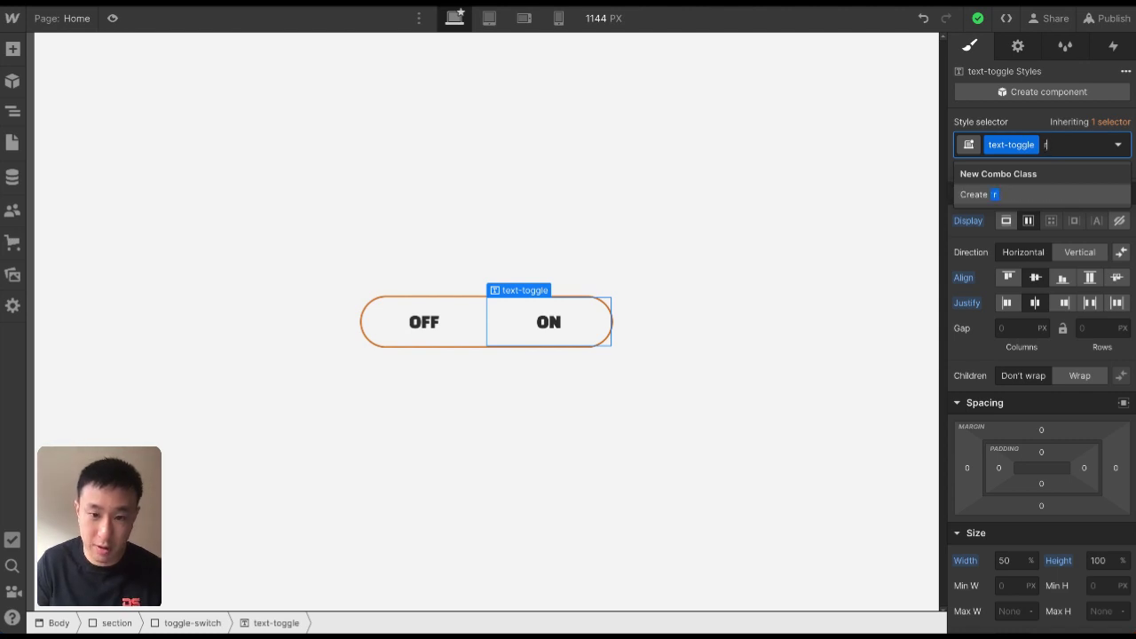
key(BackSpace)
text(on)
key(Return)
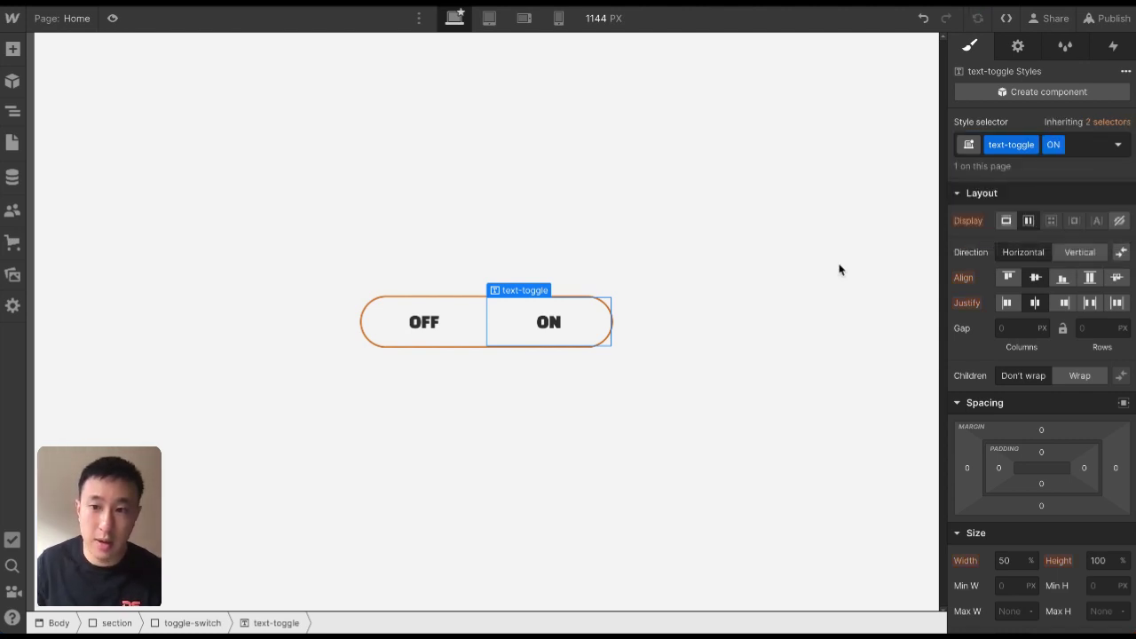
Add a new combo class "OFF" to the text-toggle block labeled OFF
click(446, 329)
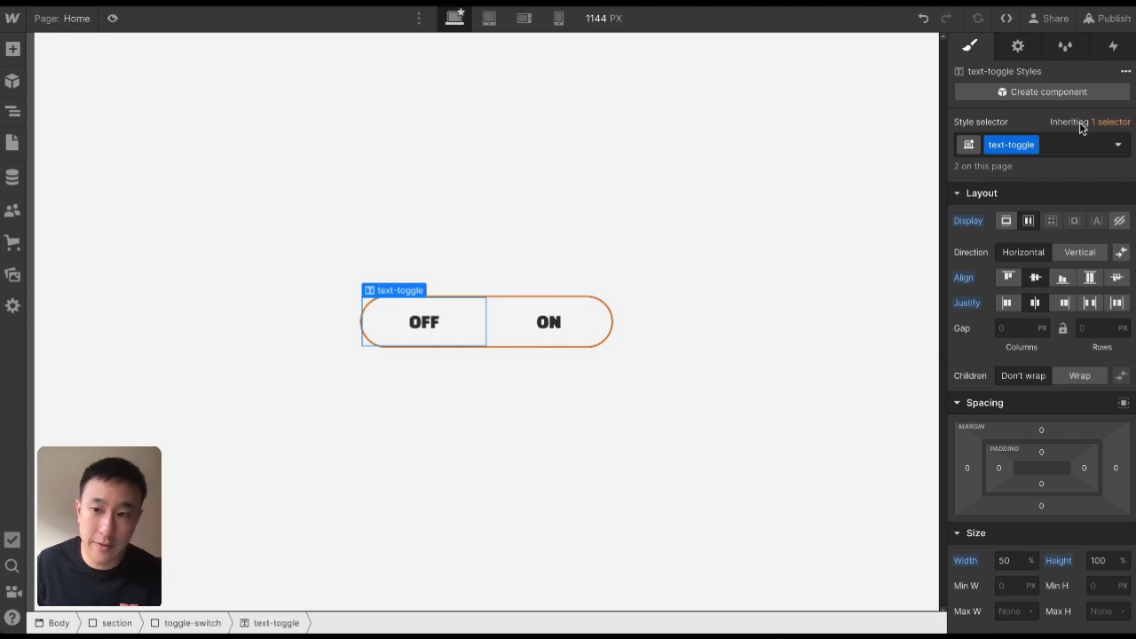
click(1071, 144)
text(off)
key(Return)
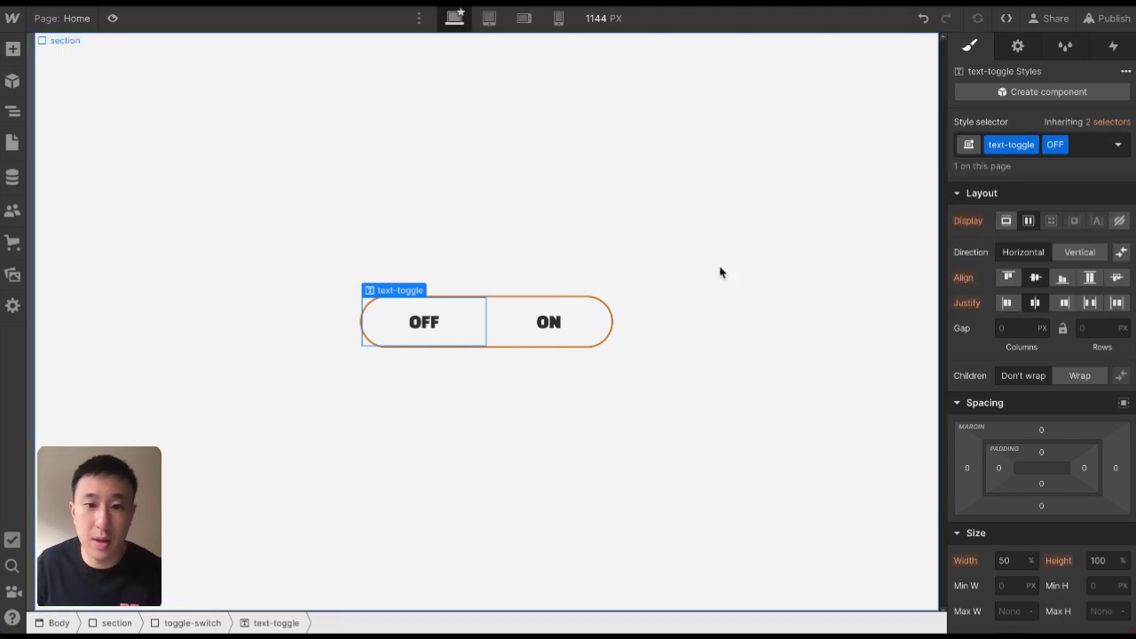
click(499, 293)
click(468, 308)
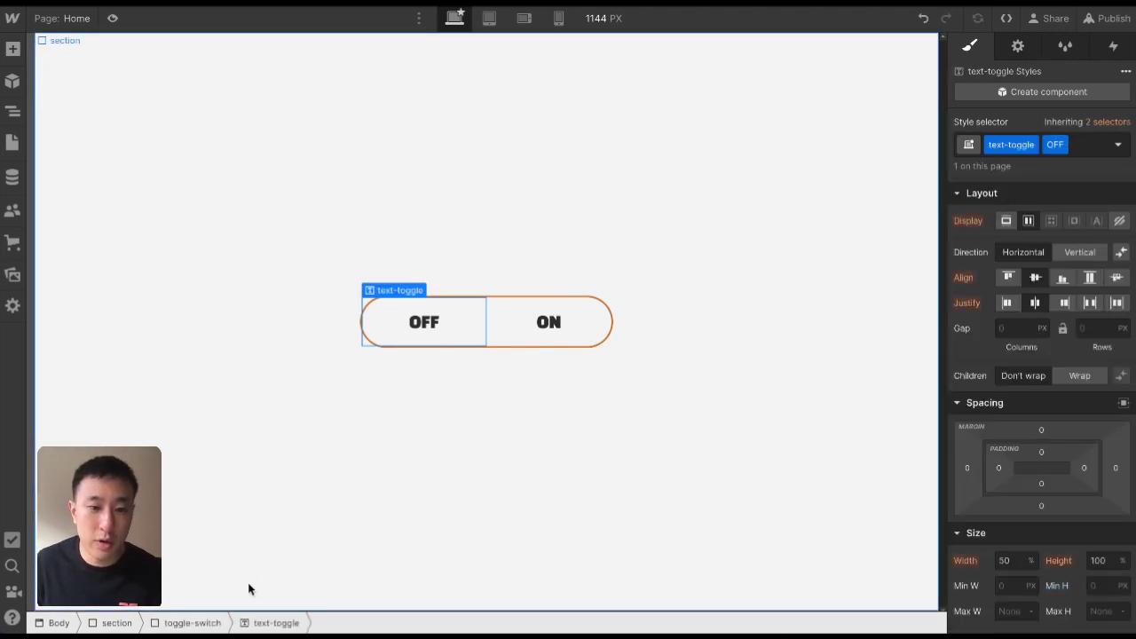
Add a div block inside the toggle-switch block and give it the class "toggle-button"
click(190, 622)
key(ctrl+e)
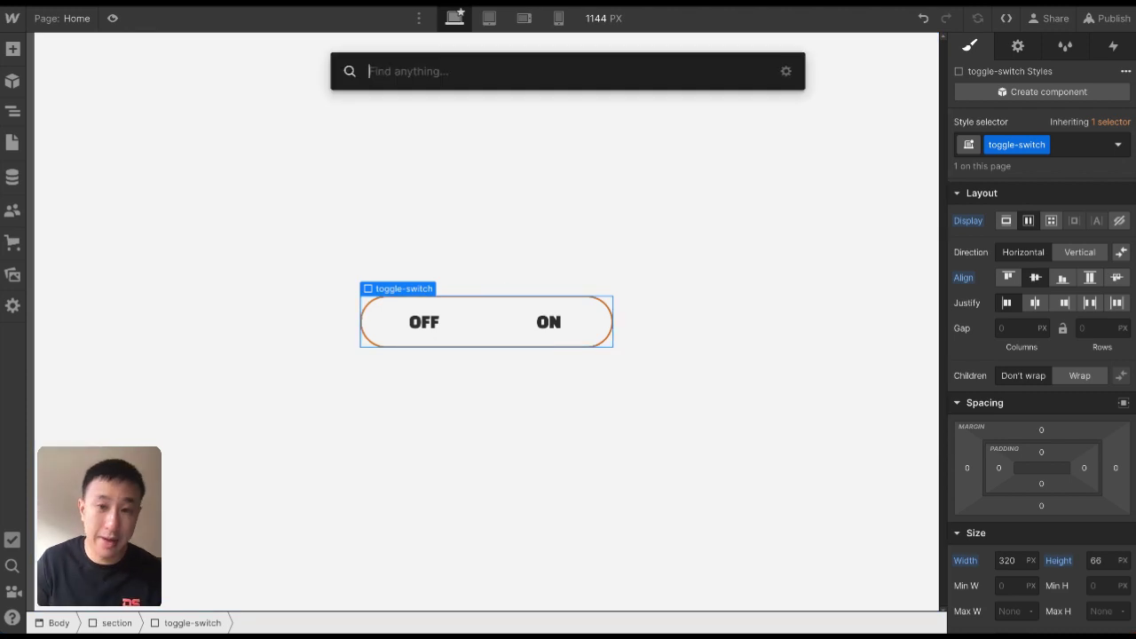
text(div)
key(Return)
click(1041, 151)
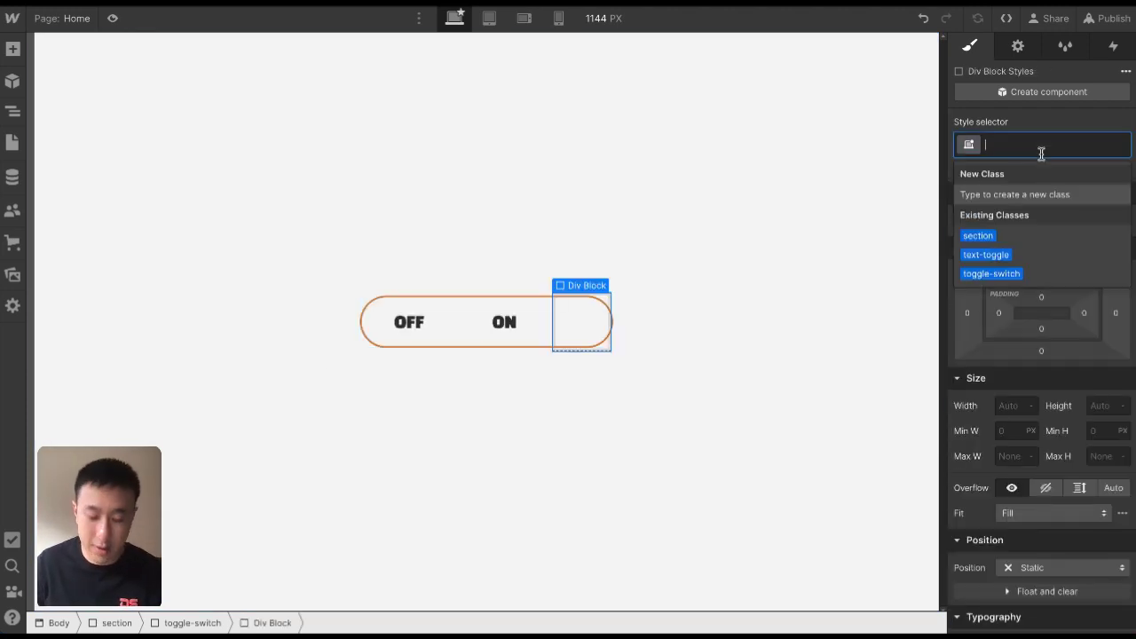
text(toggle-)
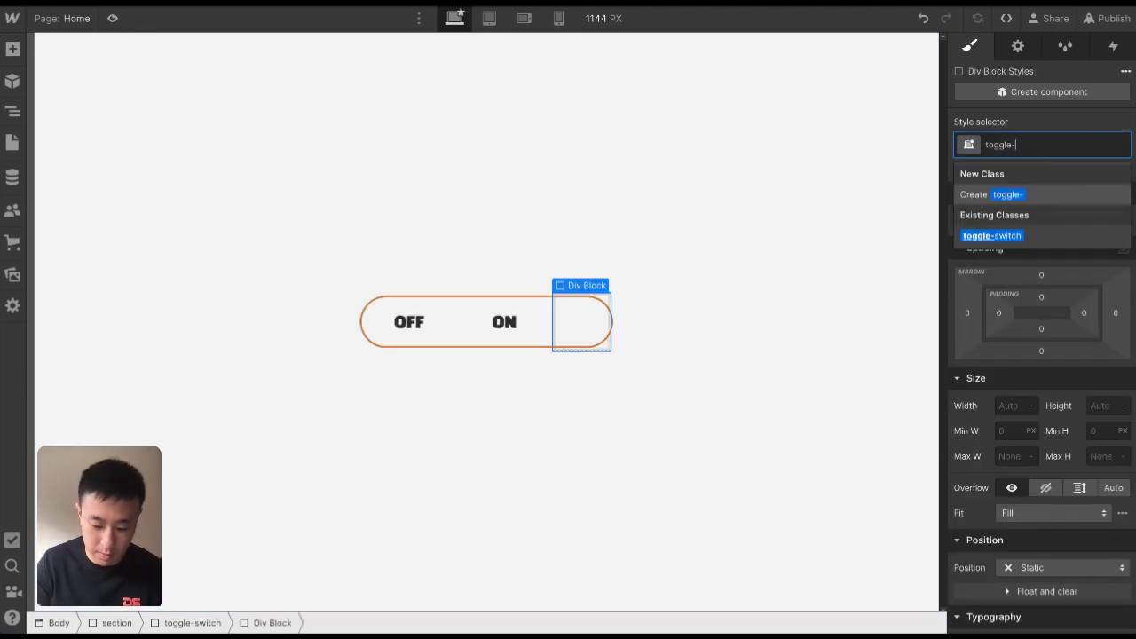
text(button)
key(Return)
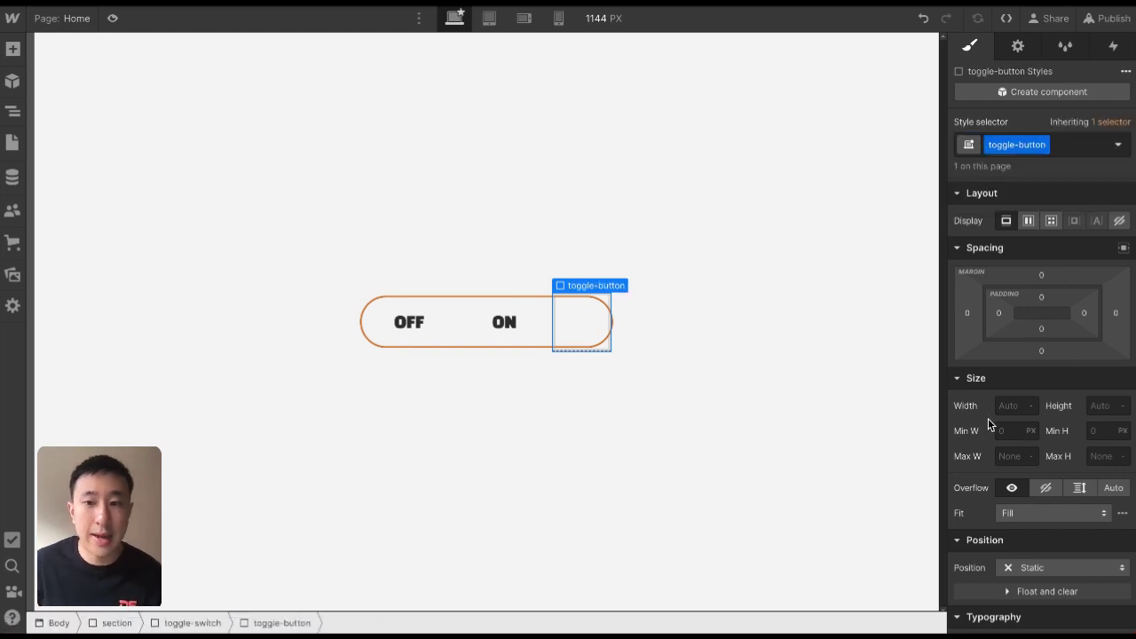
Set the toggle-button block's width to 50% and its height to 100%
click(1010, 405)
text(50)
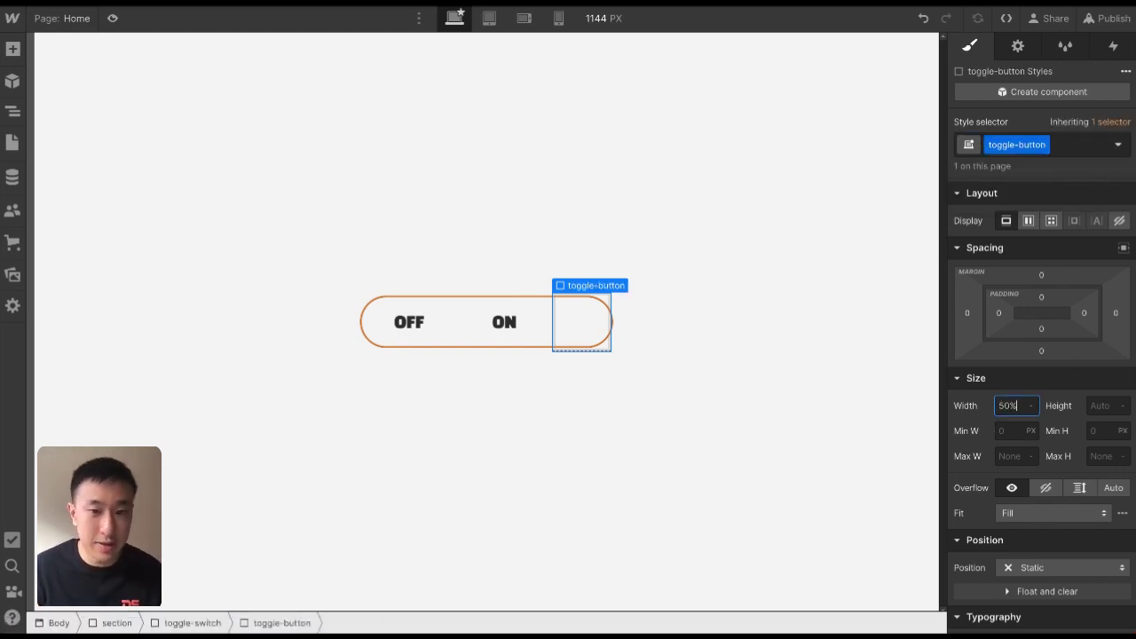
key(Return)
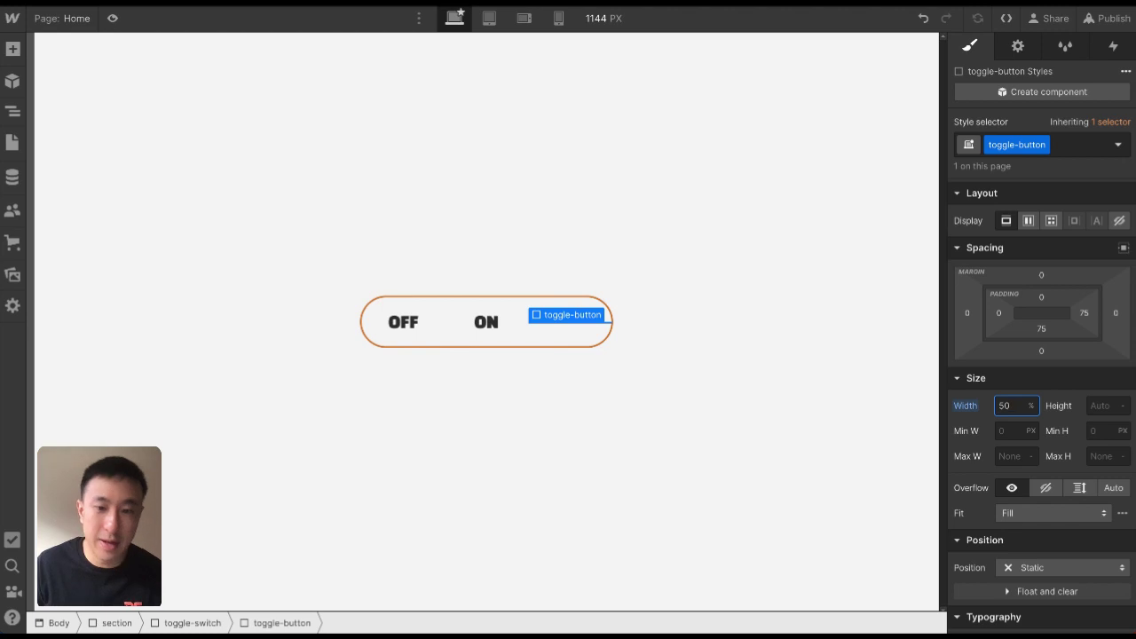
click(1101, 405)
text(10)
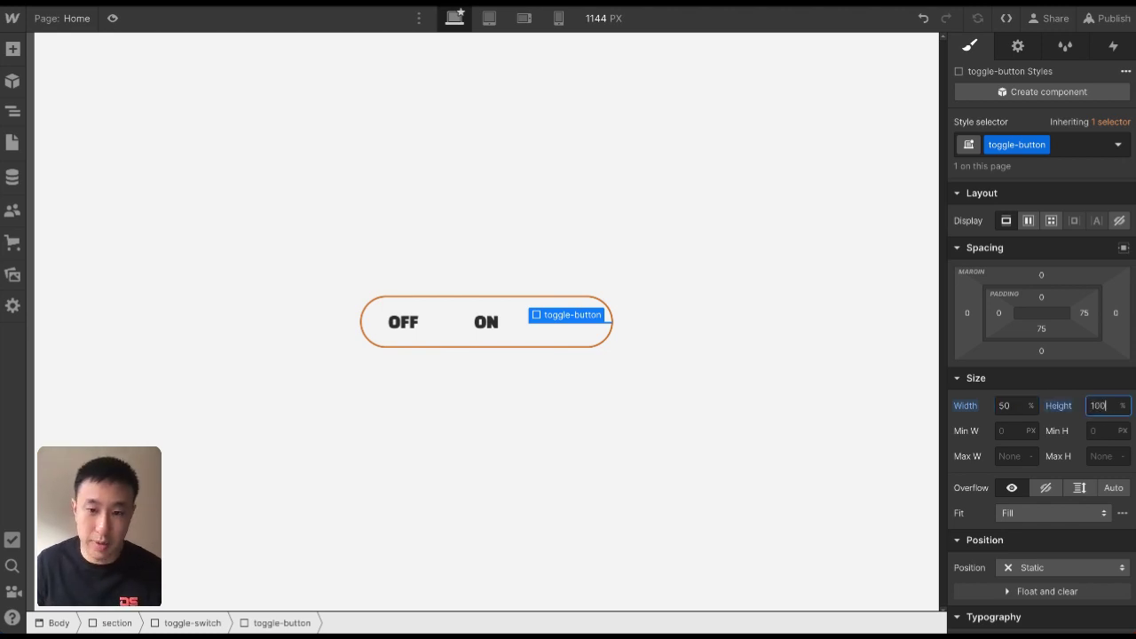
text(0)
key(Return)
Set the toggle-button's background color to the orange #d47c25 sampled from the toggle switch's border
scroll(1074, 422, down, 5)
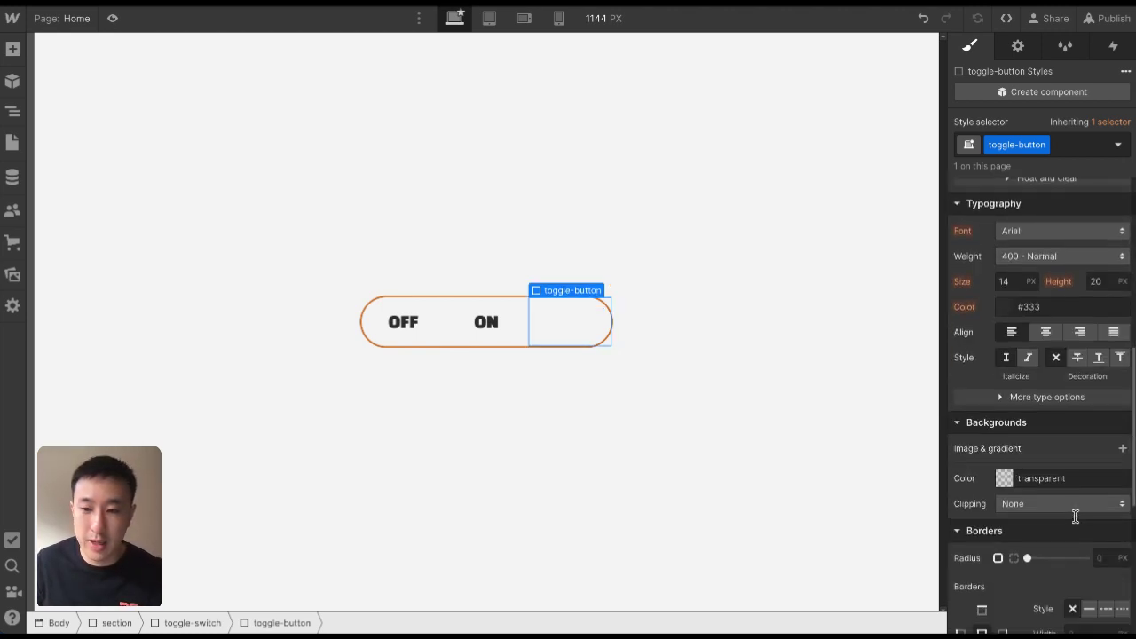
click(1010, 475)
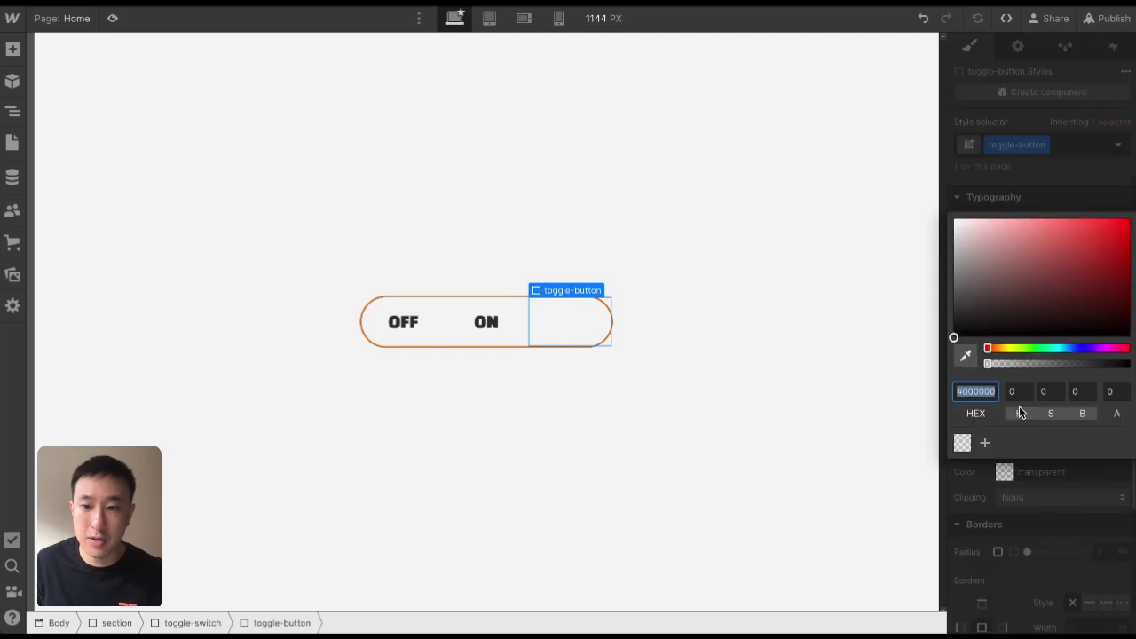
click(967, 358)
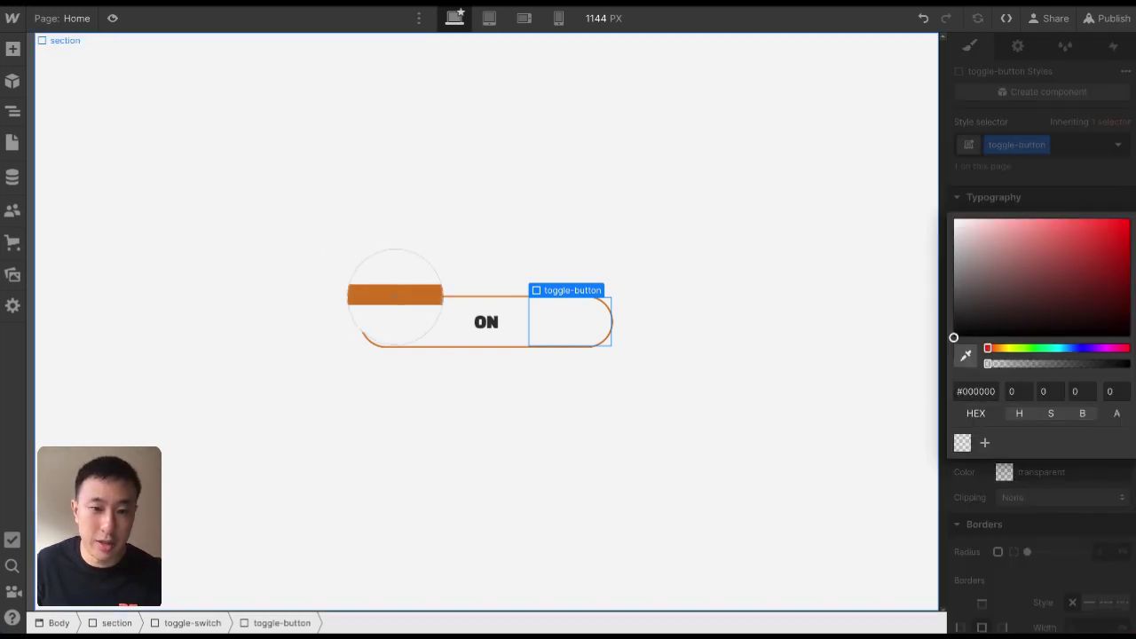
click(394, 297)
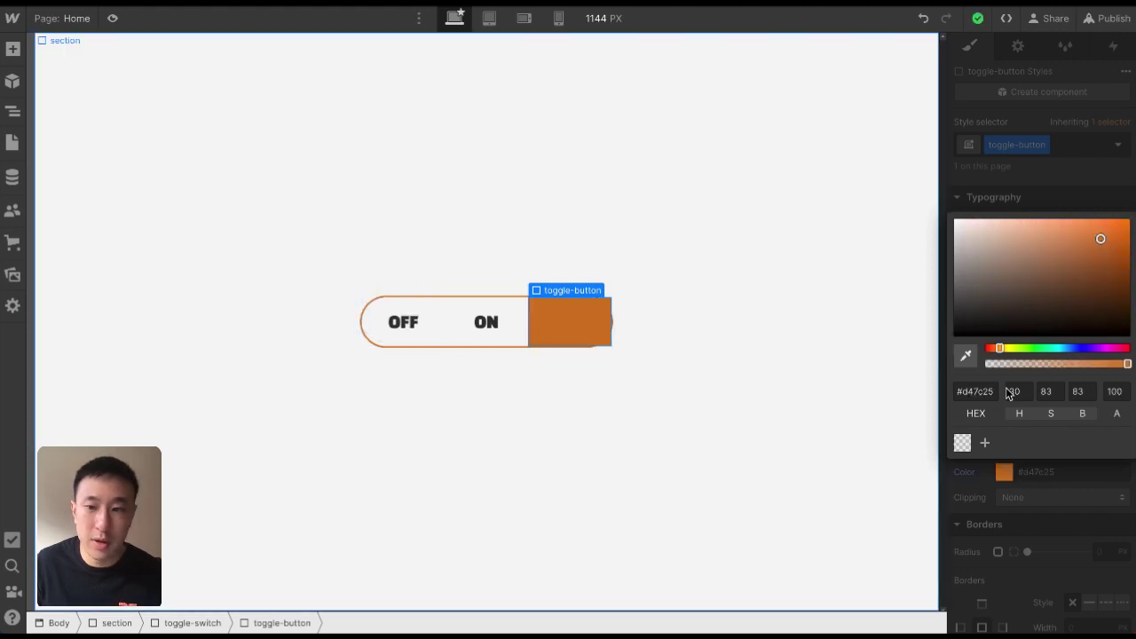
key(Escape)
Round the toggle-button's corners with a border radius of 50 VW
click(1105, 551)
text(50)
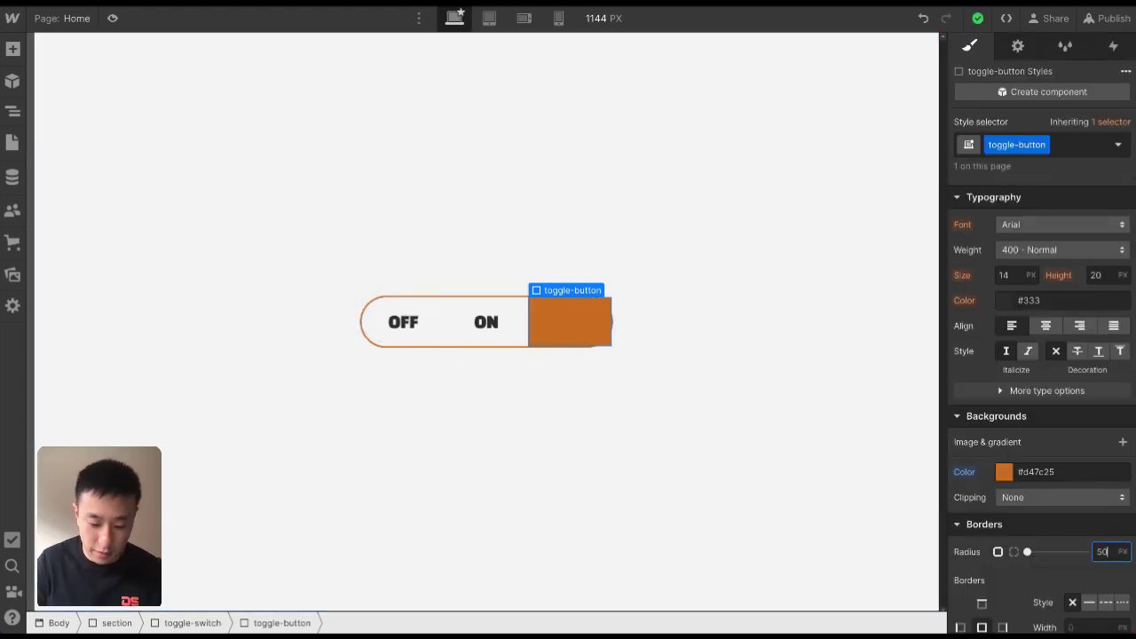
key(Return)
click(668, 241)
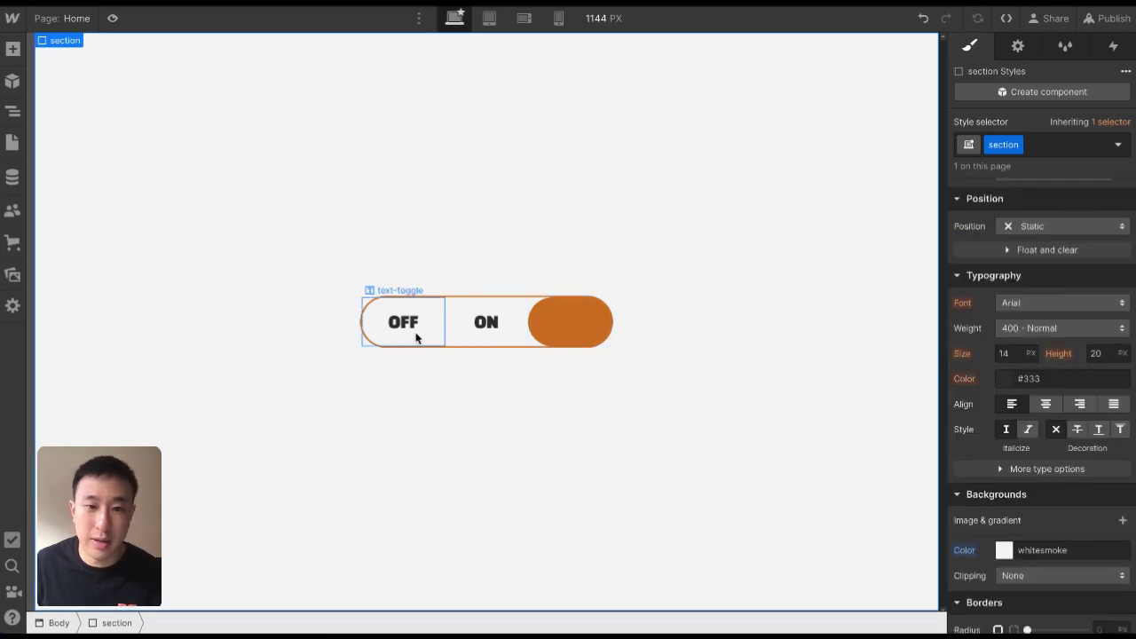
Examine how the OFF and ON text-toggle blocks and the toggle-button share the space inside the toggle switch
click(506, 336)
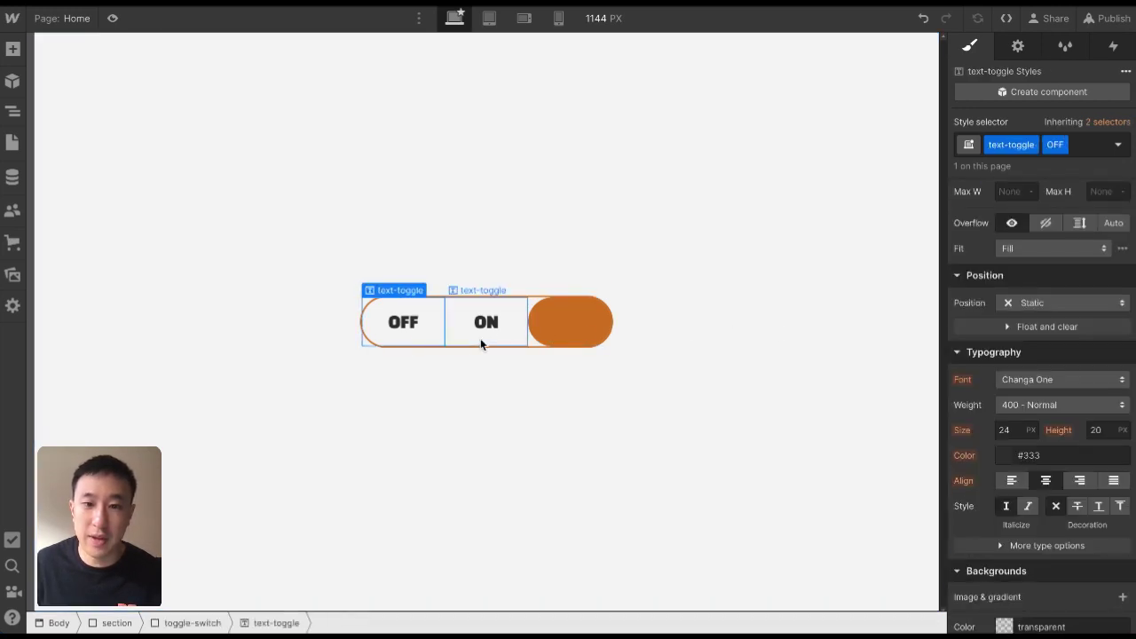
click(554, 339)
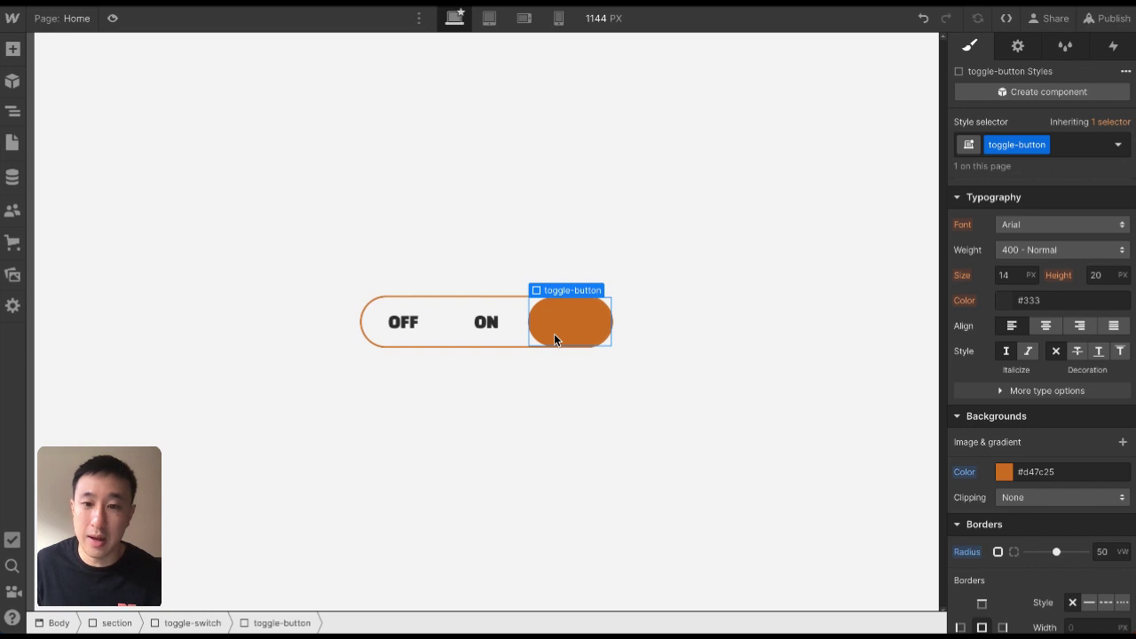
click(488, 343)
click(553, 343)
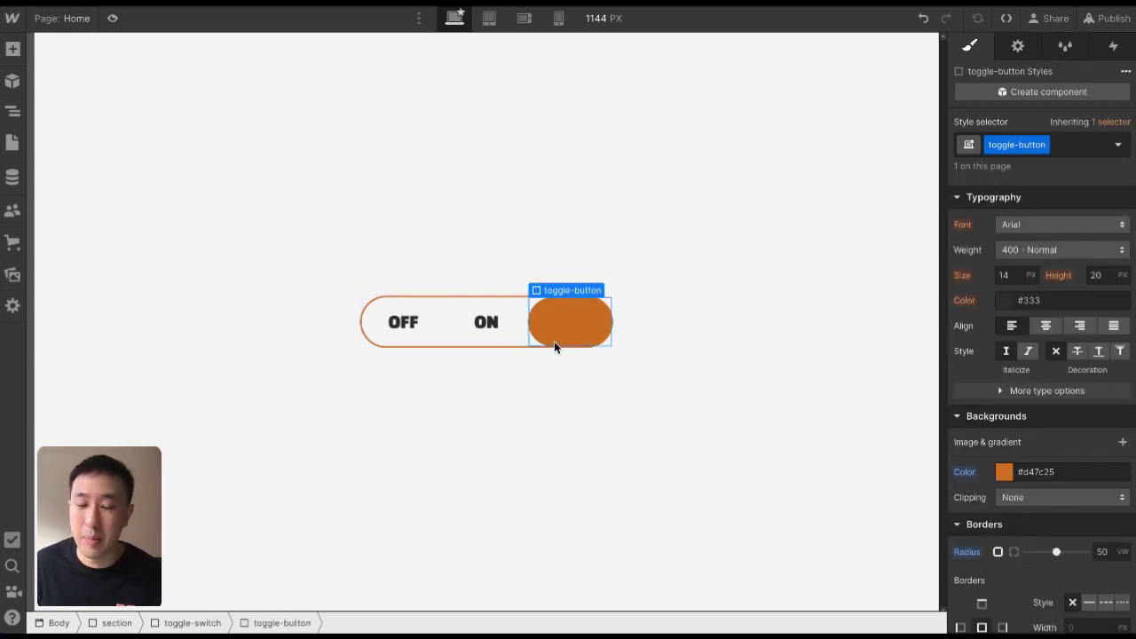
scroll(1117, 345, up, 5)
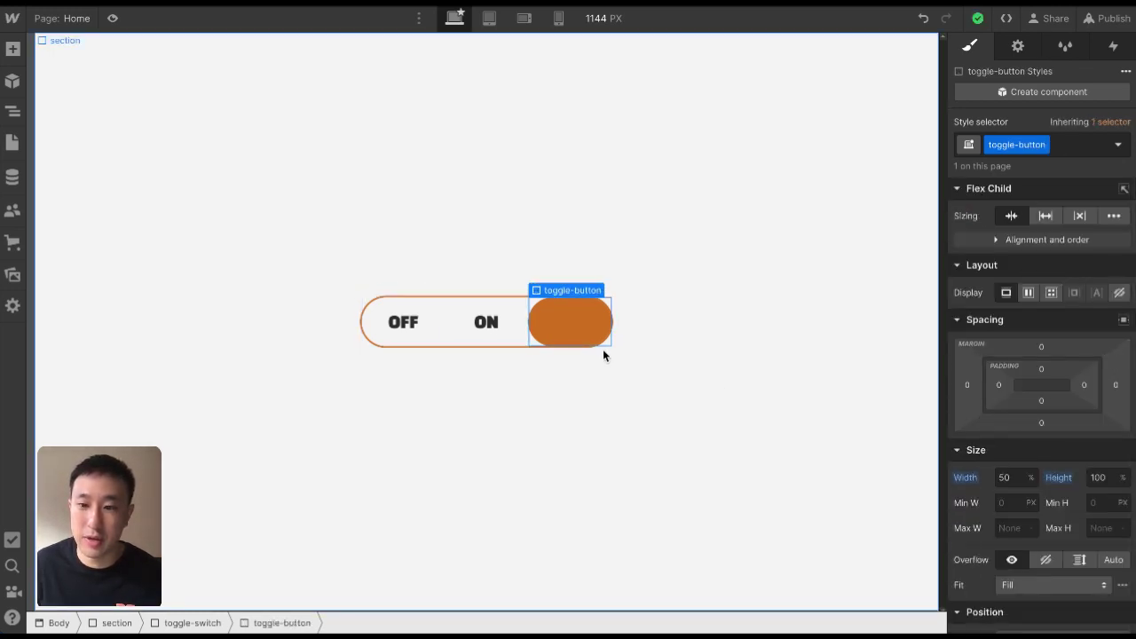
click(407, 333)
click(476, 339)
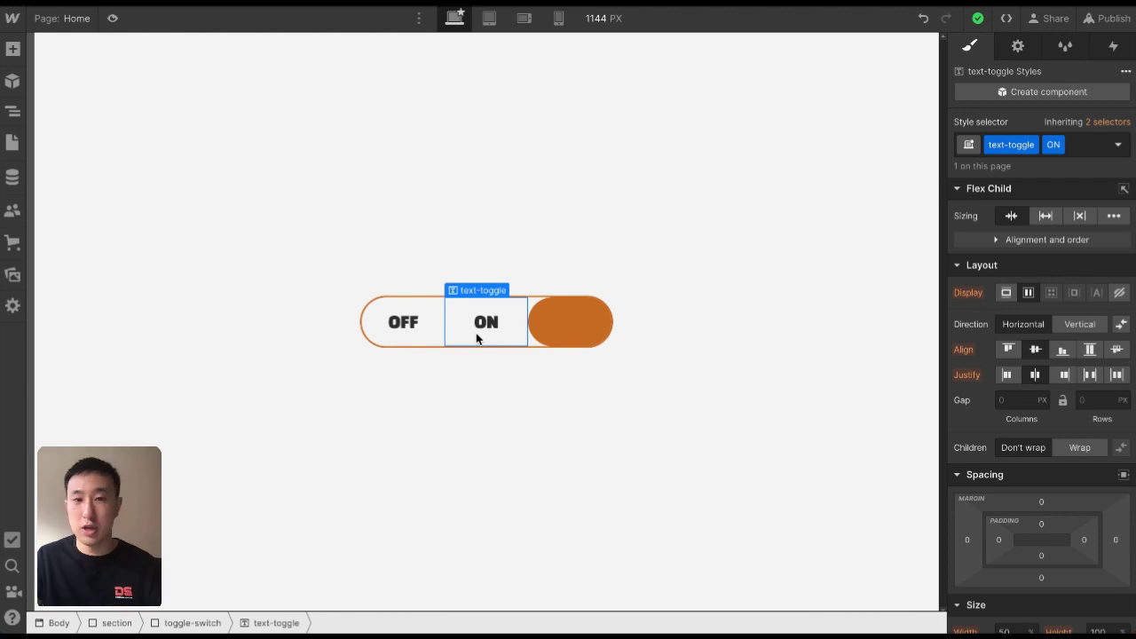
click(580, 324)
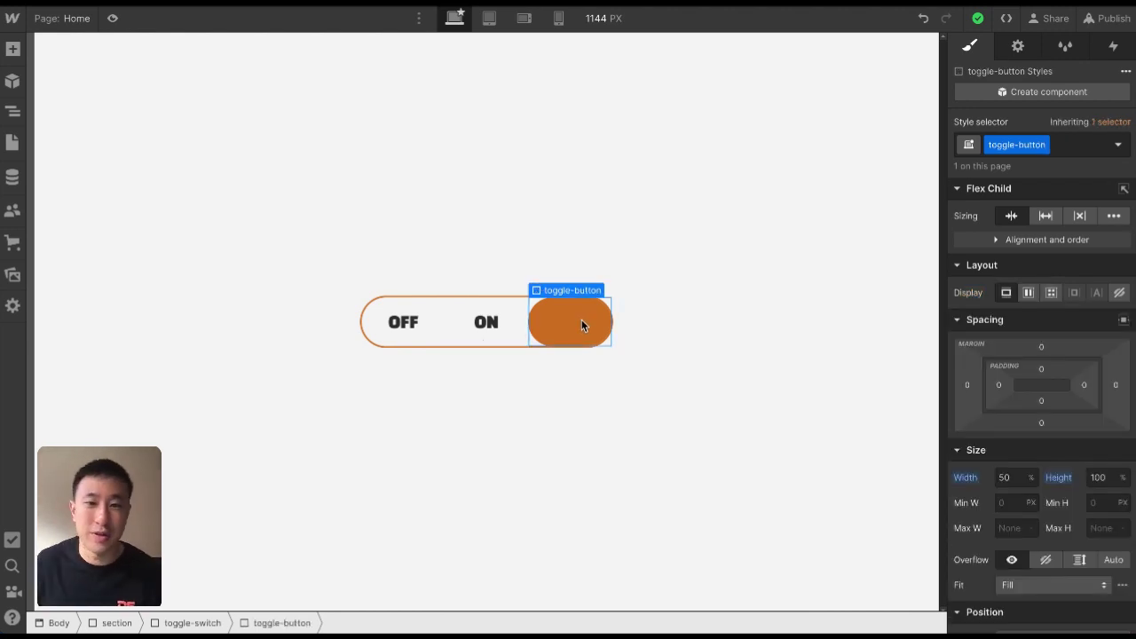
click(501, 315)
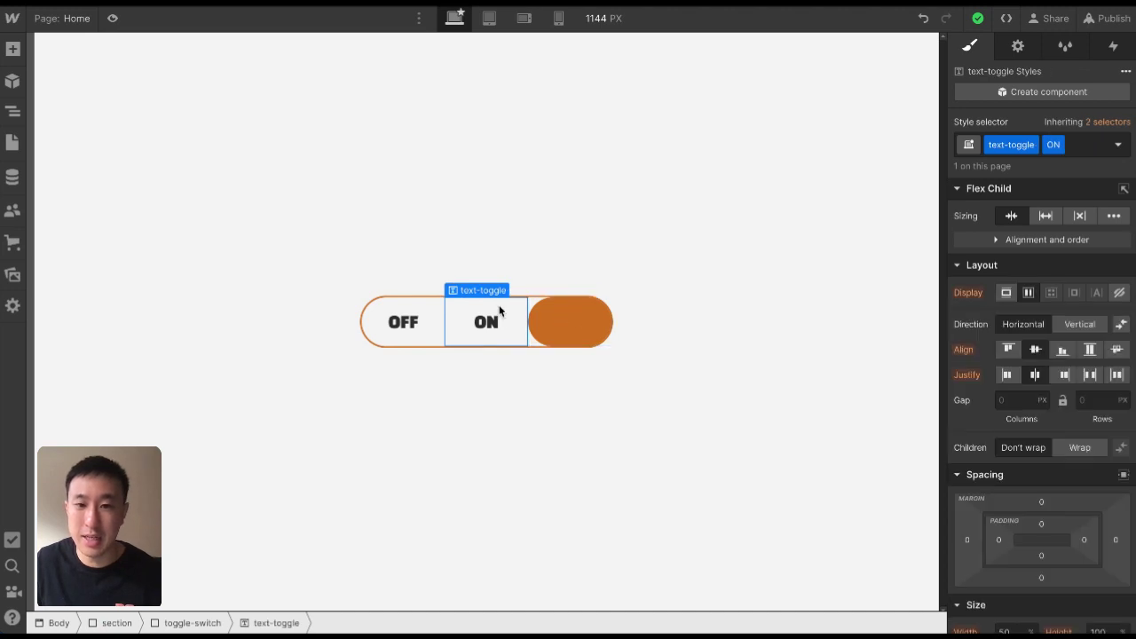
Set the toggle-button's position to Absolute
click(569, 304)
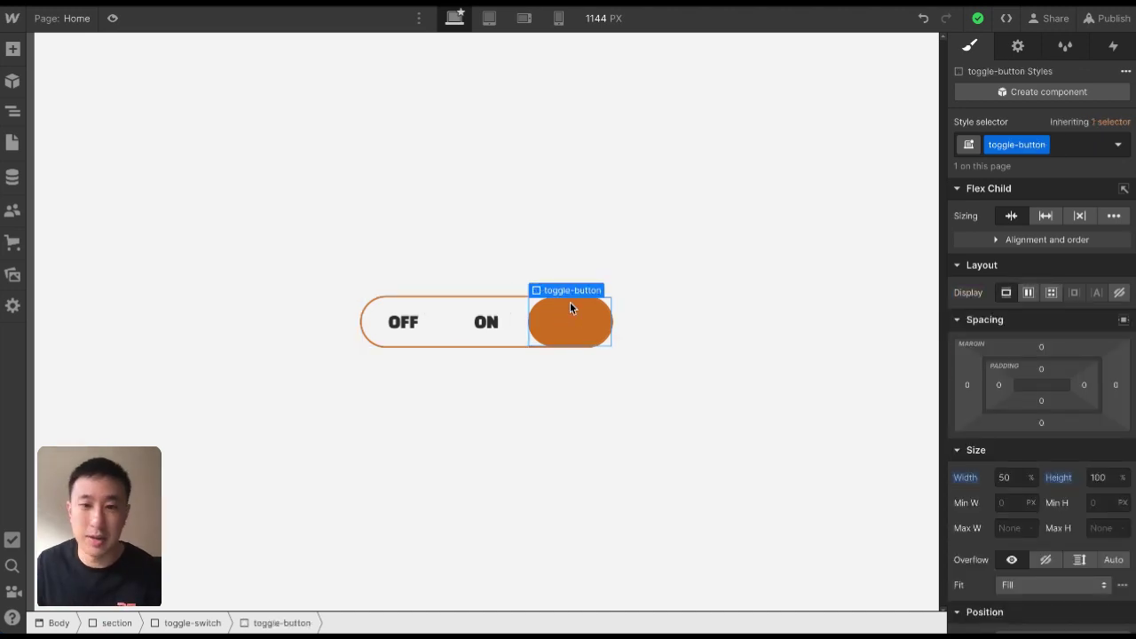
scroll(1038, 355, down, 1)
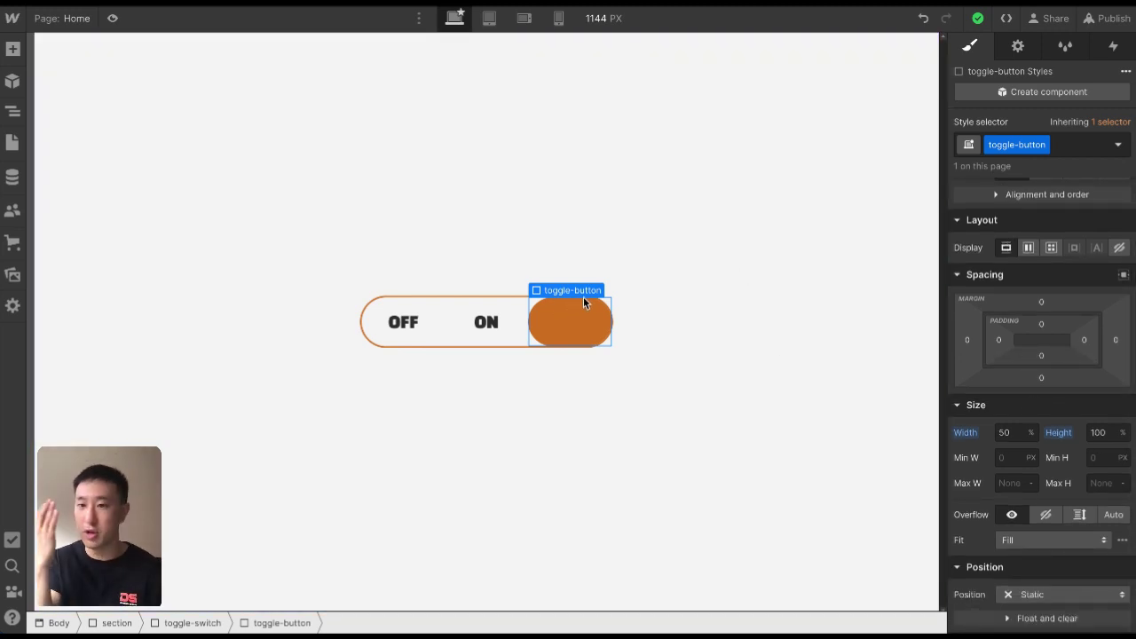
click(1040, 588)
click(1054, 516)
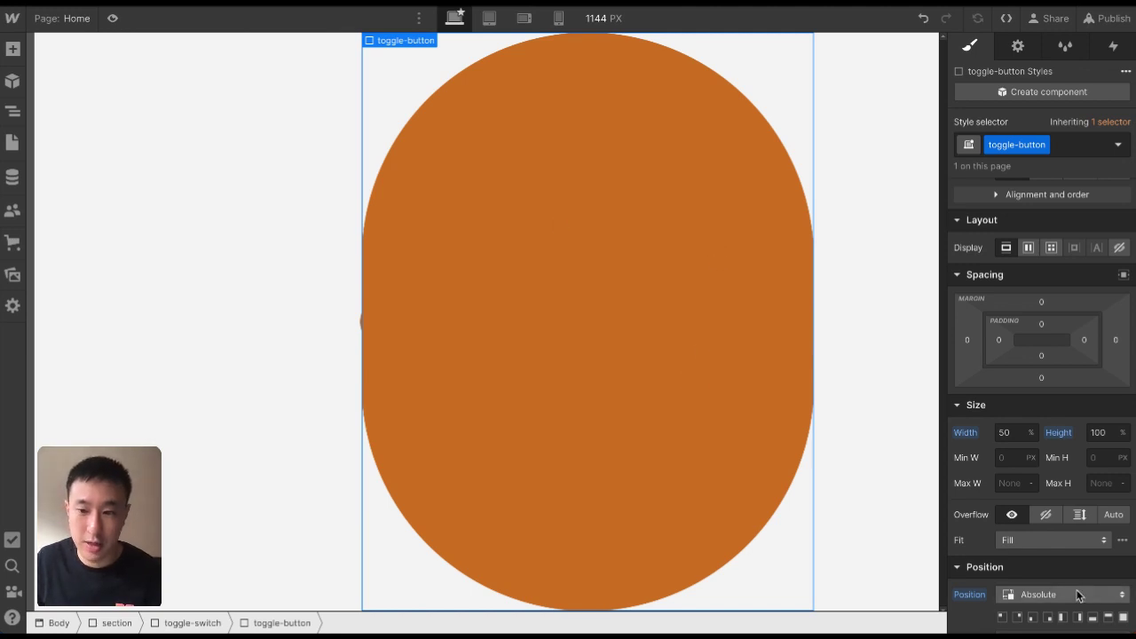
Set the position of the parent toggle-switch block to Relative
scroll(1038, 533, down, 1)
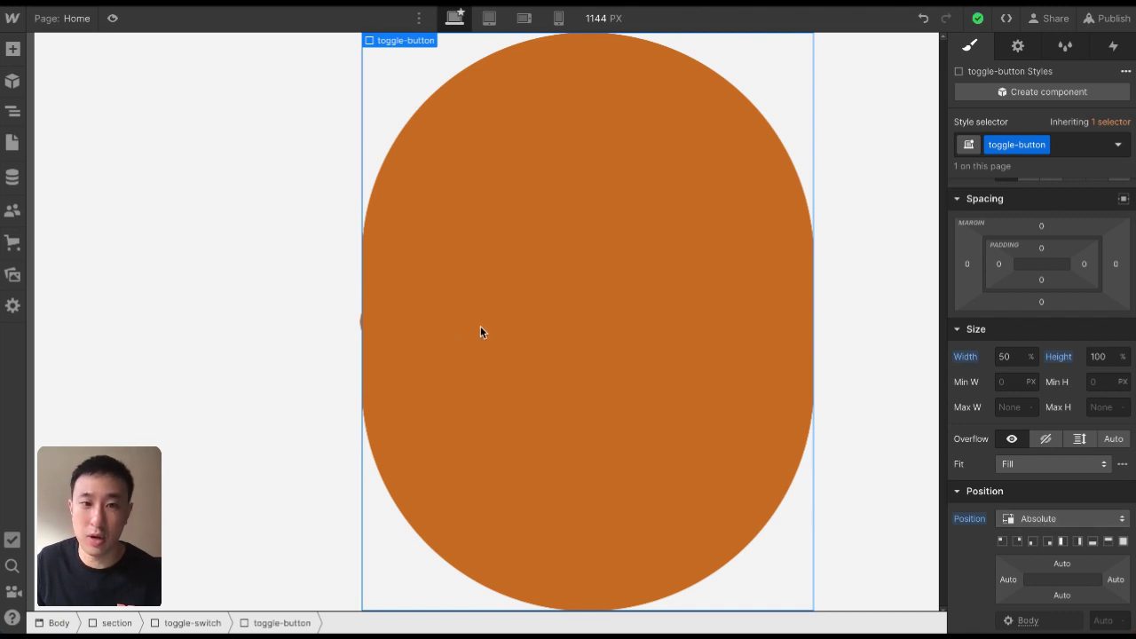
key(z)
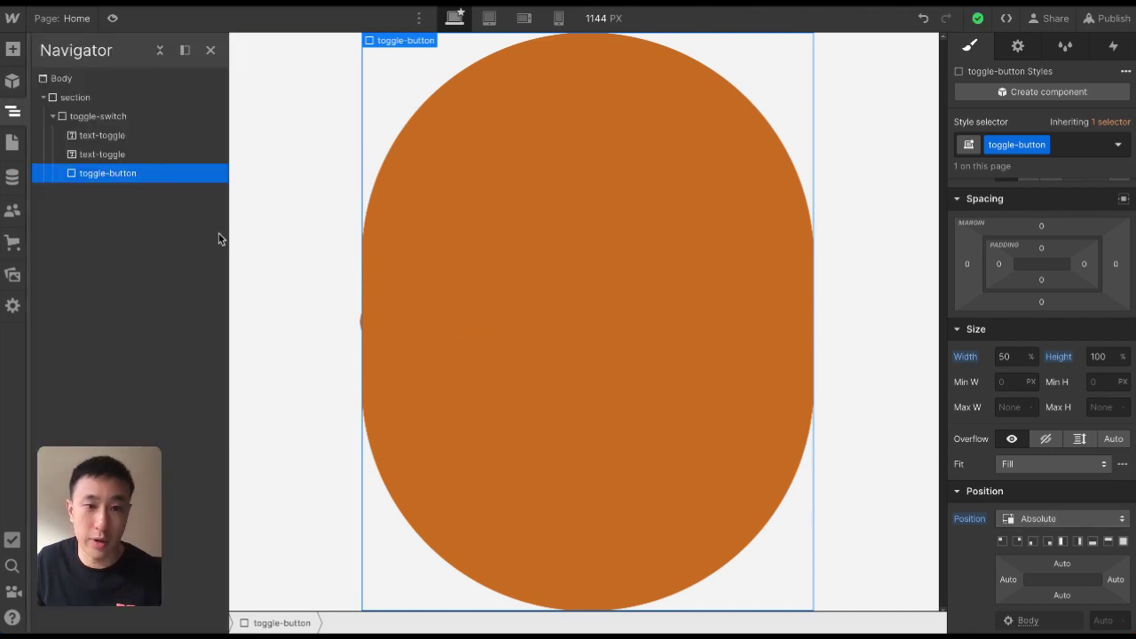
click(89, 123)
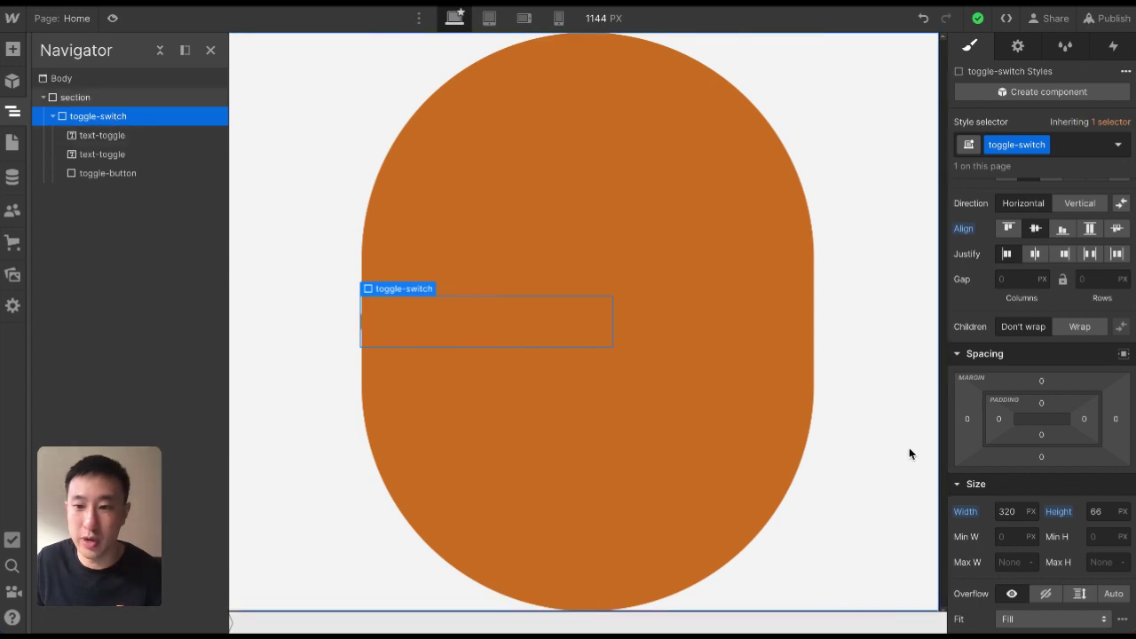
scroll(1038, 399, down, 3)
click(1049, 431)
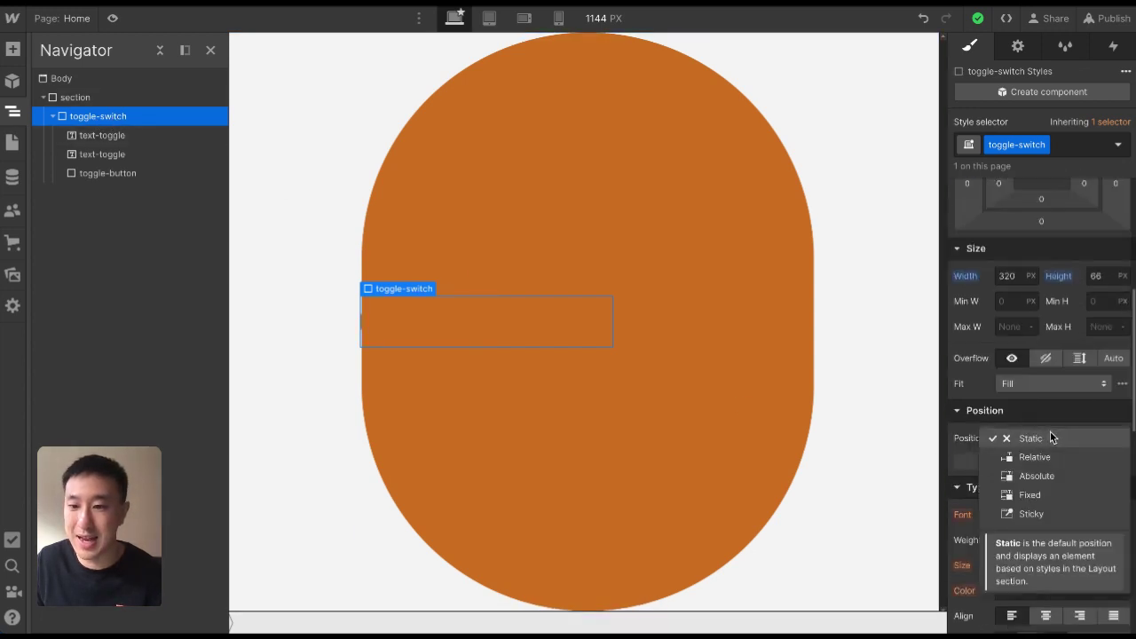
click(1050, 457)
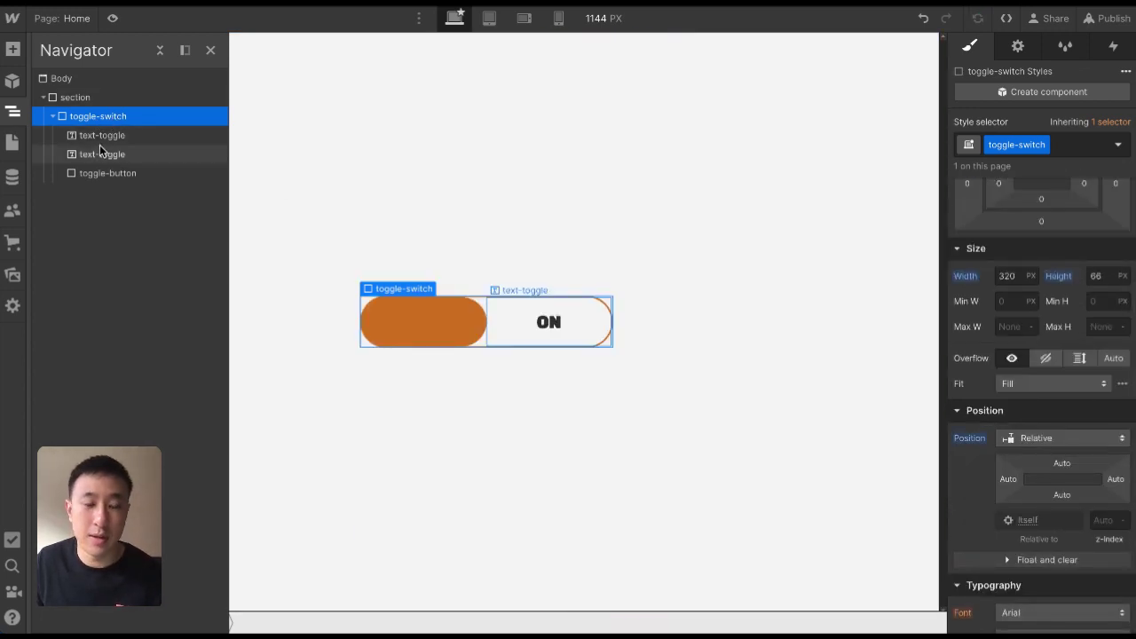
Check which element the toggle-button is positioned relative to and review the OFF and ON text-toggle blocks' positioning
click(129, 175)
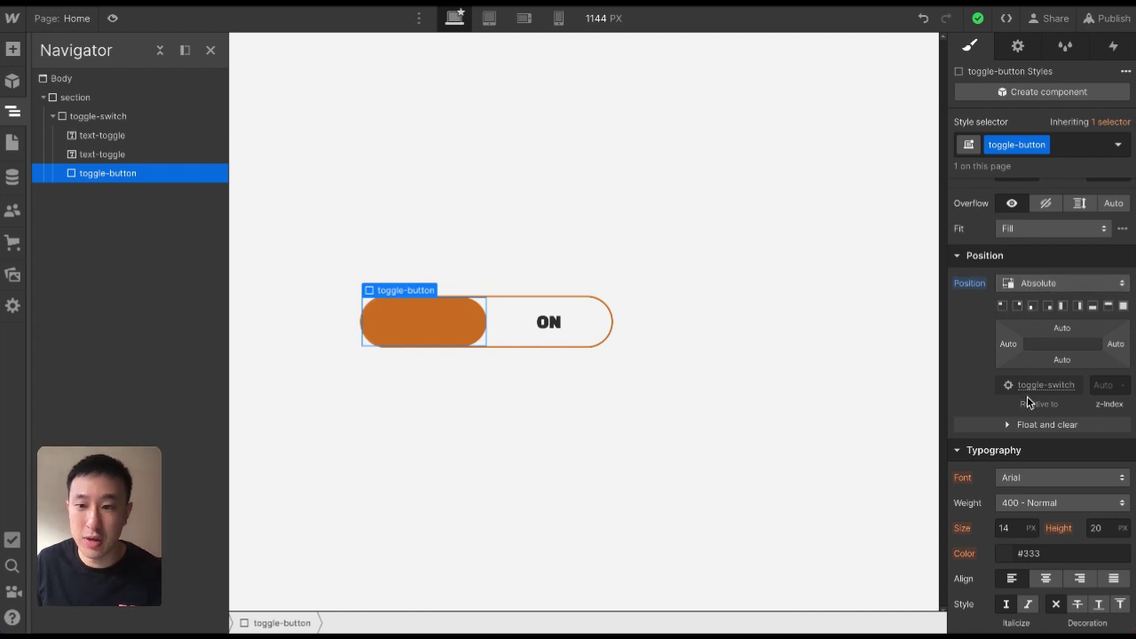
mouse_move(1043, 405)
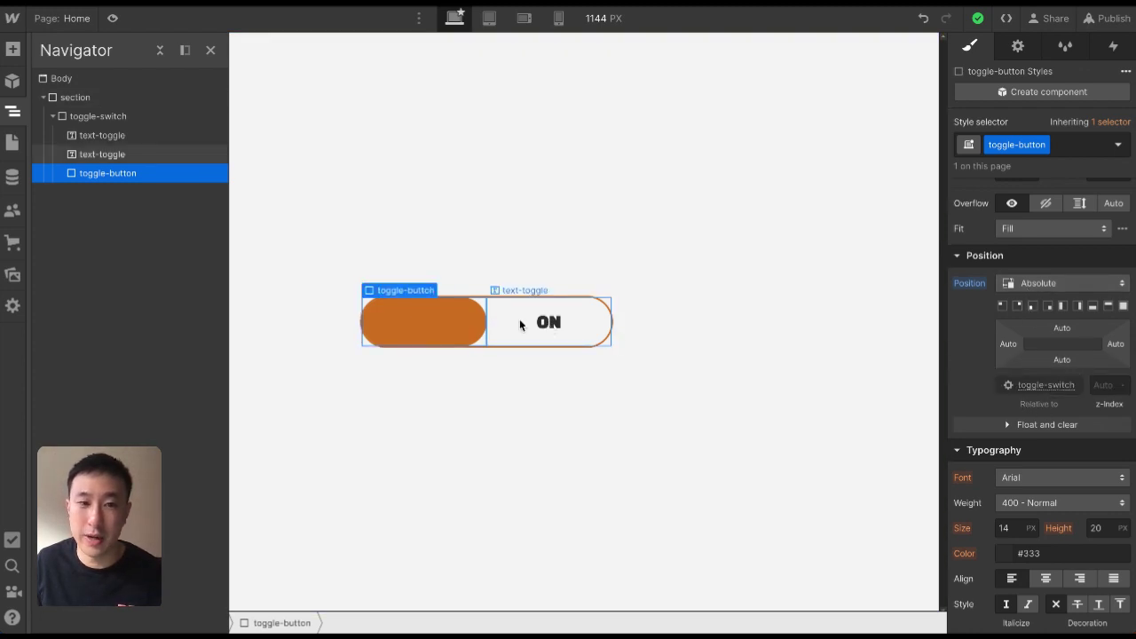
click(98, 135)
click(111, 153)
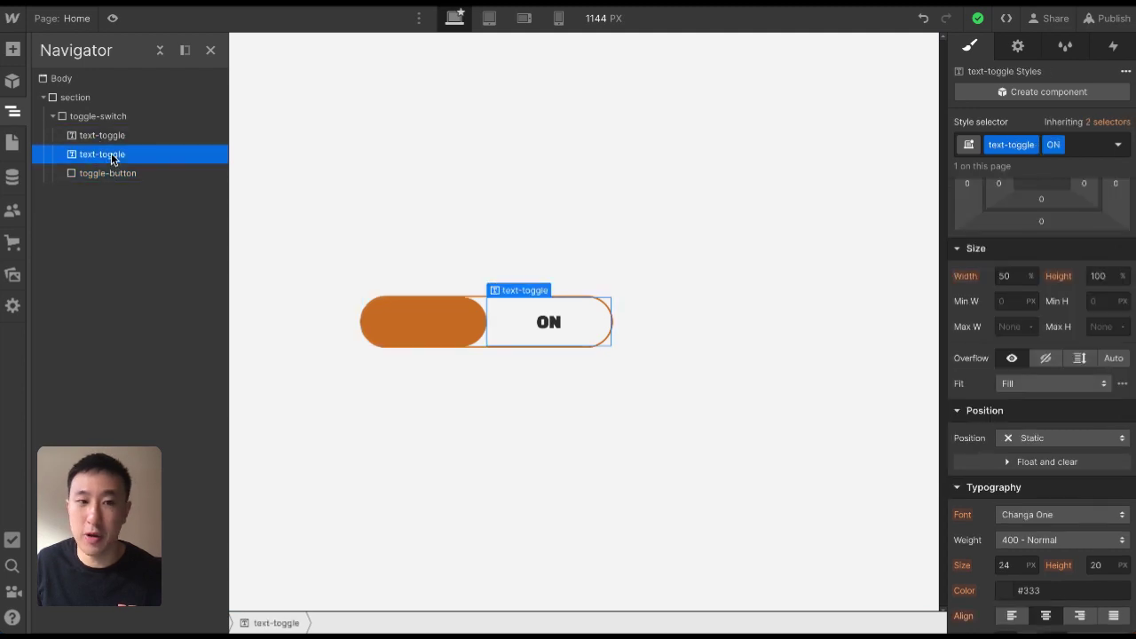
click(125, 175)
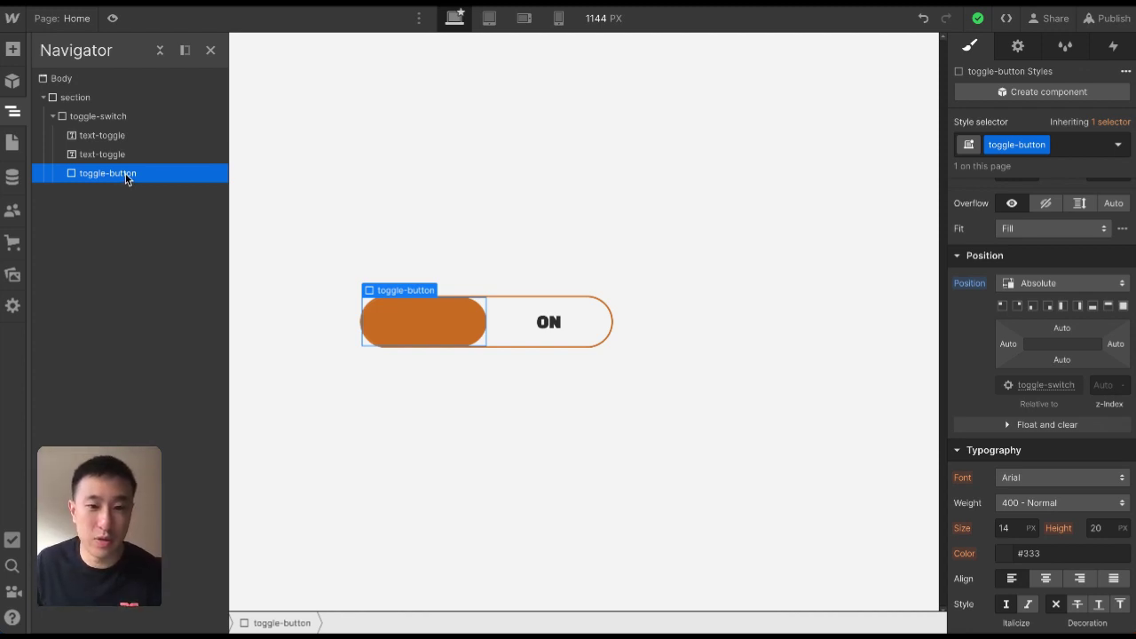
click(556, 325)
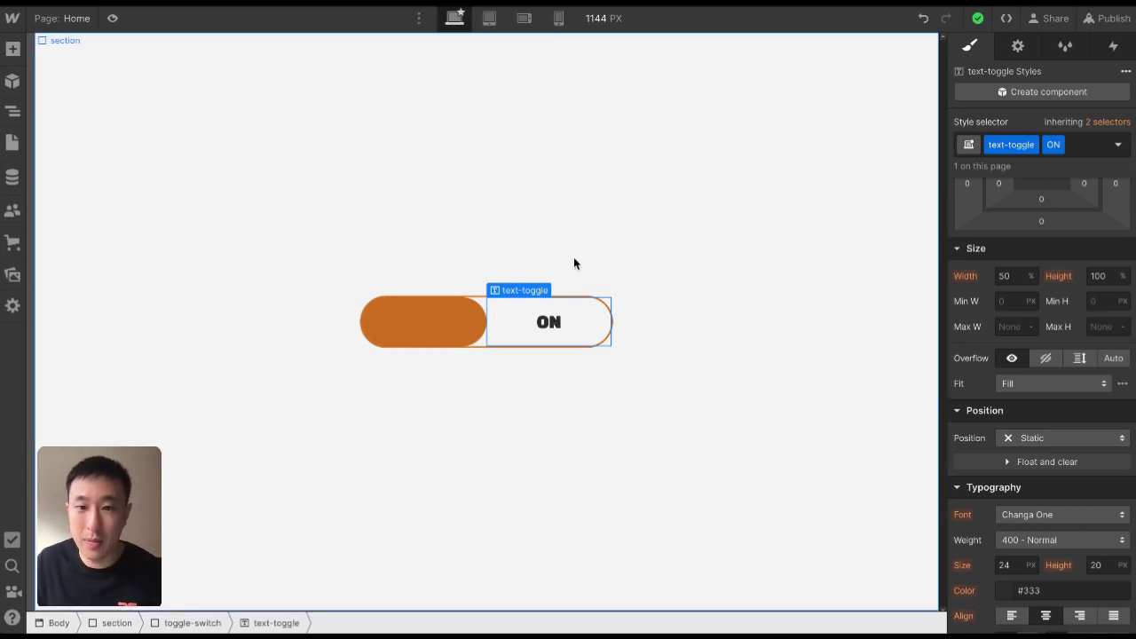
click(479, 305)
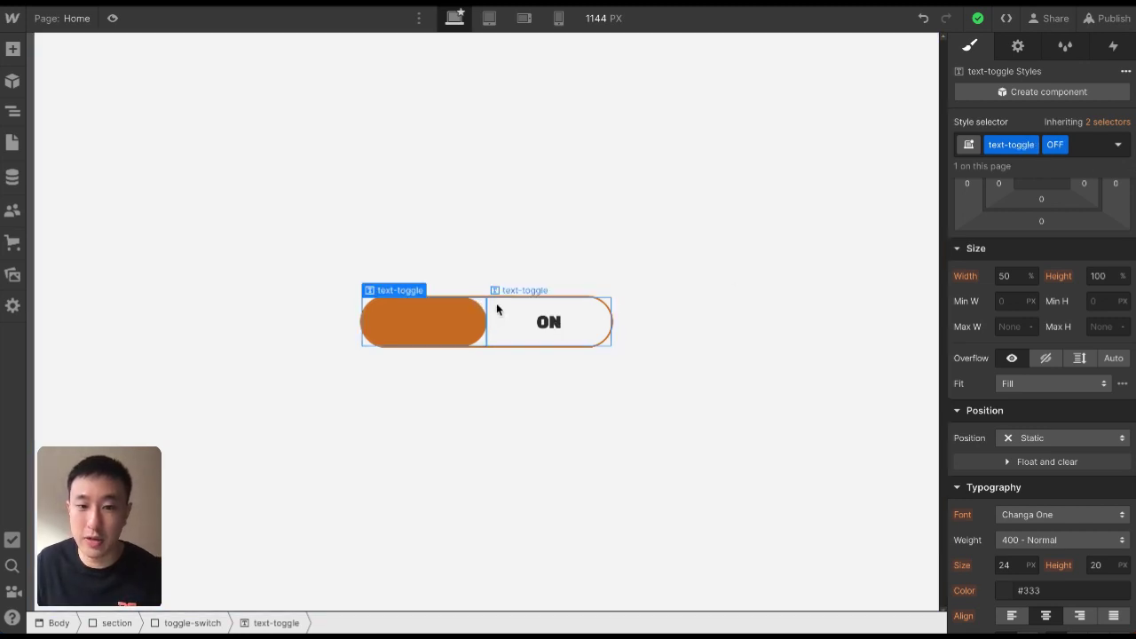
click(505, 307)
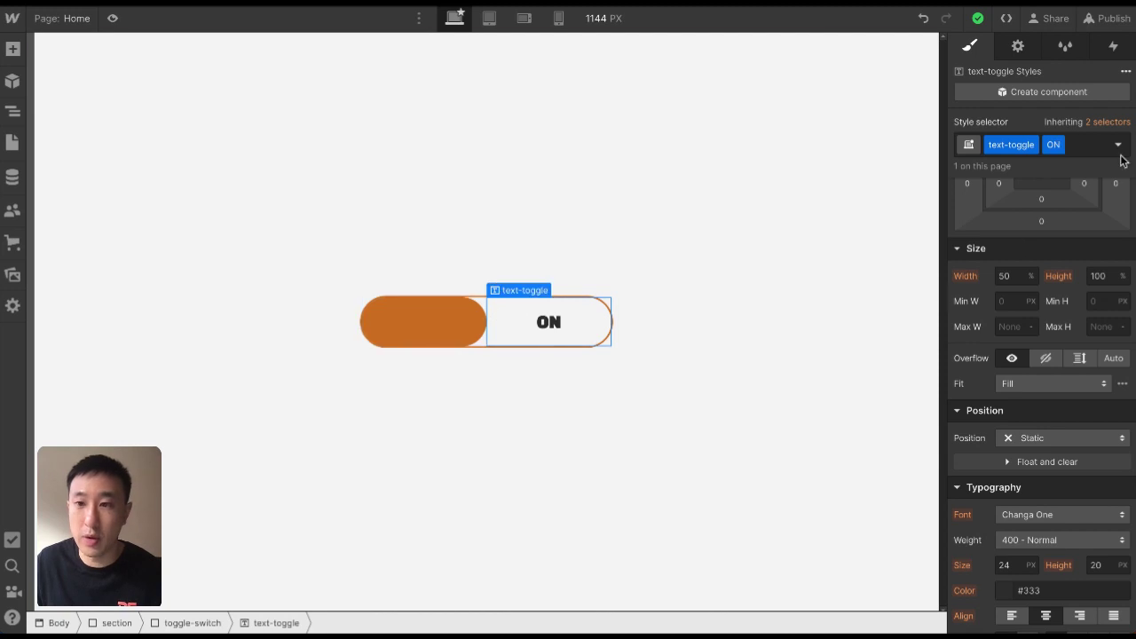
Set the shared text-toggle class, without the ON combo class, to Relative position with a z-index of 1
mouse_move(1103, 128)
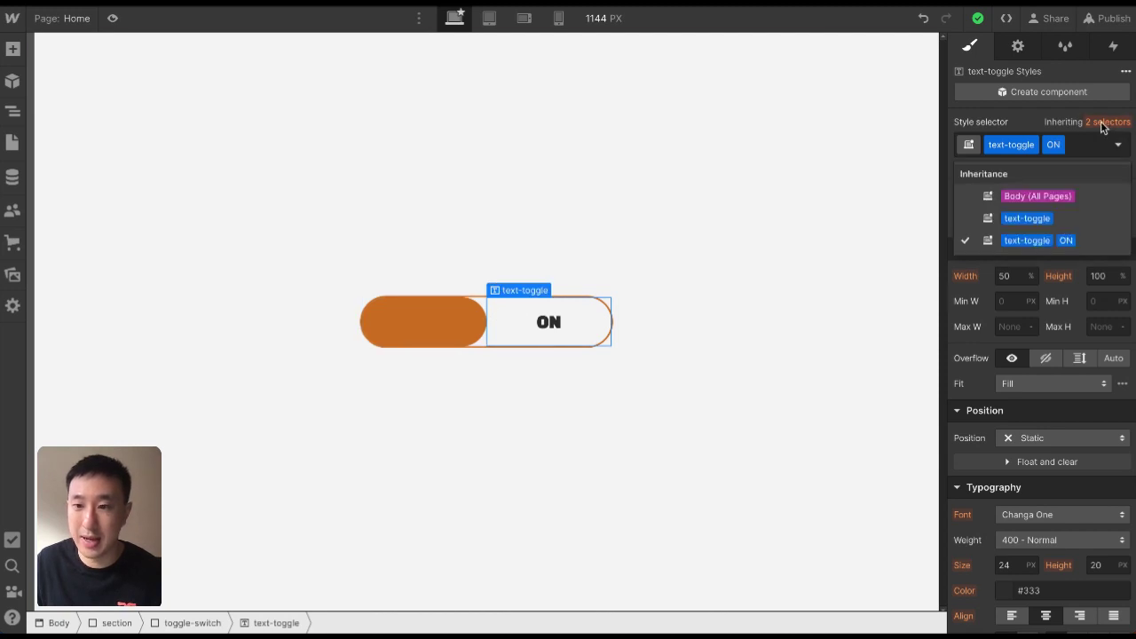
click(1012, 220)
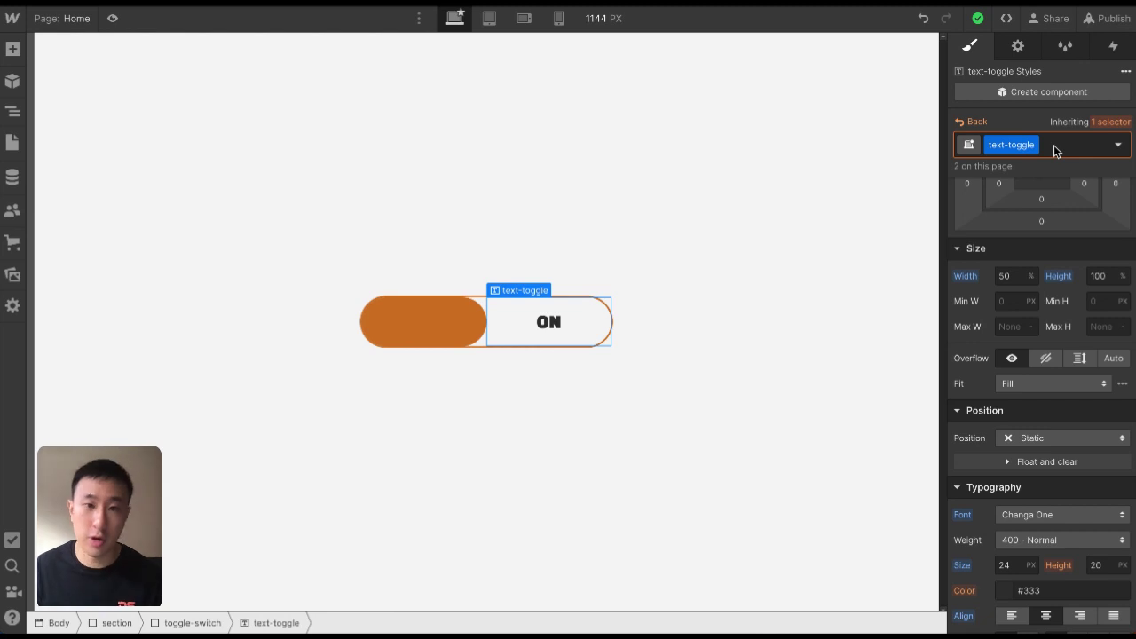
scroll(1078, 301, down, 2)
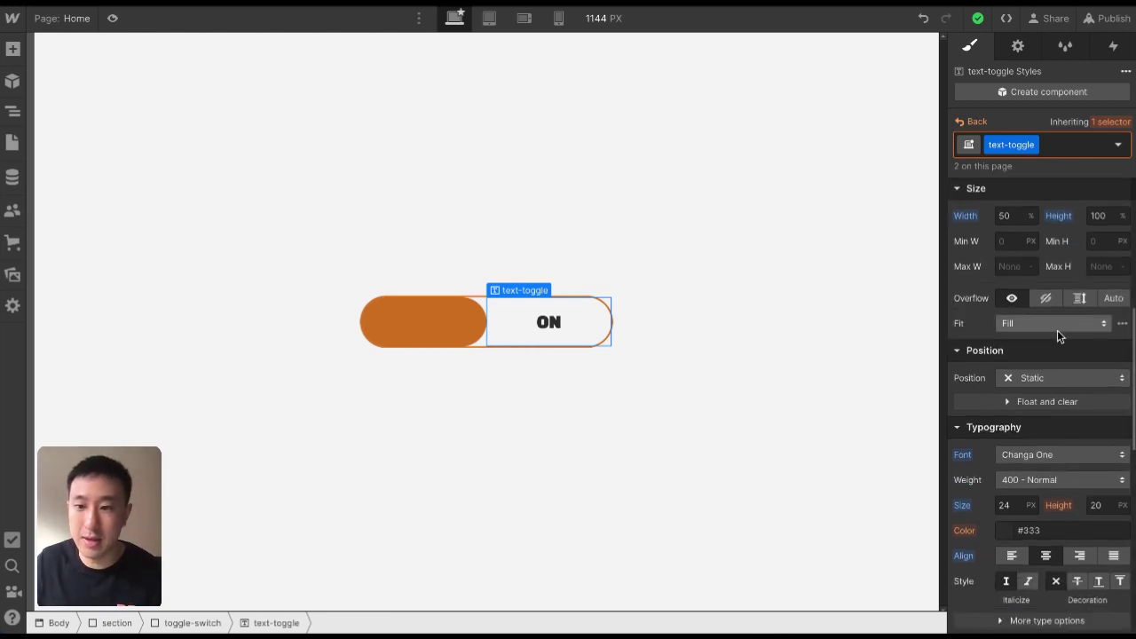
click(1036, 377)
click(1035, 396)
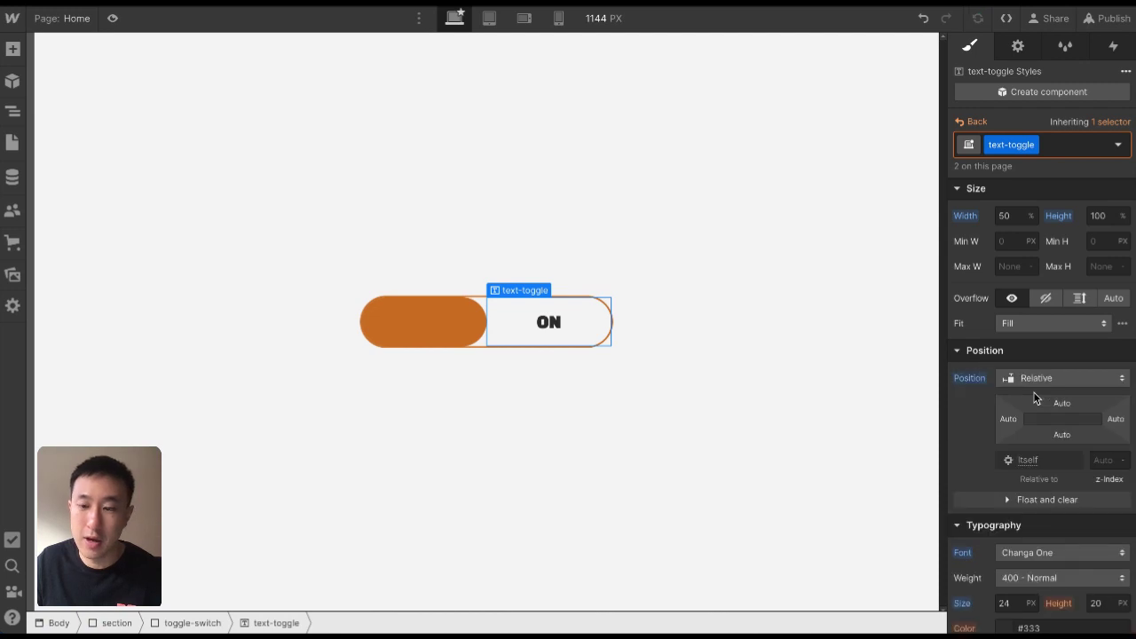
click(1101, 459)
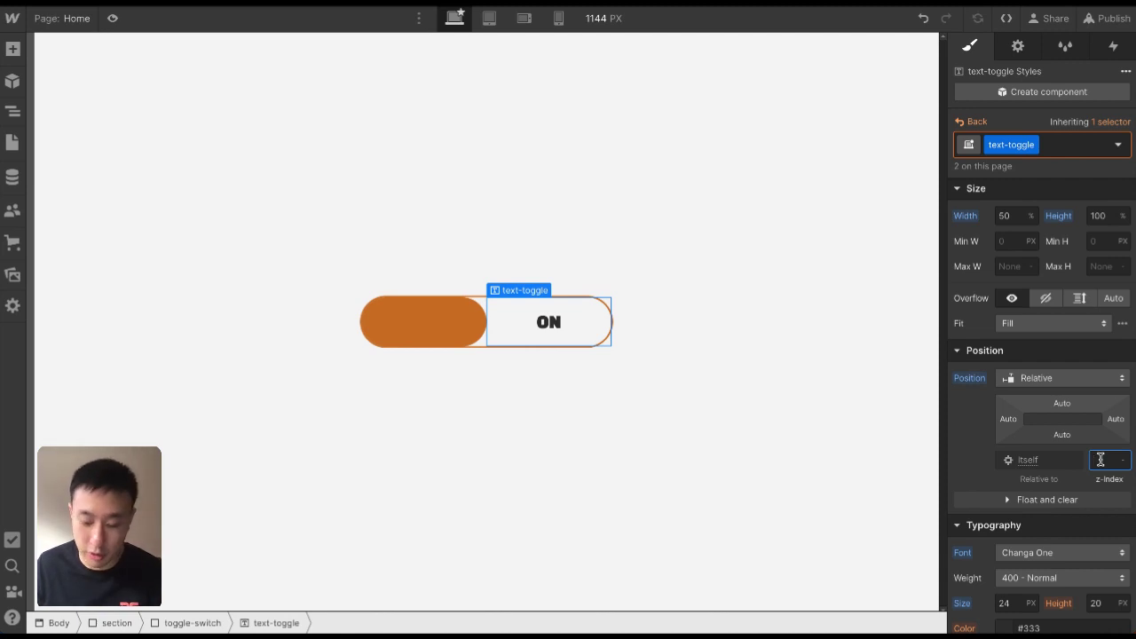
text(1)
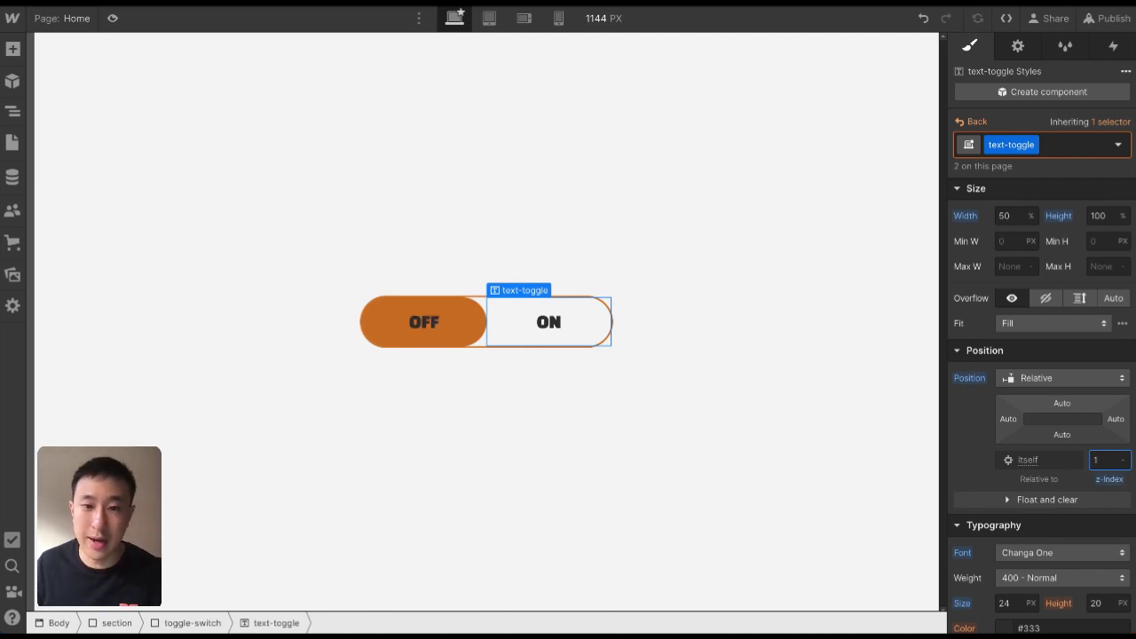
Set the z-index of the toggle-button to 2
click(473, 328)
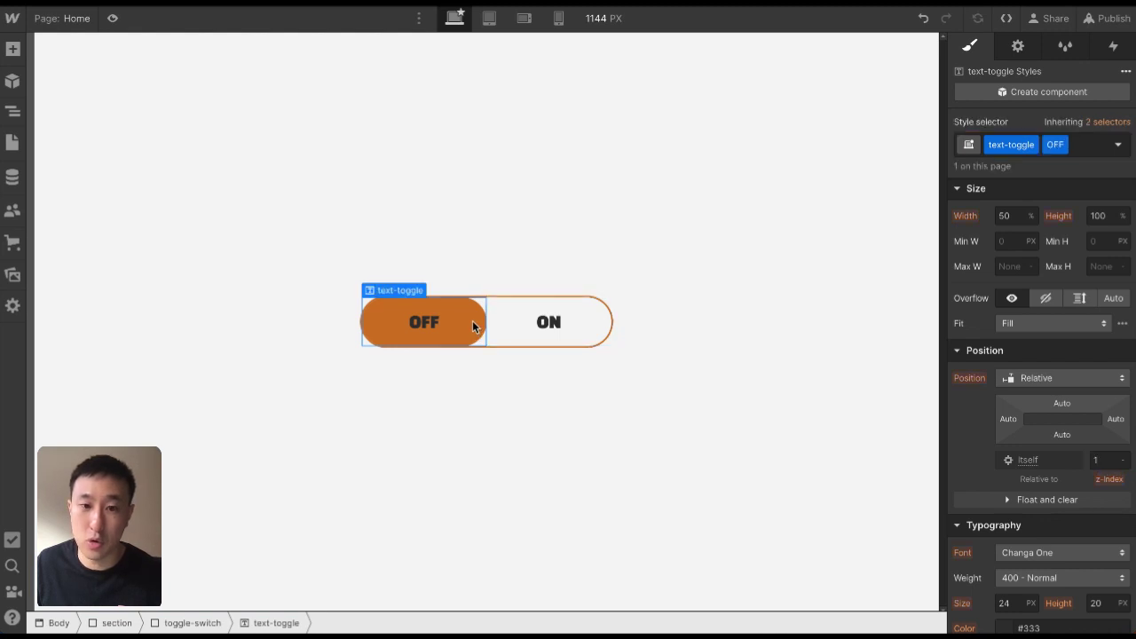
key(z)
click(147, 175)
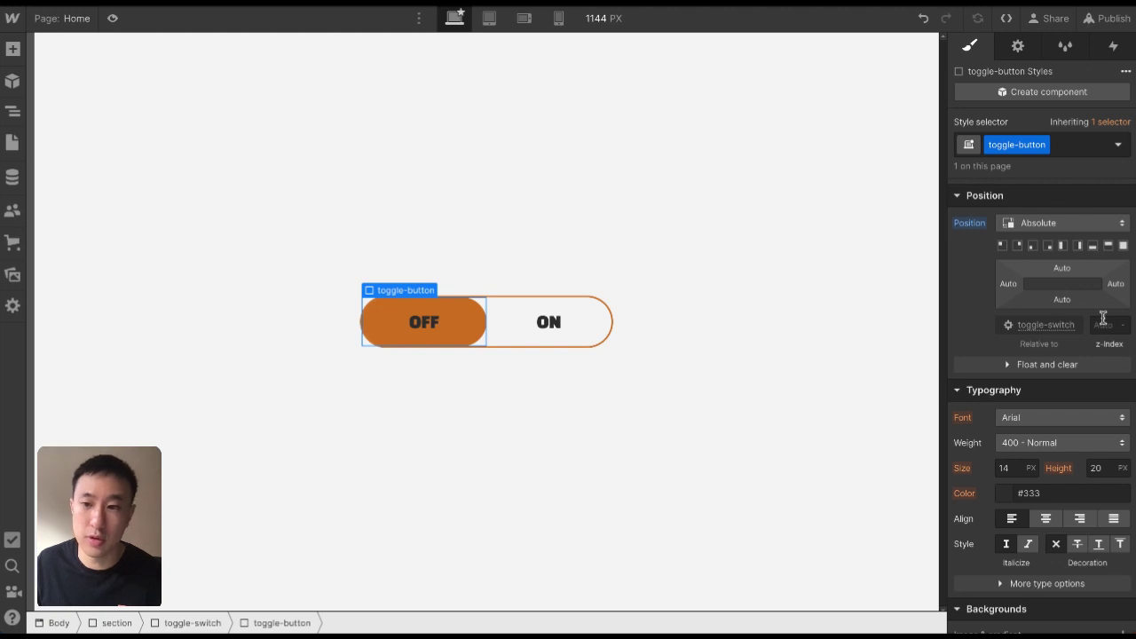
click(1103, 321)
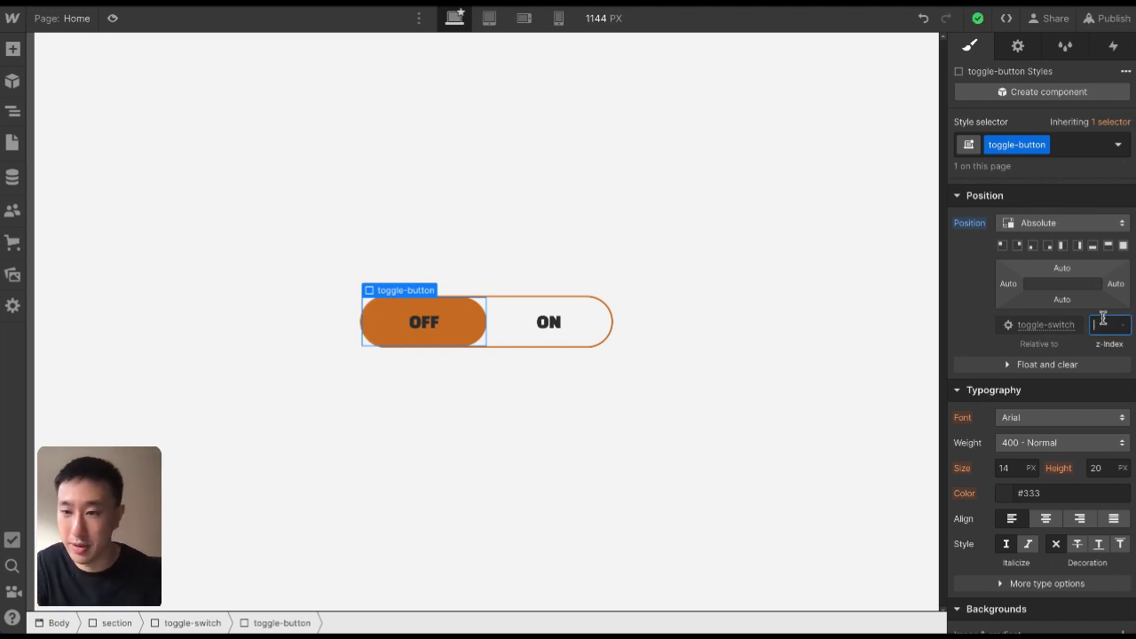
text(2)
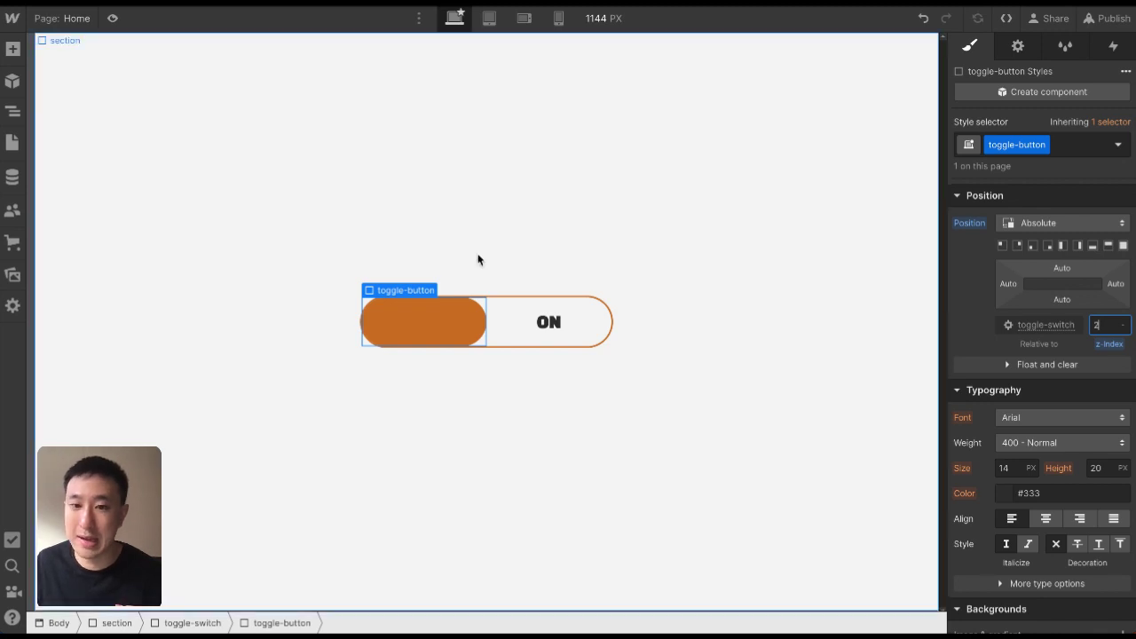
Raise the z-index of the shared text-toggle class to 3, without the ON combo class
click(511, 303)
click(1089, 151)
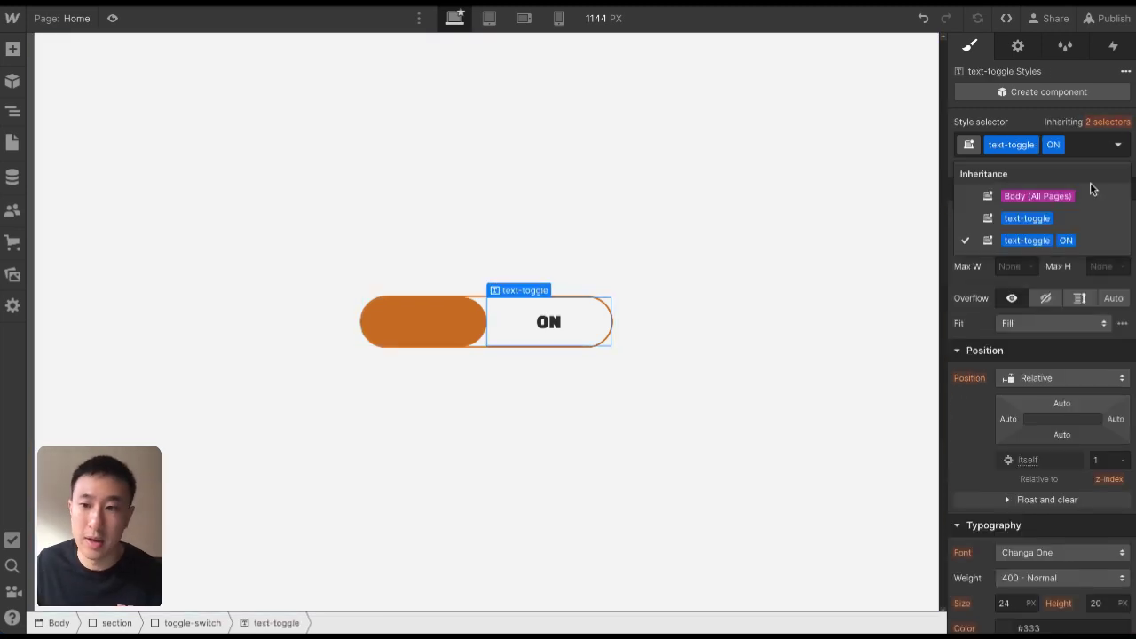
click(1081, 217)
click(1109, 459)
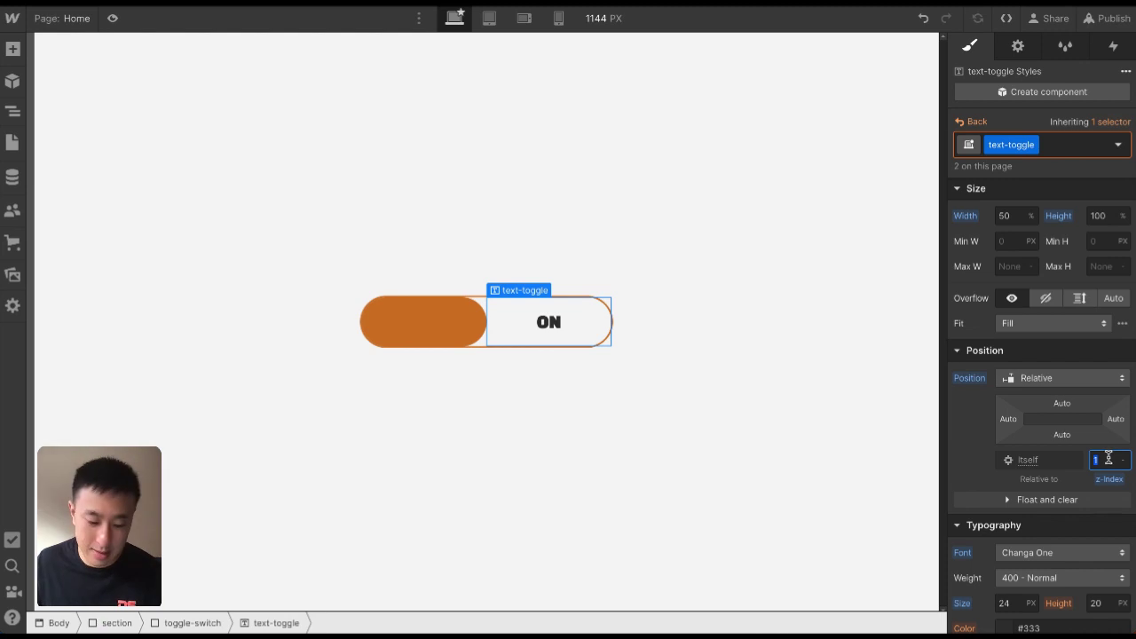
text(3)
click(609, 190)
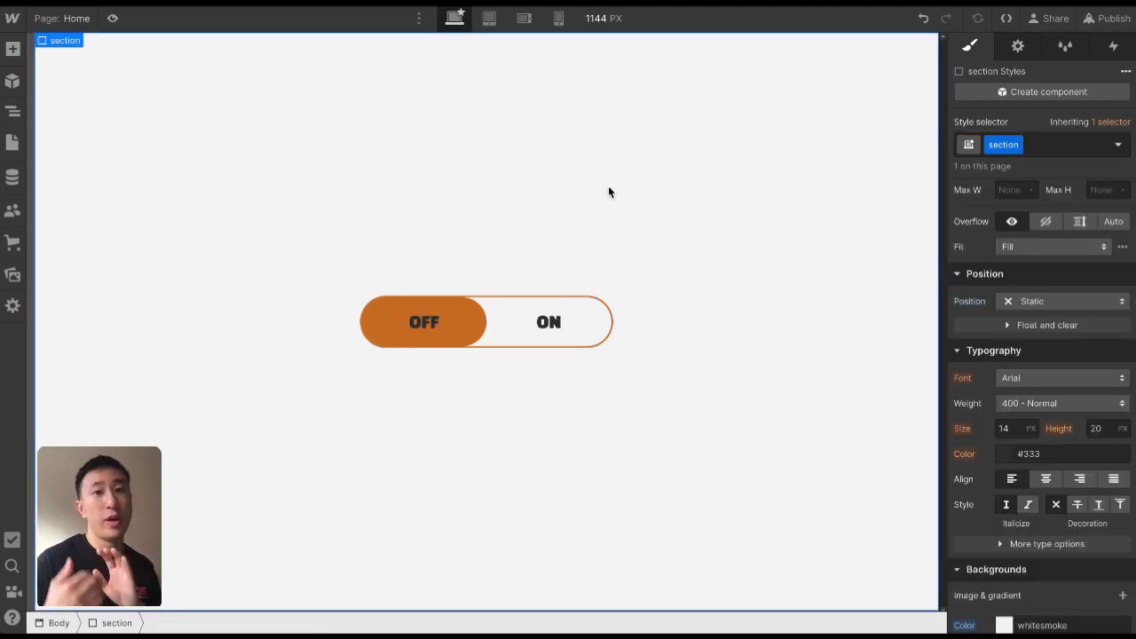
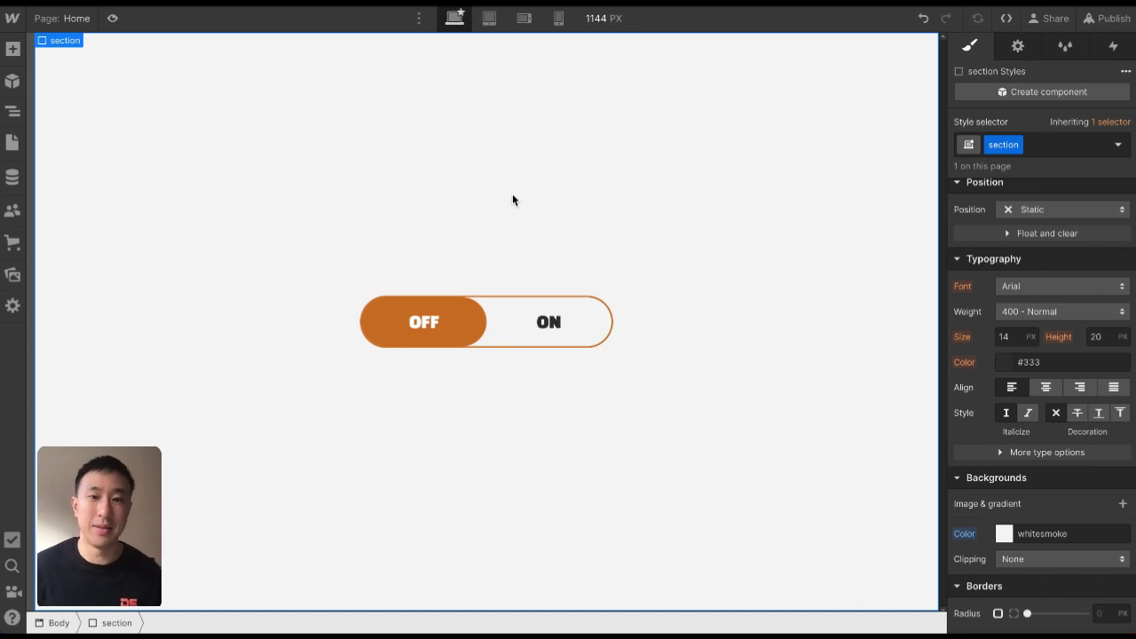
Try shifting the toggle-button over the ON half with a left margin of about 159 px
click(520, 308)
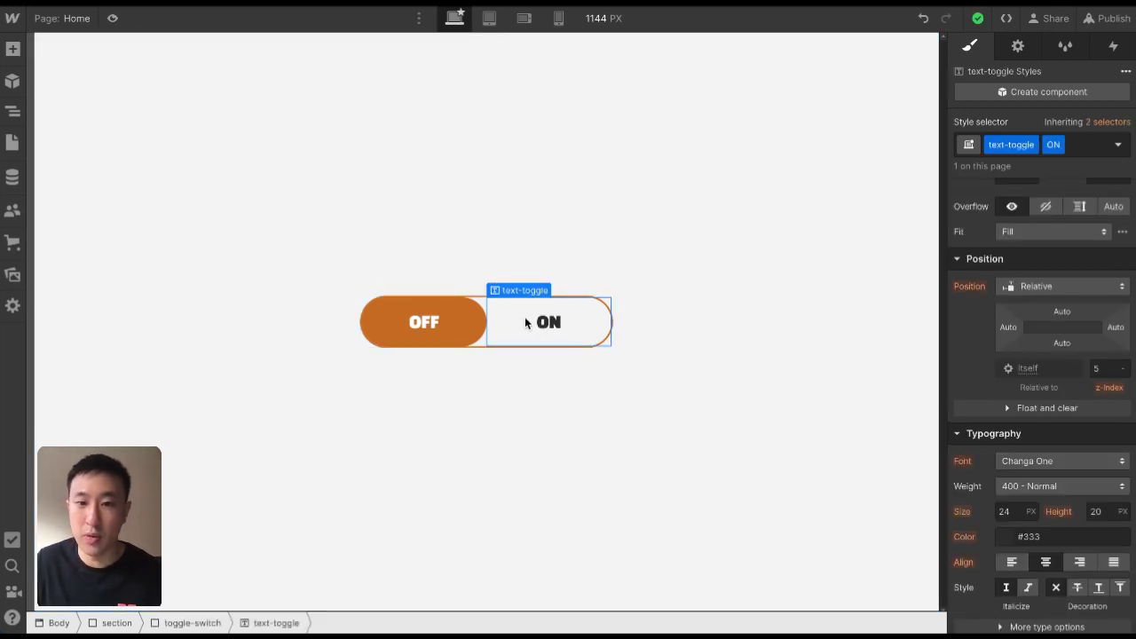
click(474, 320)
key(z)
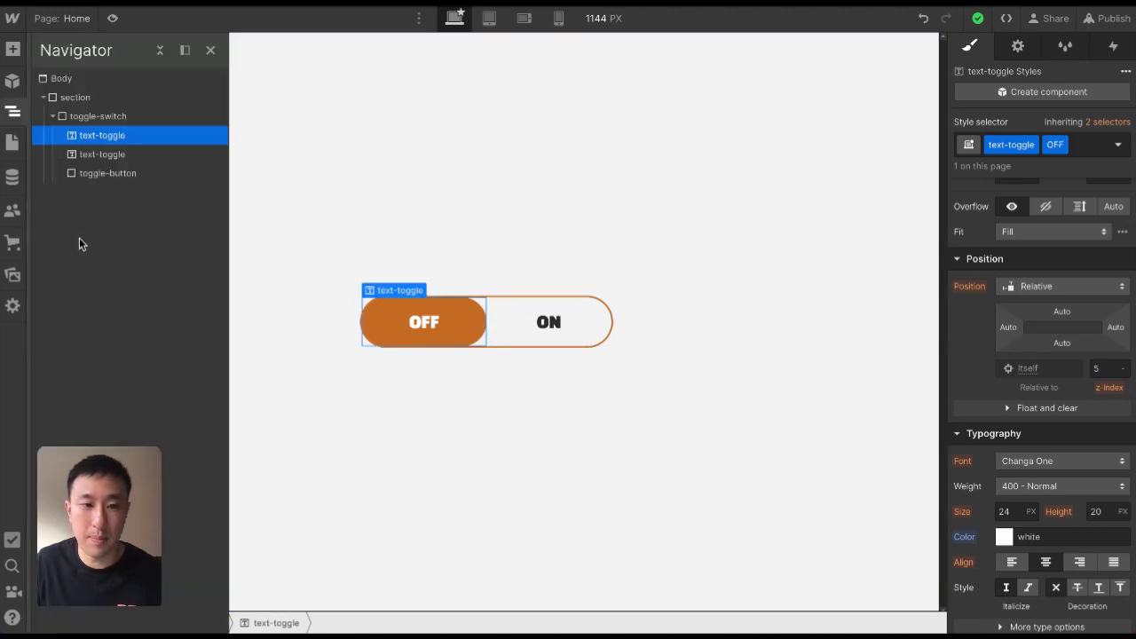
click(106, 174)
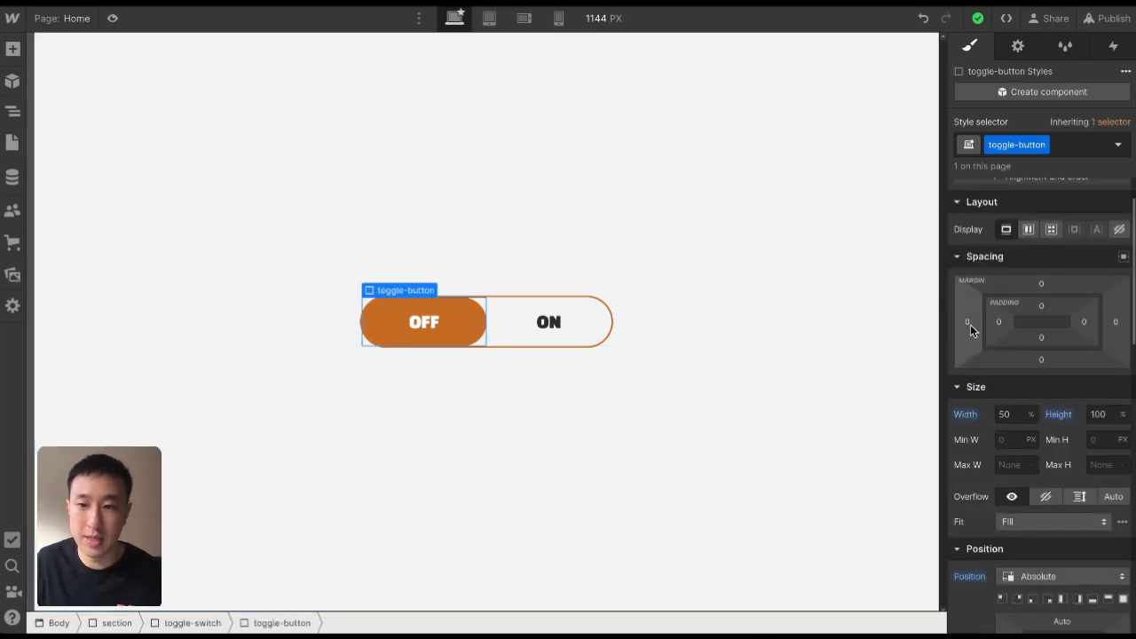
drag(974, 325, 849, 325)
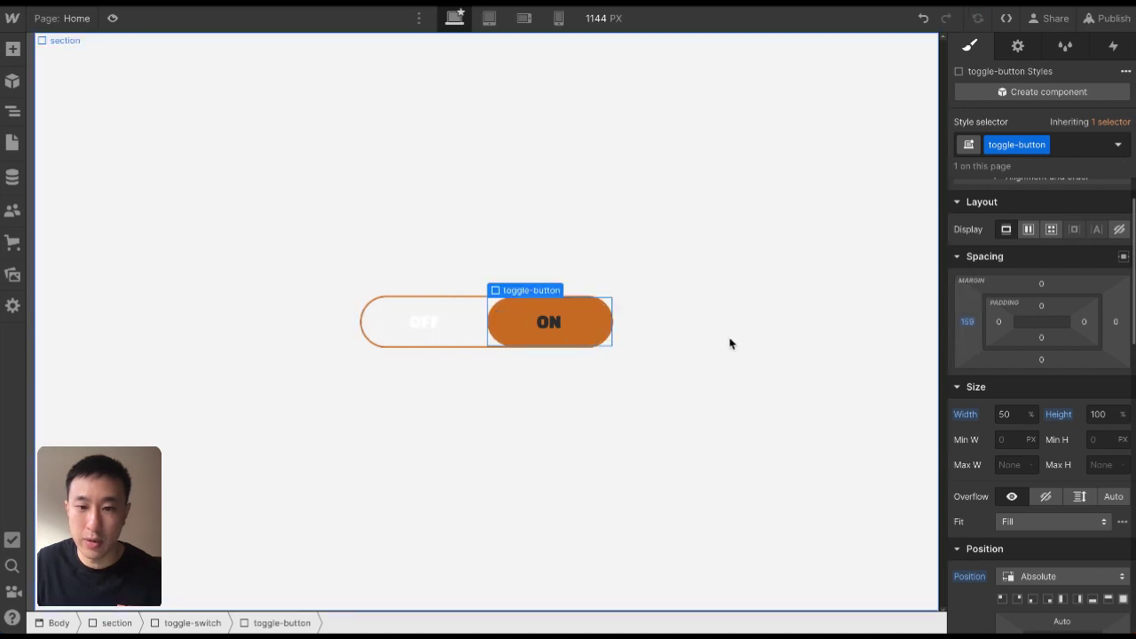
Check the ON and OFF labels with the toggle-button on the ON half, and undo its left margin change
click(555, 324)
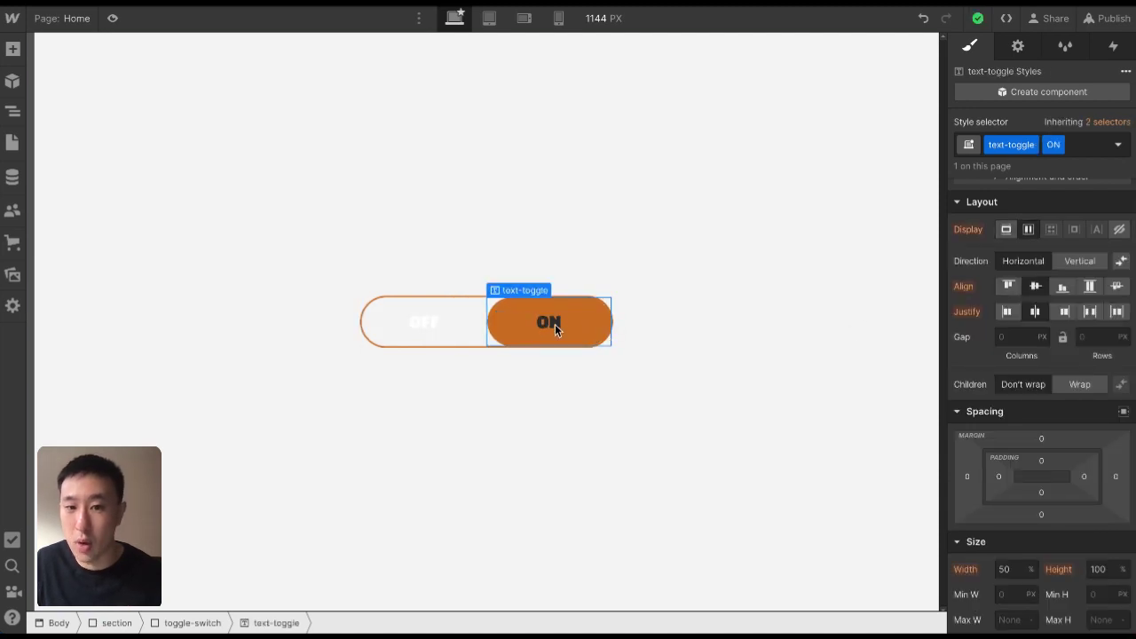
click(420, 328)
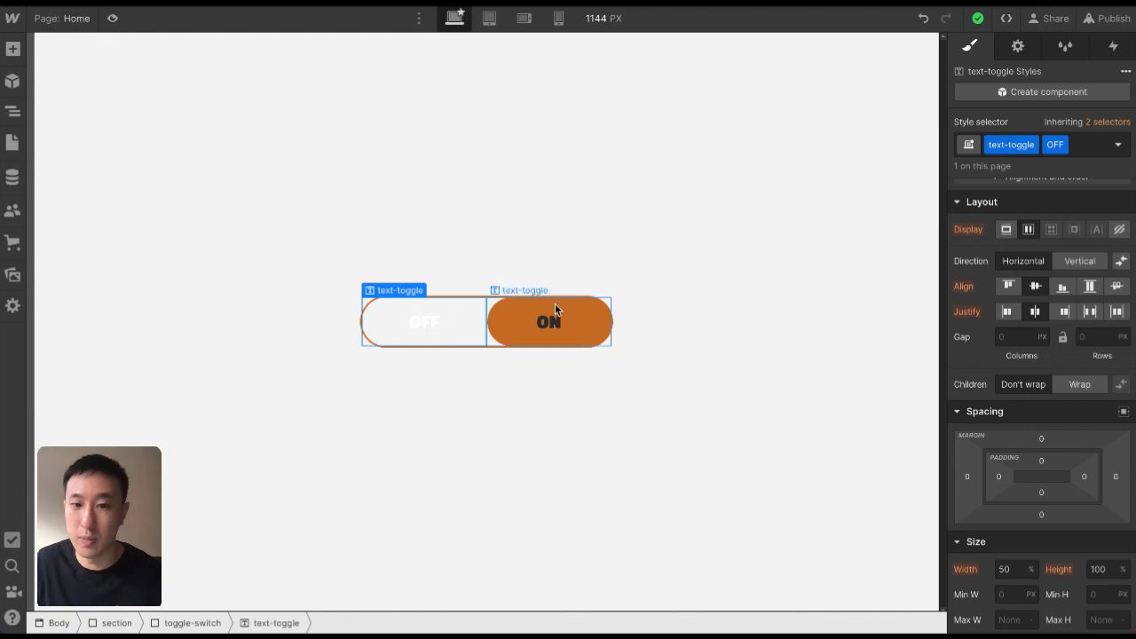
click(636, 252)
key(ctrl+z)
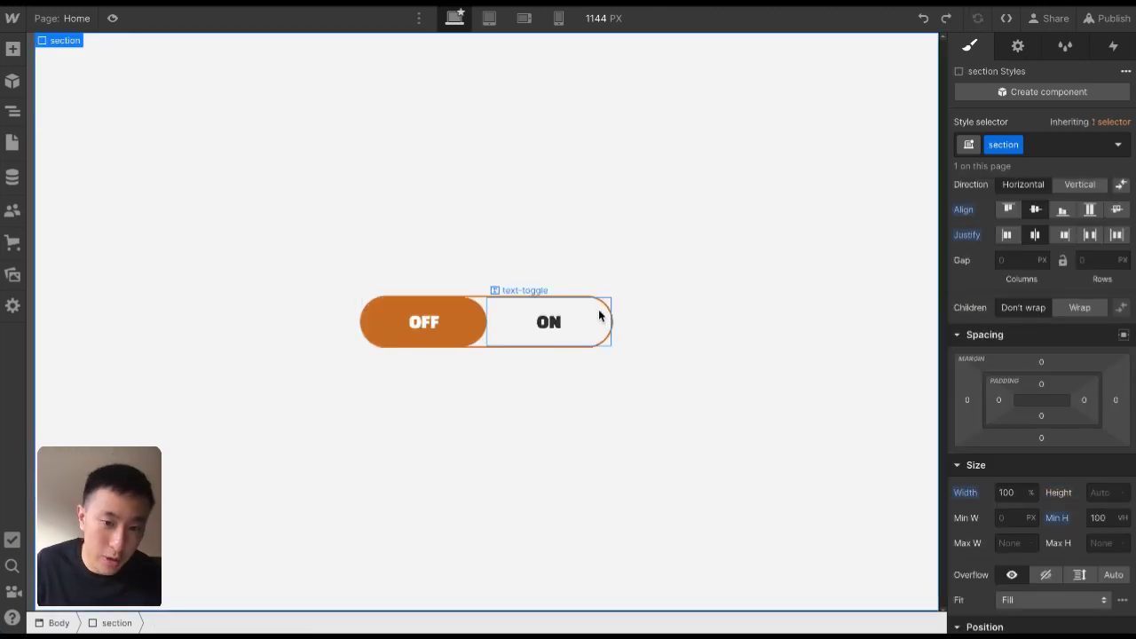
Add a Mouse click (tap) element trigger to the ON text-toggle block
click(571, 316)
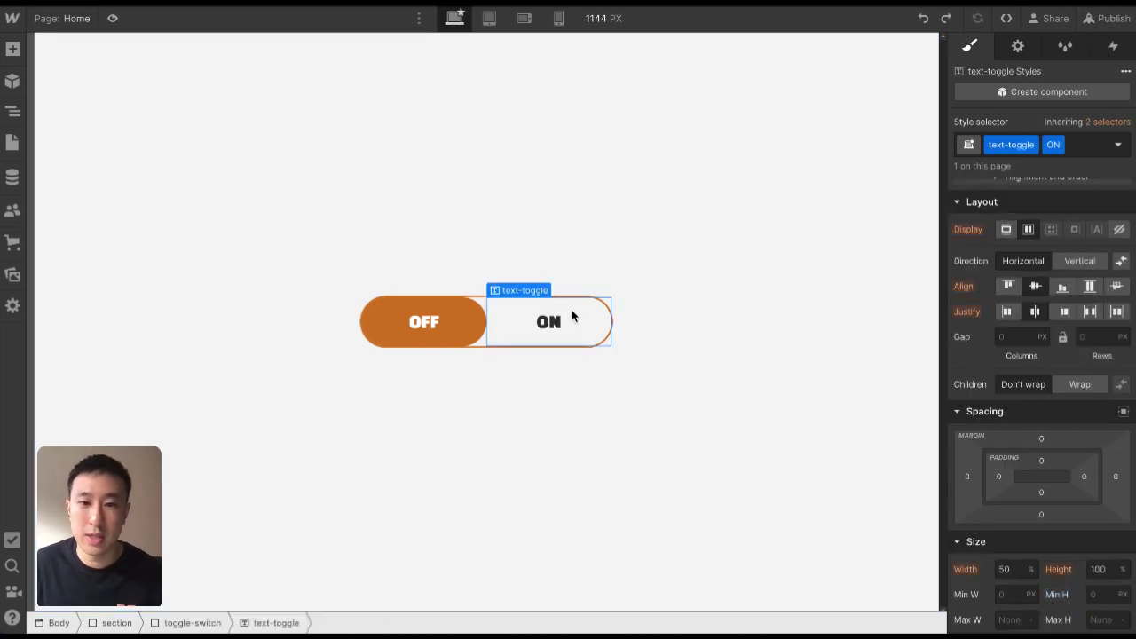
click(1114, 49)
click(1126, 96)
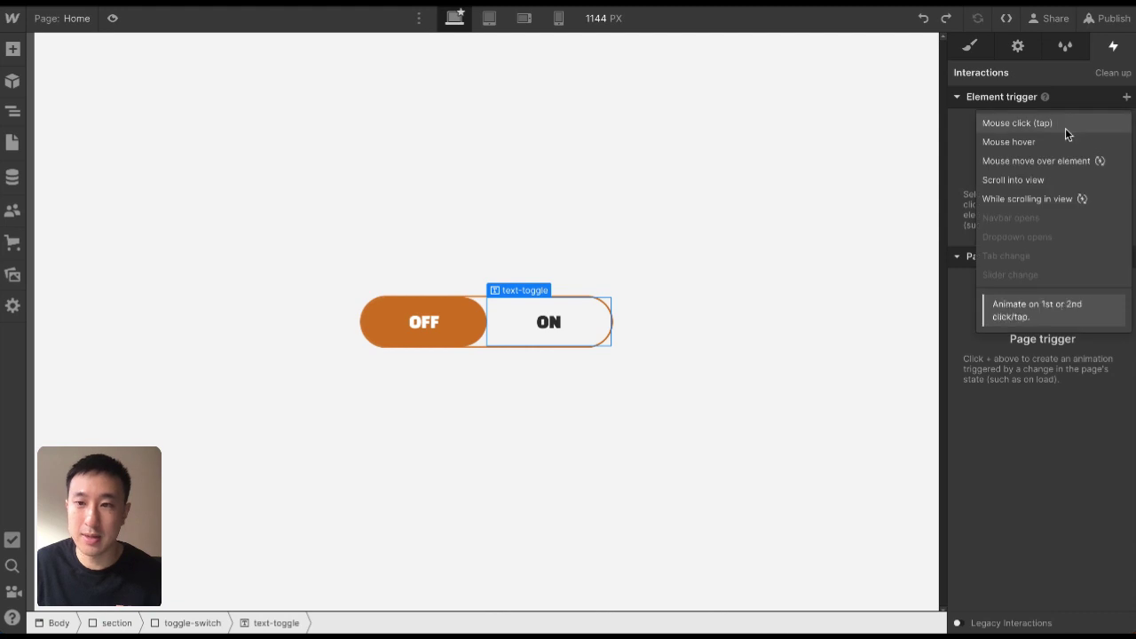
click(1062, 126)
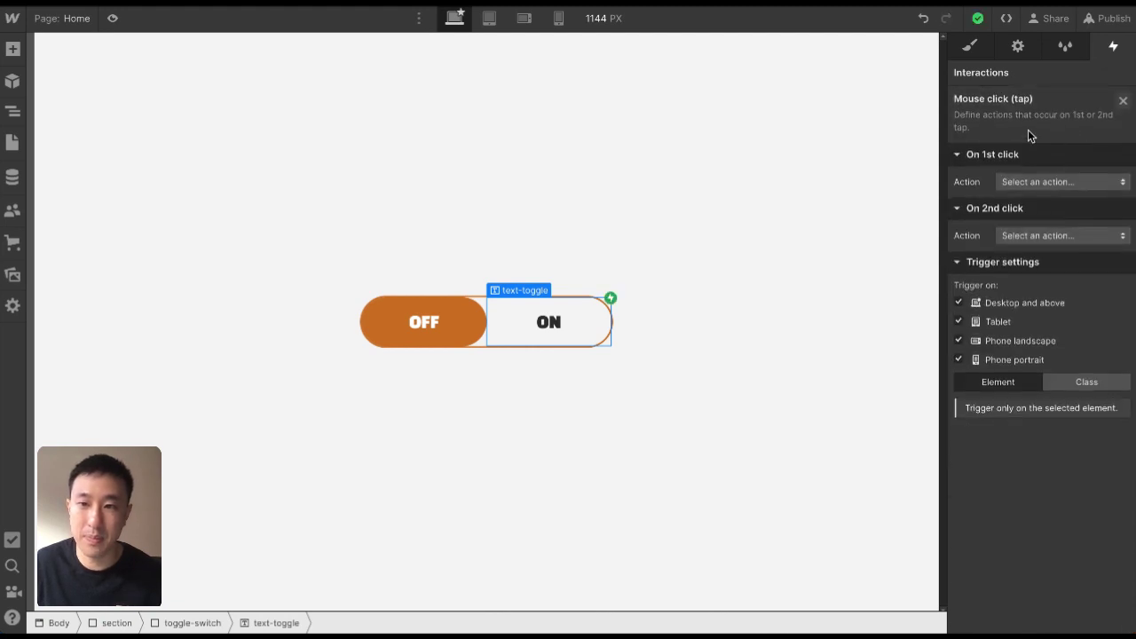
Create a custom timed animation named Toggle ON for the trigger's first click
click(1028, 181)
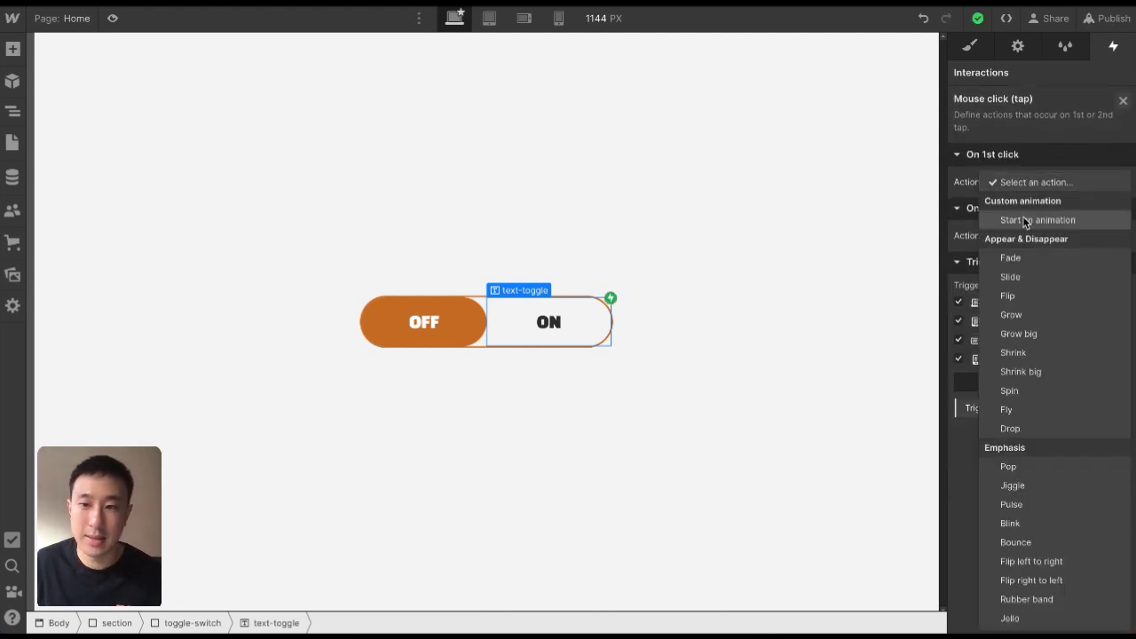
click(1022, 218)
click(1121, 206)
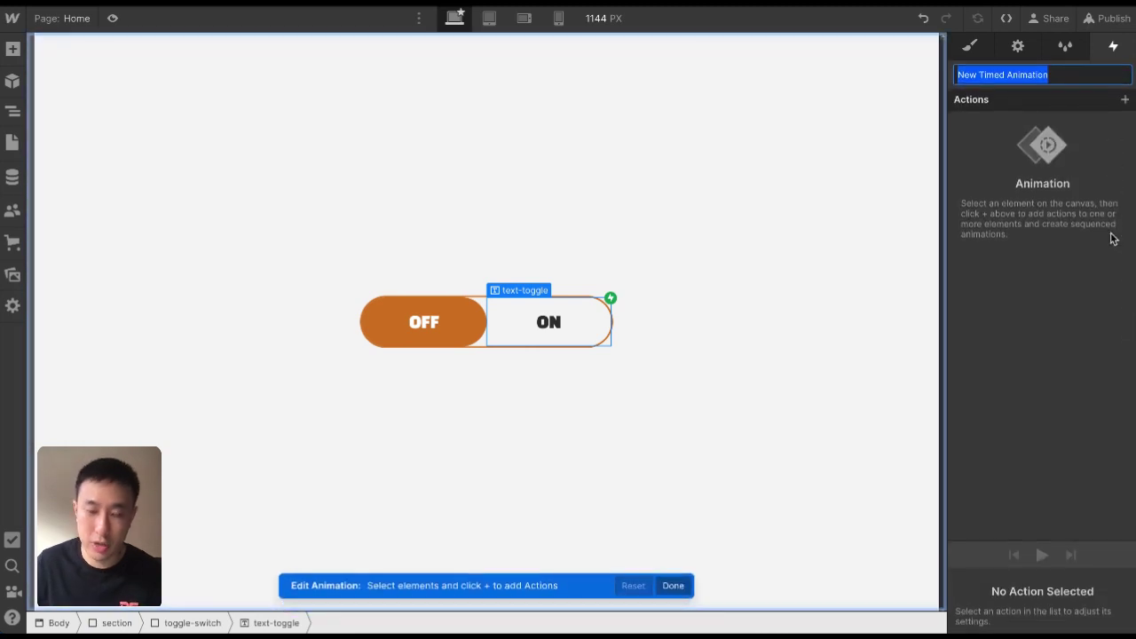
text(Toggle ON)
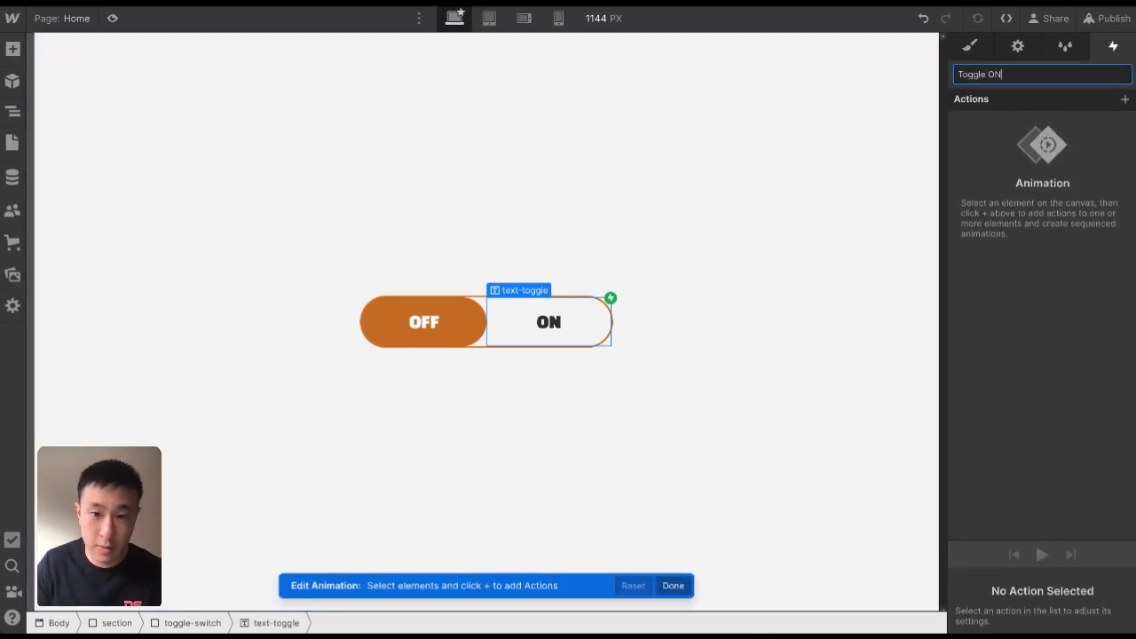
key(Return)
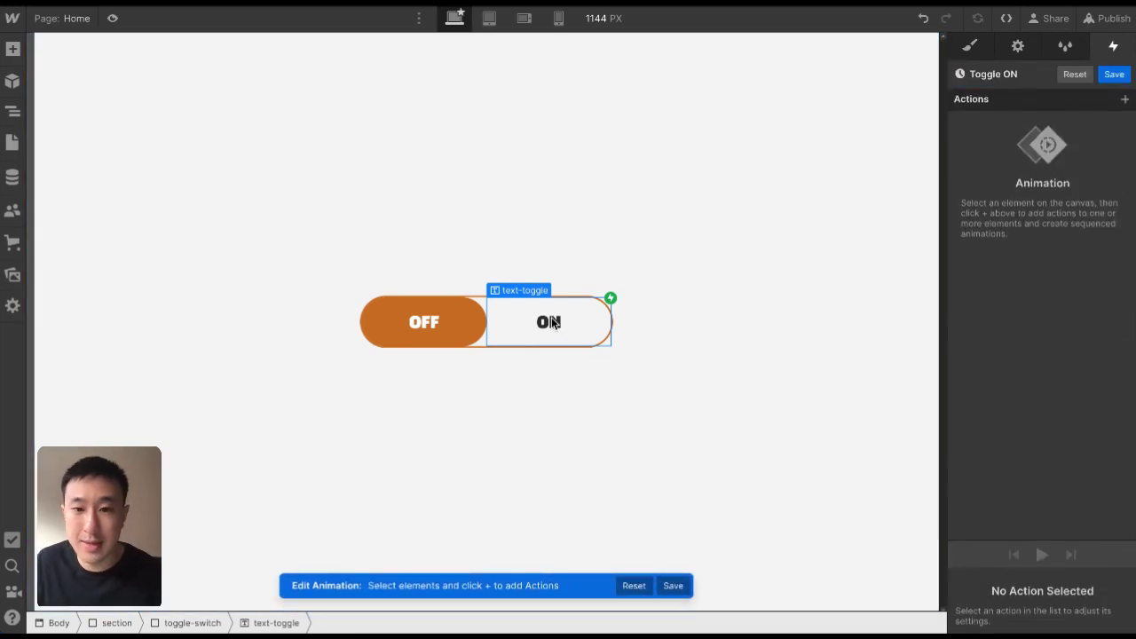
Add a Move action for the toggle-button with a horizontal offset of 100% and preview the animation
click(472, 317)
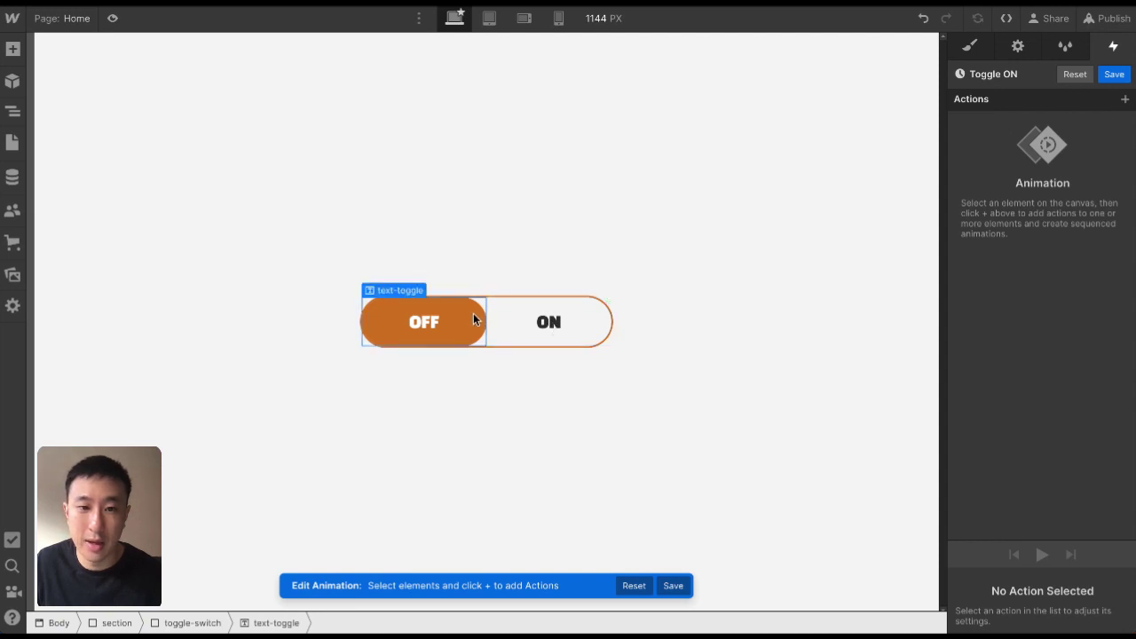
key(z)
click(96, 173)
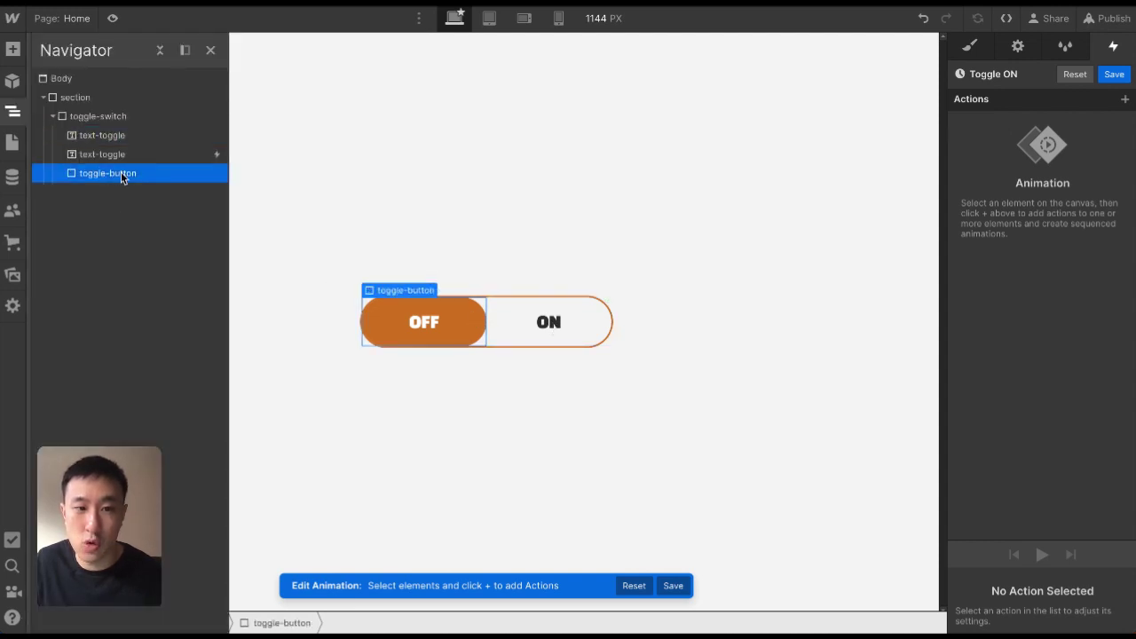
click(1124, 98)
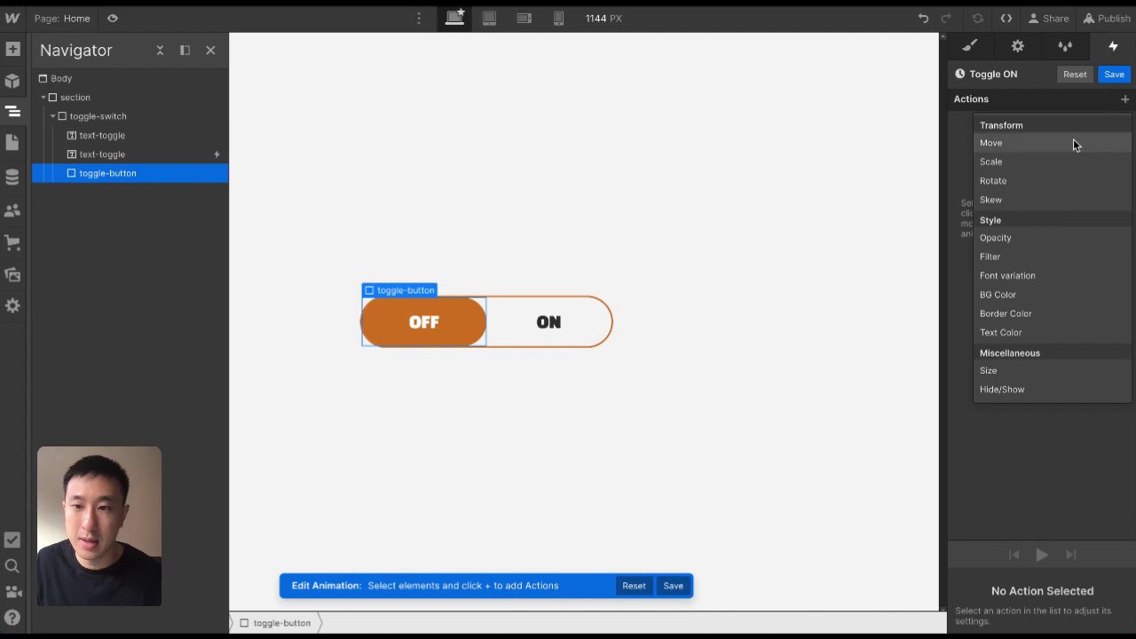
click(1073, 142)
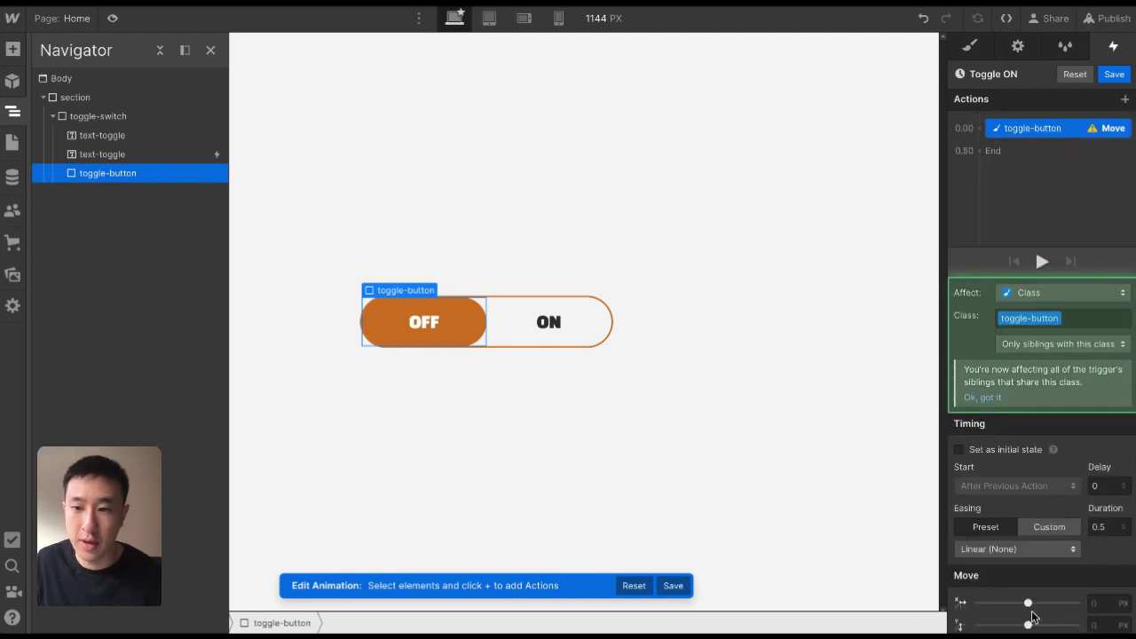
click(1099, 600)
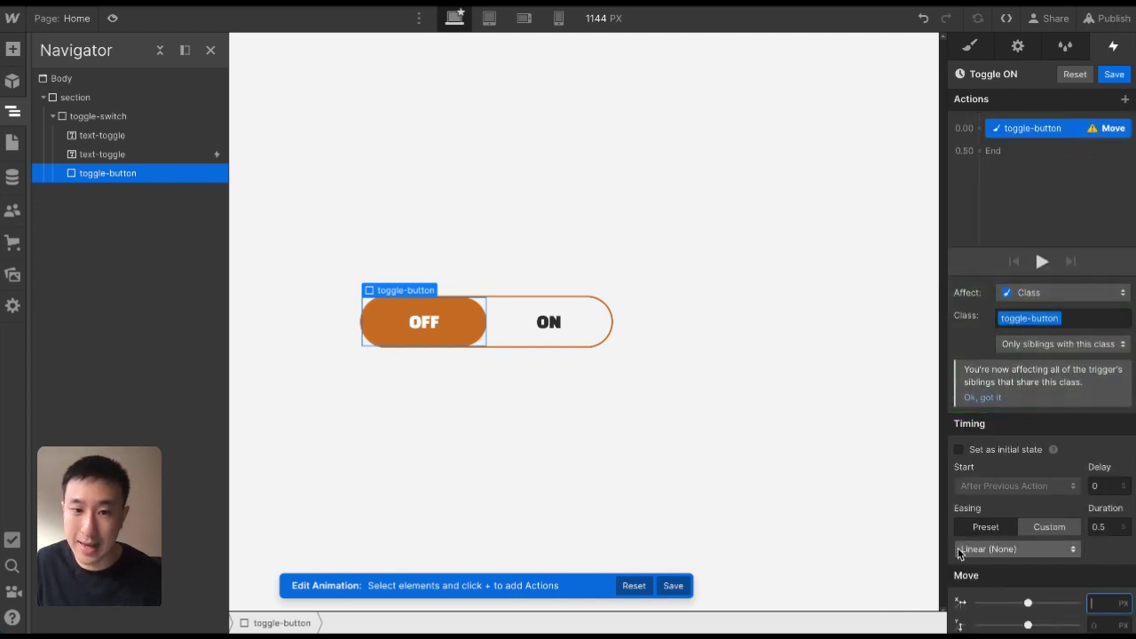
text(100%)
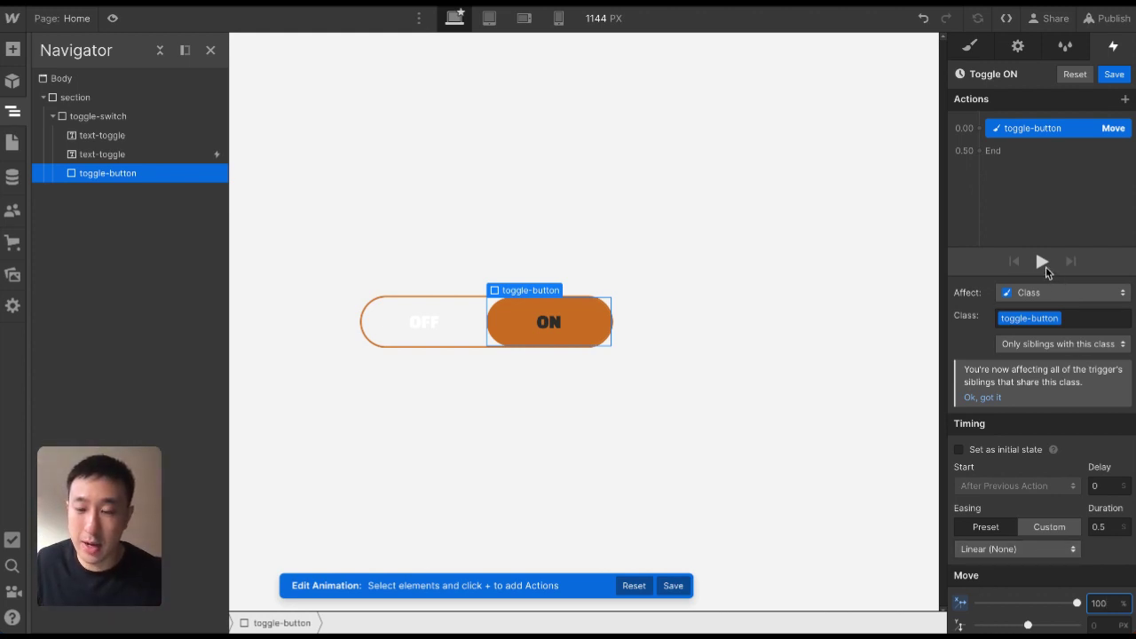
click(1043, 266)
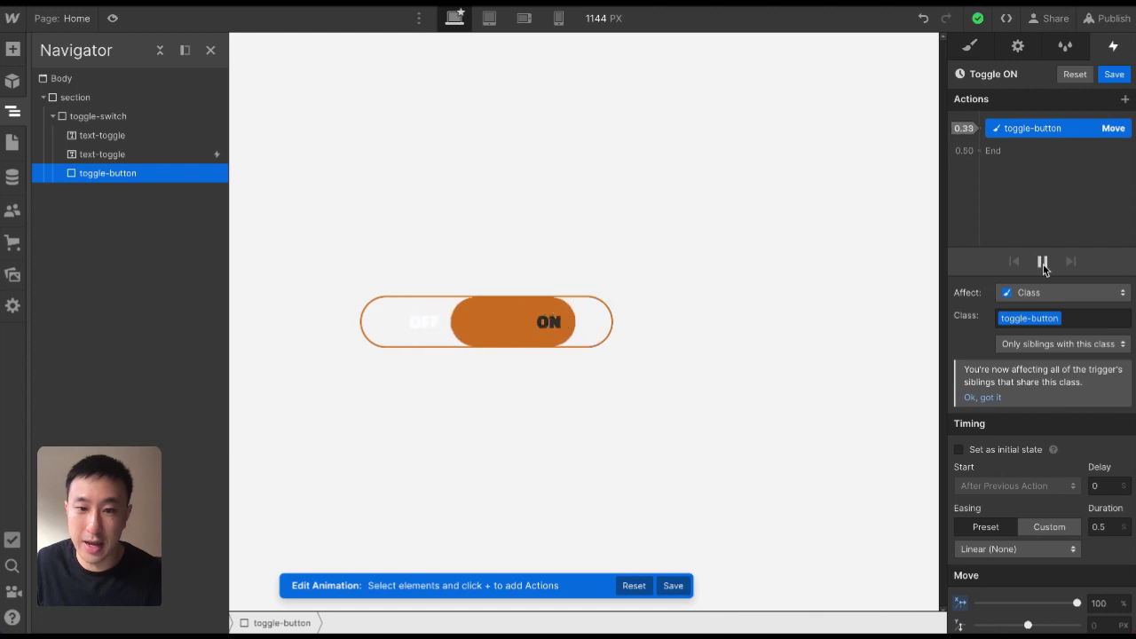
Preview the toggle-button's Move action, and check its duration and the available easing presets
click(1044, 265)
click(1109, 525)
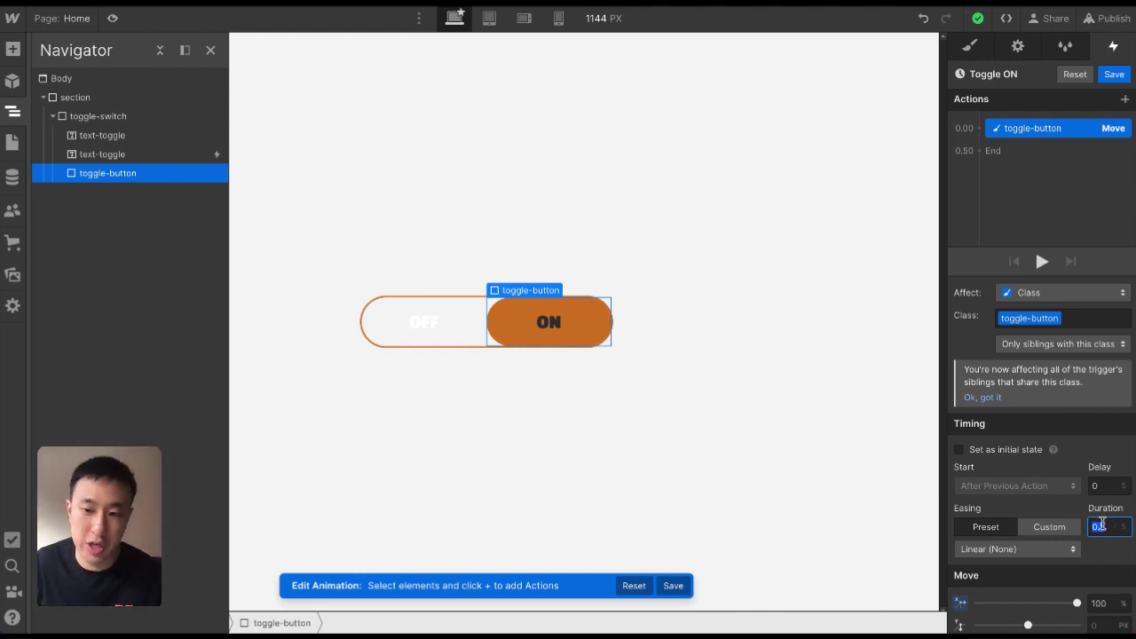
click(1036, 550)
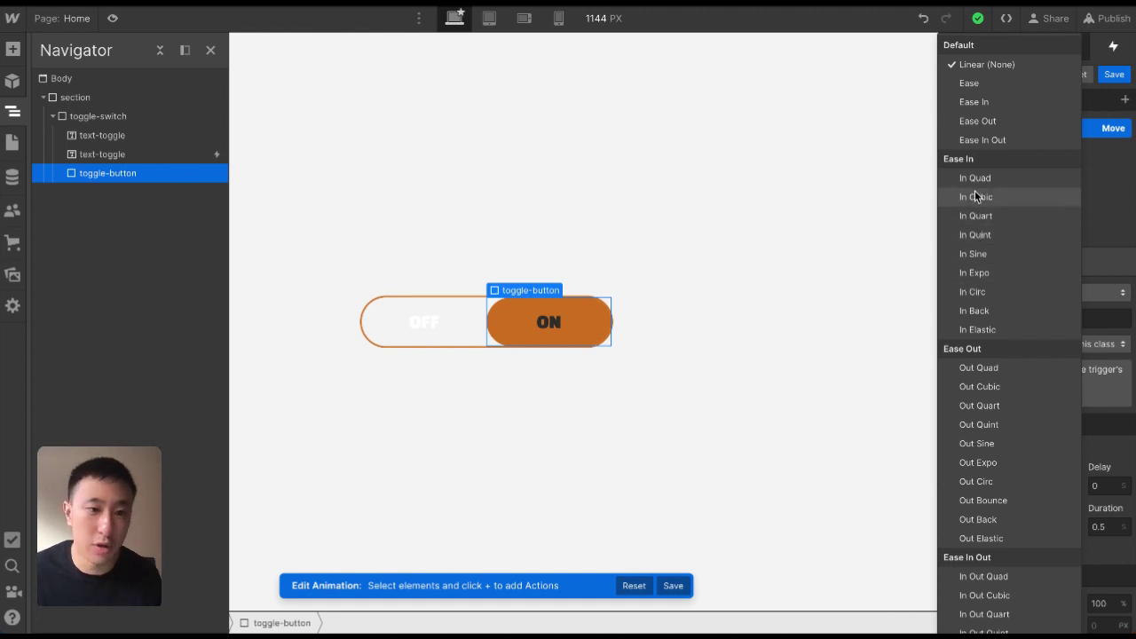
click(1082, 171)
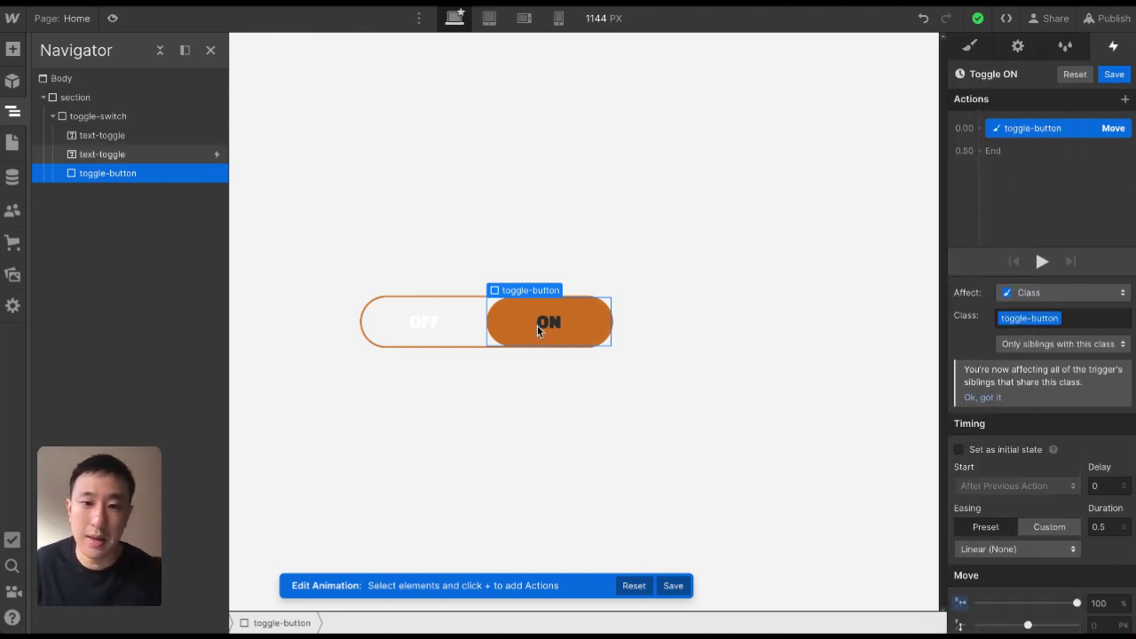
Add a Text Color action alongside the Move that affects only the selected ON label and turns it white (#ffffff)
click(536, 330)
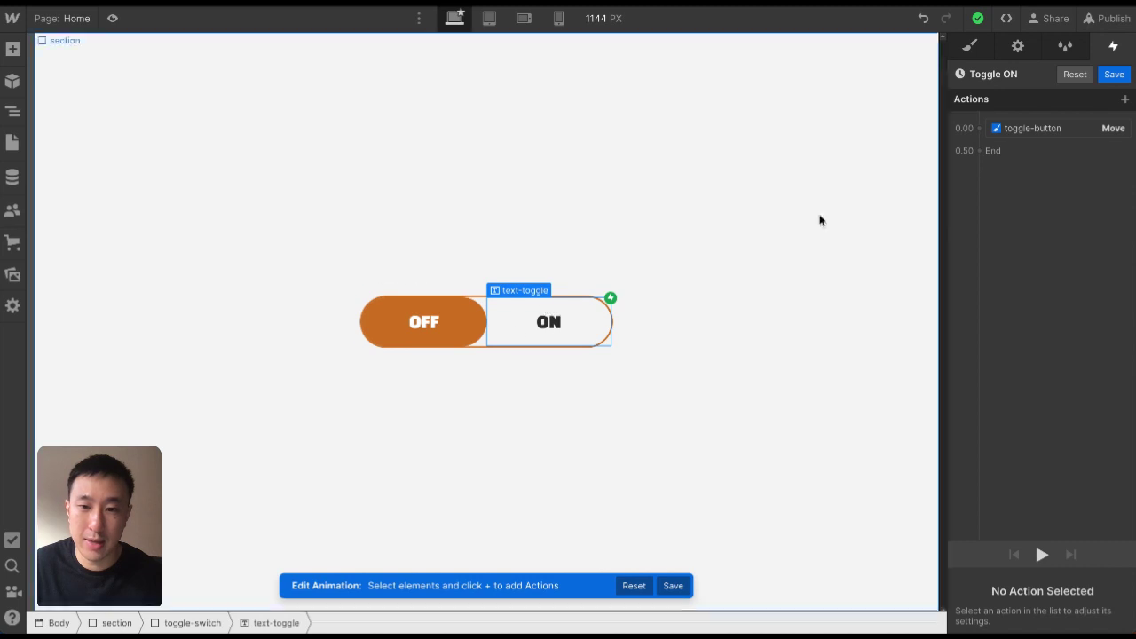
click(980, 128)
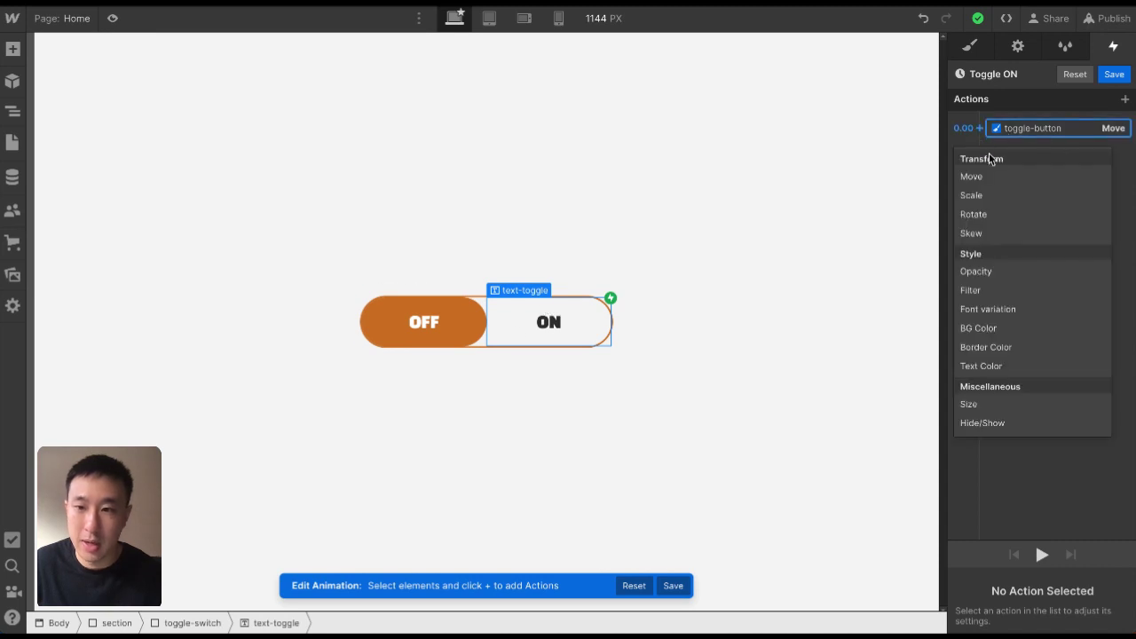
click(1000, 366)
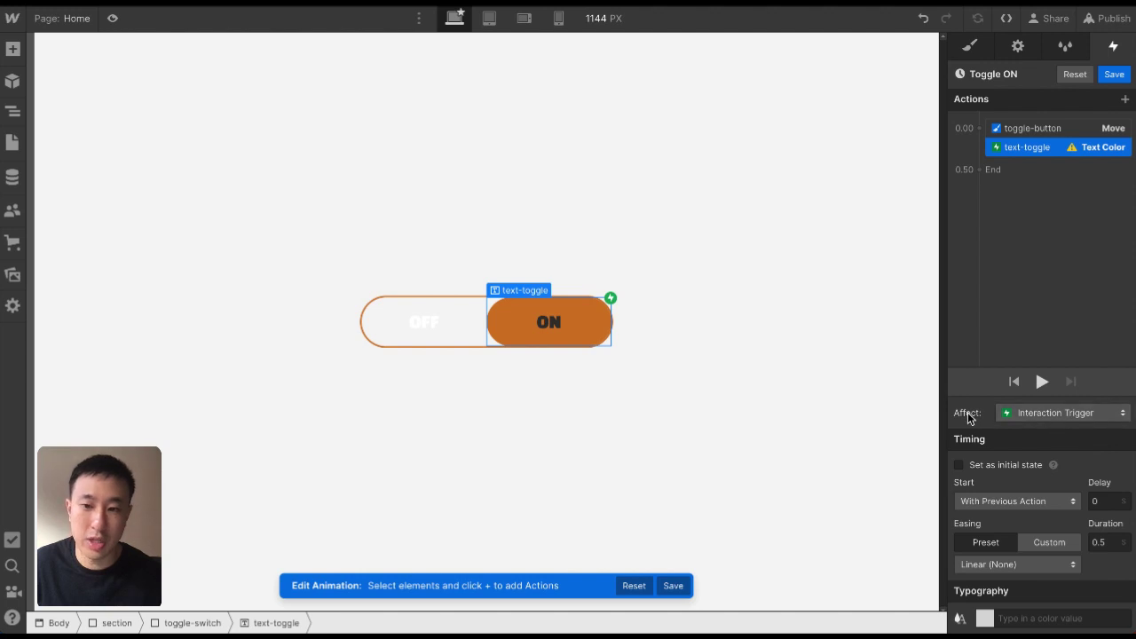
click(1021, 415)
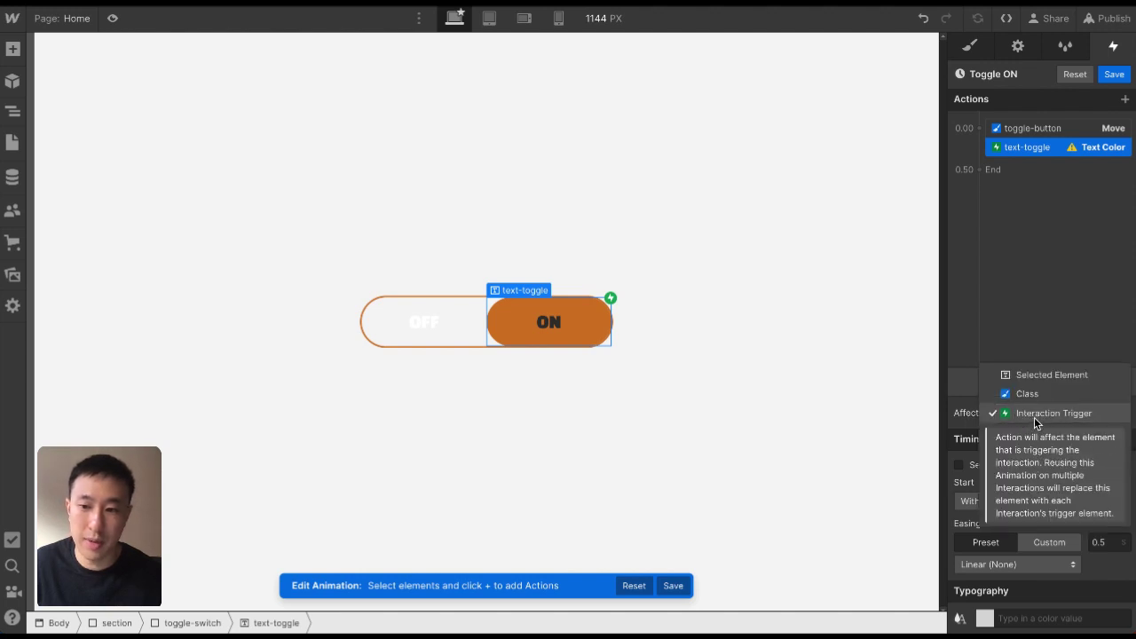
click(1040, 376)
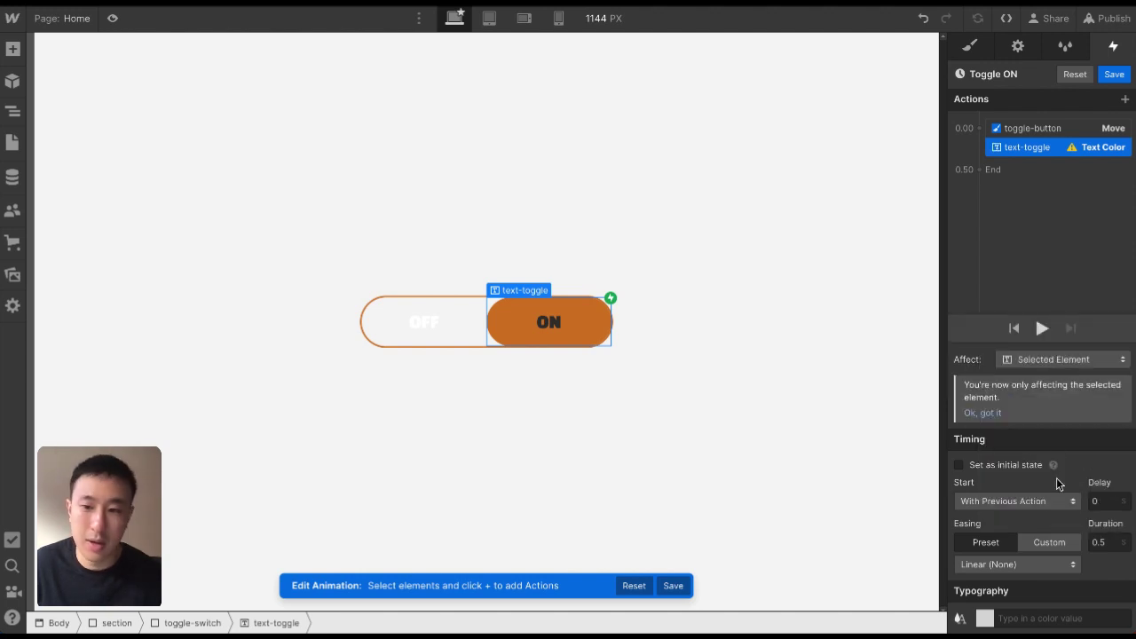
click(984, 617)
drag(1006, 431, 748, 124)
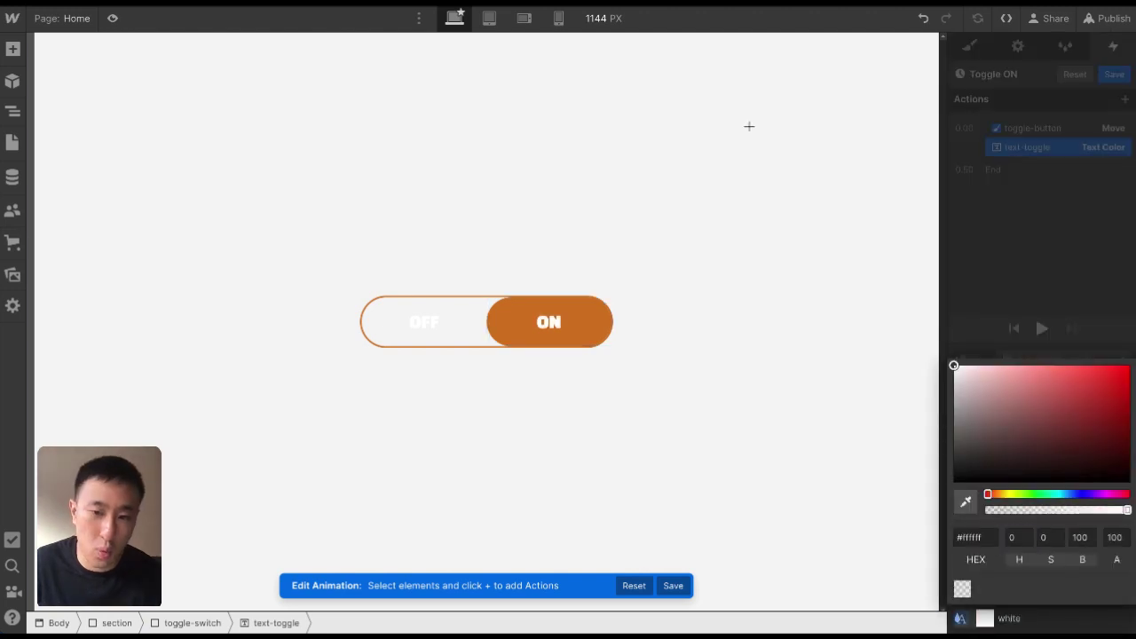
click(1063, 212)
Add a simultaneous Text Color action that affects only the selected OFF label and turns it black (#000000)
click(426, 321)
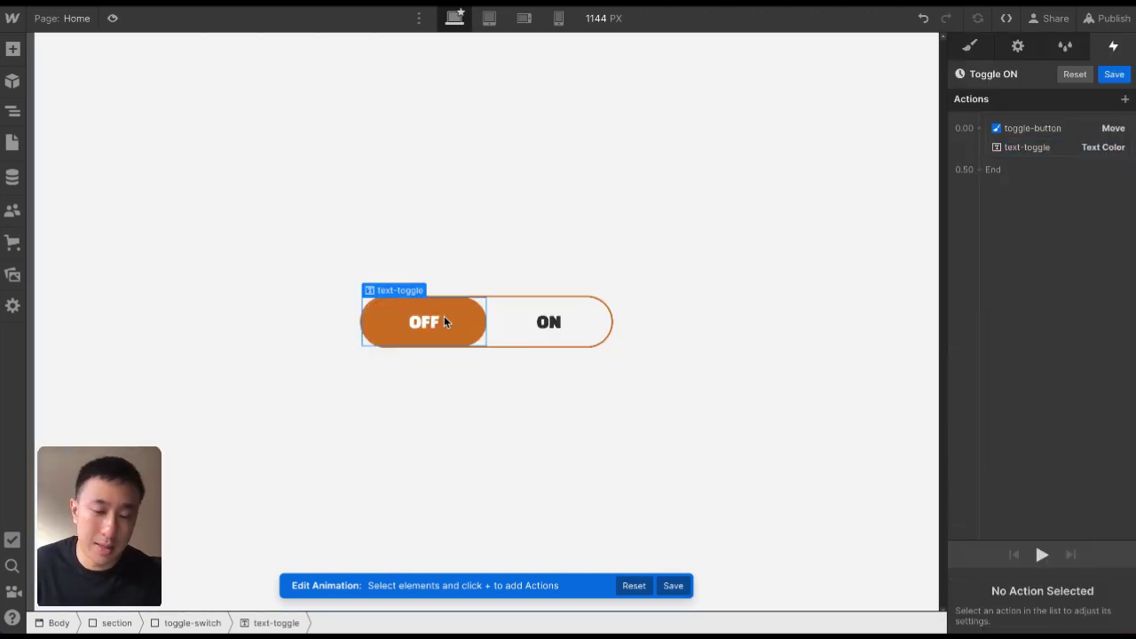
click(979, 127)
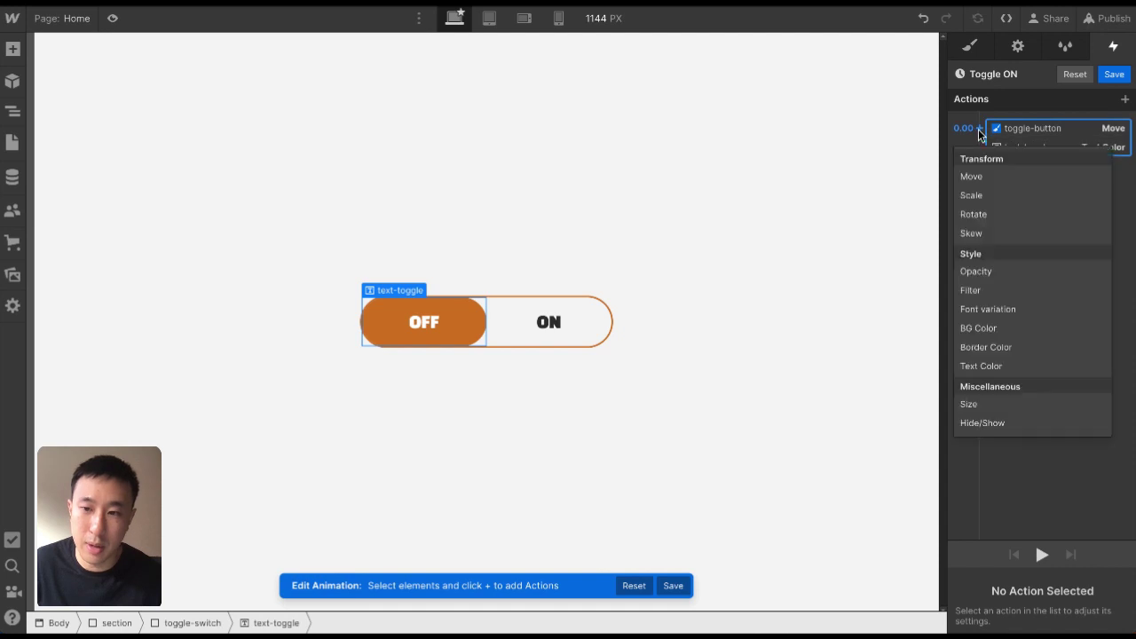
click(1016, 366)
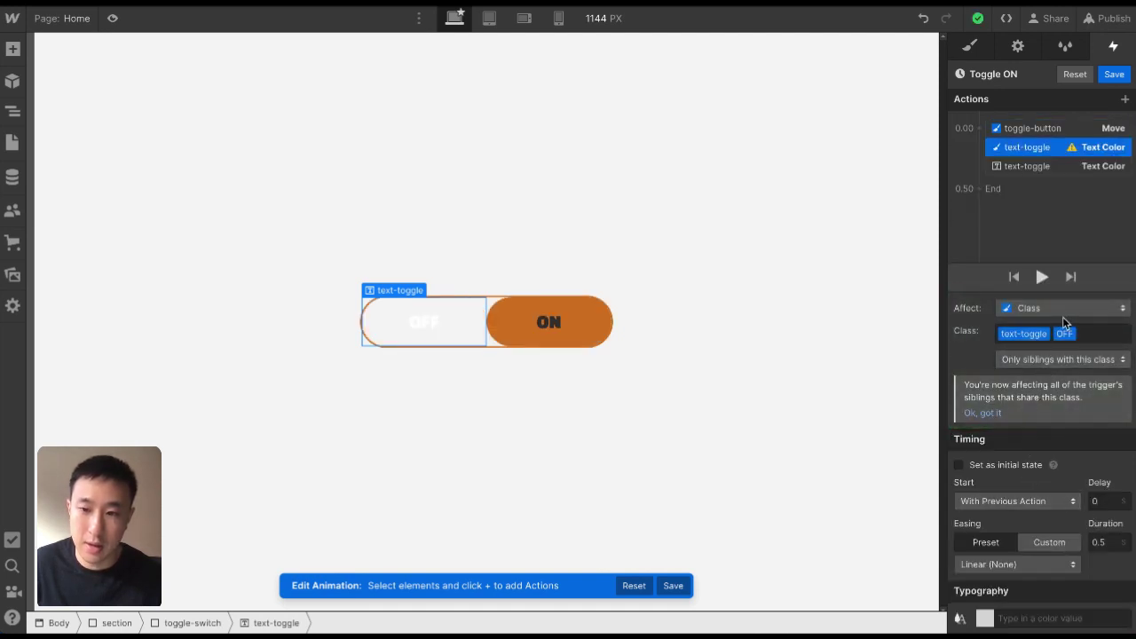
click(1063, 310)
click(1020, 267)
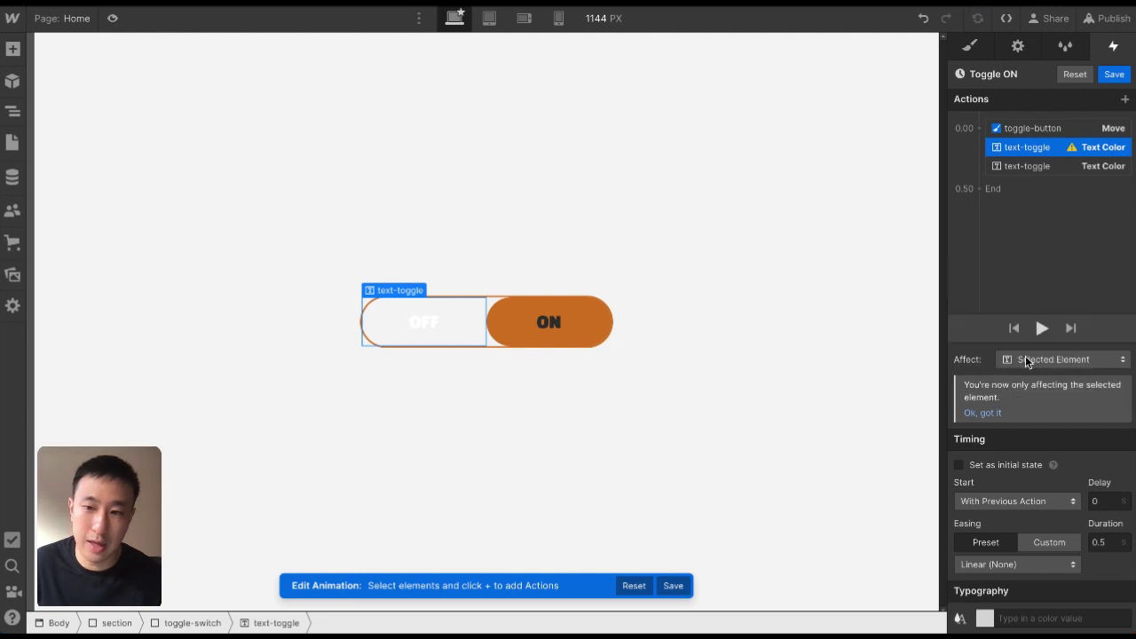
click(1069, 618)
click(954, 482)
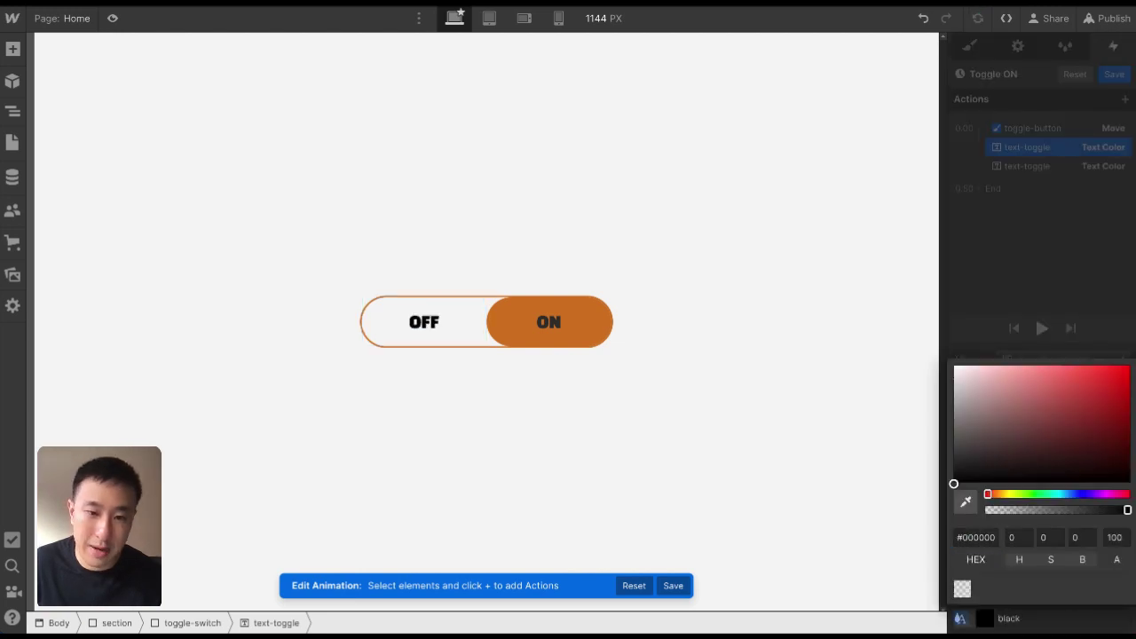
click(1070, 256)
Preview the complete Toggle ON animation and save it
click(1041, 329)
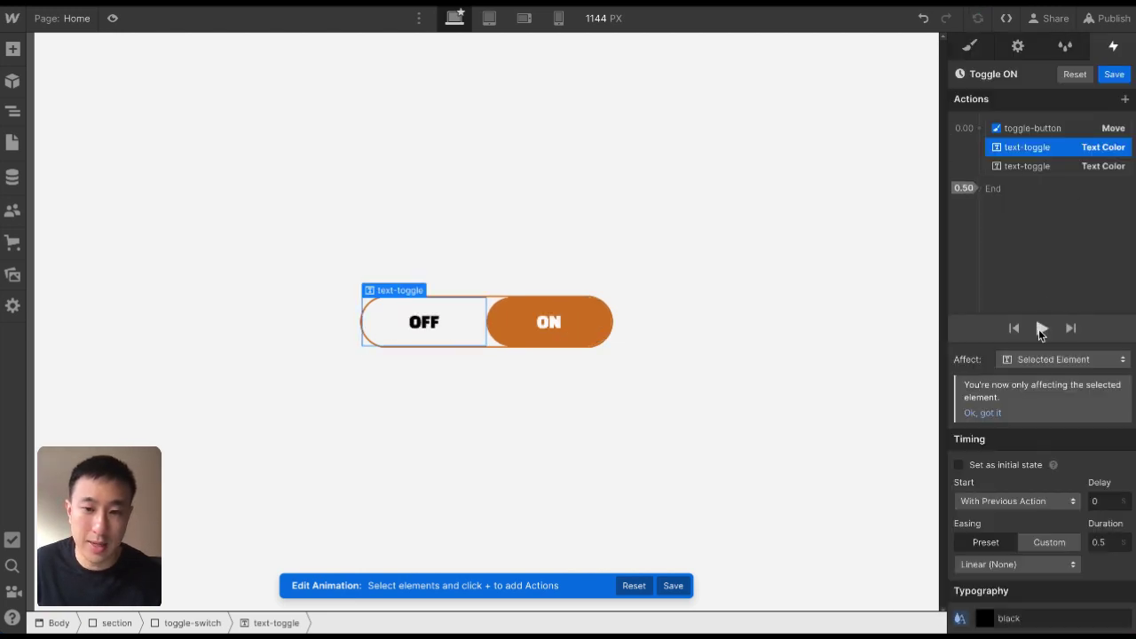
click(1040, 329)
click(1040, 330)
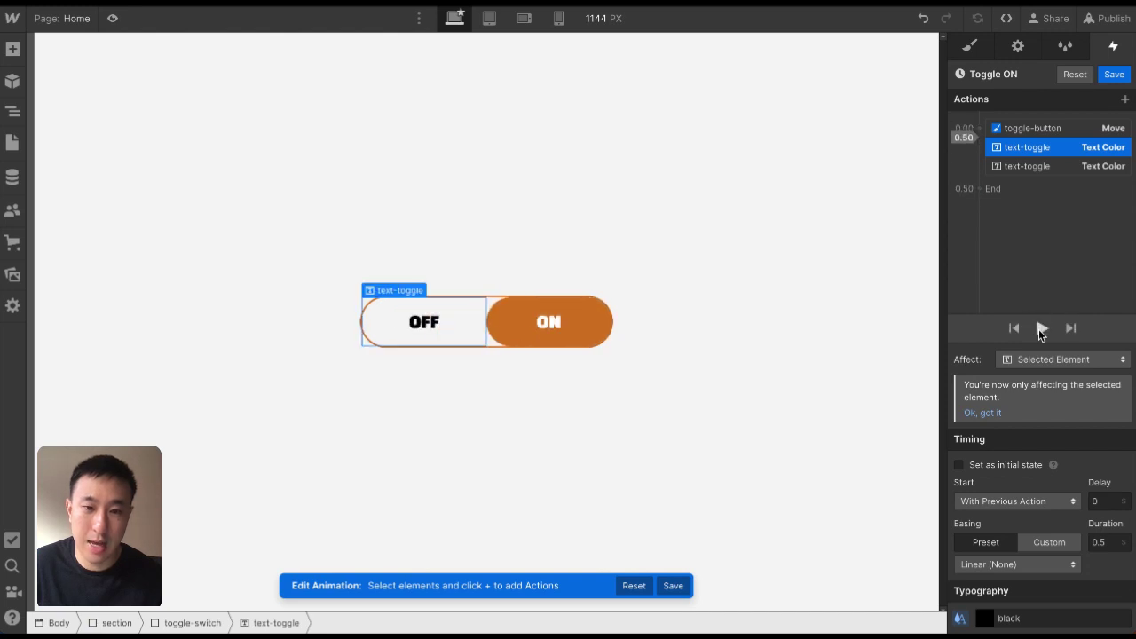
click(1114, 74)
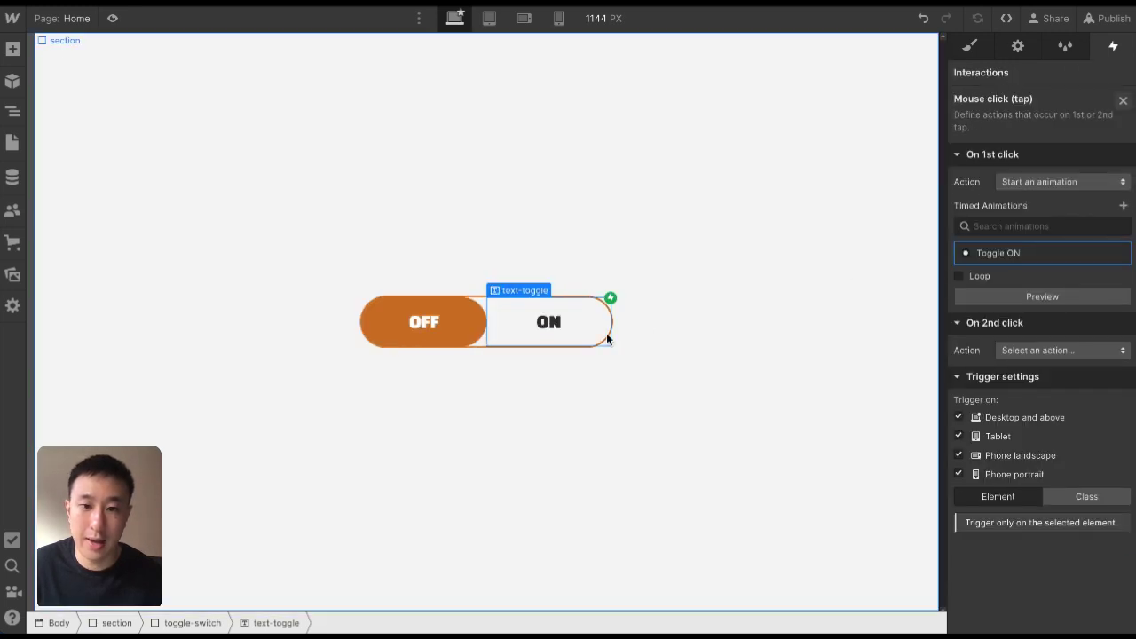
Add a Mouse click (tap) element trigger to the OFF text-toggle block
click(477, 306)
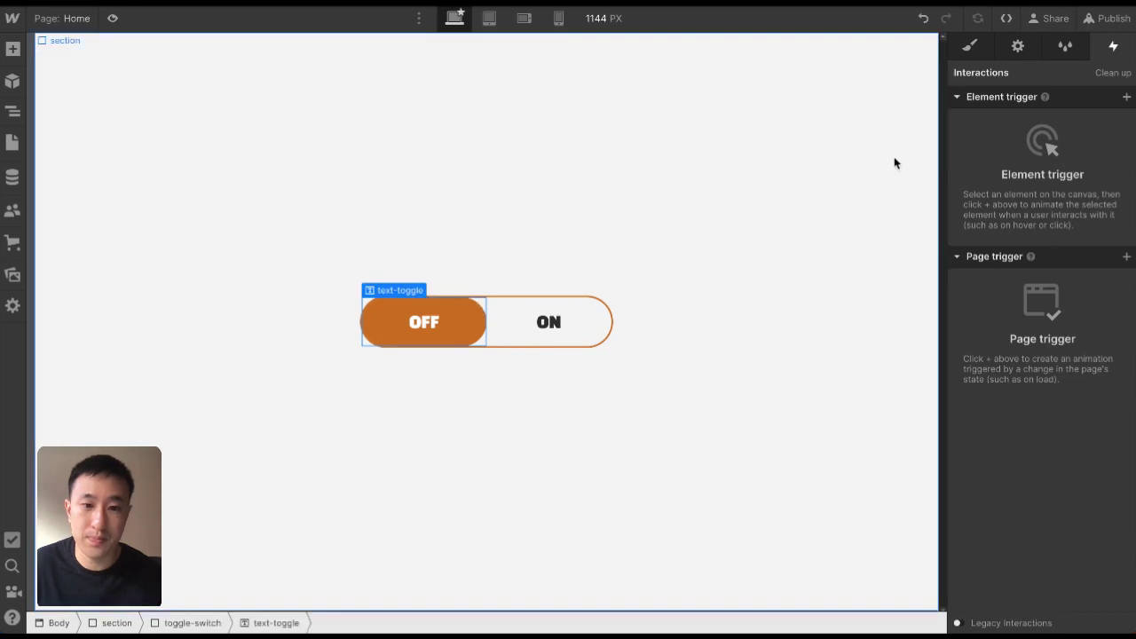
click(1126, 99)
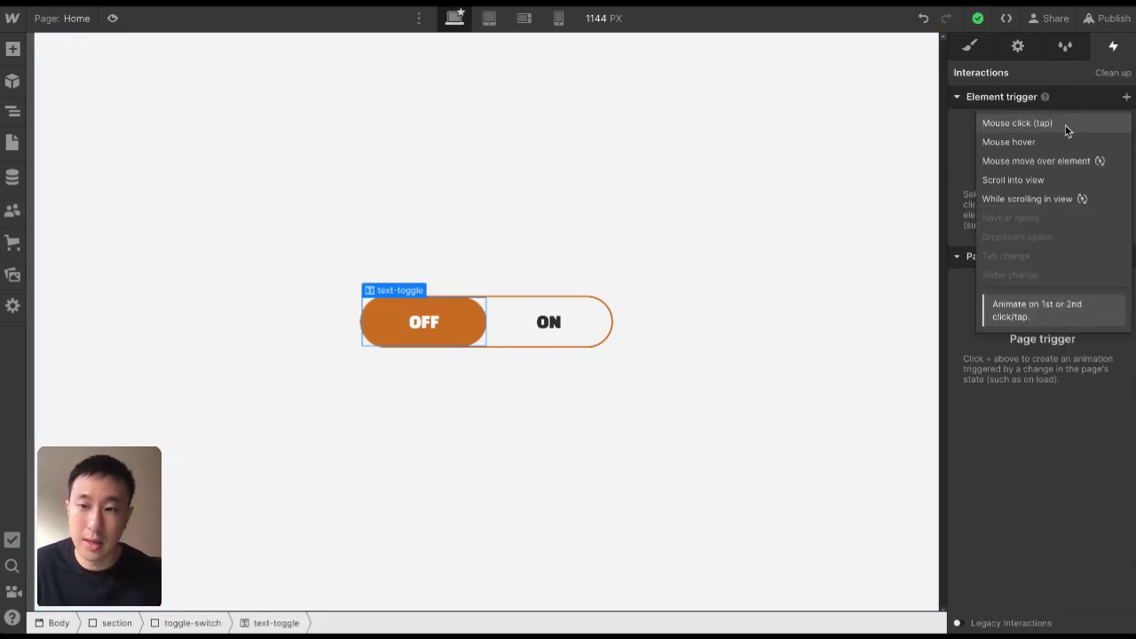
click(1063, 121)
Set the OFF trigger's first click to start an animation, and create a timed animation named Toggle OFF for it
click(1043, 182)
click(1037, 219)
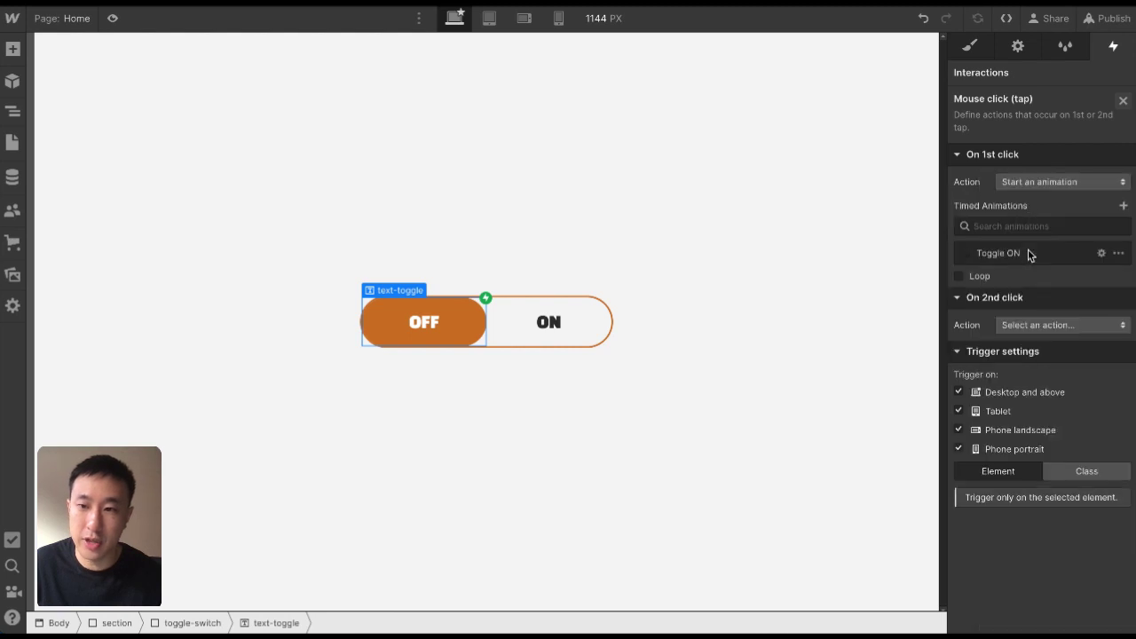
click(1123, 205)
text(To)
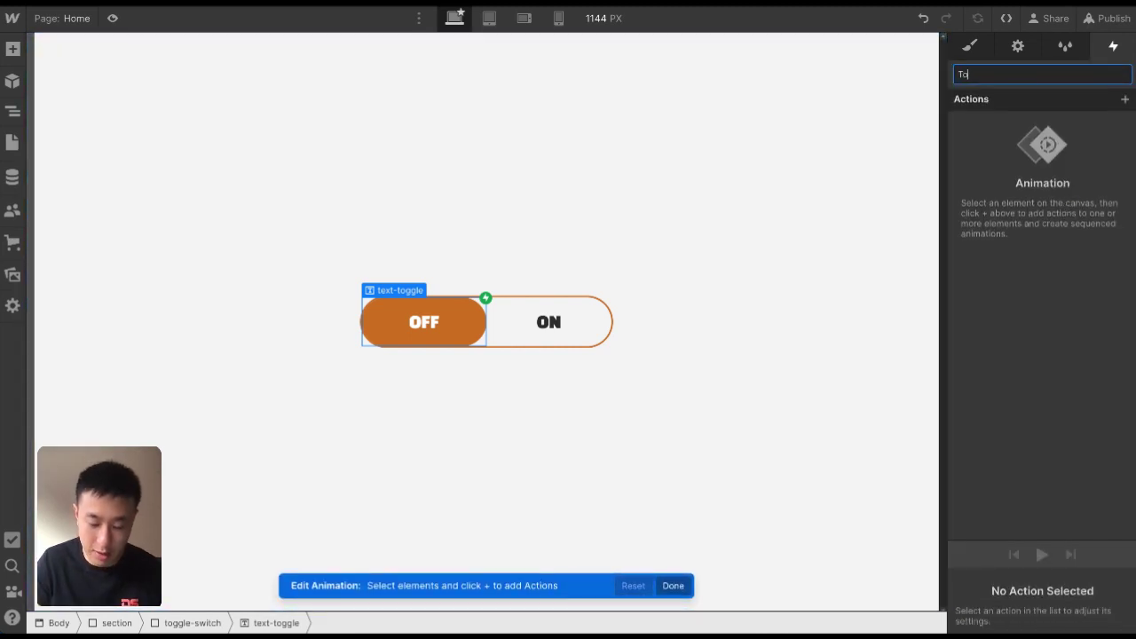
text(ggle OFF)
key(Return)
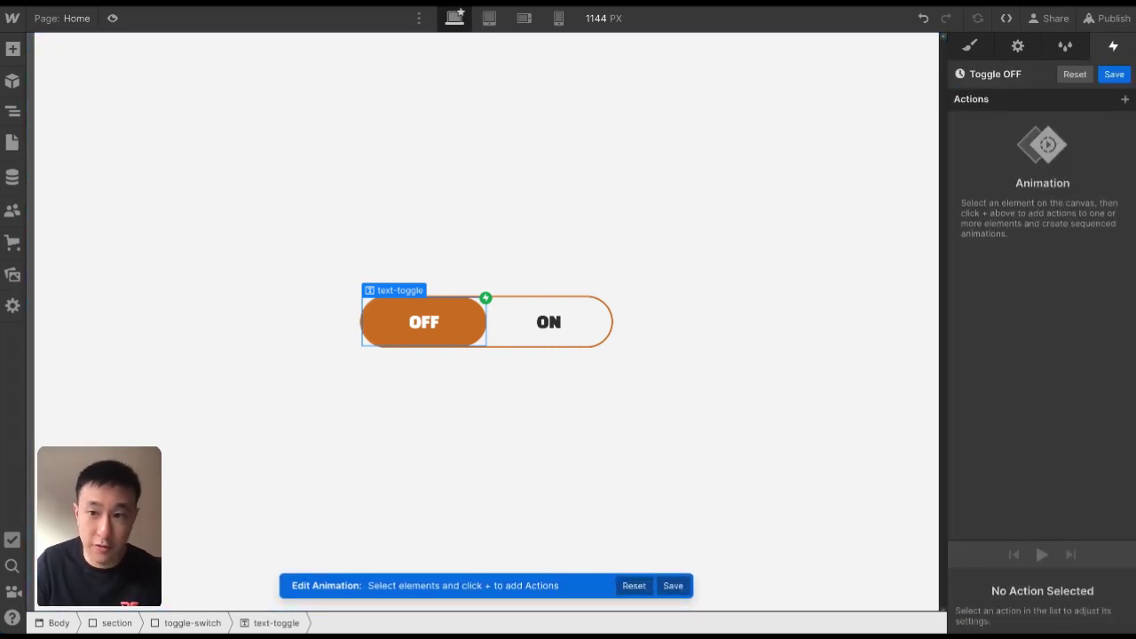
Add a Move action for the toggle-button to Toggle OFF with a horizontal offset of 0%
key(z)
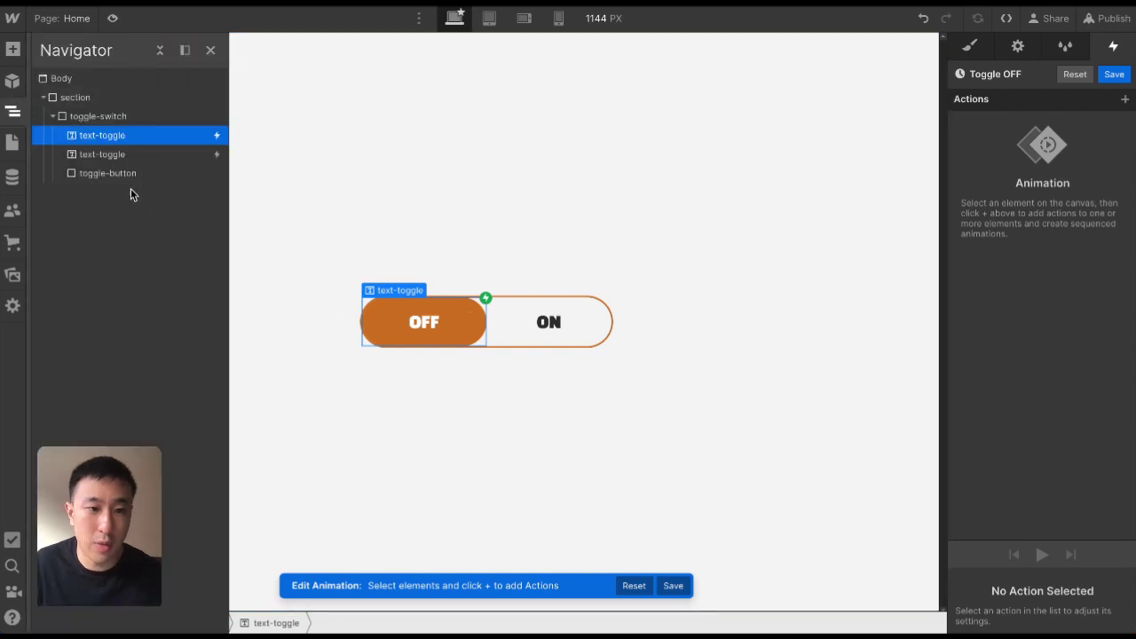
click(129, 173)
click(1123, 100)
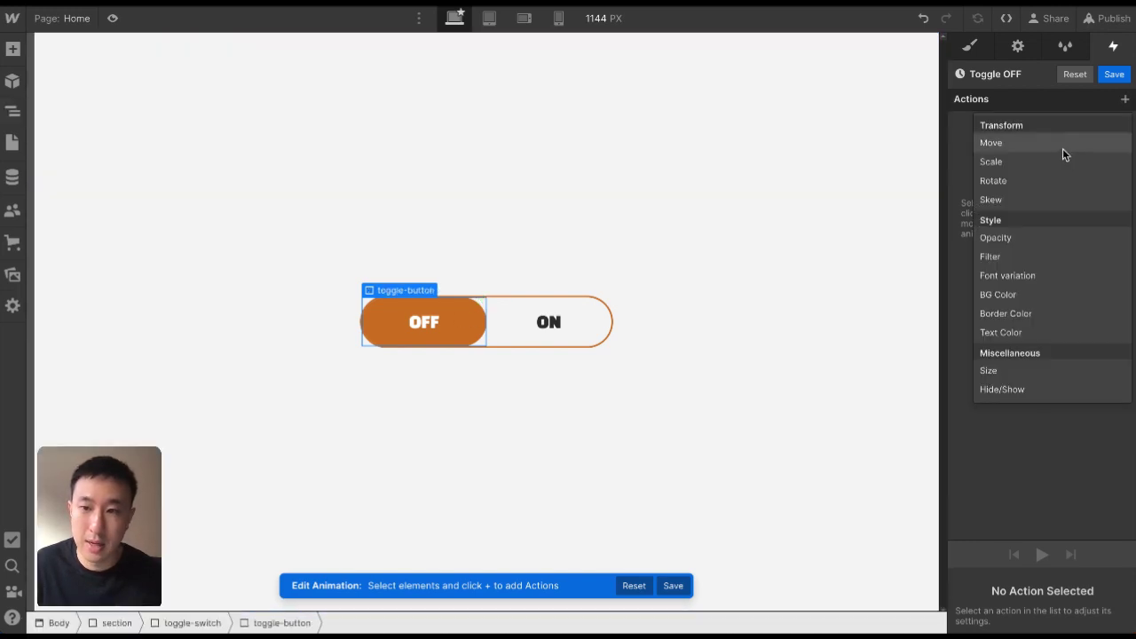
click(1062, 147)
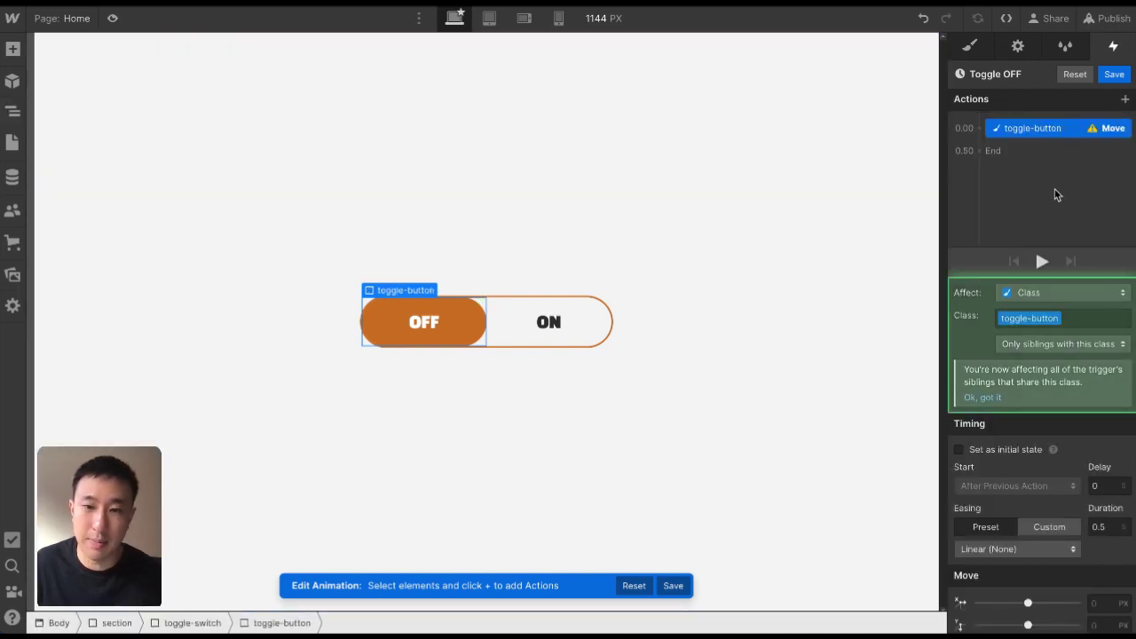
click(1101, 603)
text(0)
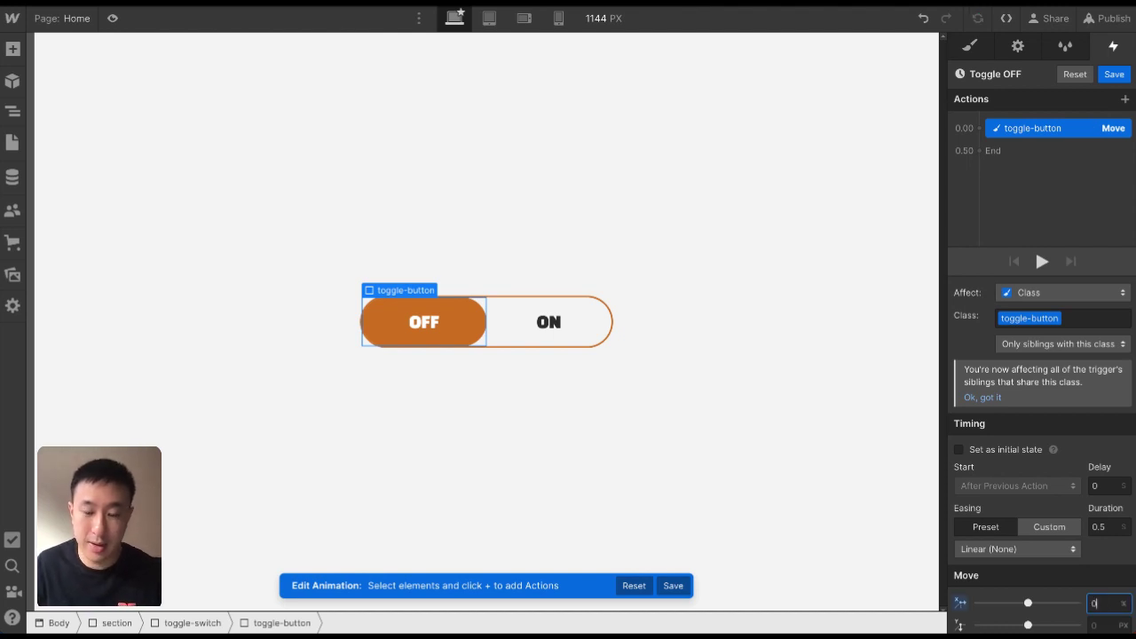
Add a Text Color action alongside Toggle OFF's Move that affects only the selected ON label and turns it black (#000000)
click(537, 324)
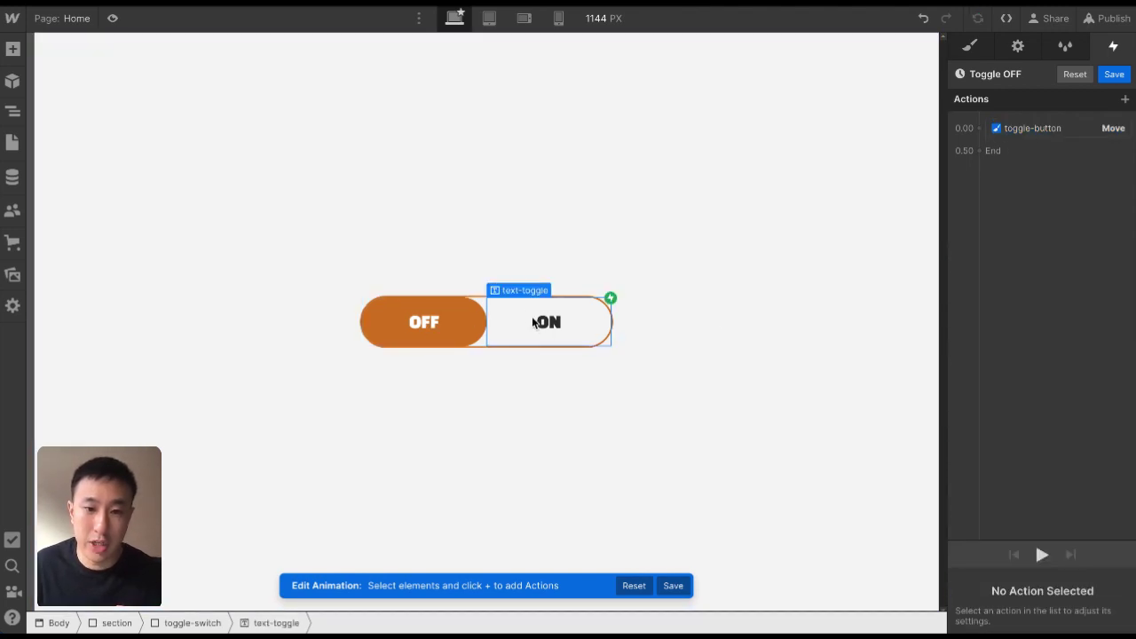
click(979, 128)
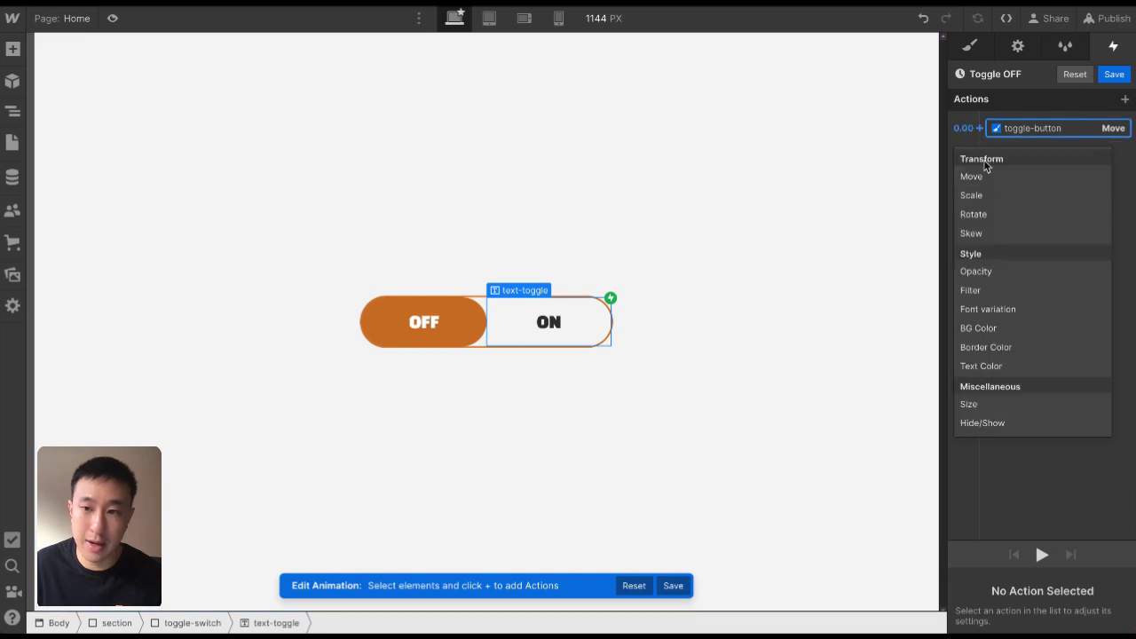
click(1008, 367)
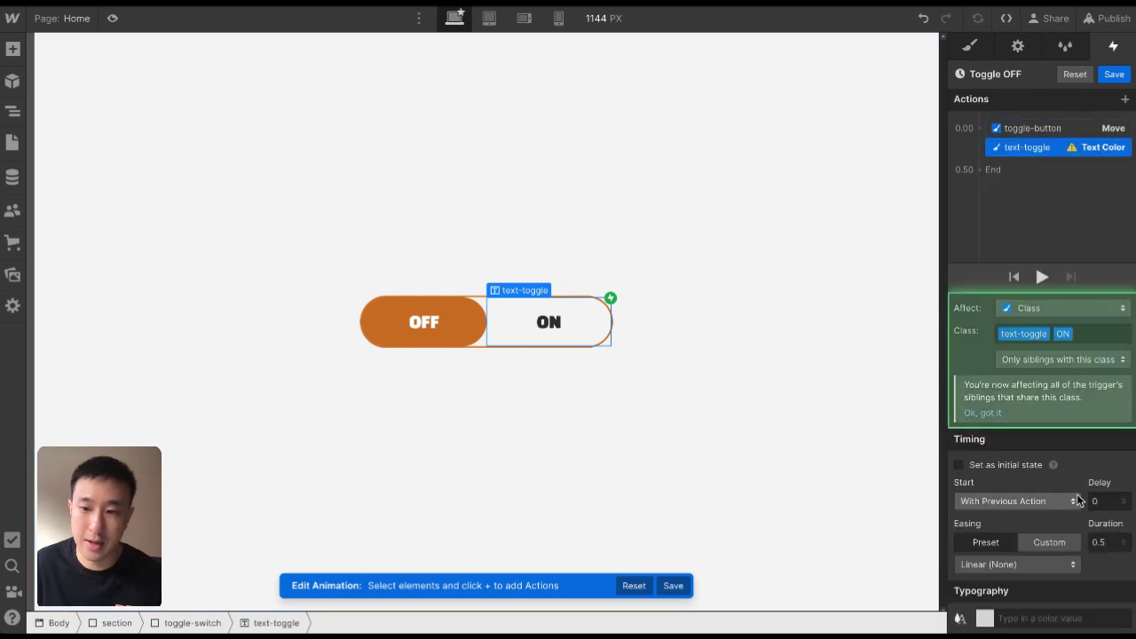
click(1042, 312)
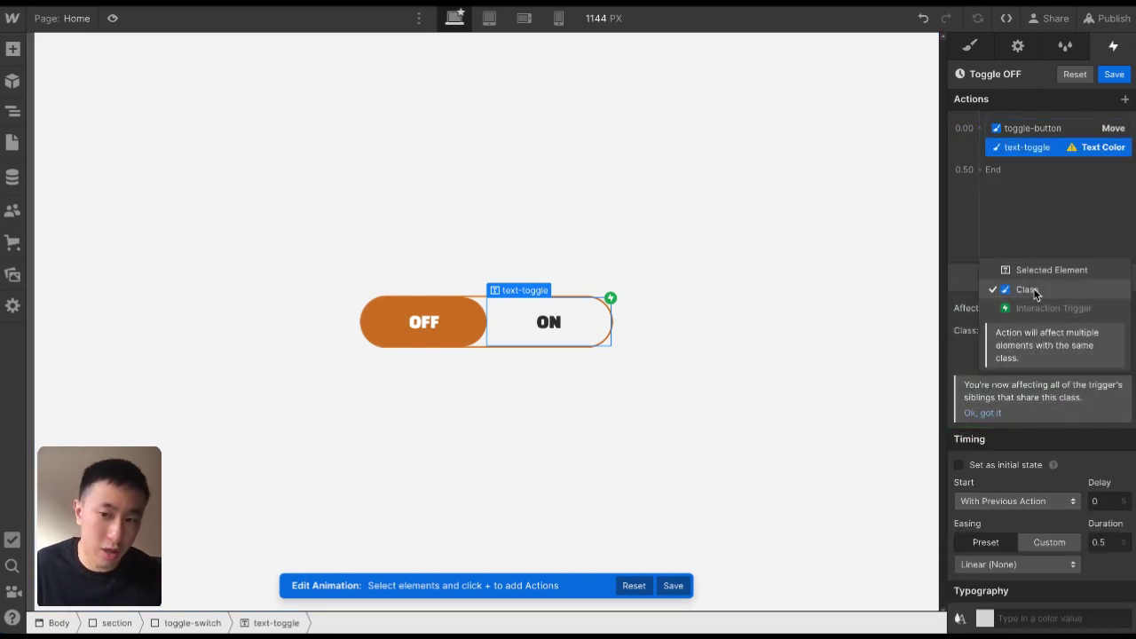
click(1007, 271)
click(987, 618)
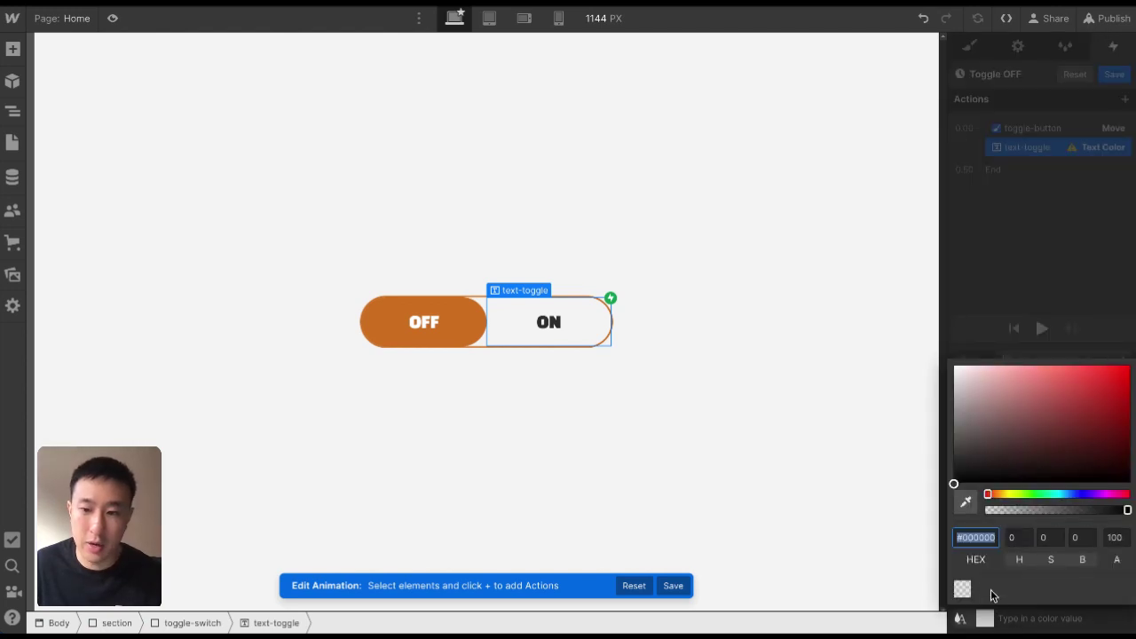
drag(1002, 439, 952, 483)
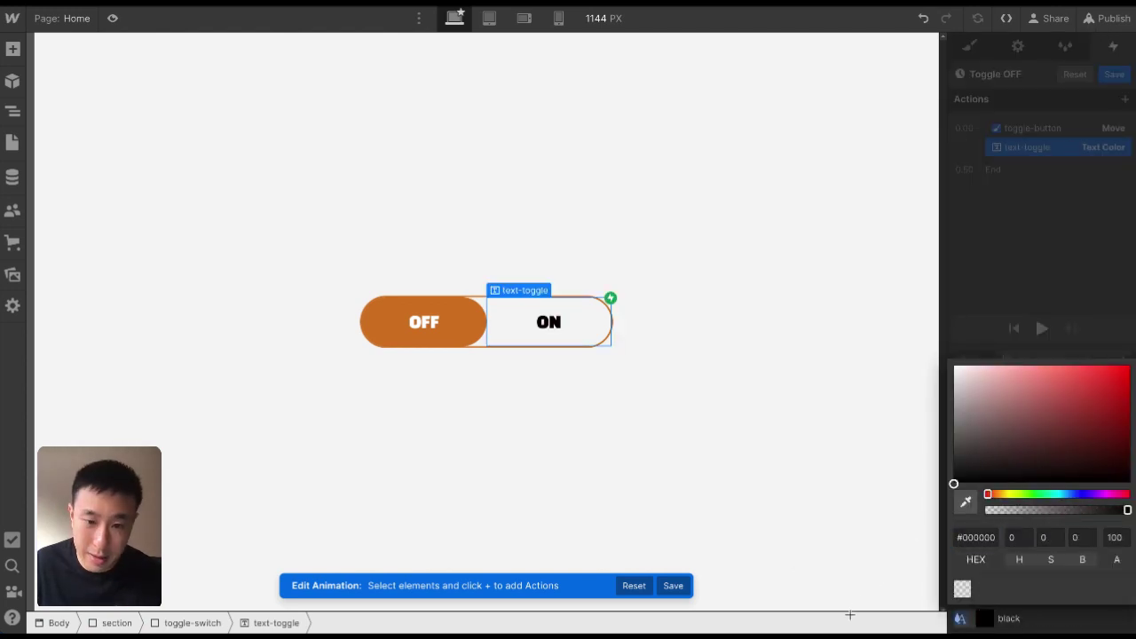
click(838, 389)
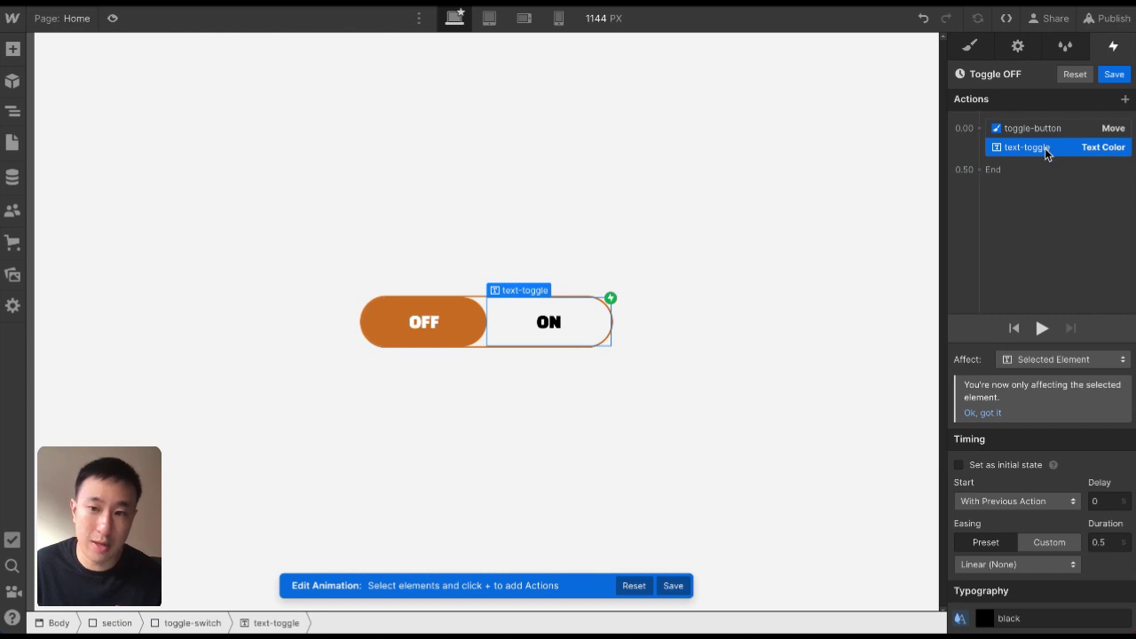
Add a Text Color action alongside Toggle OFF's Move that affects only the selected OFF label, turn it white (#ffffff), and save the animation
click(427, 328)
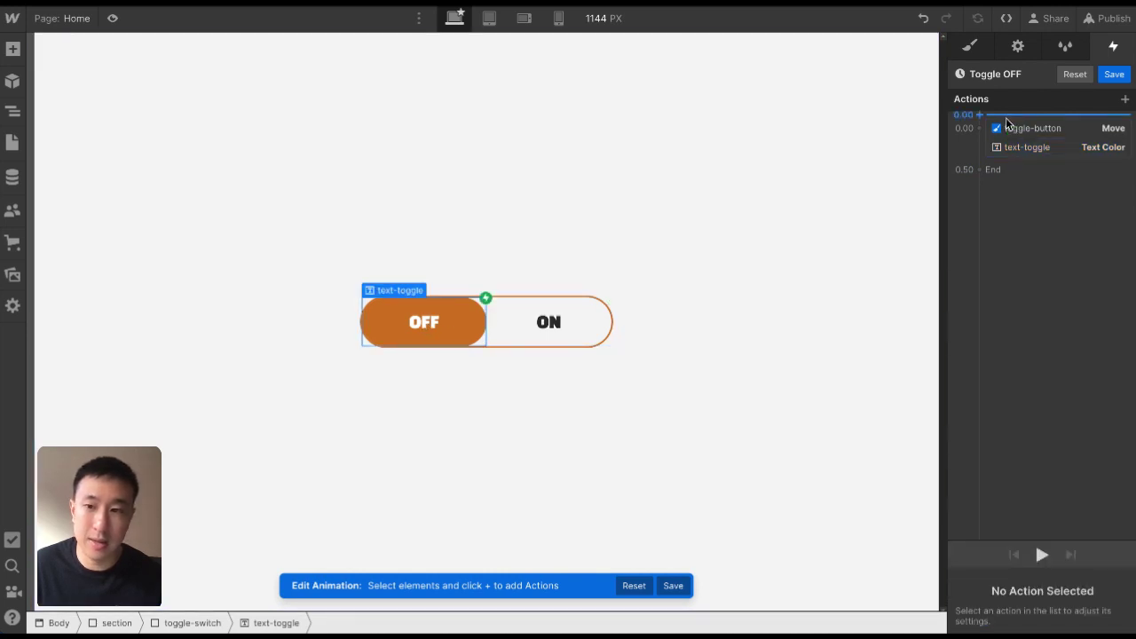
click(984, 140)
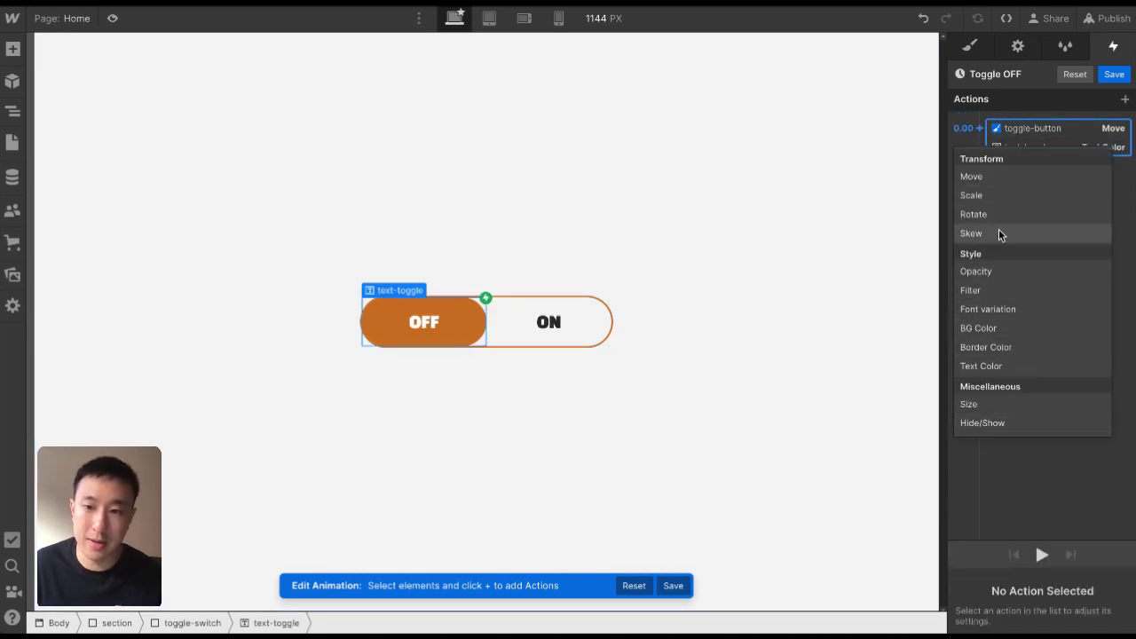
click(1003, 364)
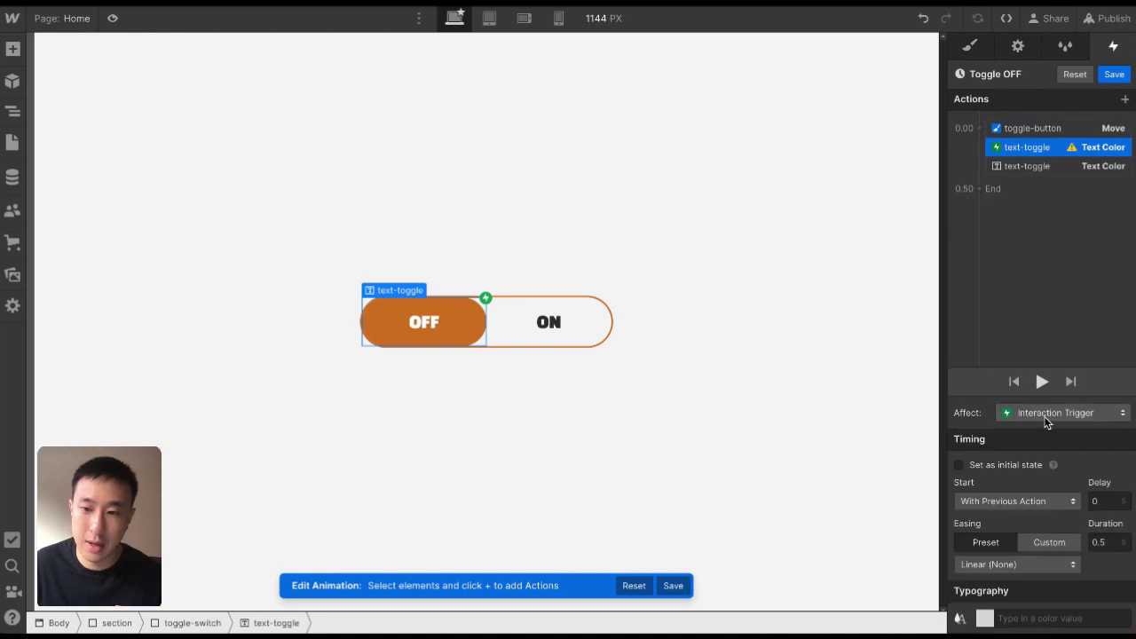
click(1044, 417)
click(1030, 370)
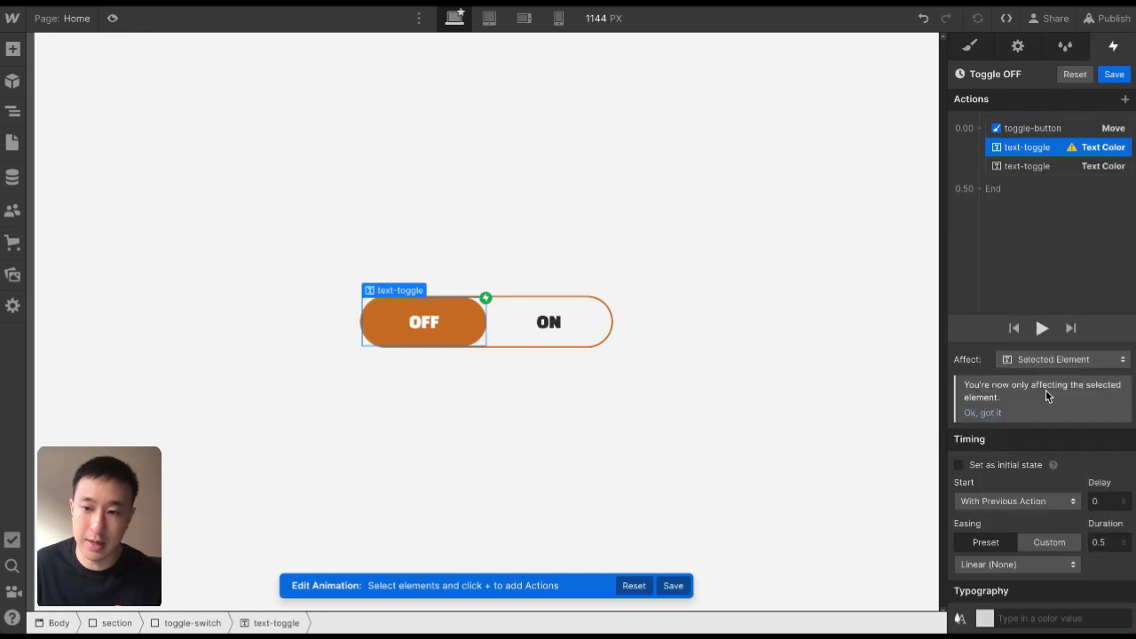
click(985, 619)
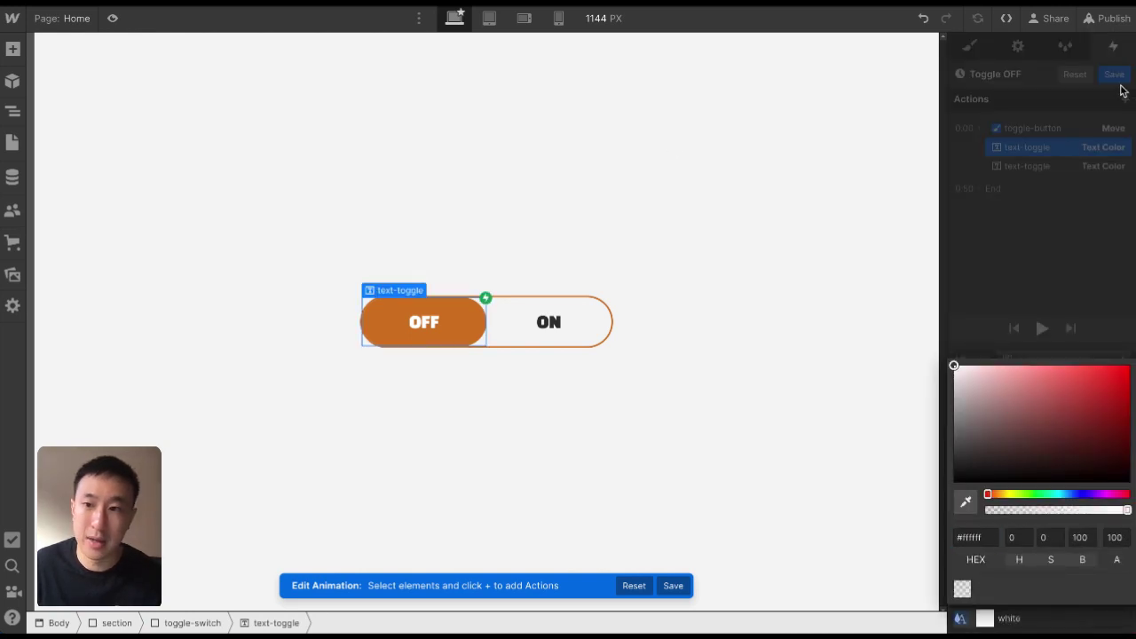
click(1115, 78)
click(1115, 78)
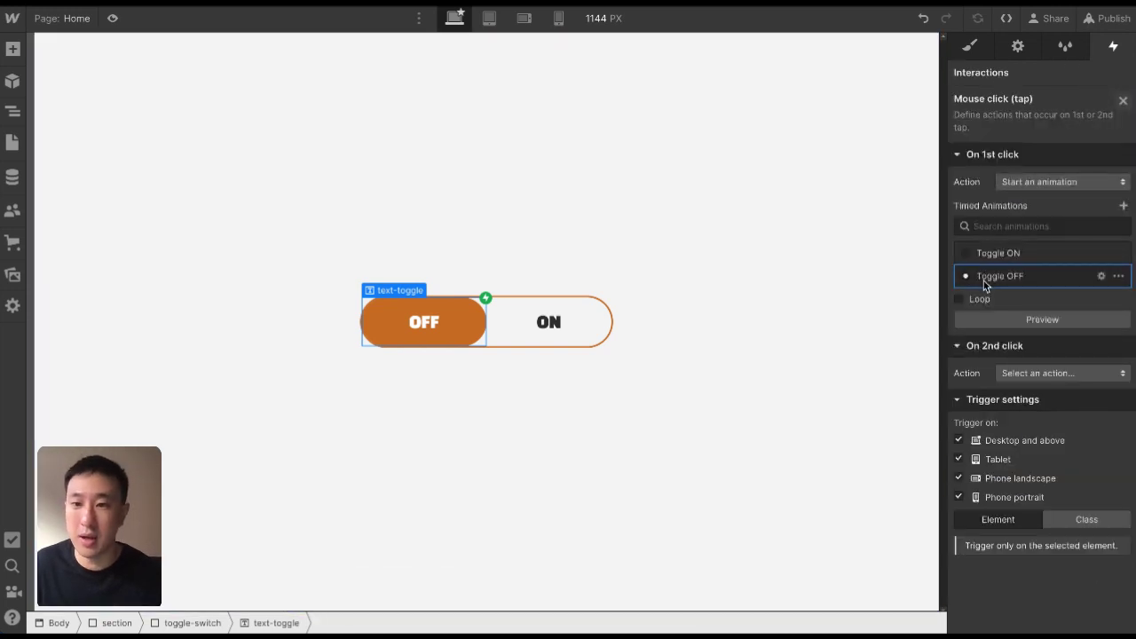
Review the ON label's click trigger and inspect the Move and both Text Color actions in its Toggle ON animation
click(559, 322)
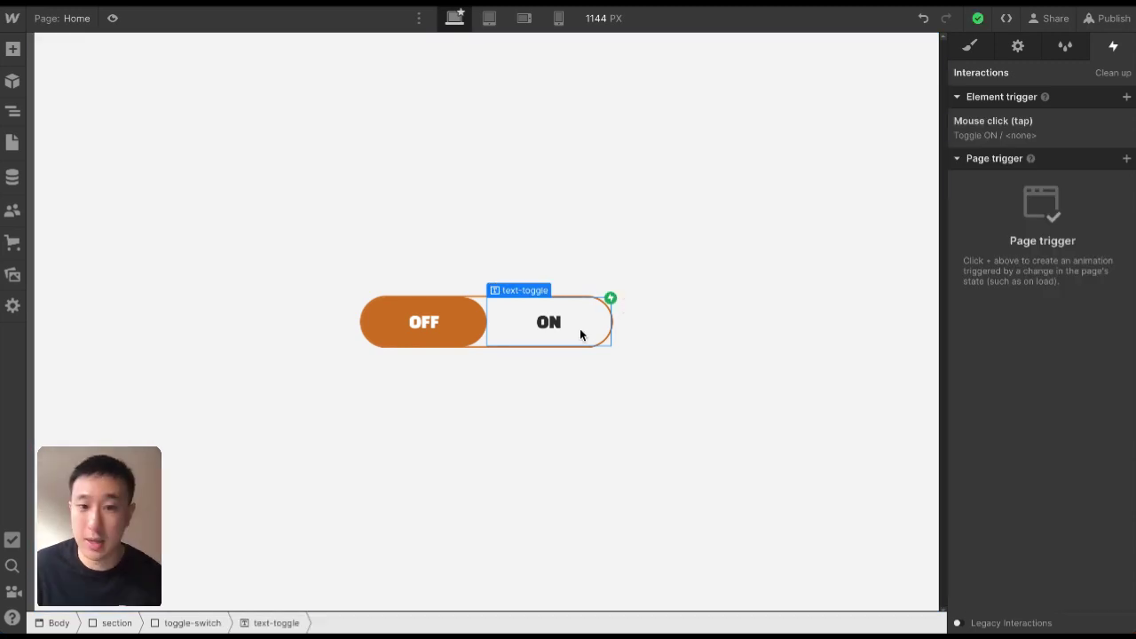
click(1055, 125)
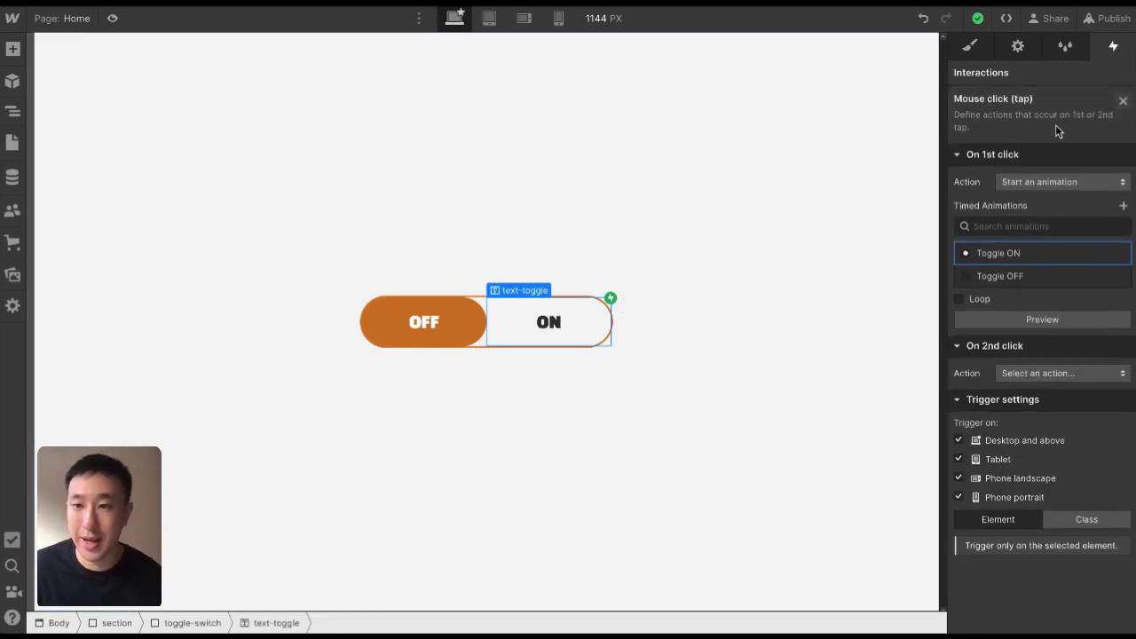
click(1015, 256)
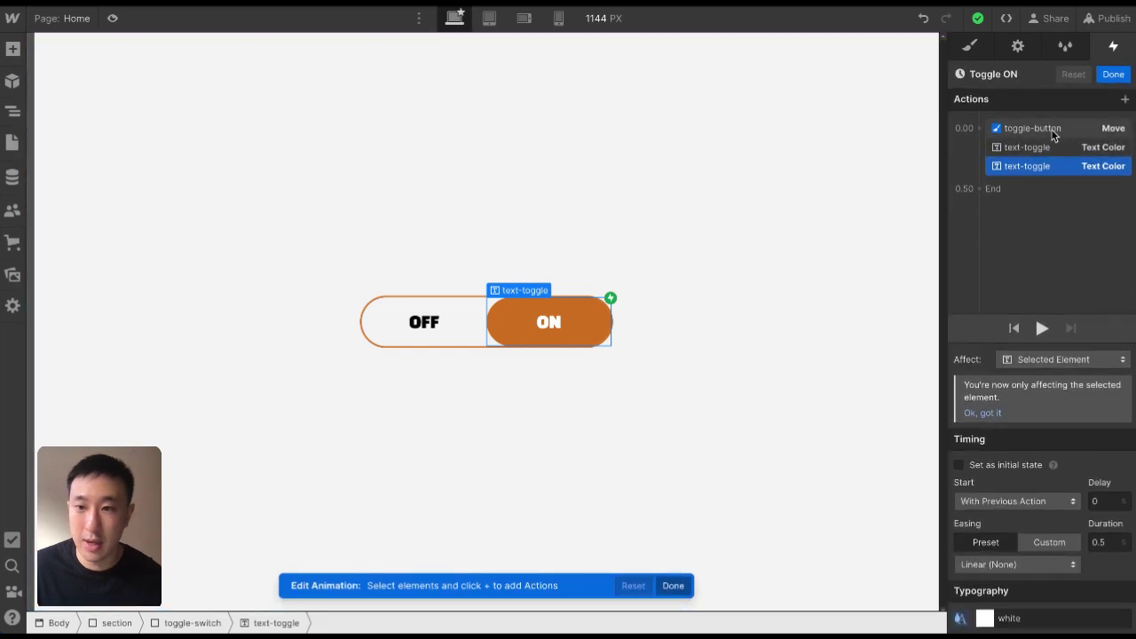
click(1054, 130)
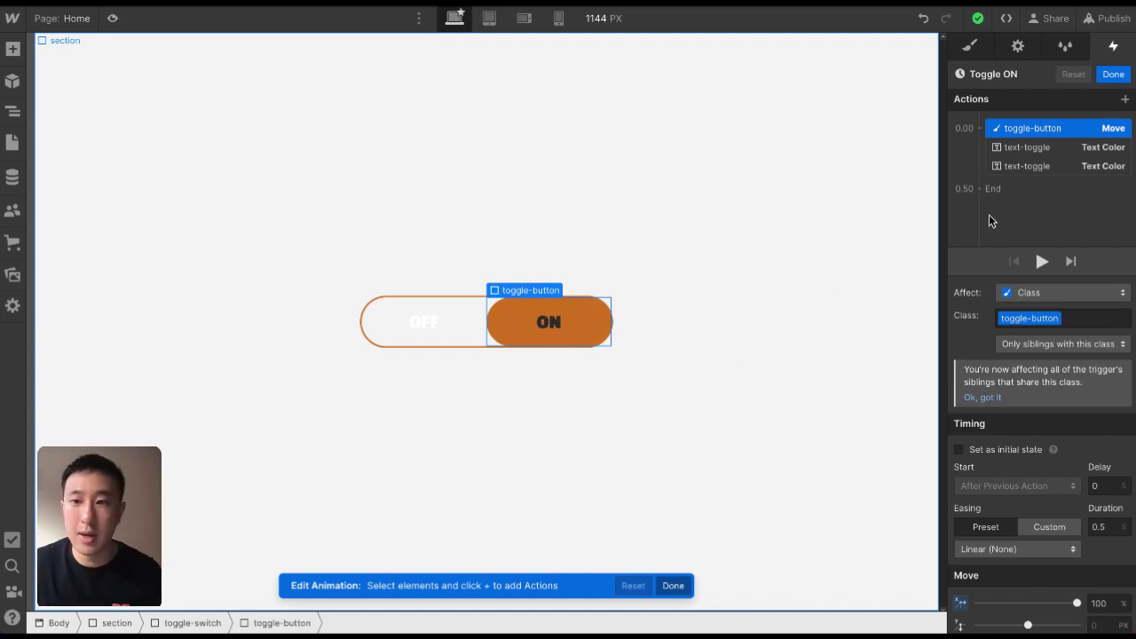
click(1054, 149)
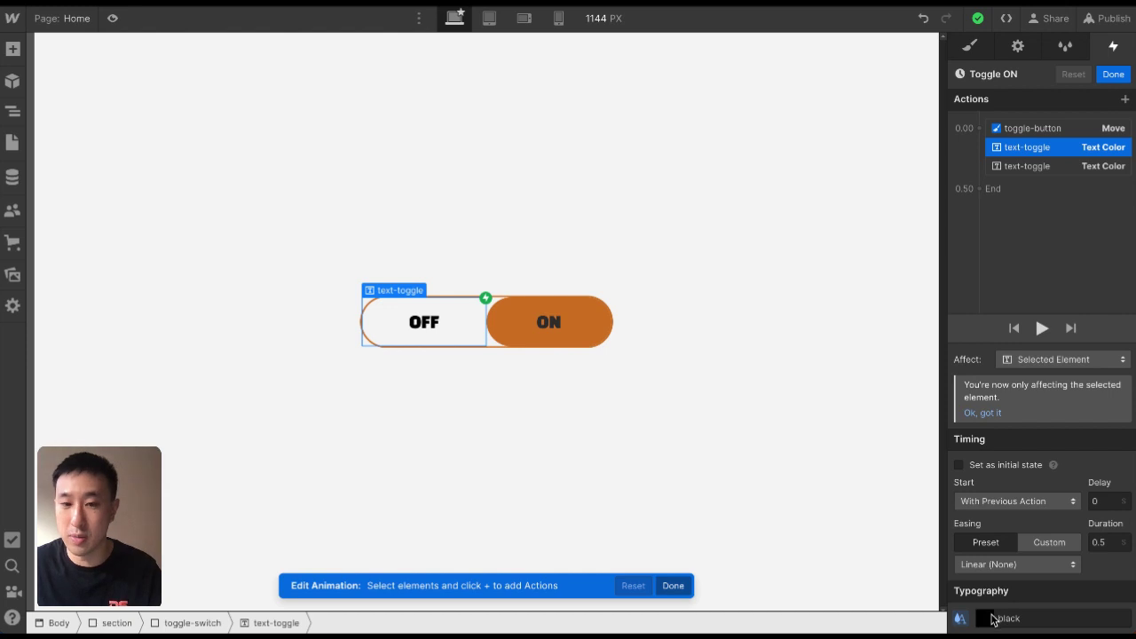
click(1051, 168)
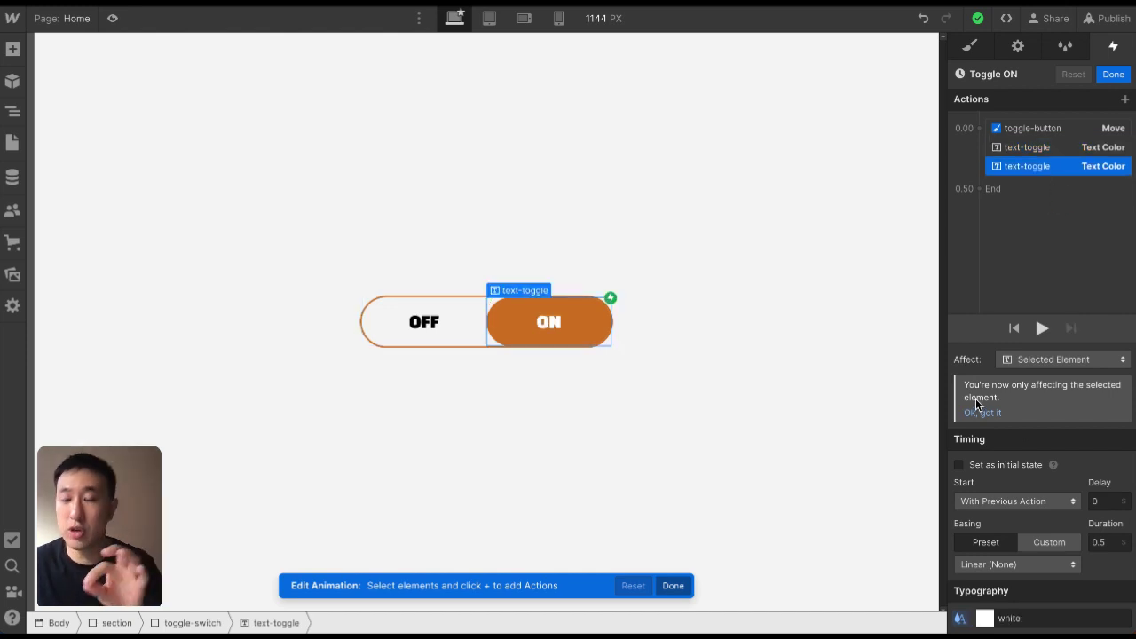
click(1113, 75)
Review the OFF label's click trigger and inspect the Move and both Text Color actions in its Toggle OFF animation
click(445, 303)
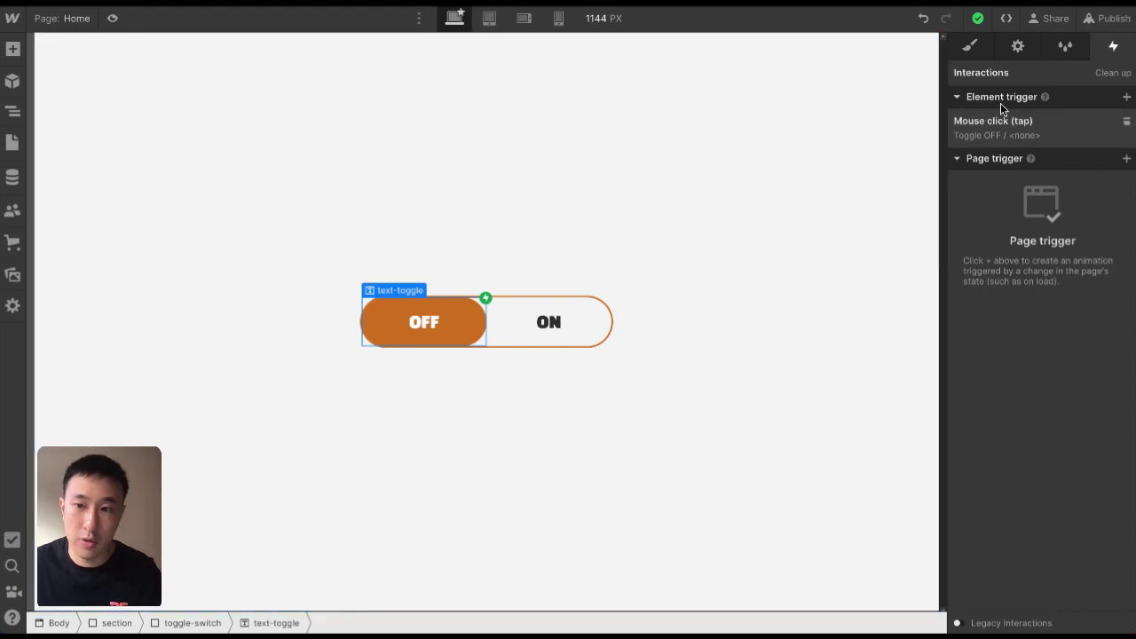
click(1021, 129)
click(1021, 276)
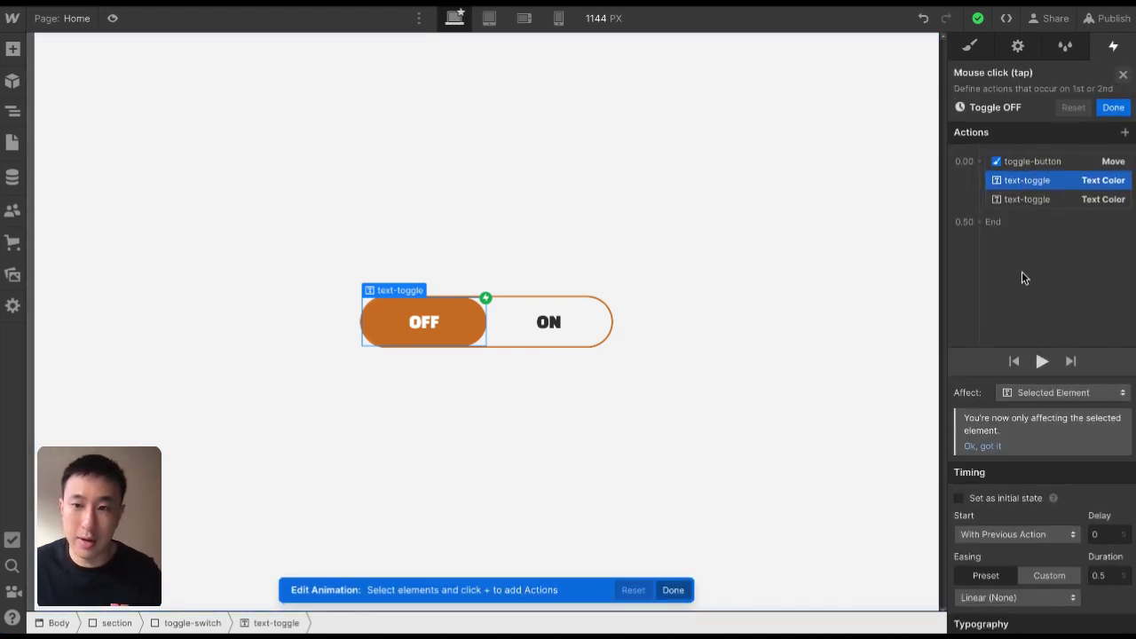
click(1028, 128)
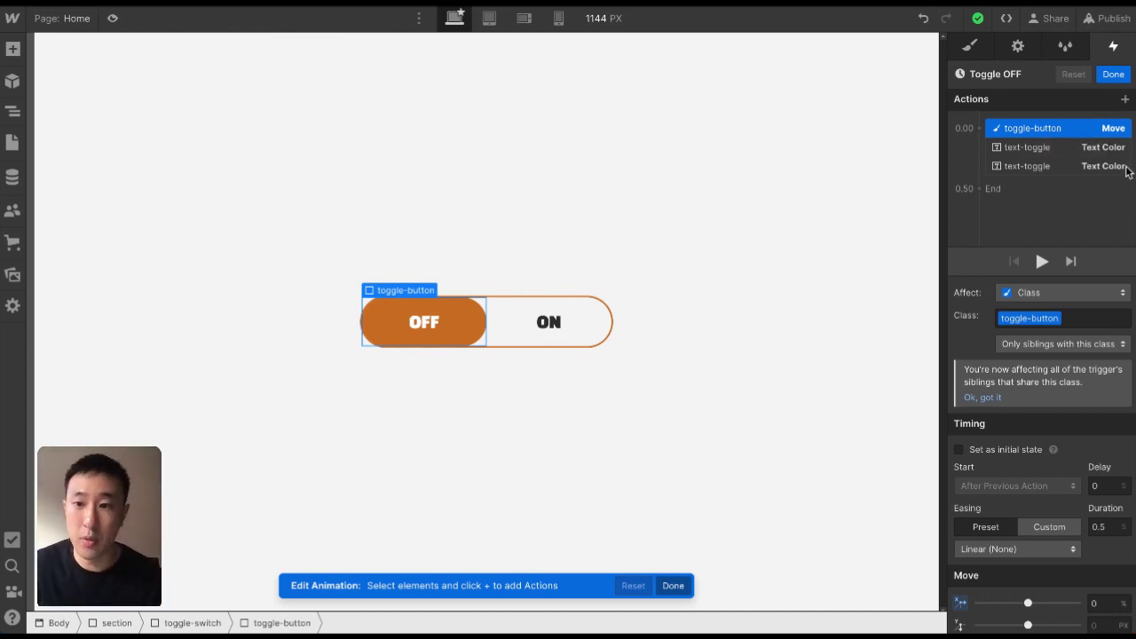
click(1084, 149)
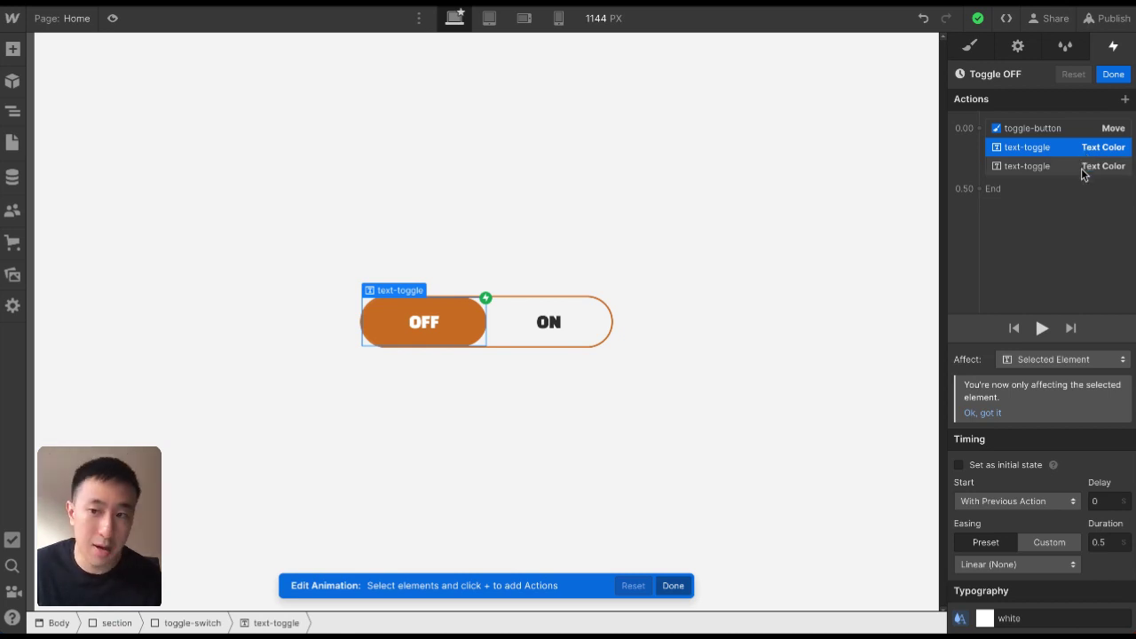
click(1082, 169)
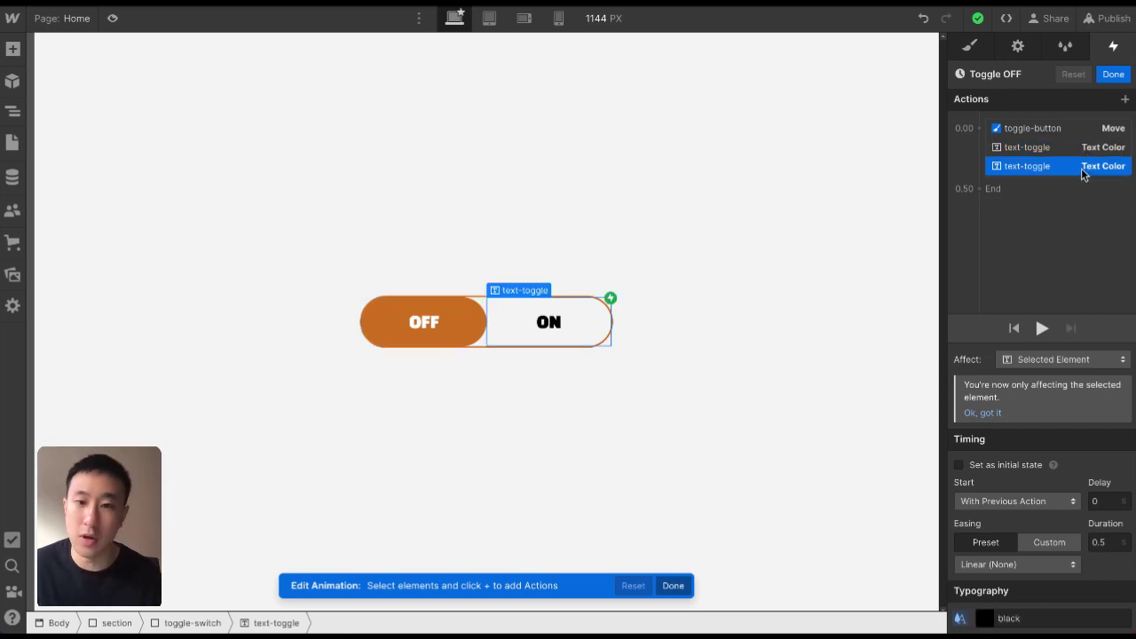
click(1113, 74)
Preview the page and test the switch by toggling between ON and OFF several times, then return to the designer
click(472, 110)
click(112, 17)
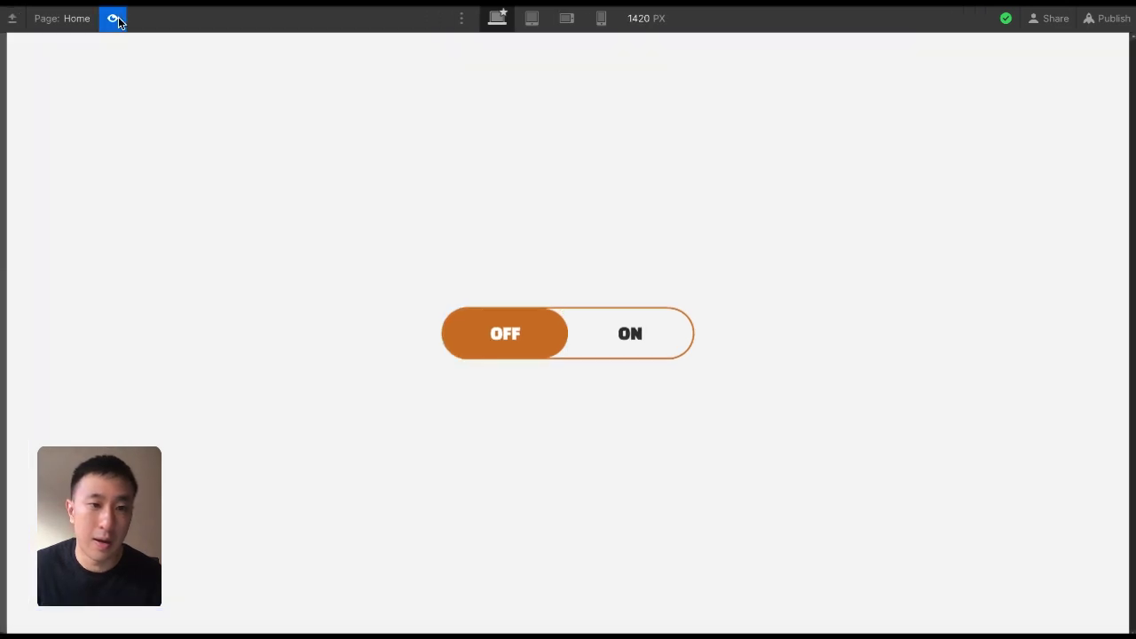
click(643, 333)
click(522, 339)
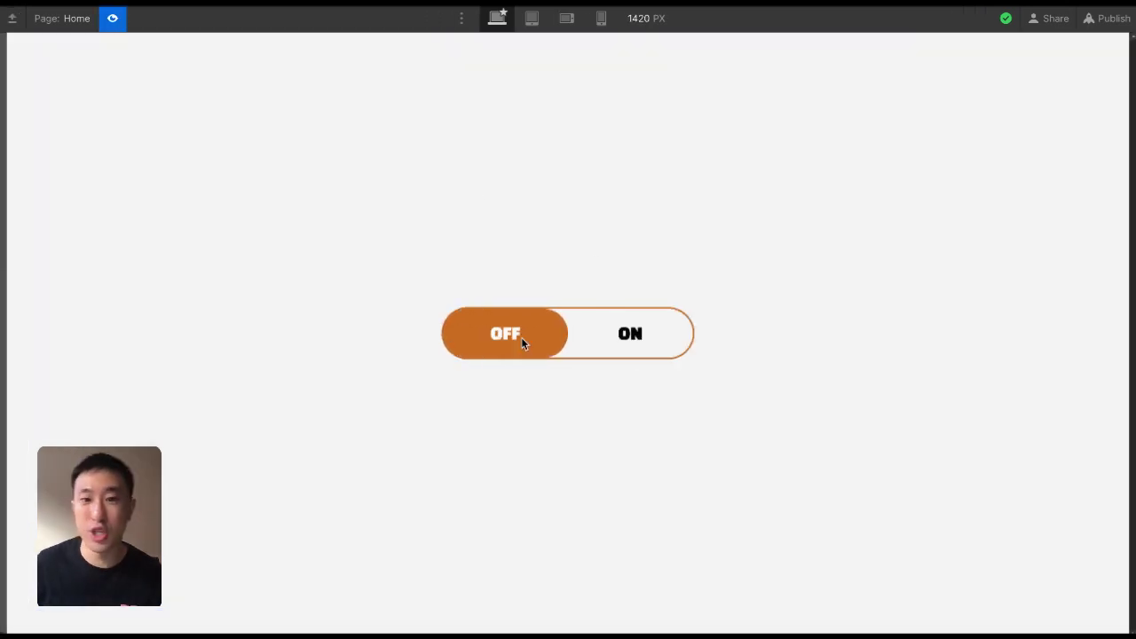
click(633, 336)
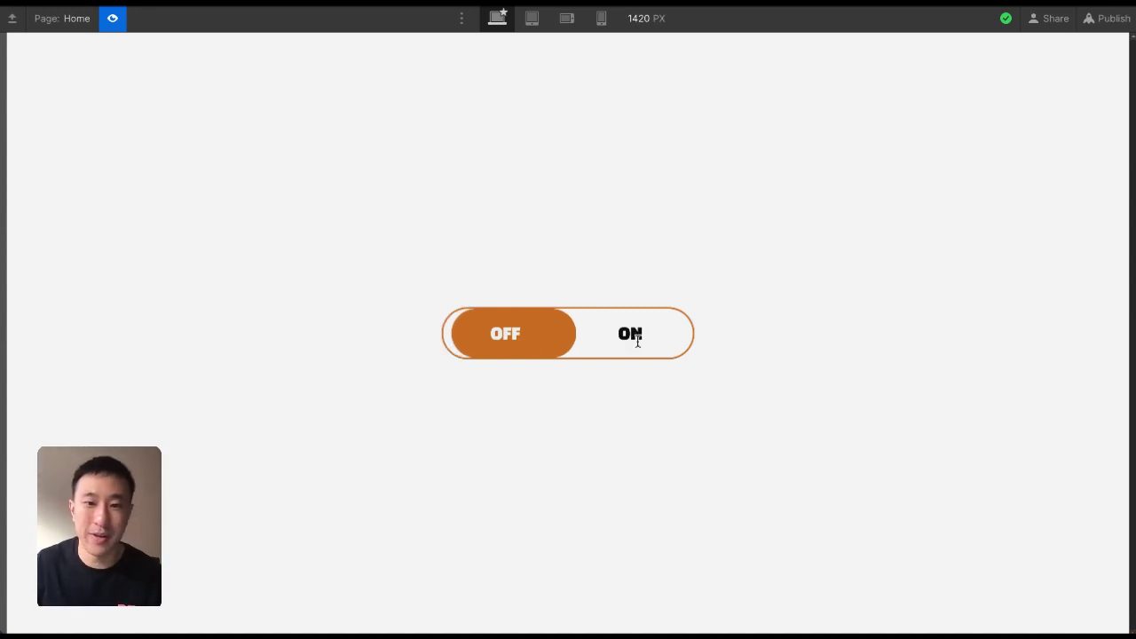
click(532, 321)
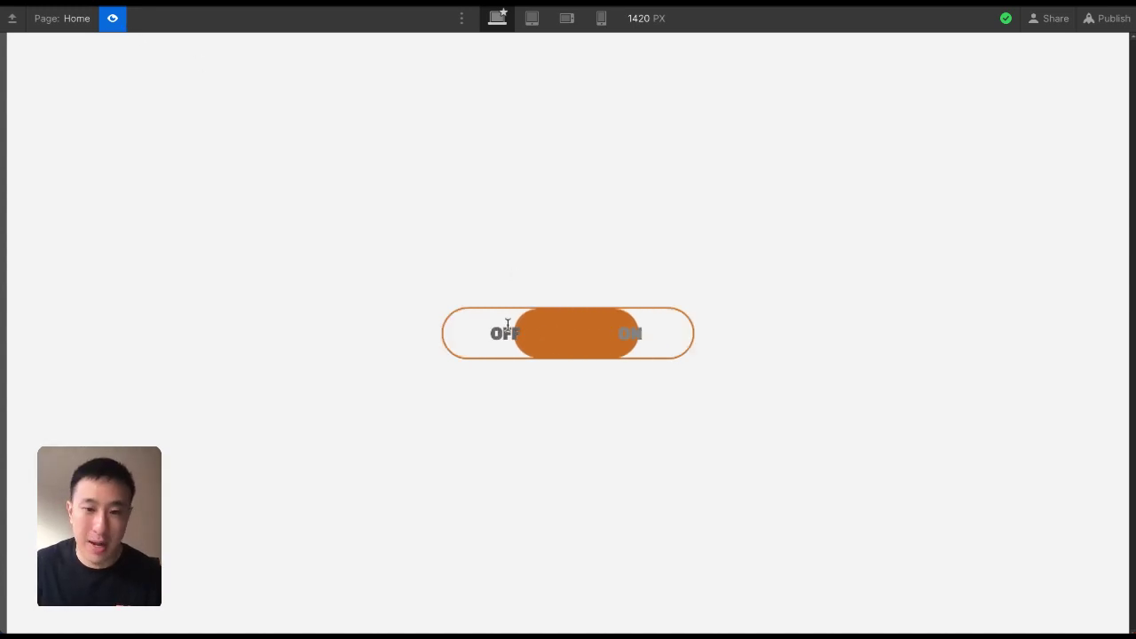
click(630, 333)
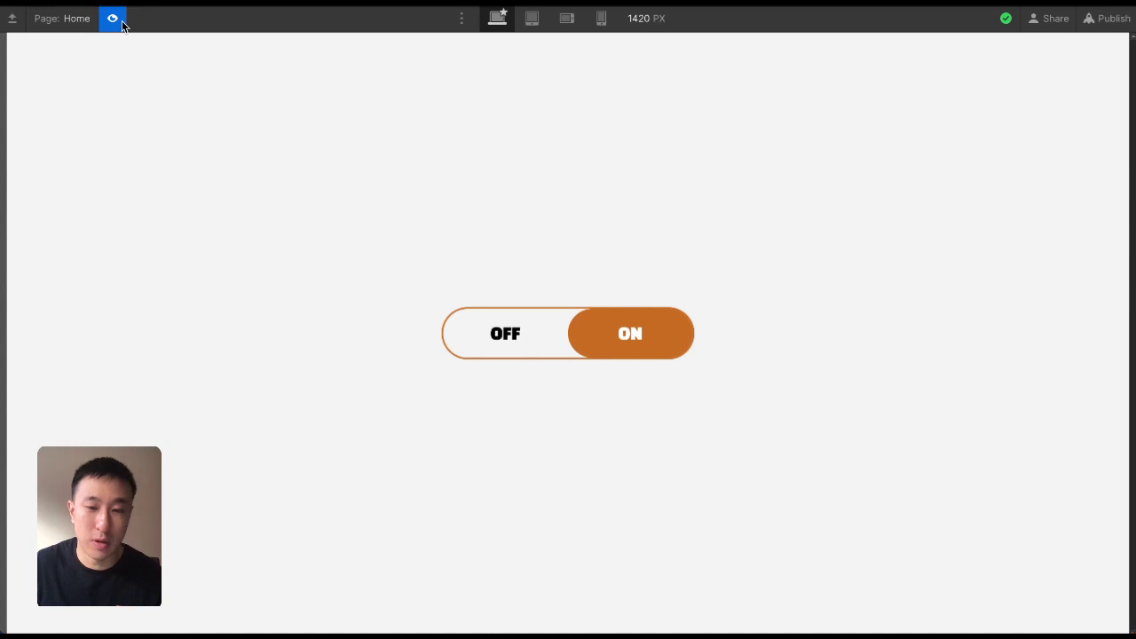
click(121, 24)
Set the cursor to pointer on the base text-toggle class inherited by the ON label
click(577, 324)
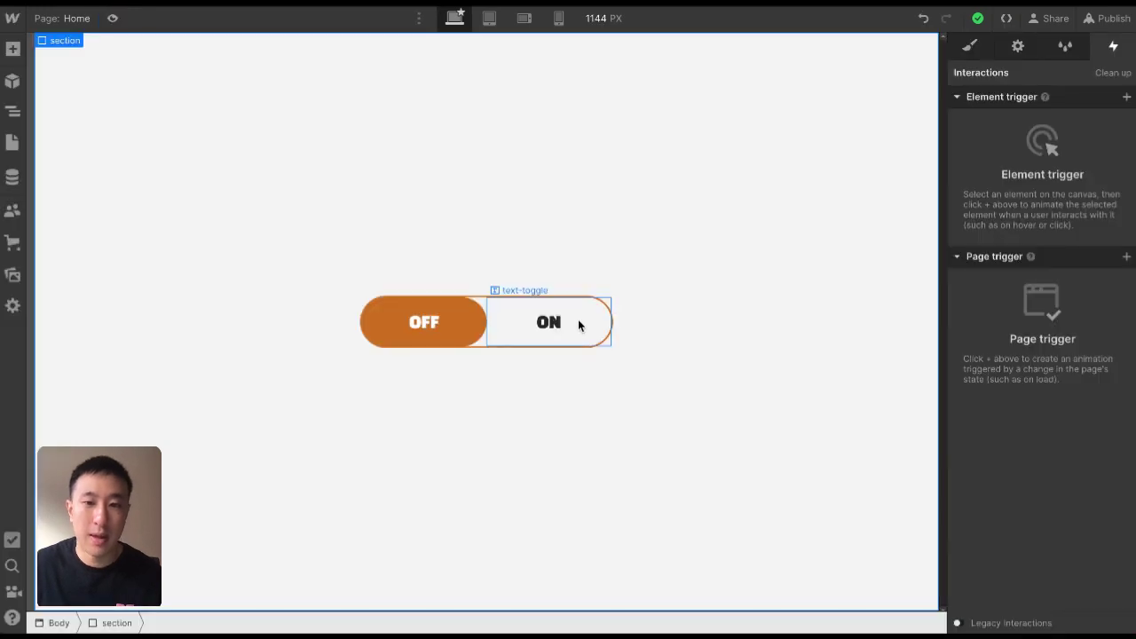
click(970, 47)
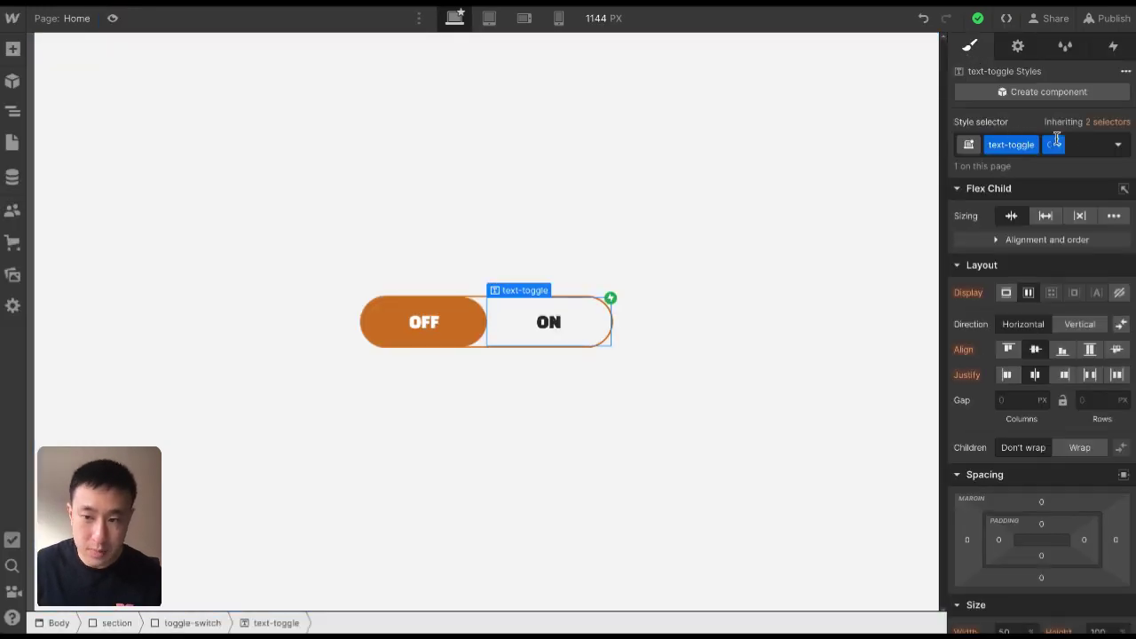
click(1111, 122)
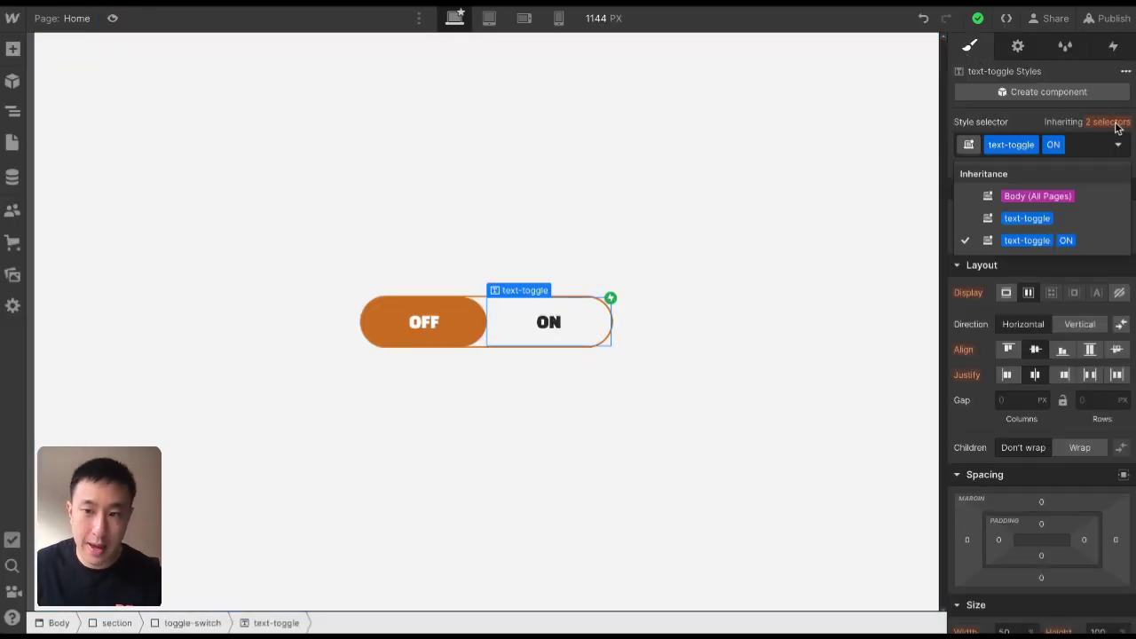
click(1022, 218)
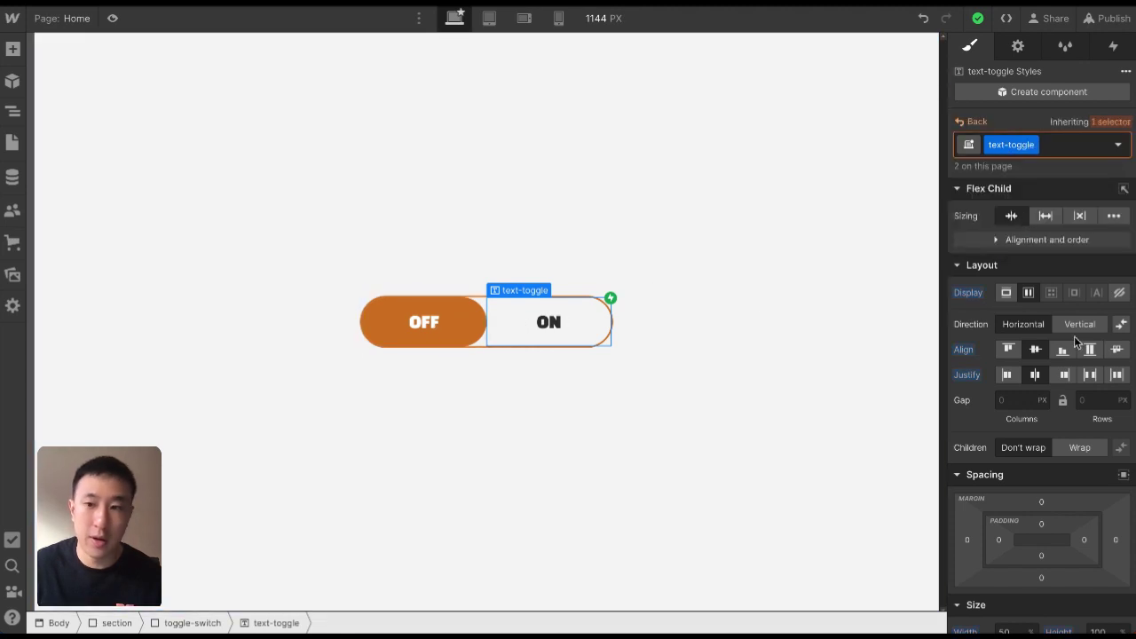
scroll(1074, 335, down, 10)
click(1045, 585)
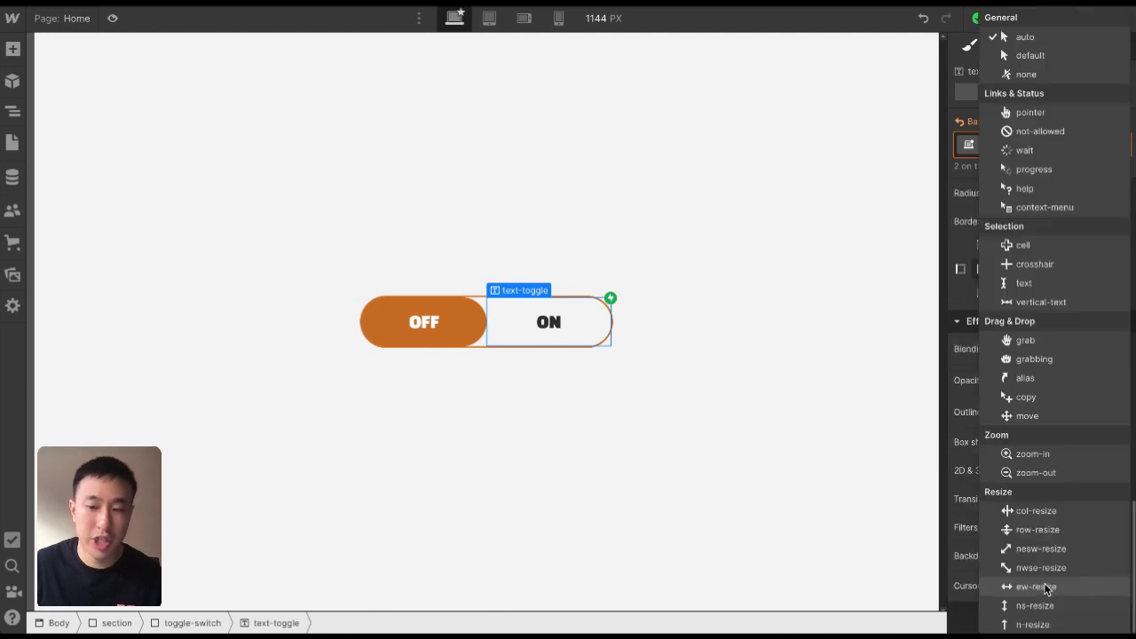
click(1030, 112)
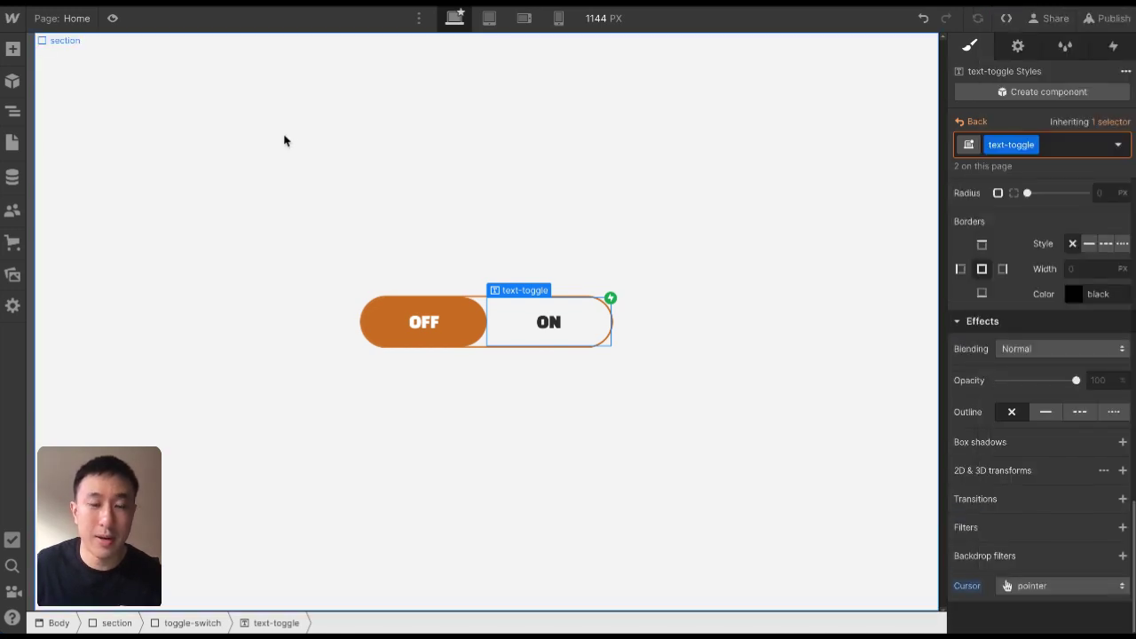
Preview the page to check the cursor over the switch's edges and labels, then leave the preview
click(284, 139)
click(112, 17)
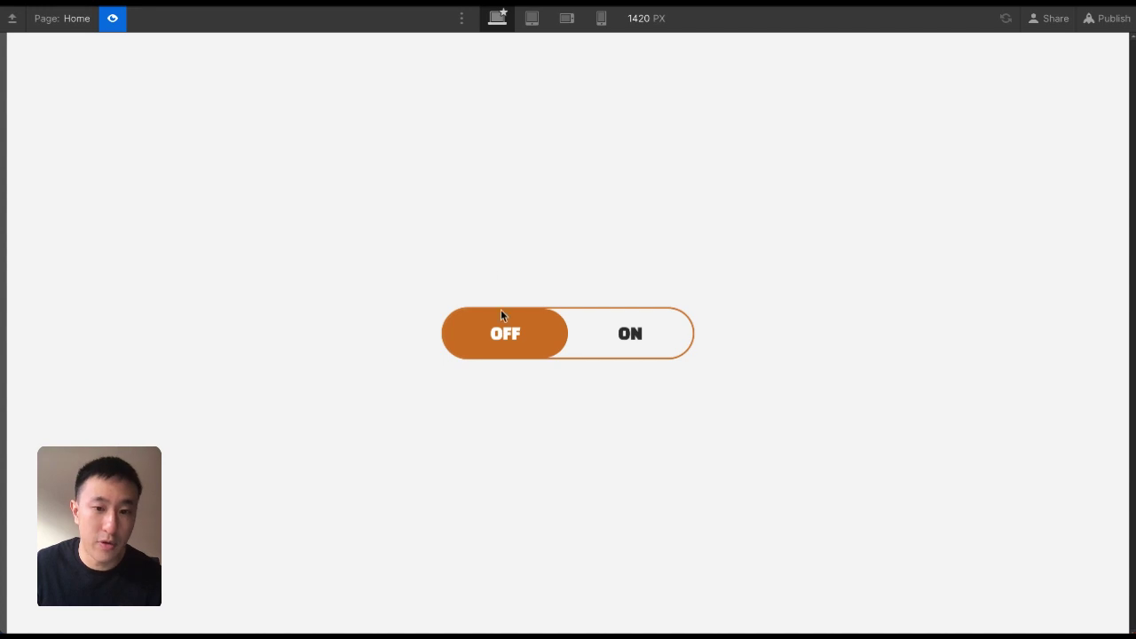
click(690, 317)
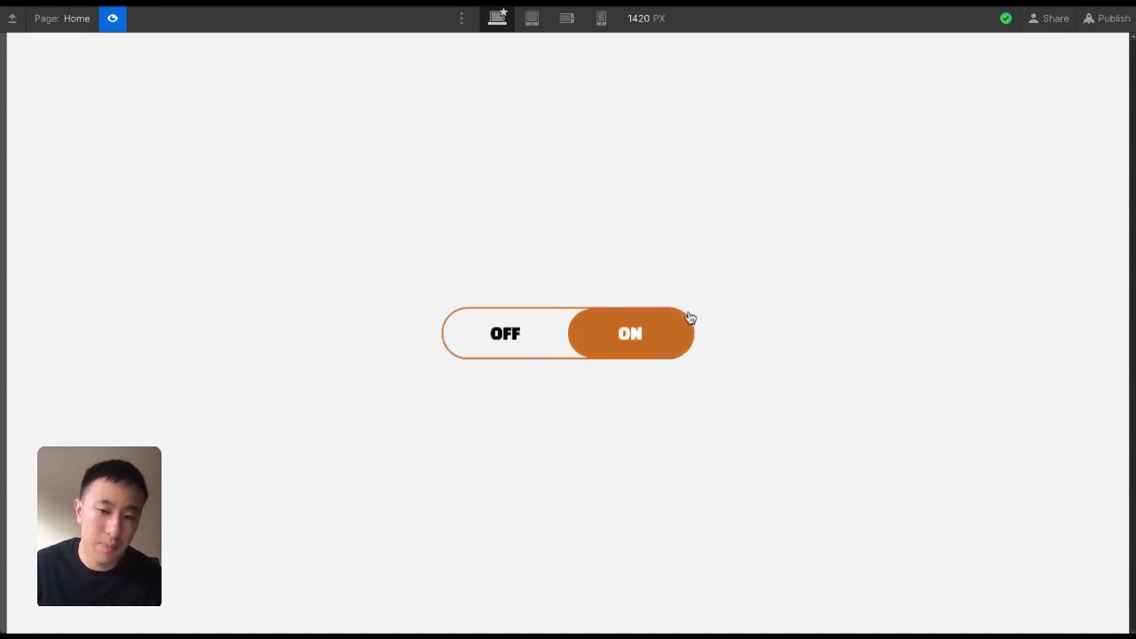
click(515, 333)
click(111, 17)
Set the border radius of the base text-toggle class inherited by the ON label to 50 VW
click(586, 325)
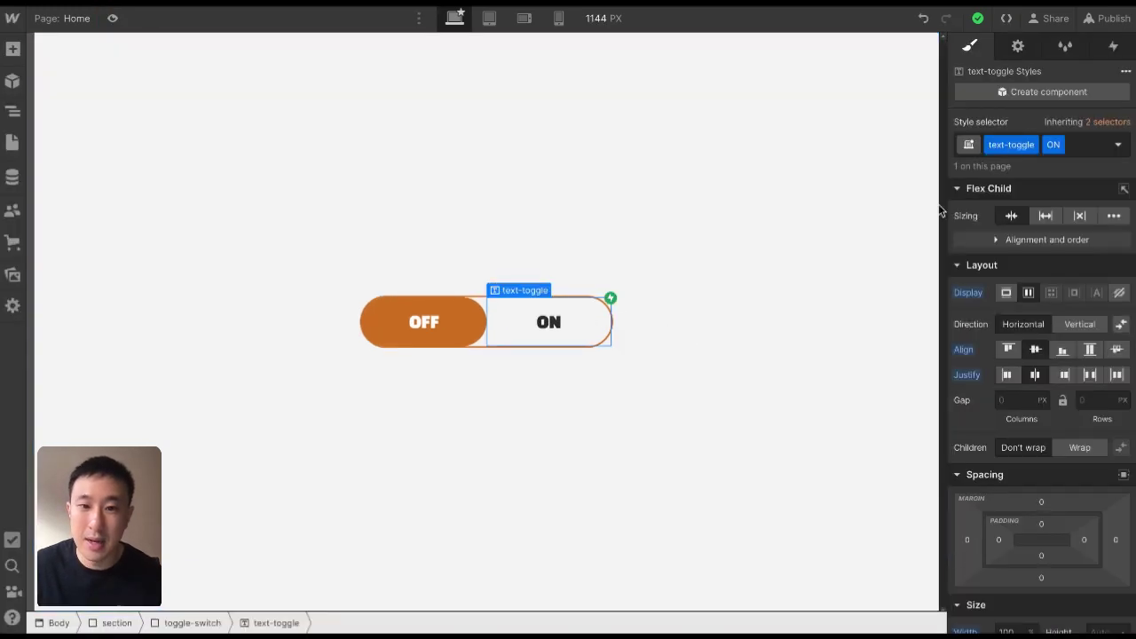
click(1110, 122)
click(1081, 215)
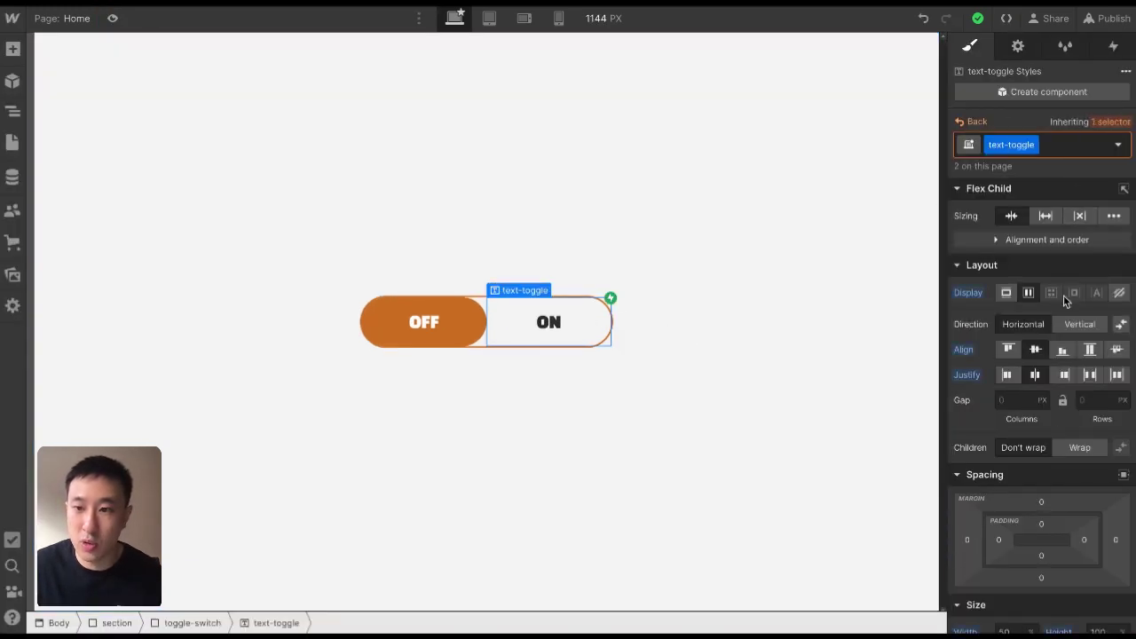
scroll(1056, 400, down, 10)
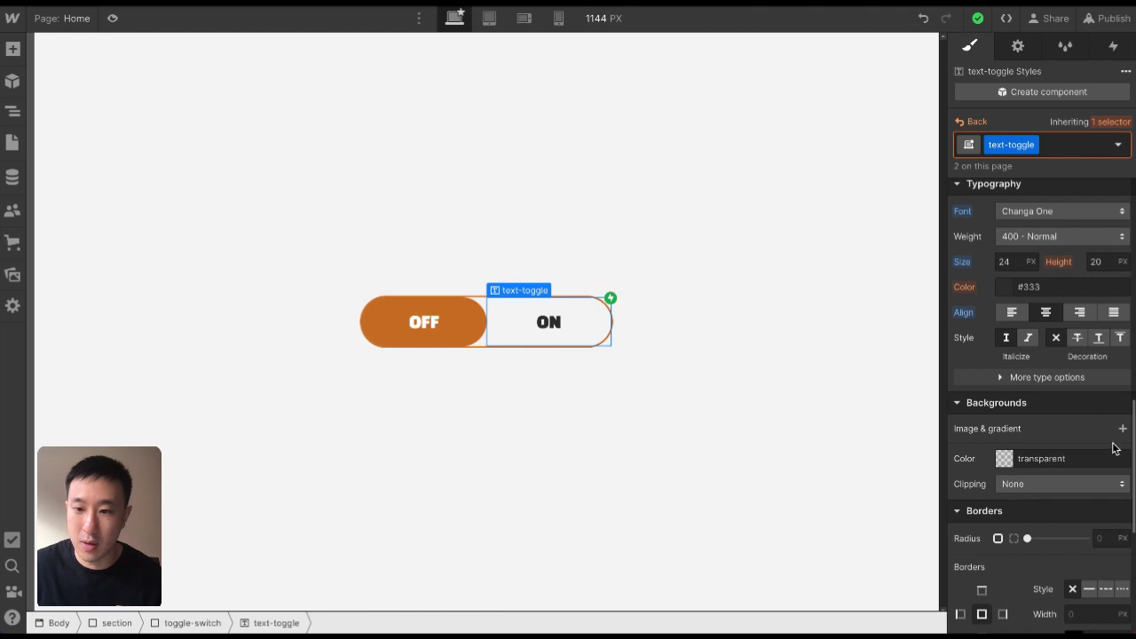
click(1102, 538)
text(5)
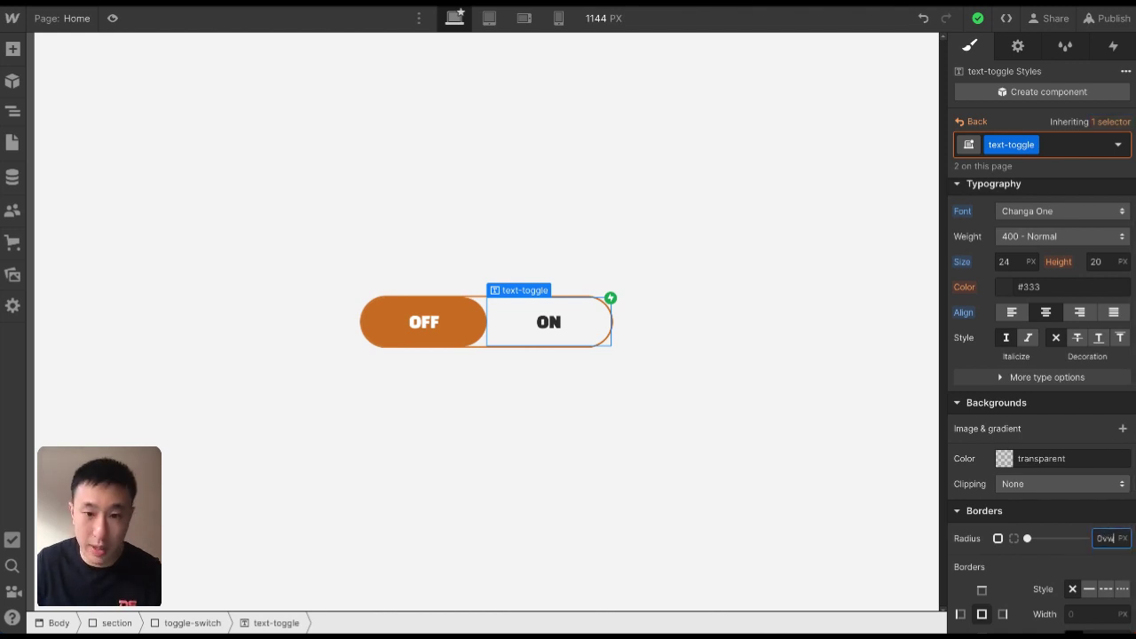
text(0vw)
key(Return)
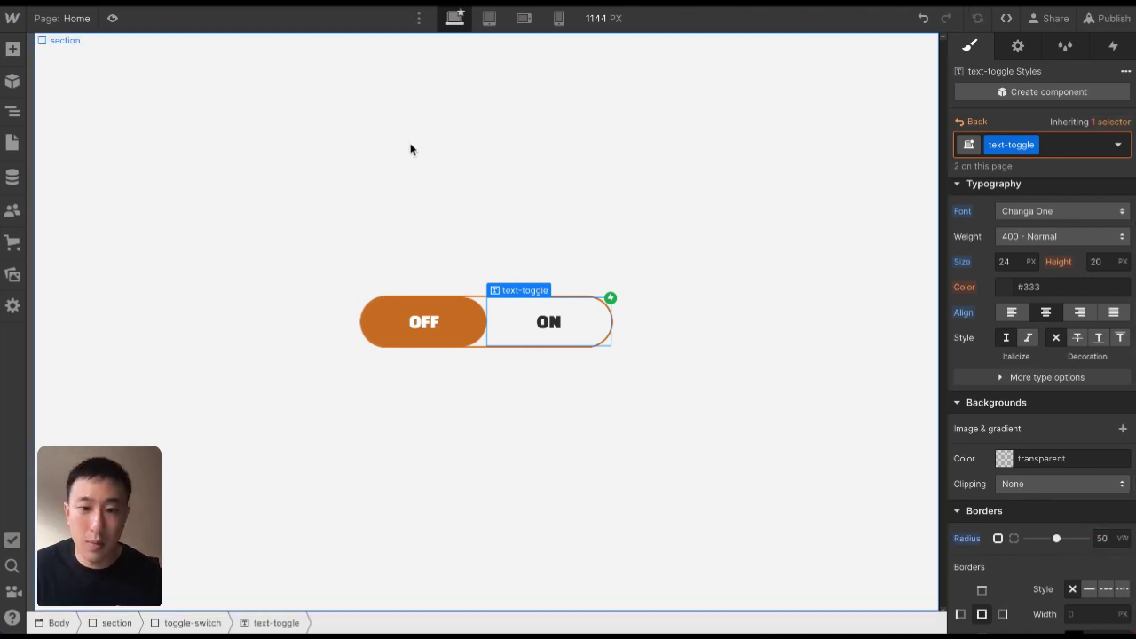
Preview the page, check the rounded clickable area at the switch's corner and toggle between ON and OFF, then leave the preview
click(157, 35)
click(112, 17)
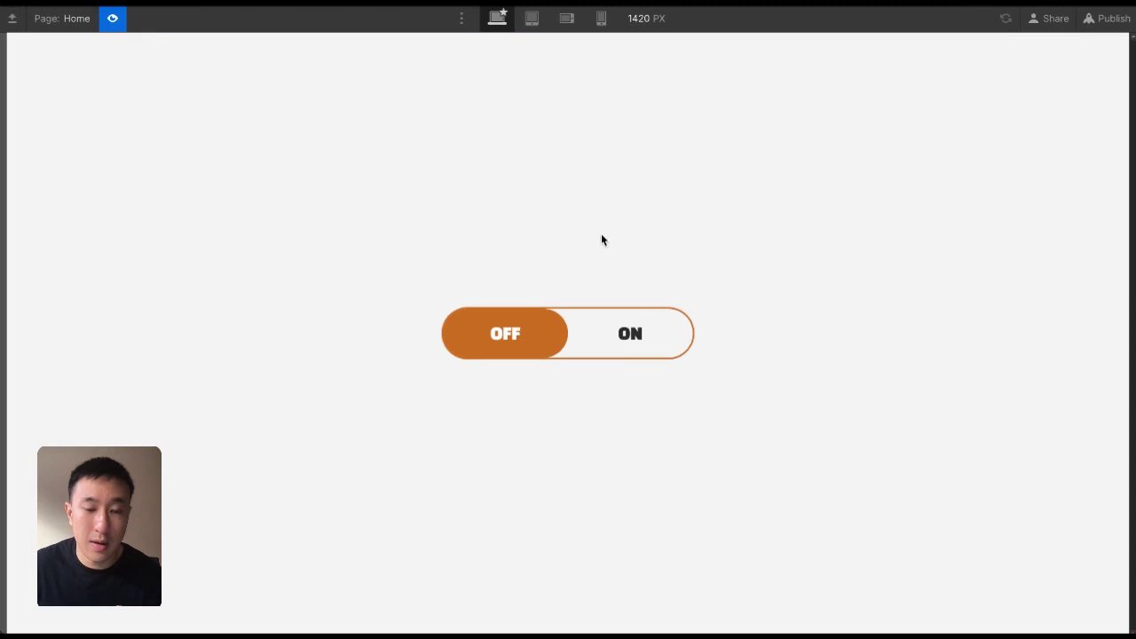
double_click(688, 310)
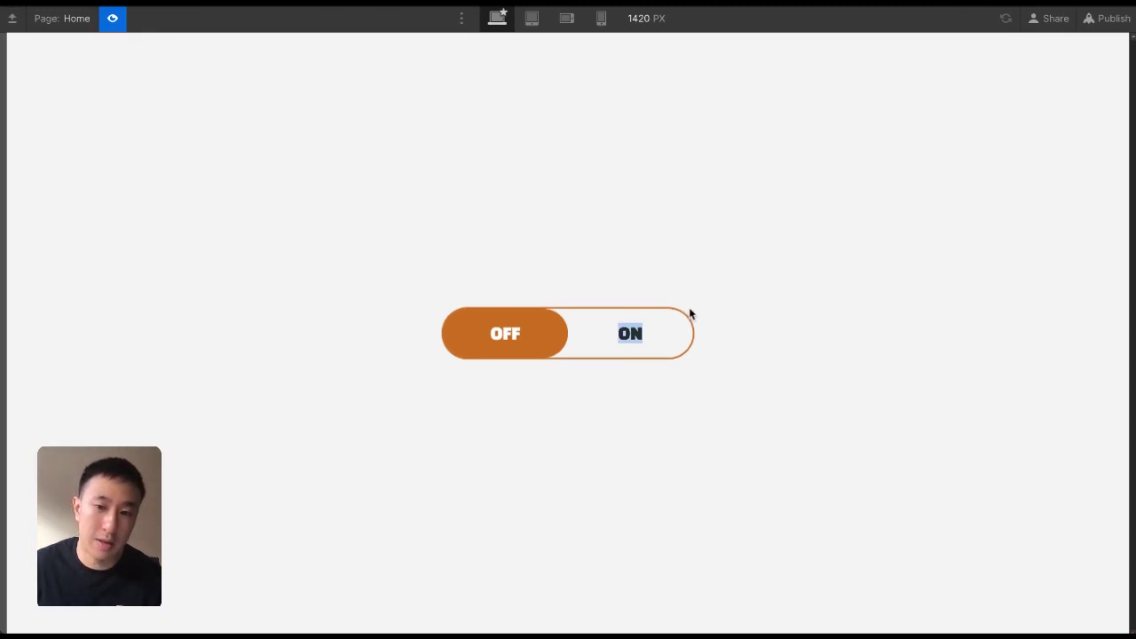
click(692, 274)
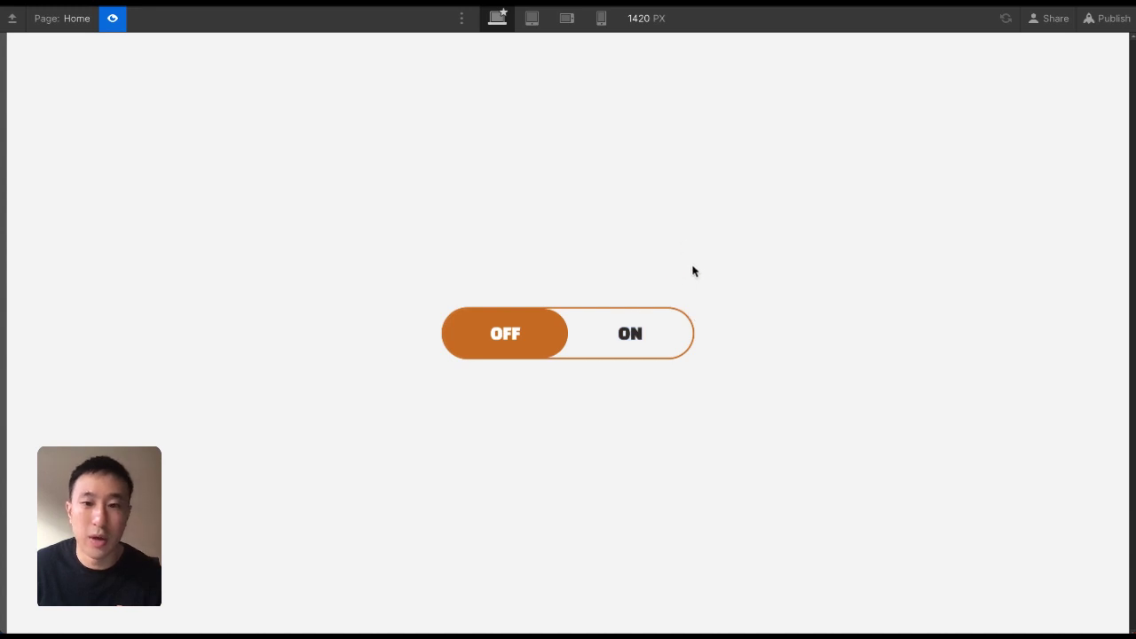
click(644, 344)
click(542, 345)
click(626, 344)
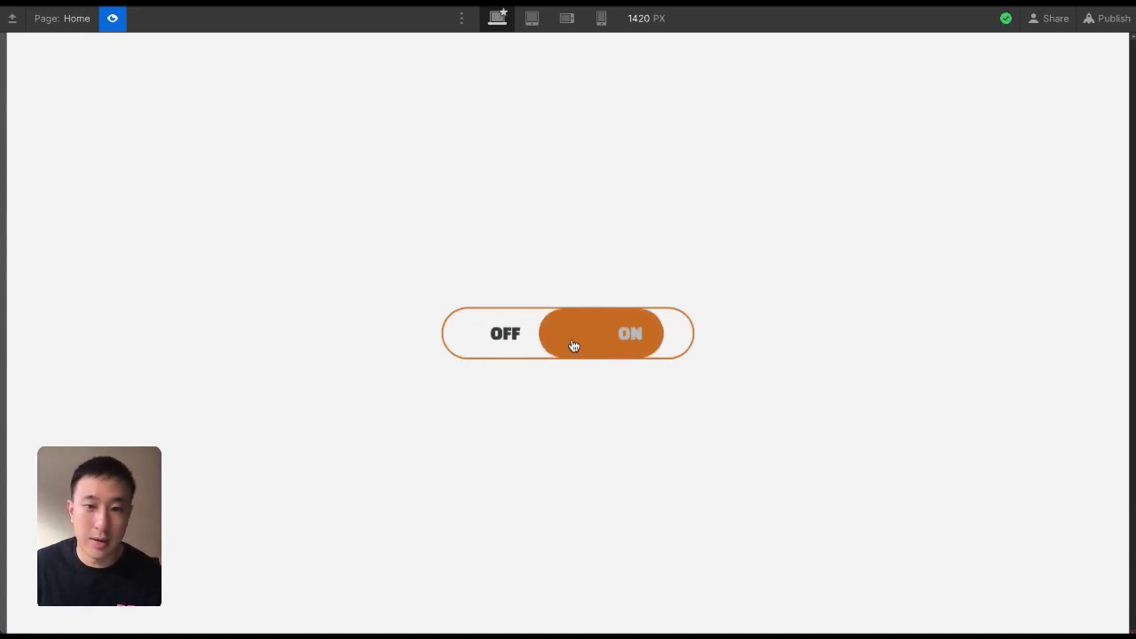
click(489, 340)
click(606, 340)
click(122, 22)
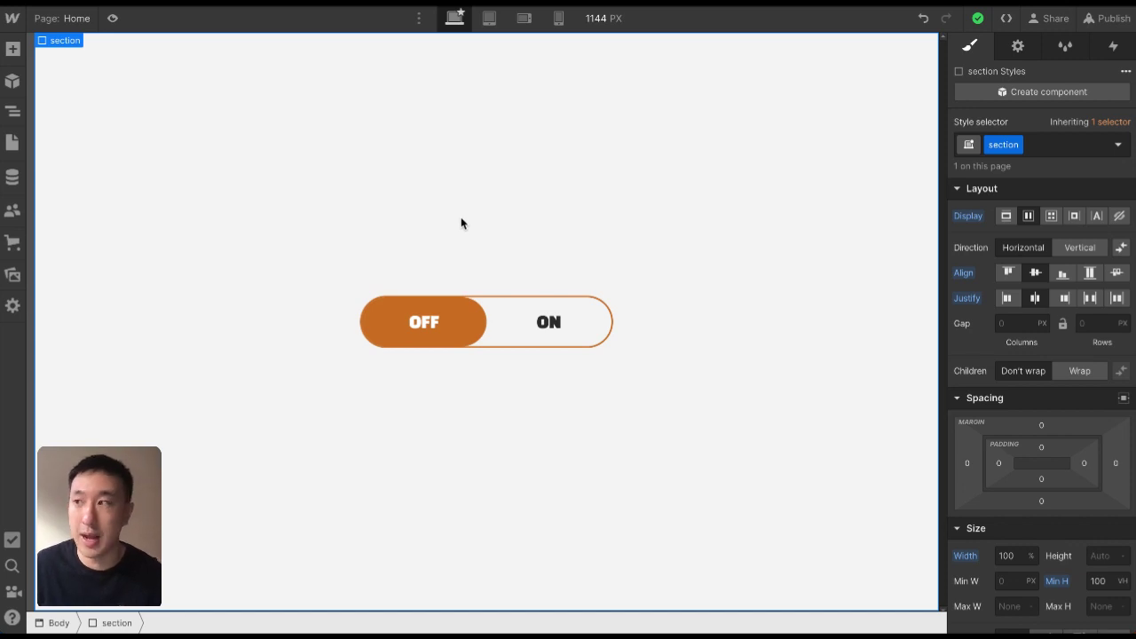
Change the switch's label texts from OFF to LIGHT and from ON to DARK
double_click(421, 325)
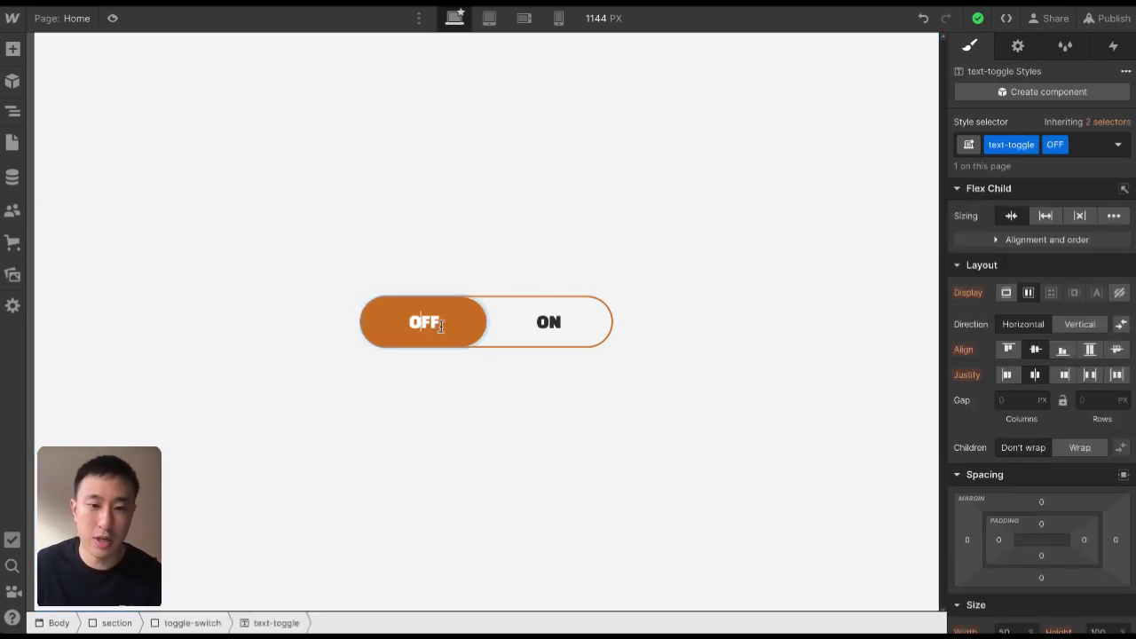
double_click(441, 325)
click(461, 323)
double_click(457, 324)
text(L)
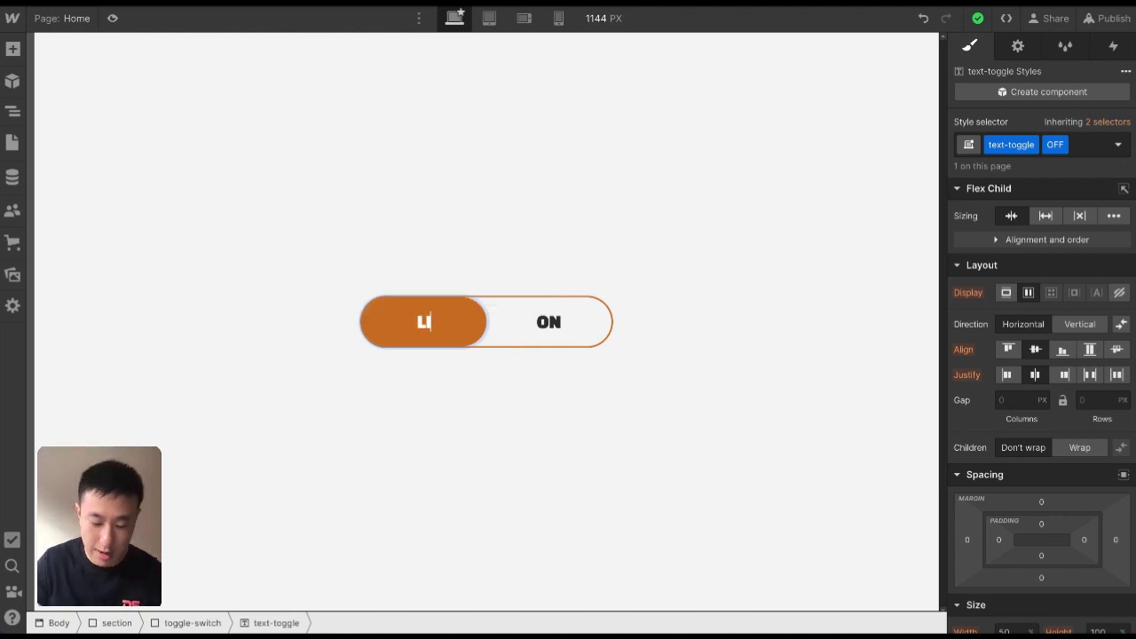
text(IGHT)
double_click(548, 323)
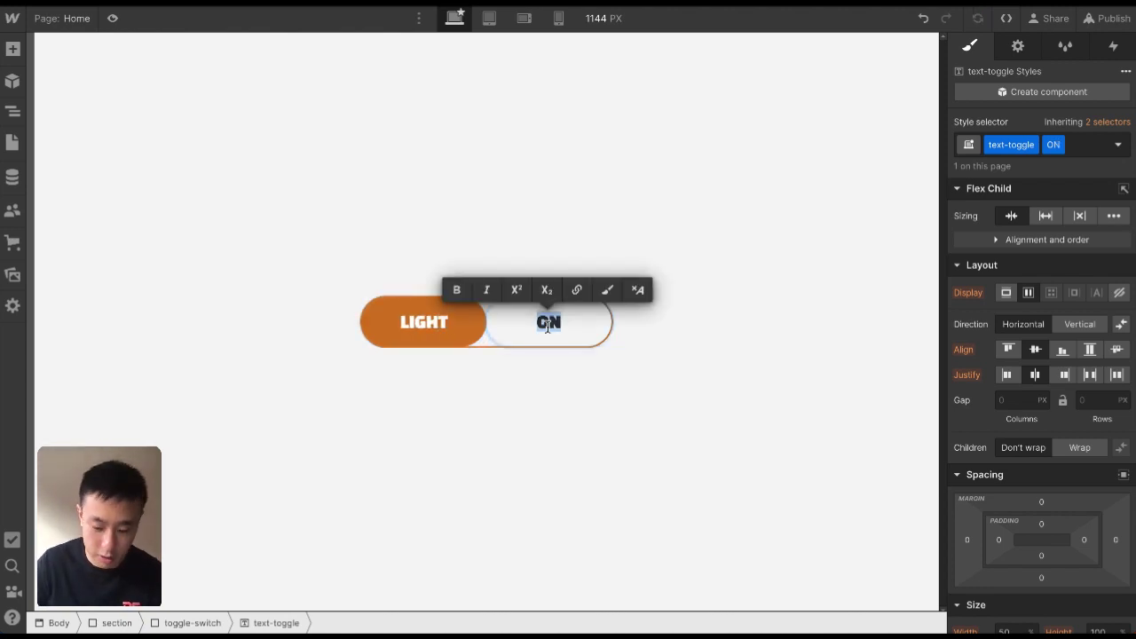
text(DARK)
click(585, 223)
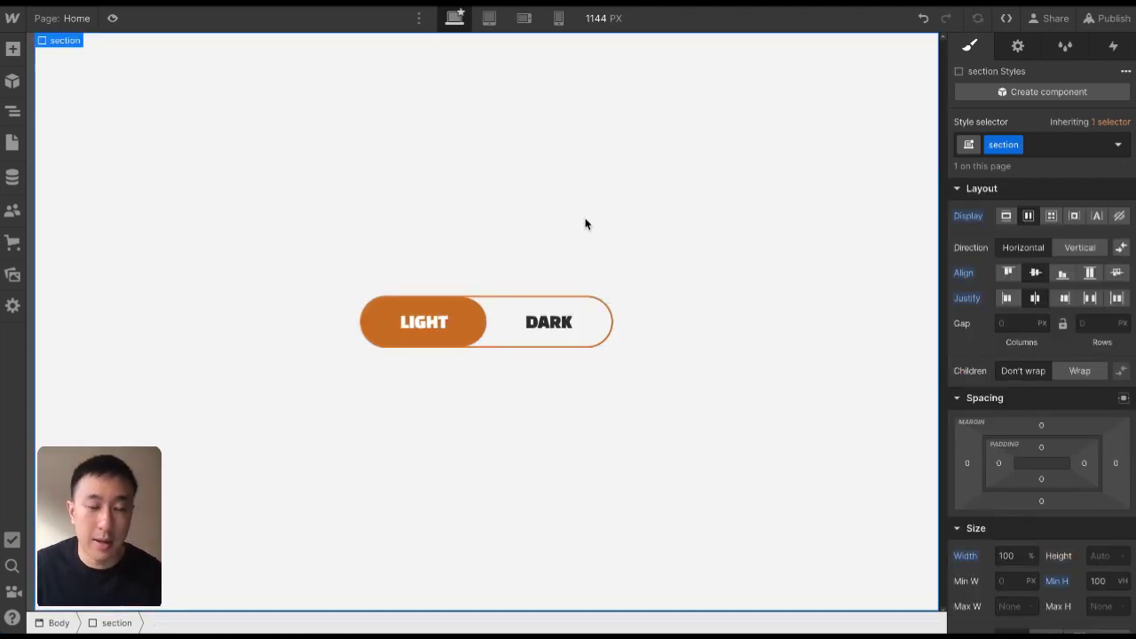
Add a BG Color action for the section to the start of the DARK label's Toggle ON animation
click(573, 312)
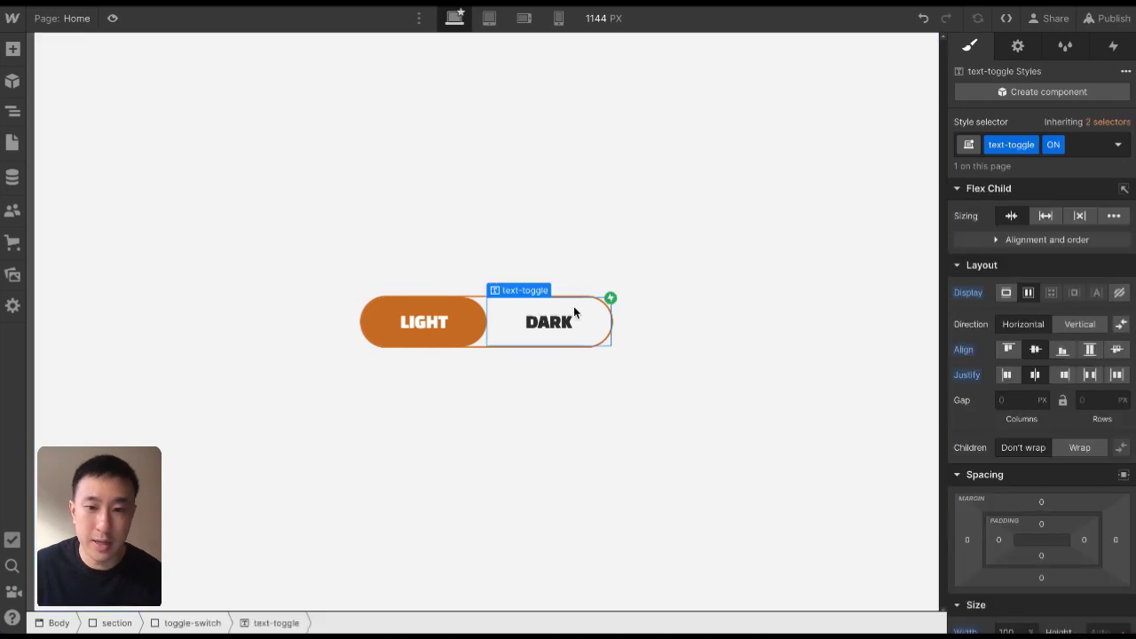
click(1112, 45)
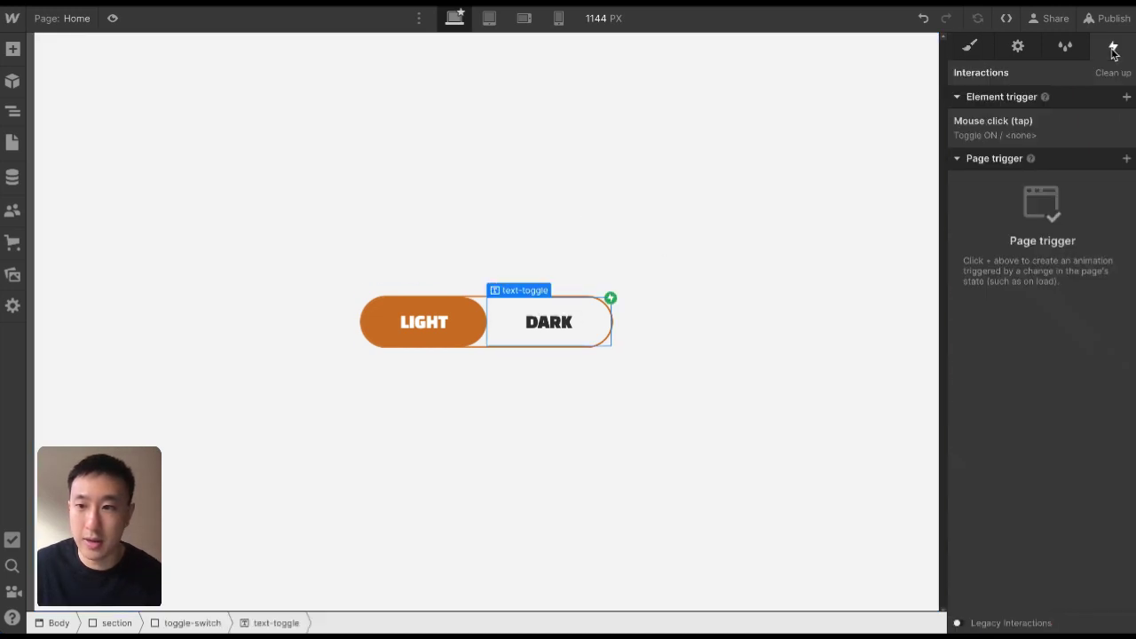
click(1042, 140)
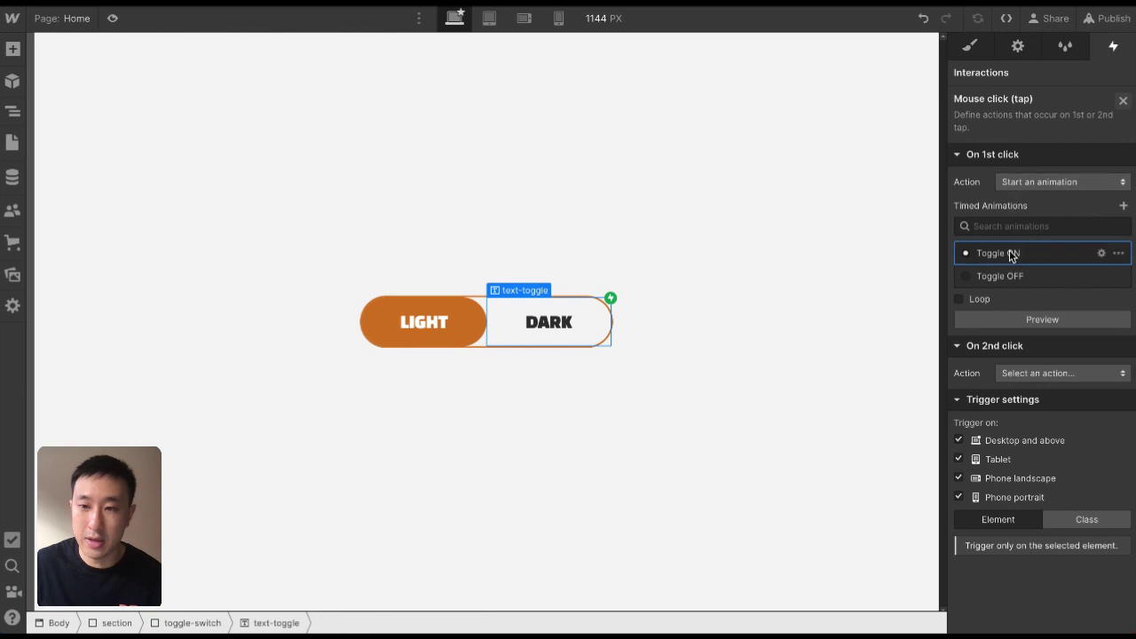
click(1012, 253)
scroll(1034, 177, down, 2)
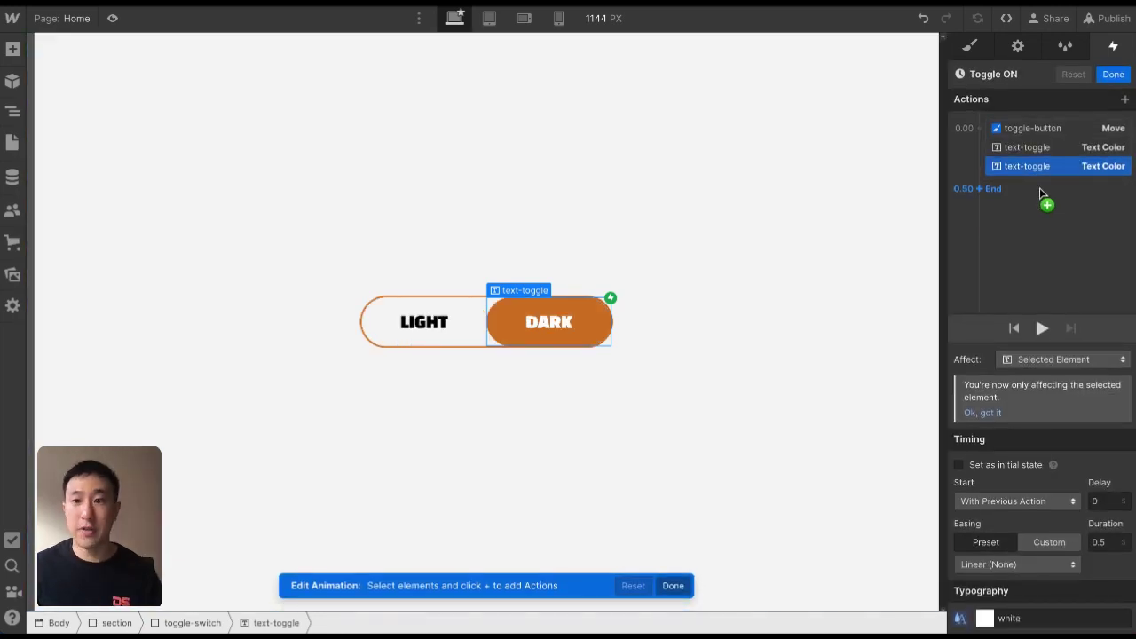
click(698, 147)
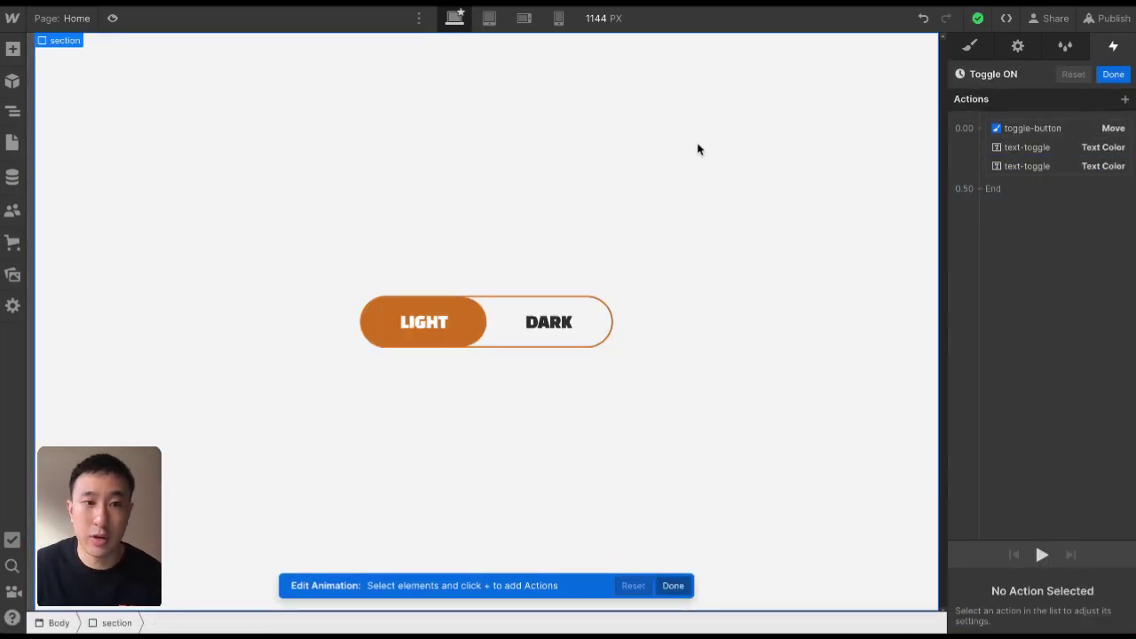
click(978, 127)
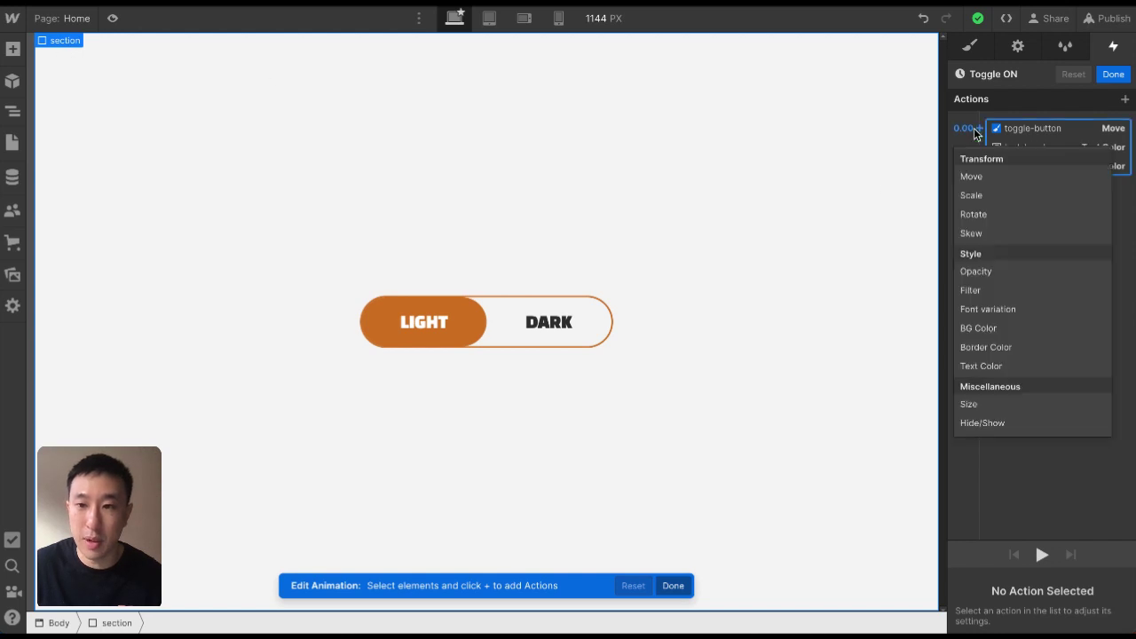
click(1003, 329)
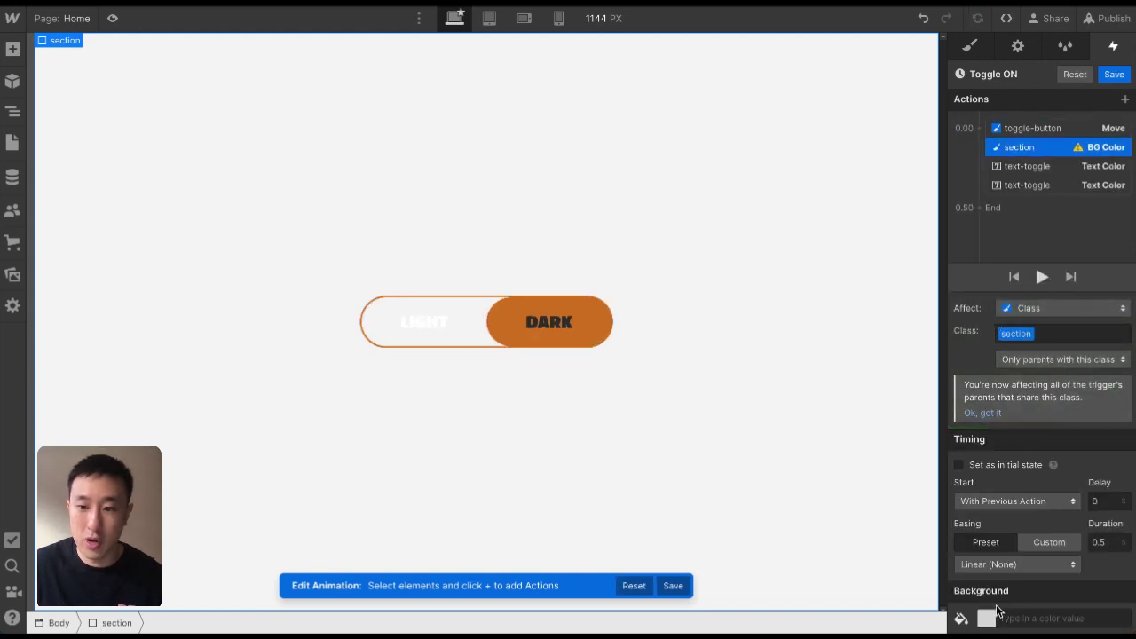
Set the section's background color in the Toggle ON animation to #272727 and save the animation
click(990, 619)
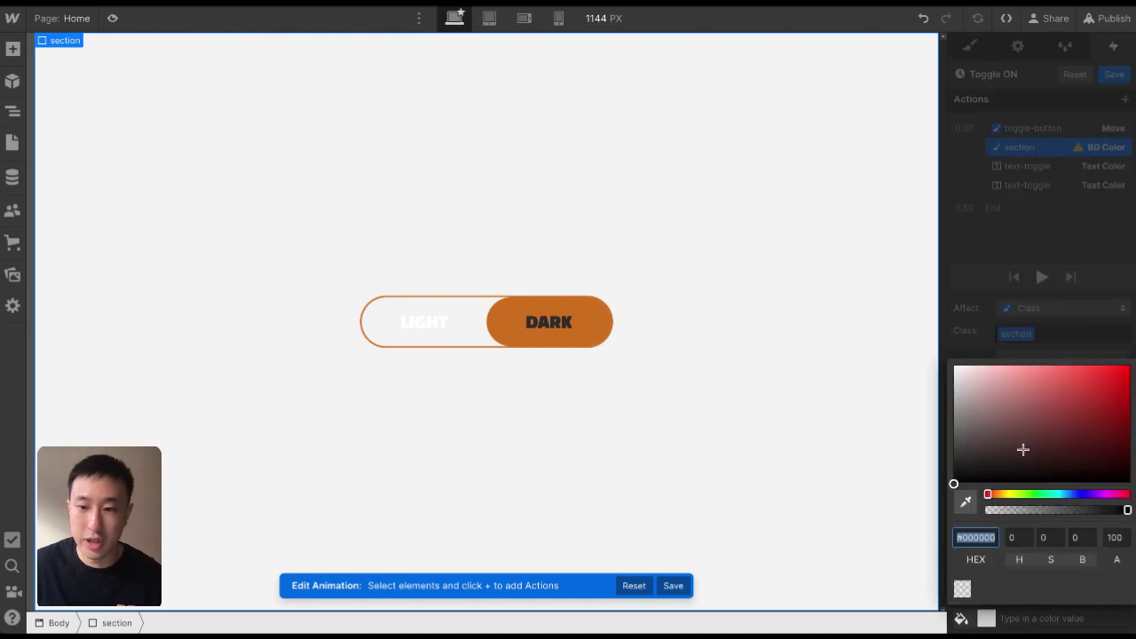
drag(1023, 450, 910, 541)
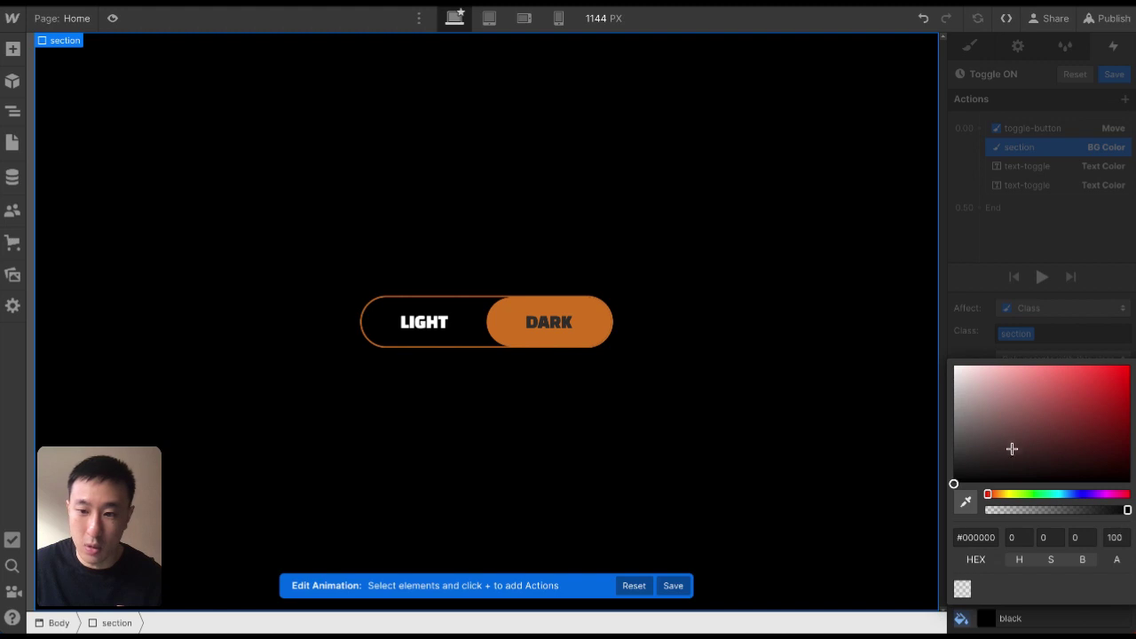
drag(1011, 448, 867, 576)
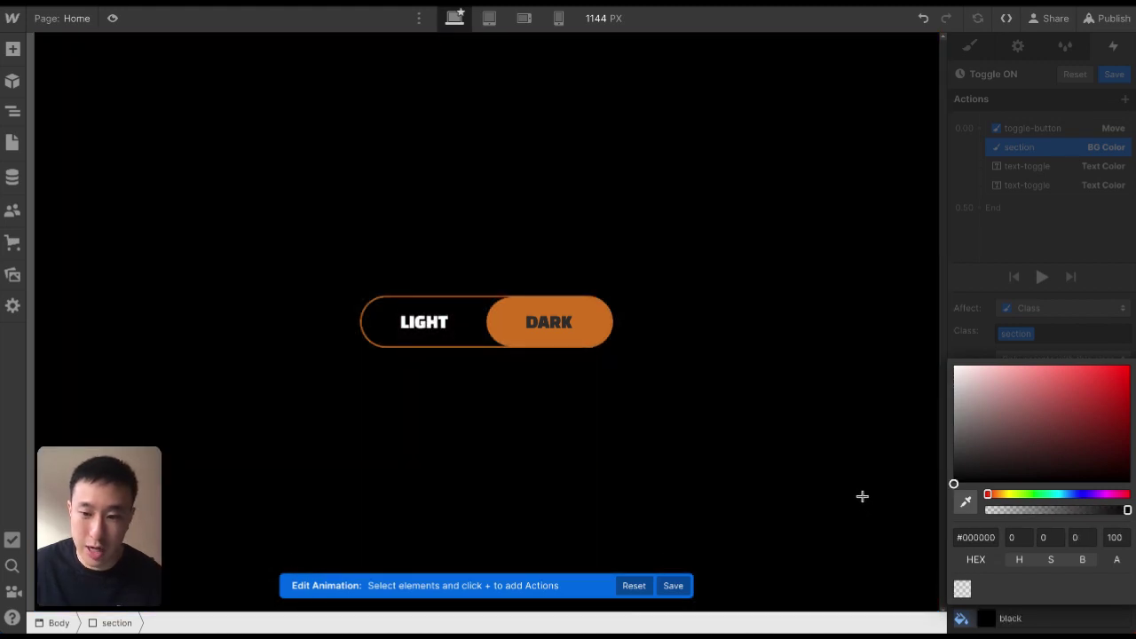
drag(861, 496, 857, 465)
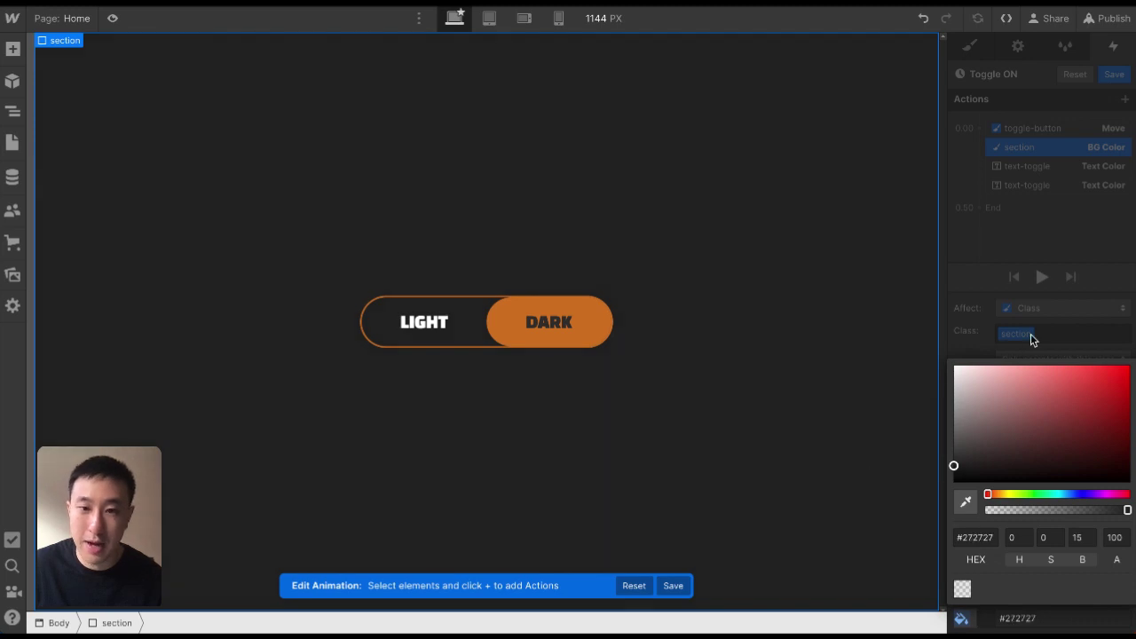
click(1049, 231)
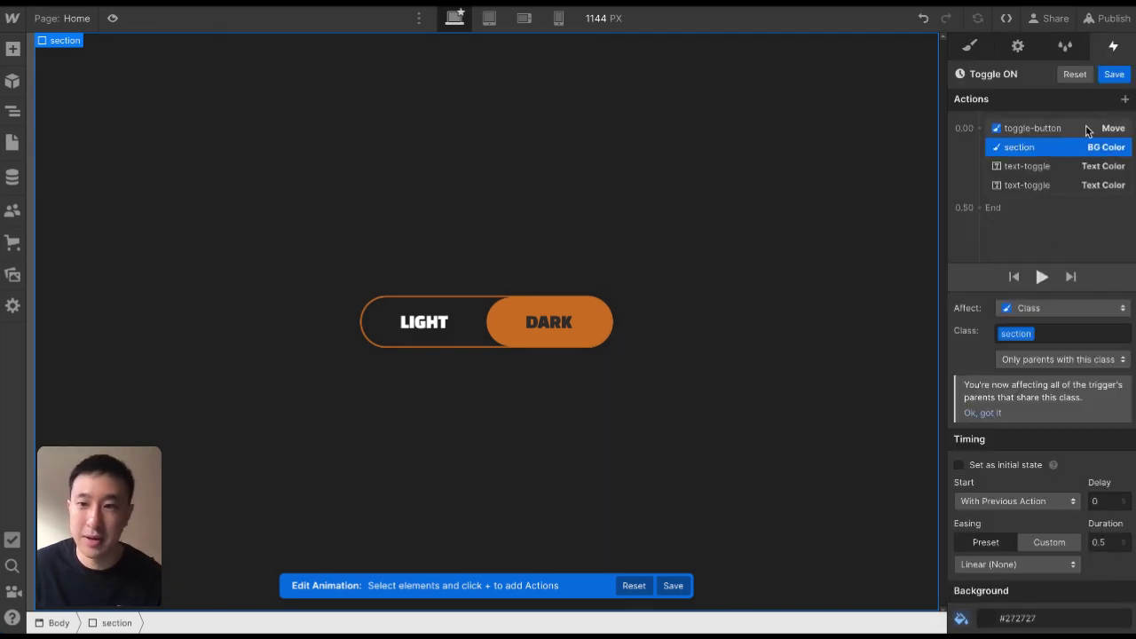
click(1114, 76)
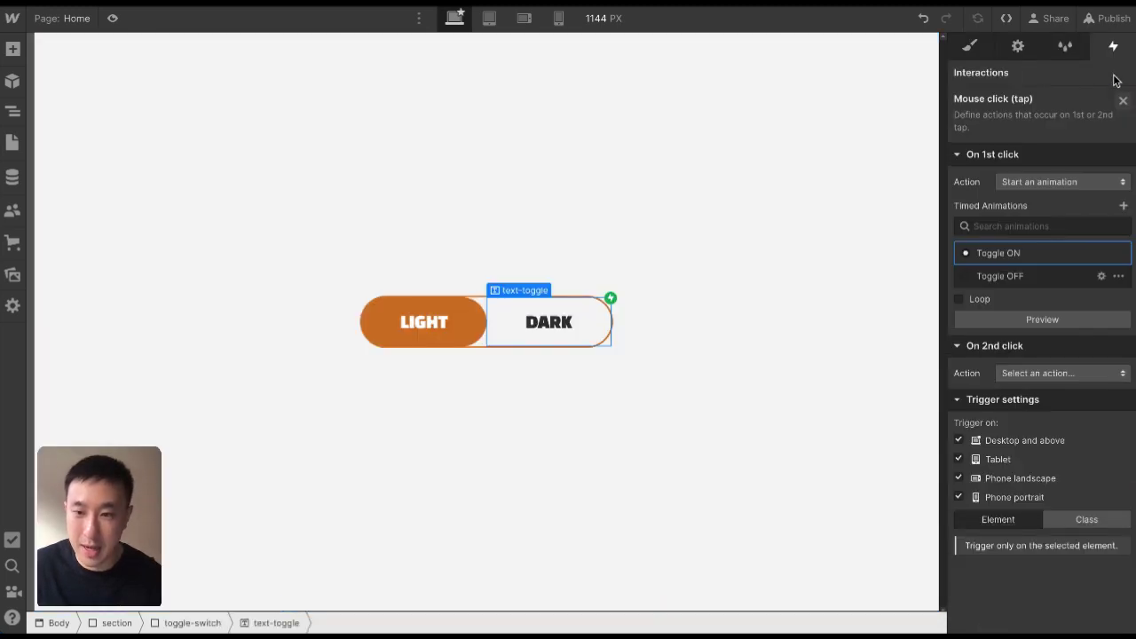
Add a BG Color action for the section to the LIGHT label's Toggle OFF animation, set it to light grey and save
click(445, 330)
click(1072, 130)
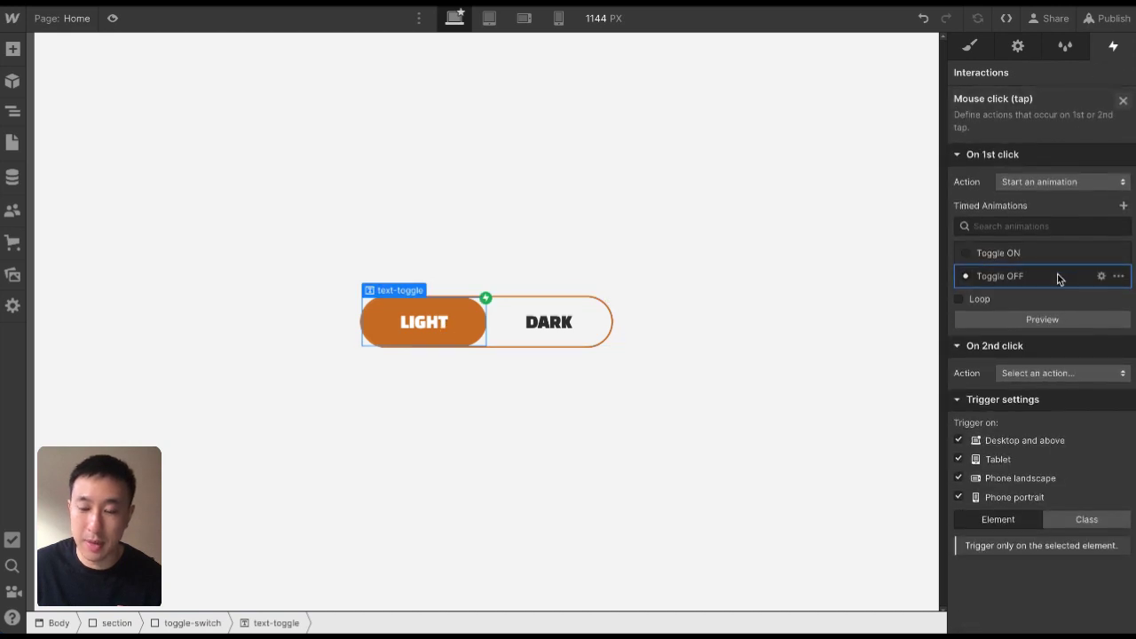
click(1060, 275)
key(z)
click(93, 97)
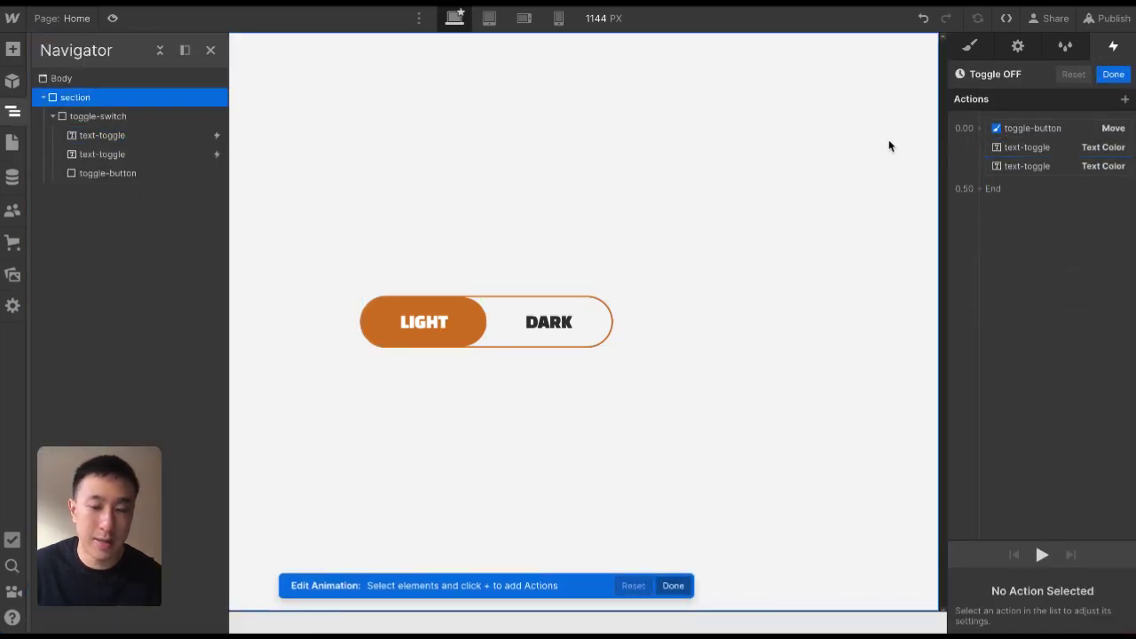
key(z)
click(979, 128)
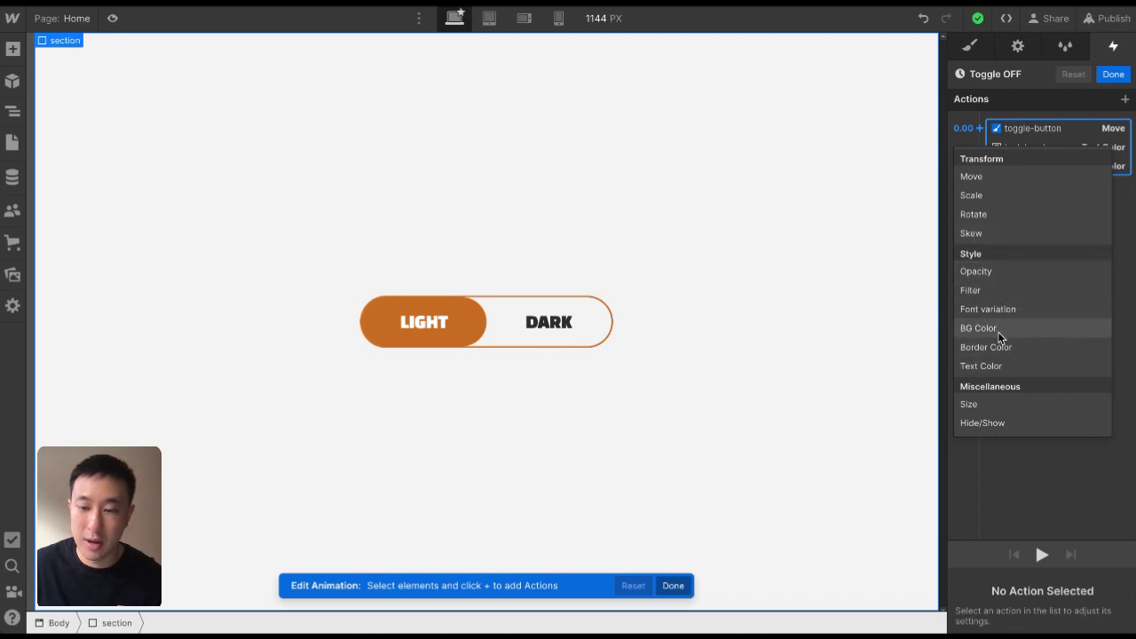
click(984, 328)
click(985, 618)
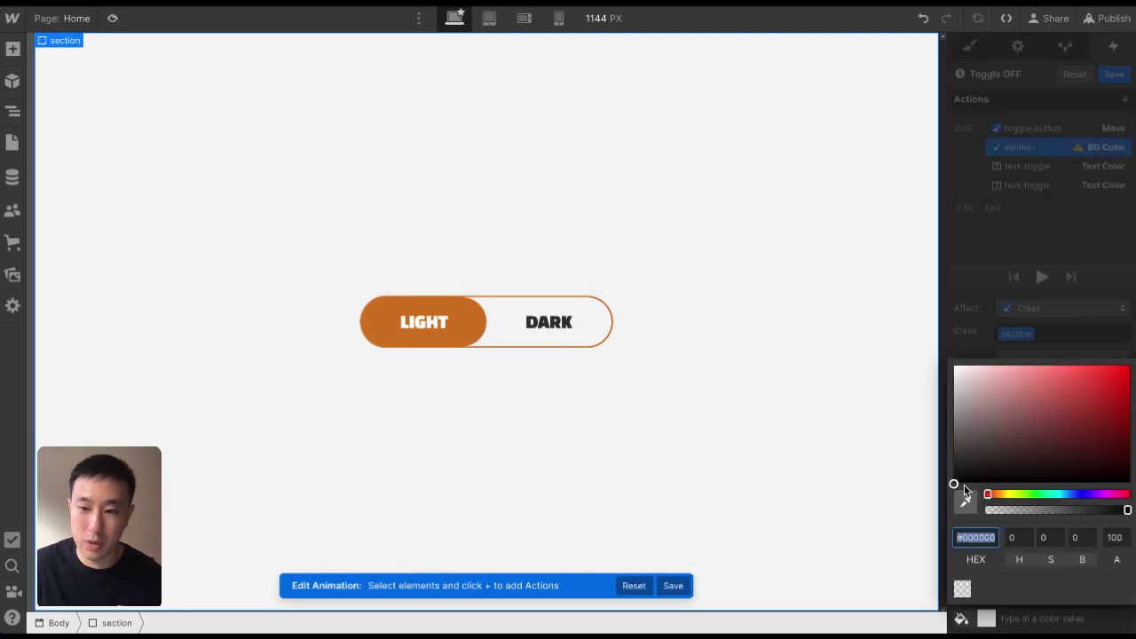
drag(954, 482, 931, 373)
click(1114, 74)
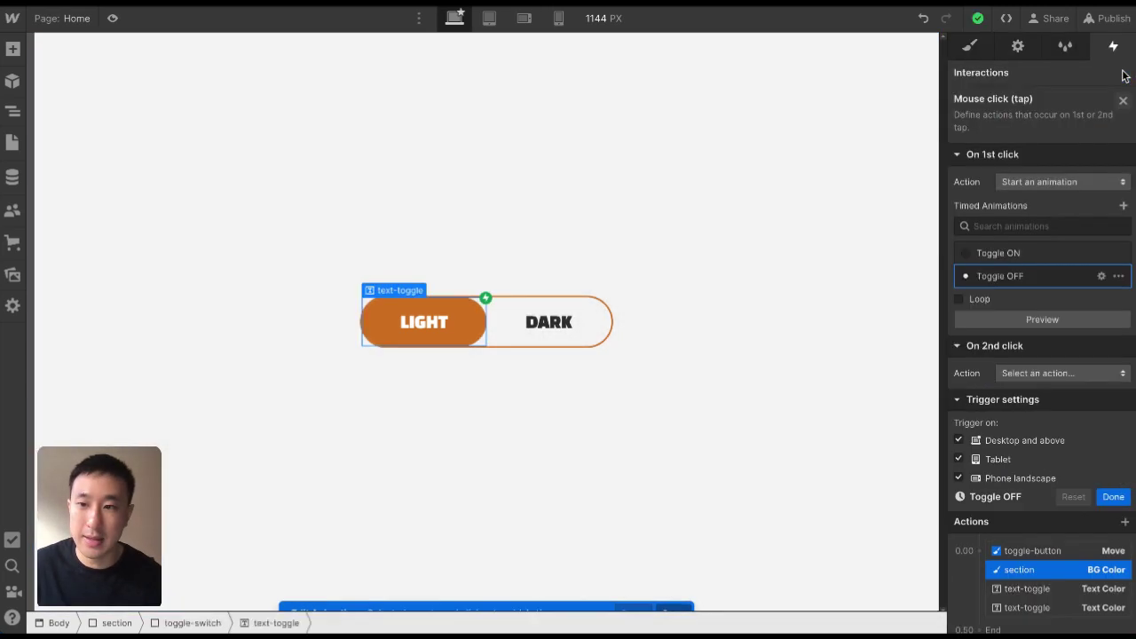
Preview the page and test the background change by switching to DARK and back to LIGHT, then return to the designer
click(602, 138)
click(112, 17)
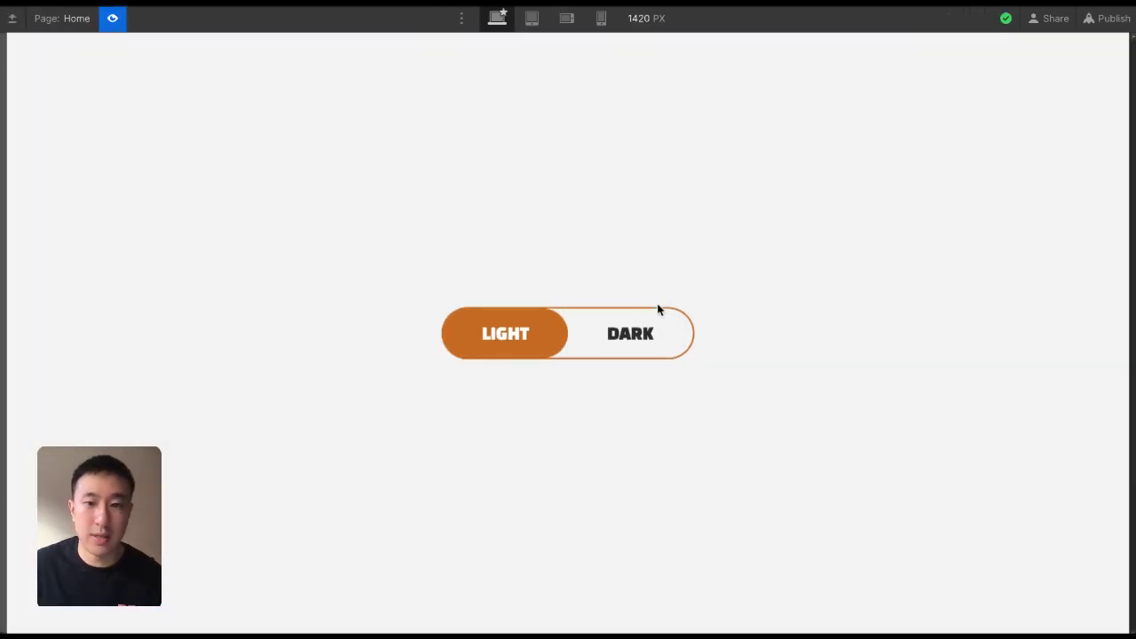
click(646, 335)
click(525, 346)
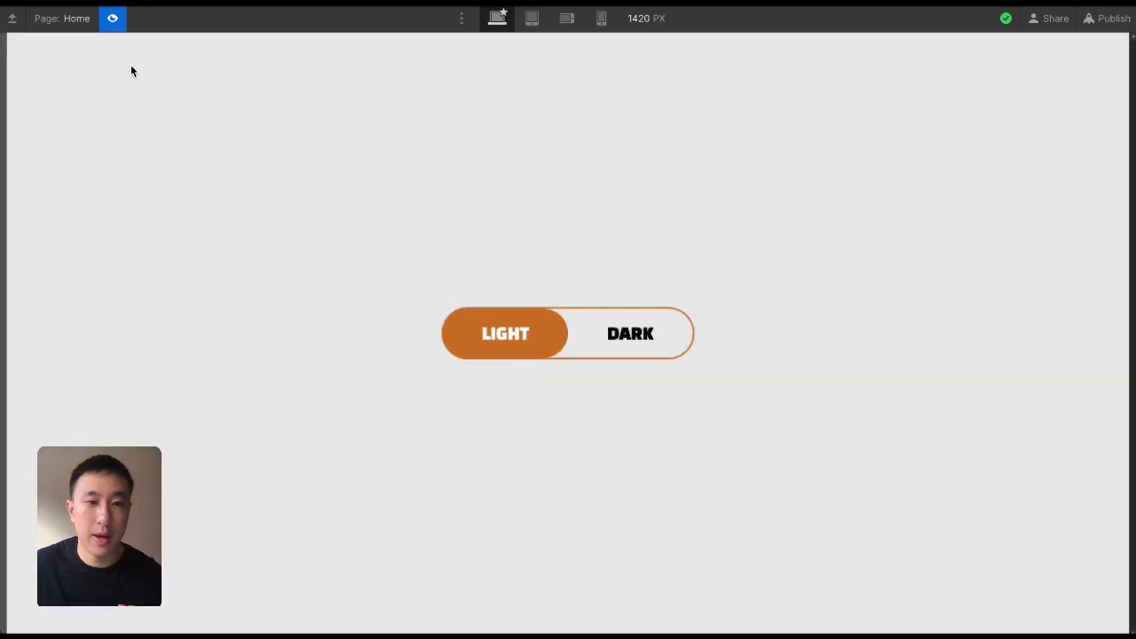
click(112, 18)
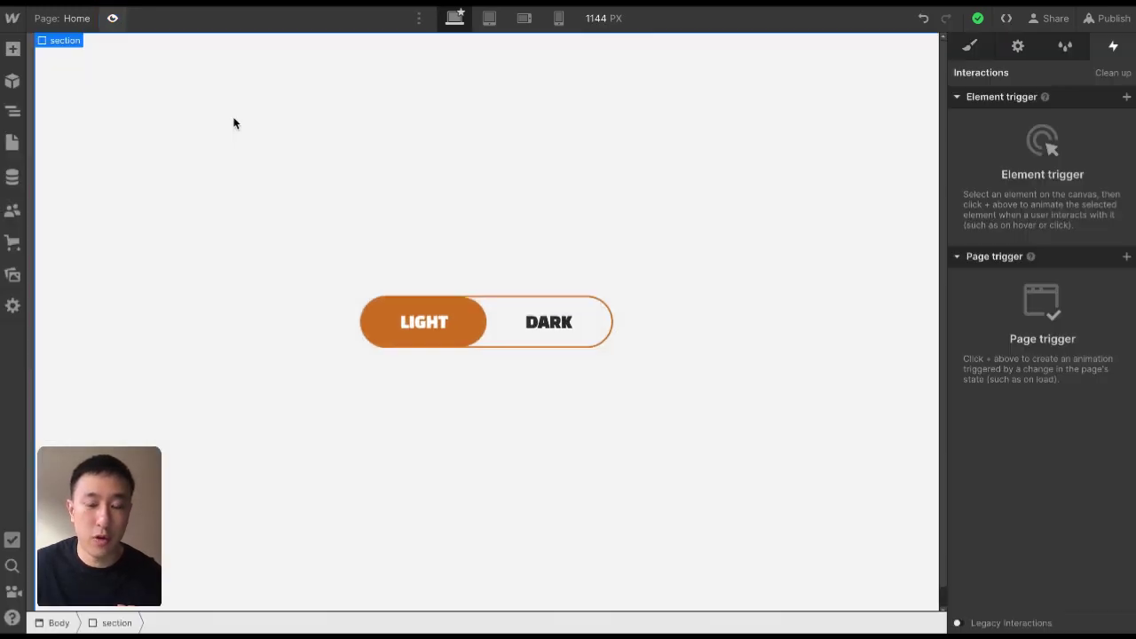
Set the duration of the section's BG Color action in the DARK label's Toggle ON animation to 0.25 s
click(568, 322)
click(1006, 137)
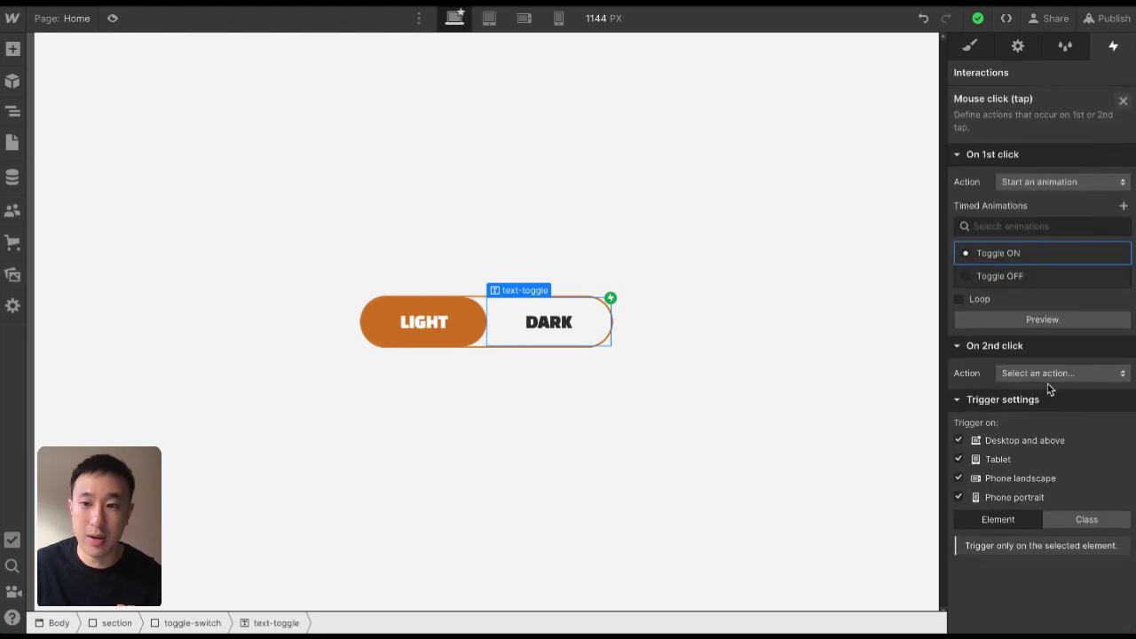
click(1024, 252)
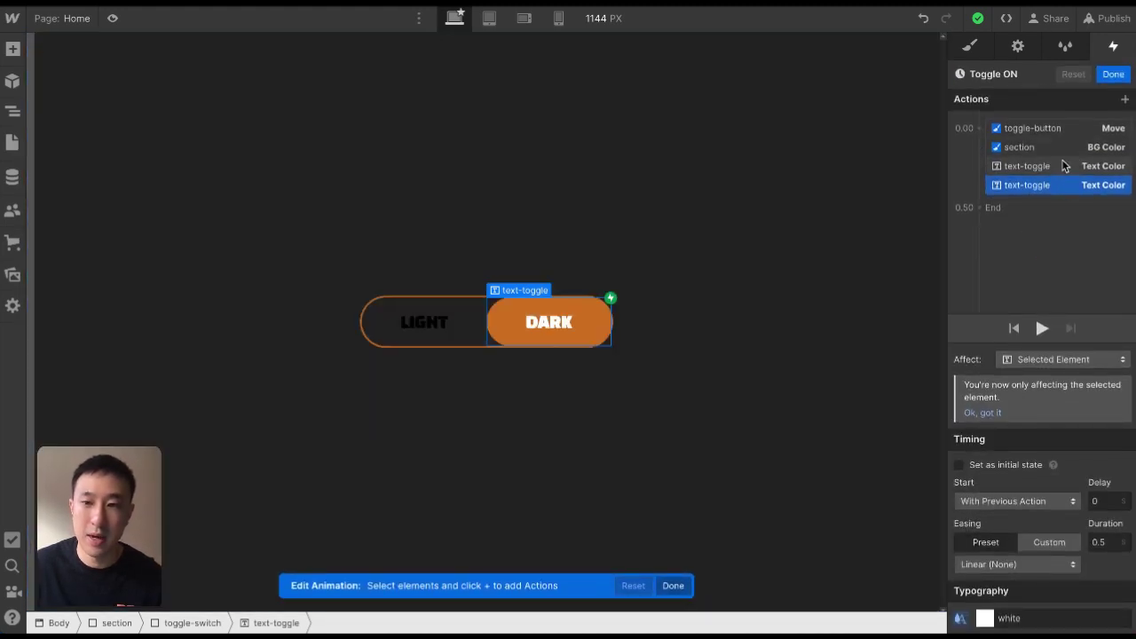
click(1063, 149)
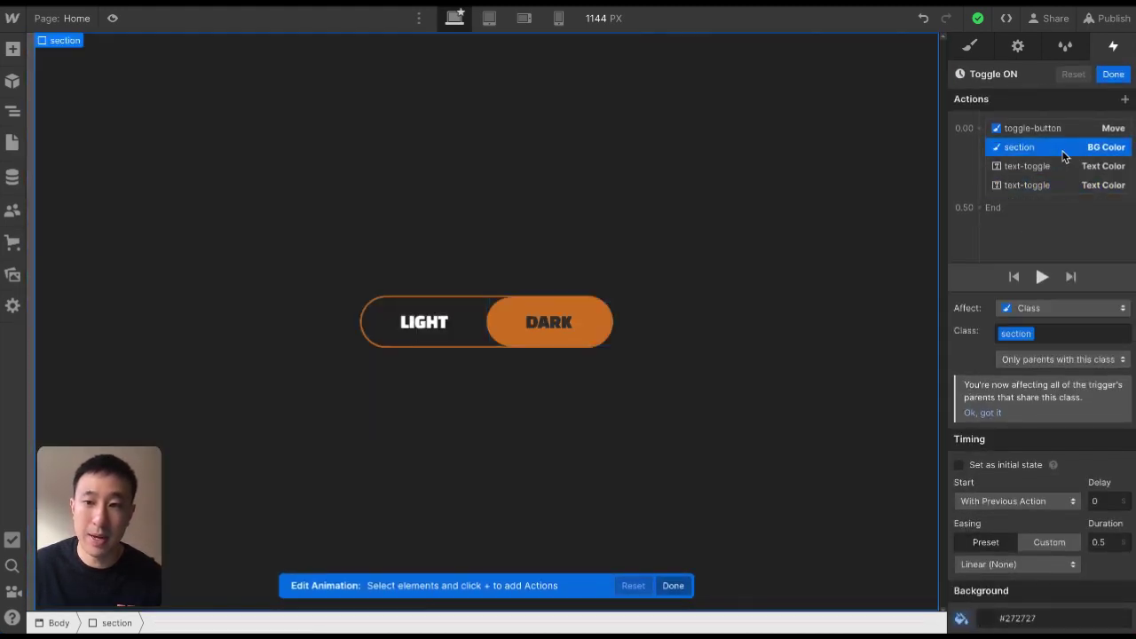
click(1104, 543)
text(0)
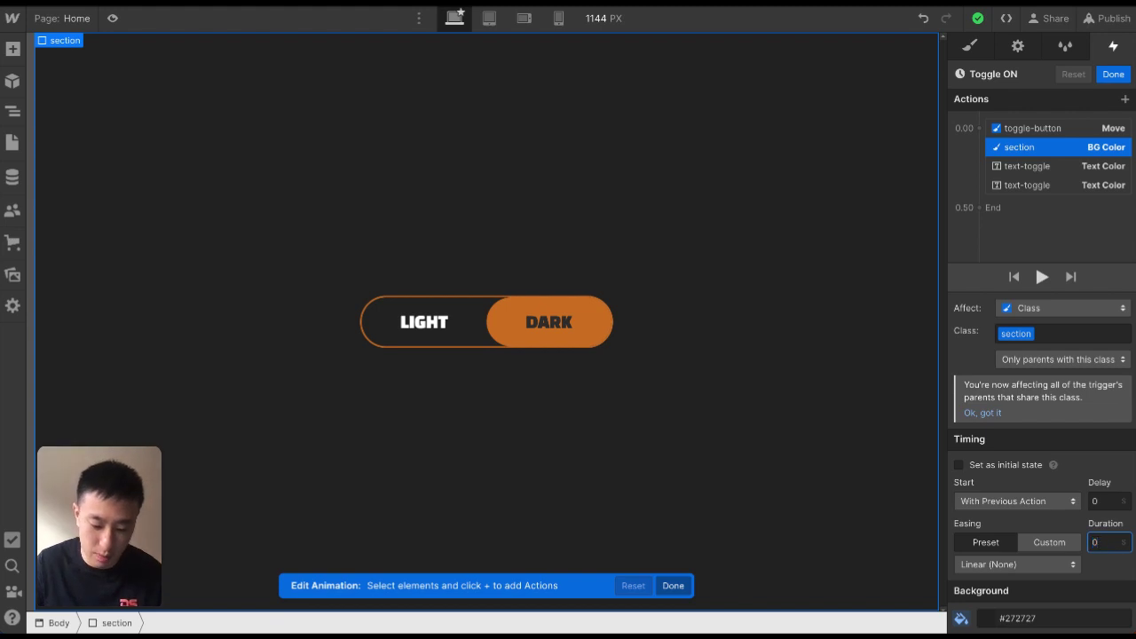
text(.25)
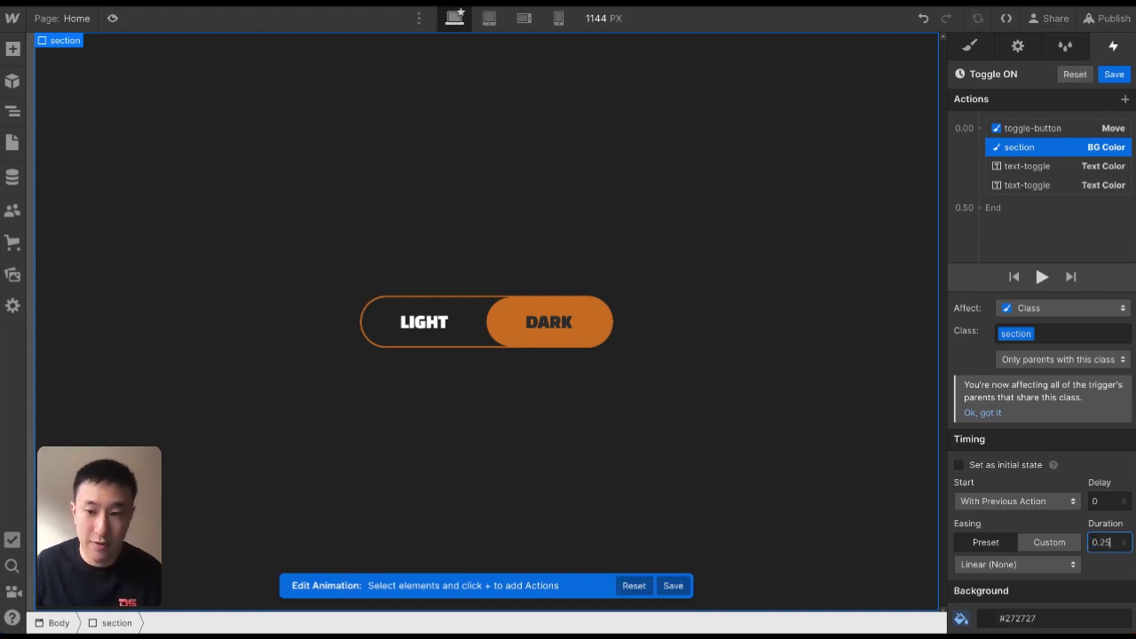
Save the Toggle ON animation, and set the section's BG Color duration in the LIGHT label's Toggle OFF animation to 2.25 s and save
click(1113, 73)
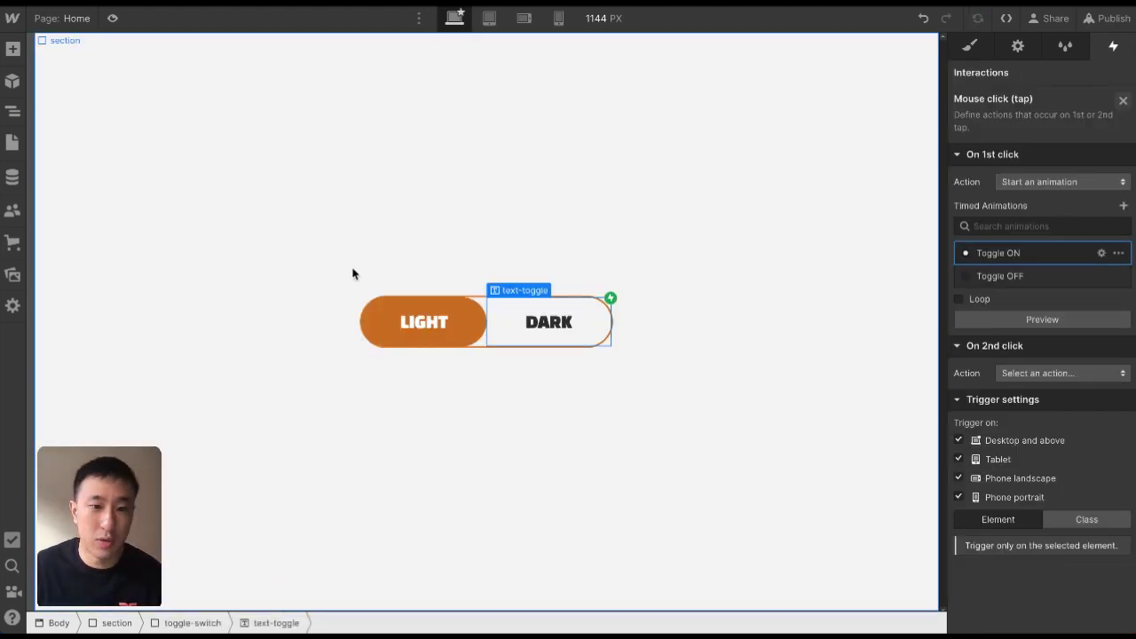
click(417, 311)
click(1056, 129)
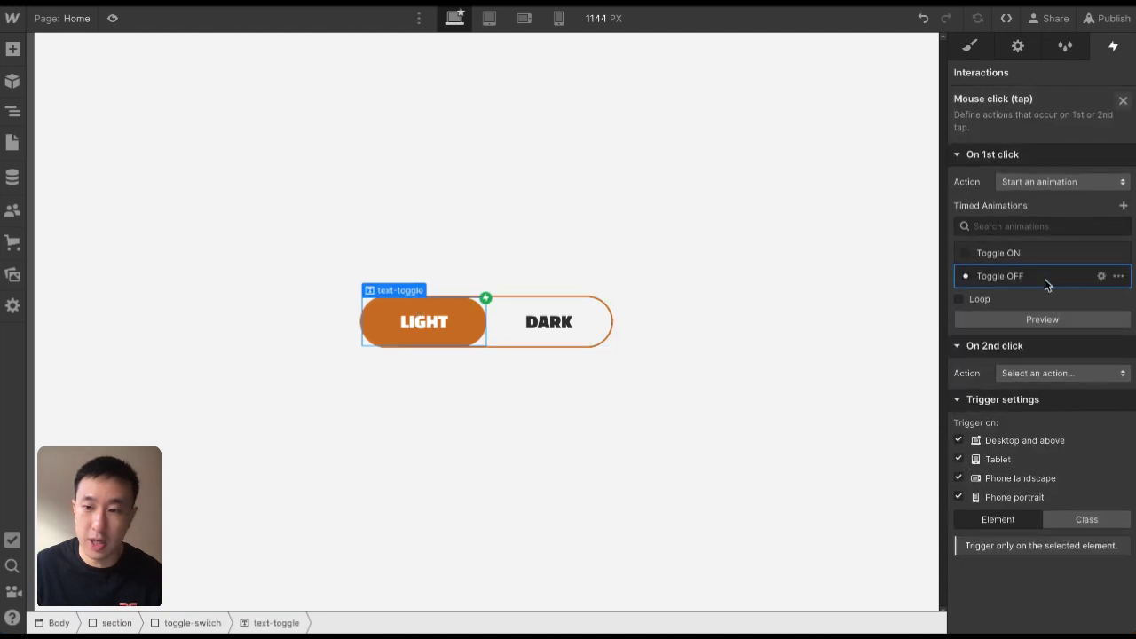
click(1047, 277)
click(1064, 150)
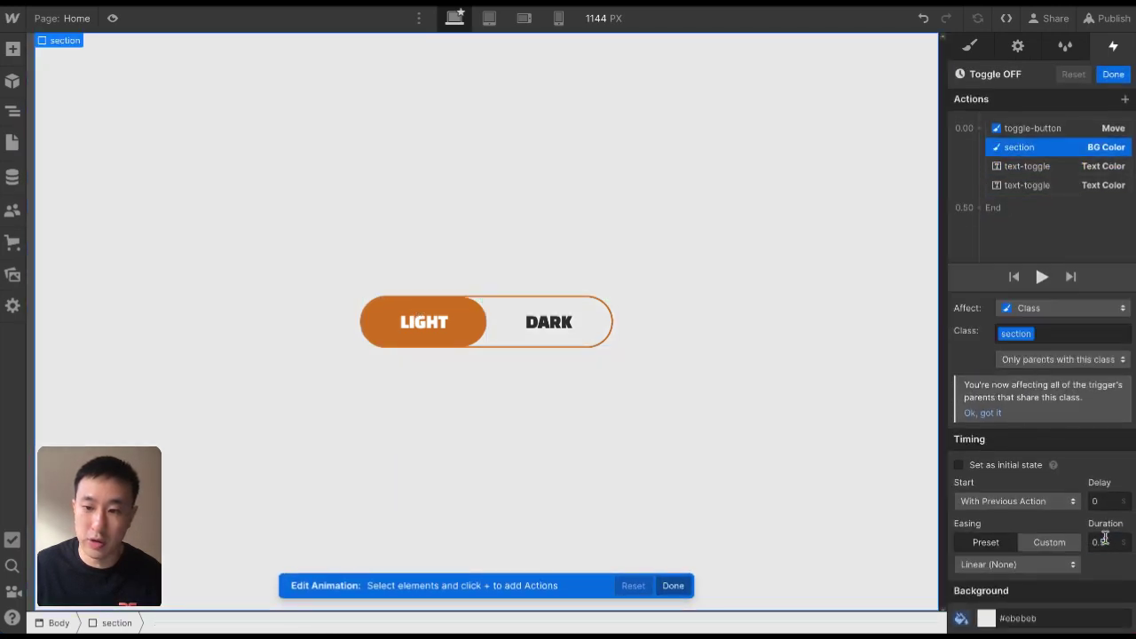
click(1100, 542)
key(Return)
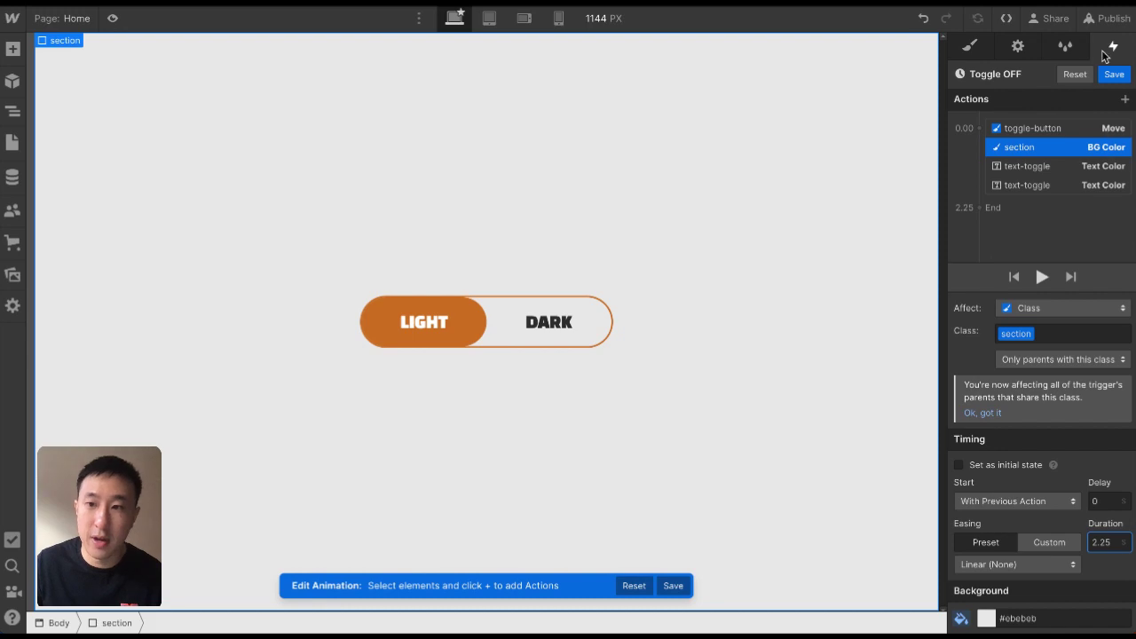
click(1113, 73)
Preview the page, test the background transition by switching between DARK and LIGHT twice, and return to the designer
click(112, 18)
click(662, 334)
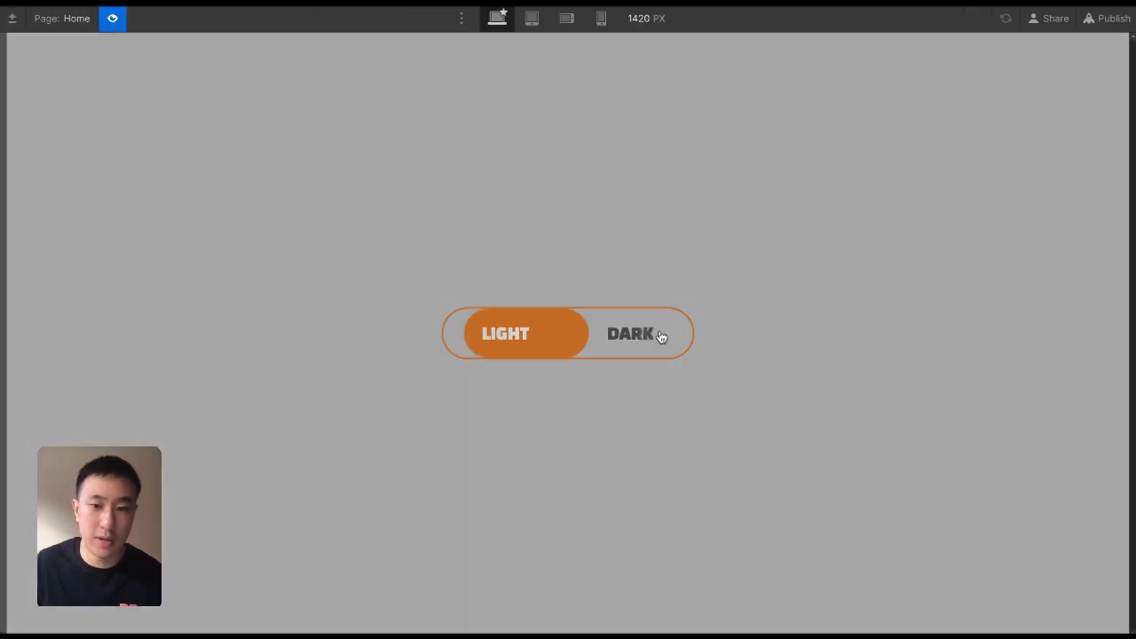
click(499, 330)
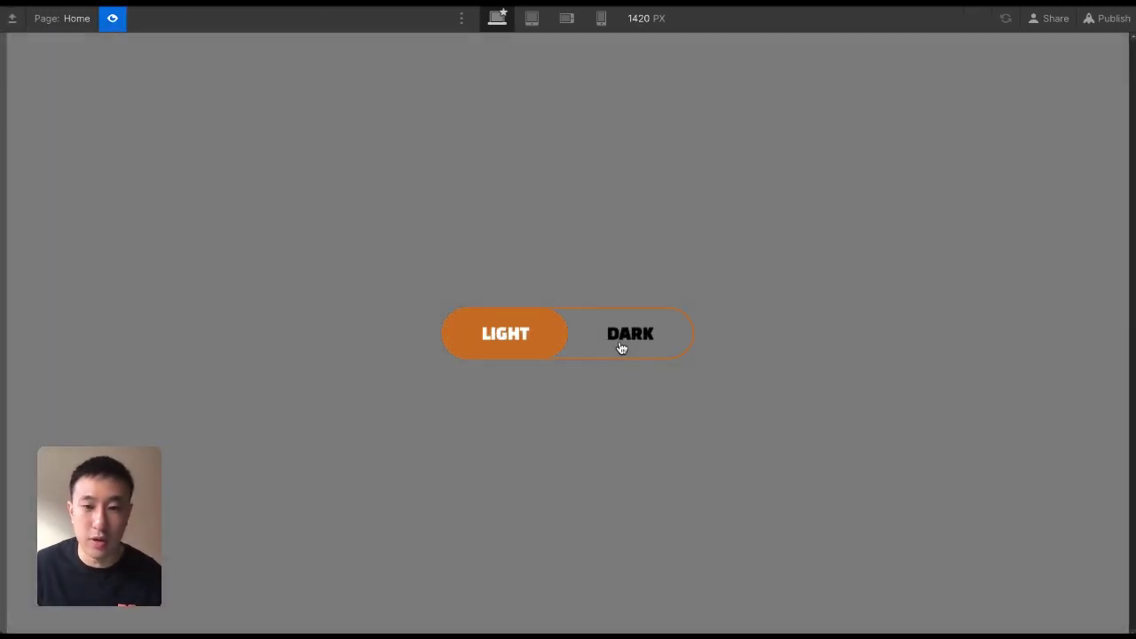
click(619, 345)
click(527, 347)
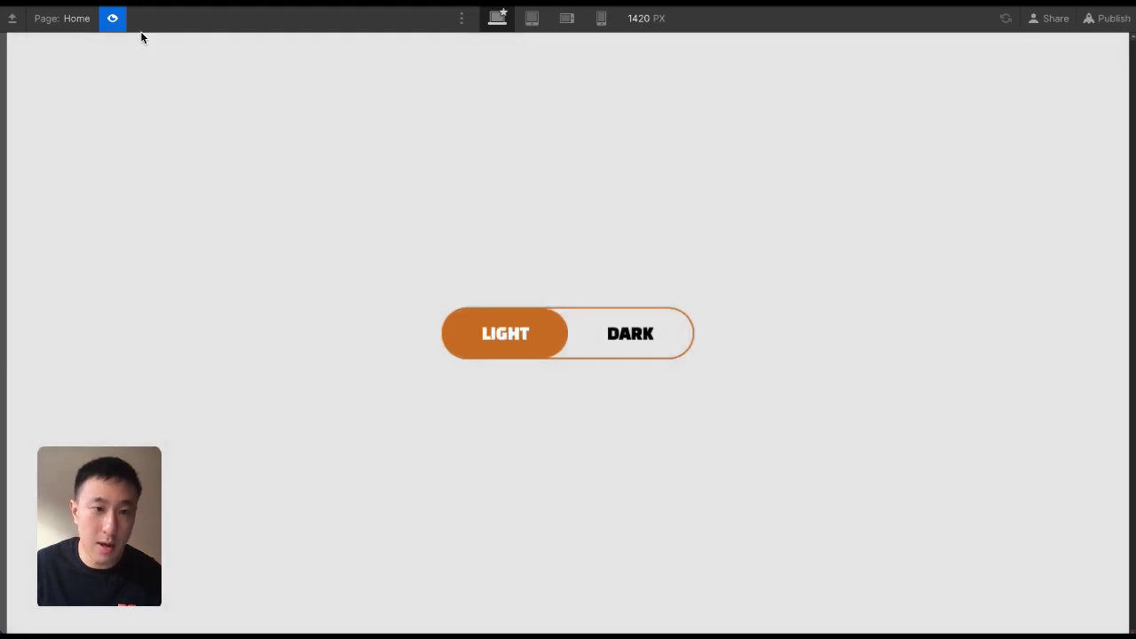
key(super+shift+p)
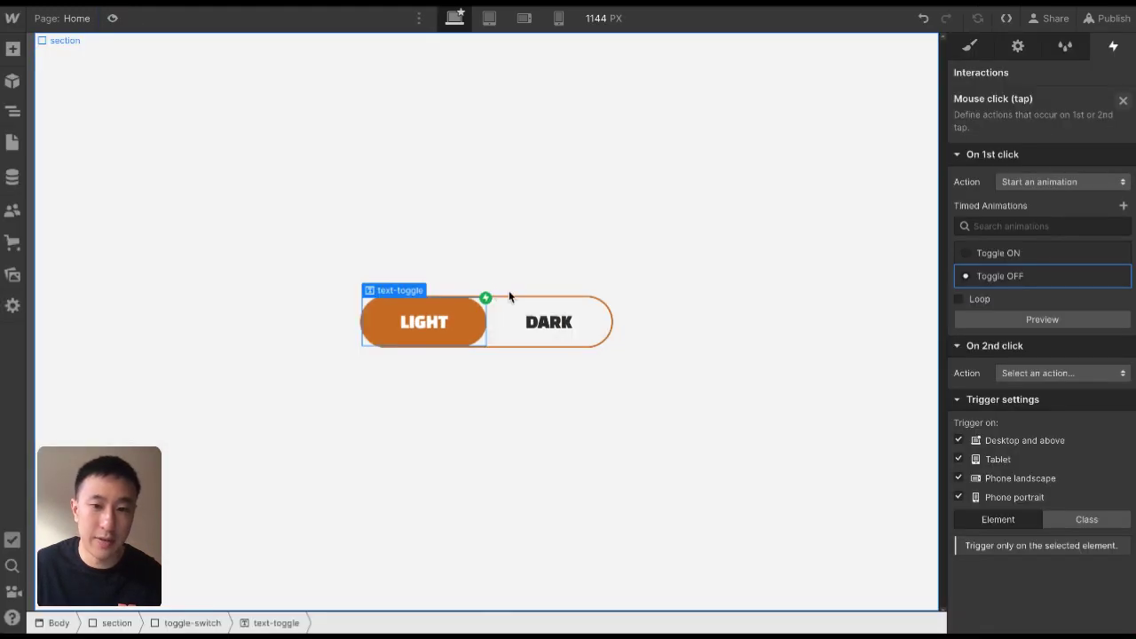
Check the switch at the tablet, mobile landscape and mobile portrait breakpoints, narrowing the portrait canvas to 256 px and restoring it to 320 px
click(488, 20)
click(522, 26)
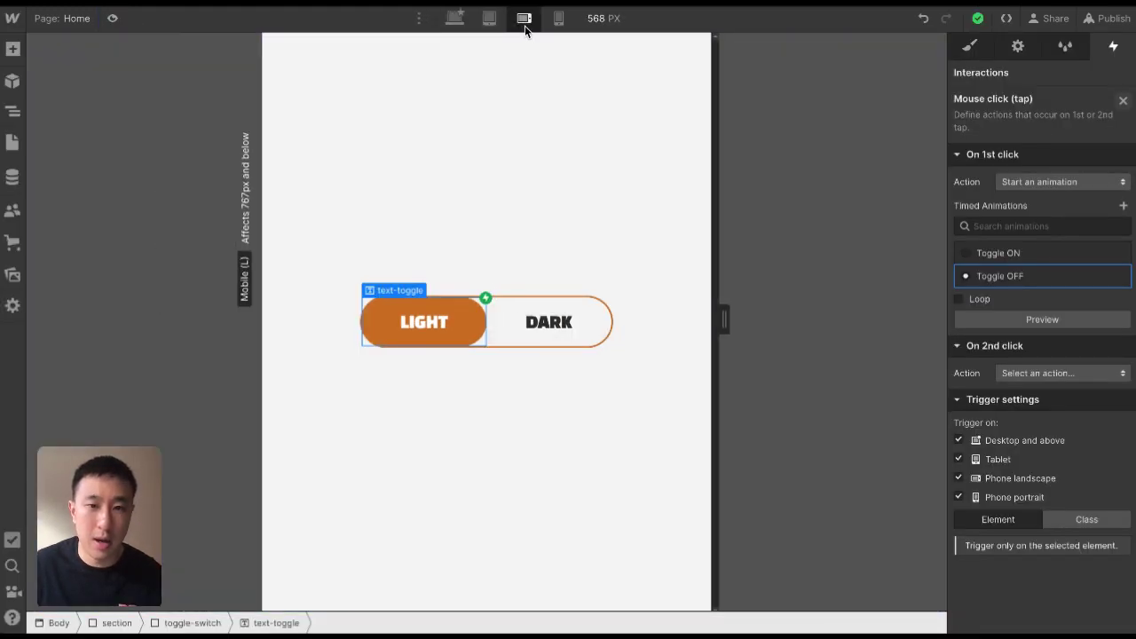
click(558, 19)
drag(624, 318, 600, 322)
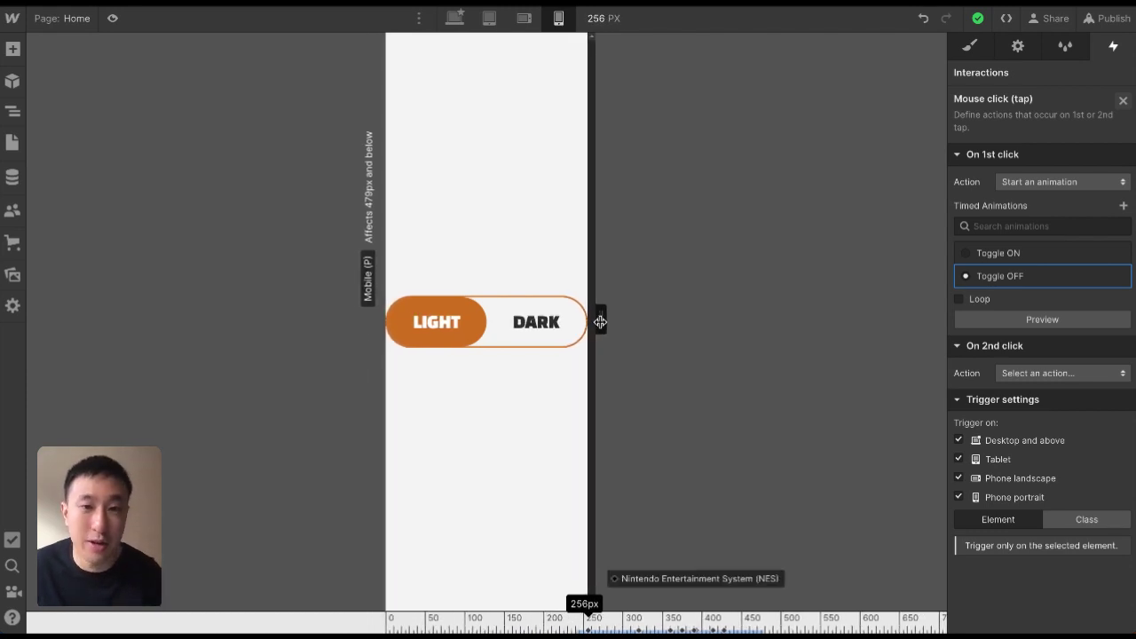
drag(600, 322, 624, 319)
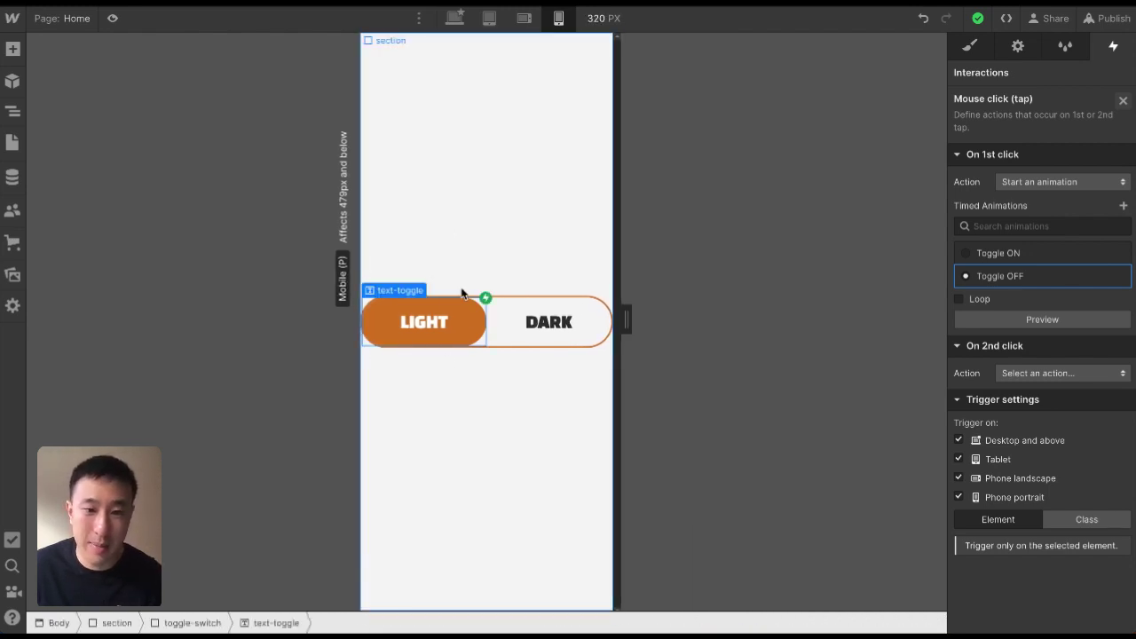
Try a 280 px width for the toggle-switch on mobile portrait, replace it with 90%, and set the height to 42 px
click(439, 405)
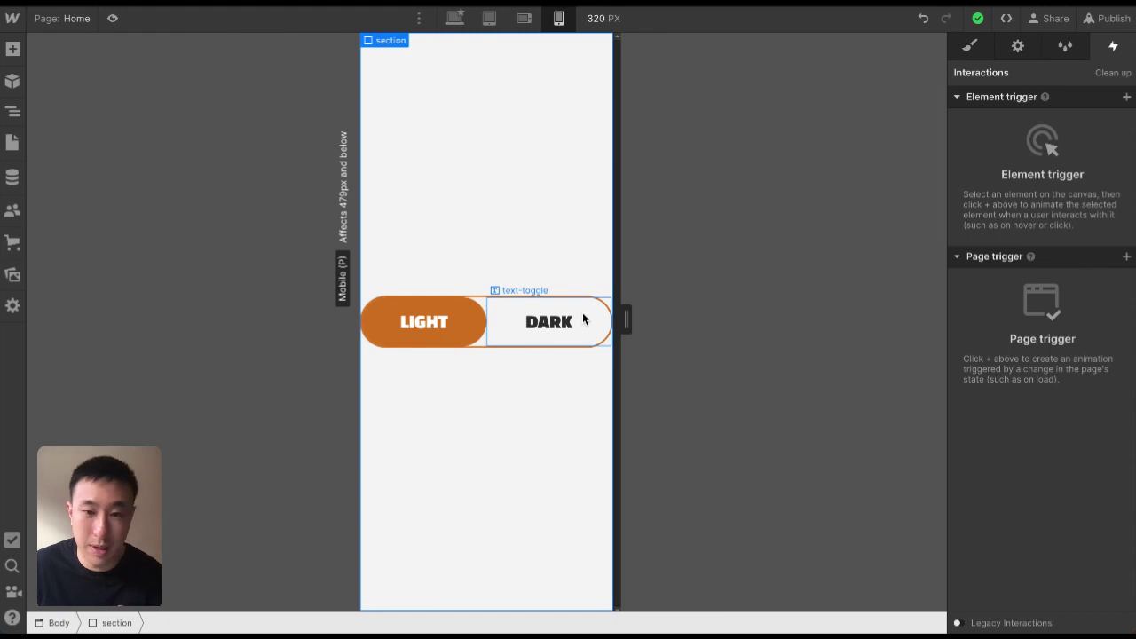
click(464, 307)
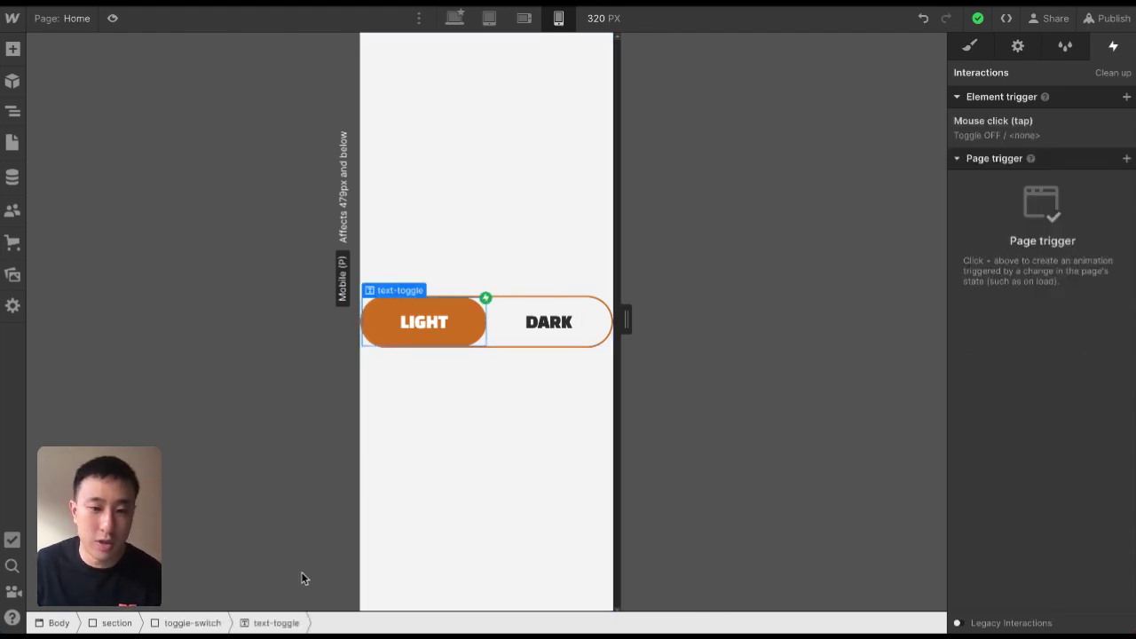
click(190, 622)
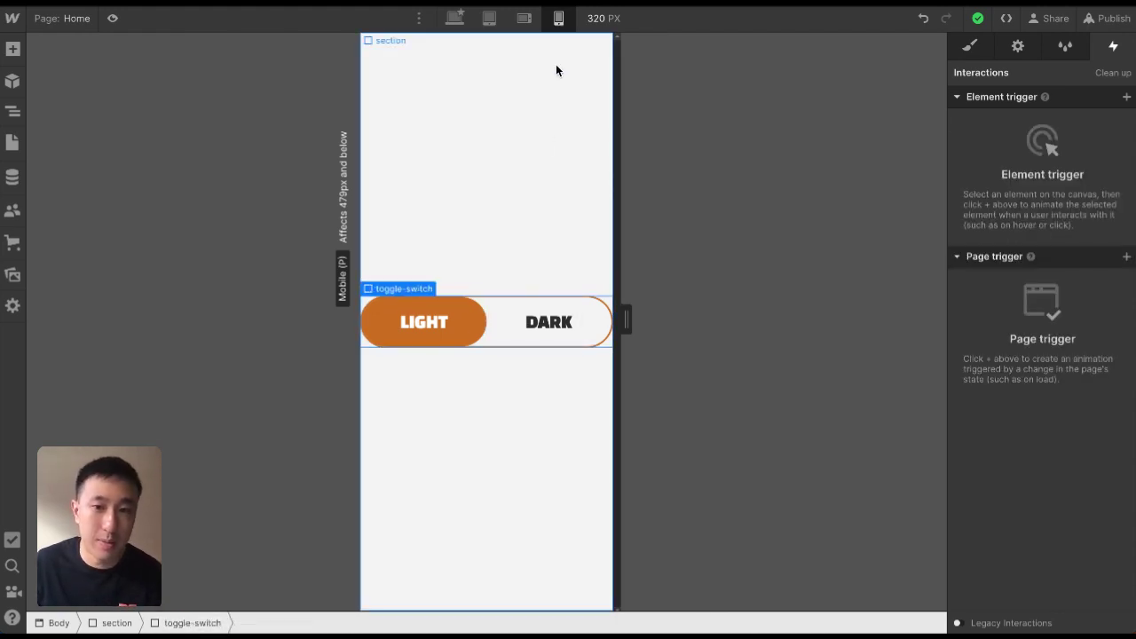
click(966, 50)
scroll(1036, 467, down, 3)
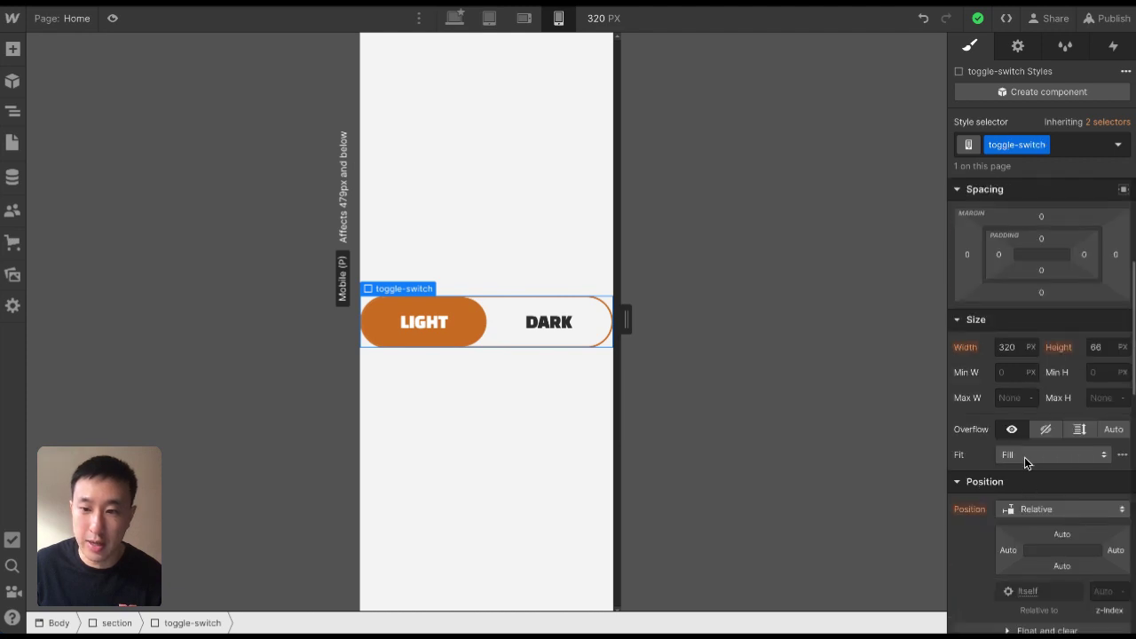
click(1027, 355)
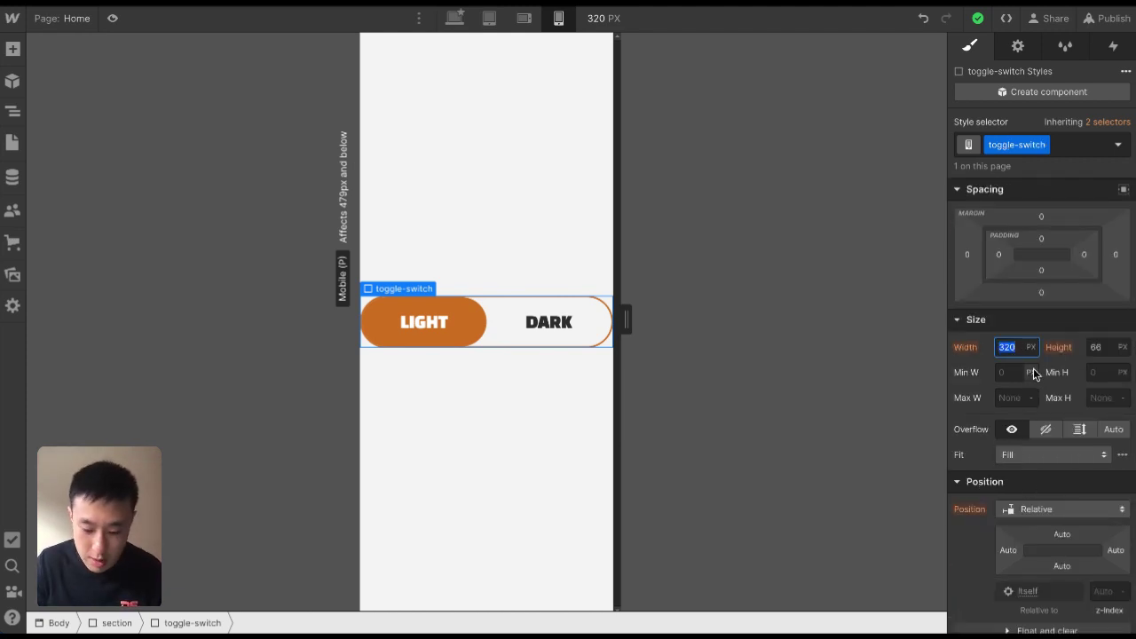
key(Return)
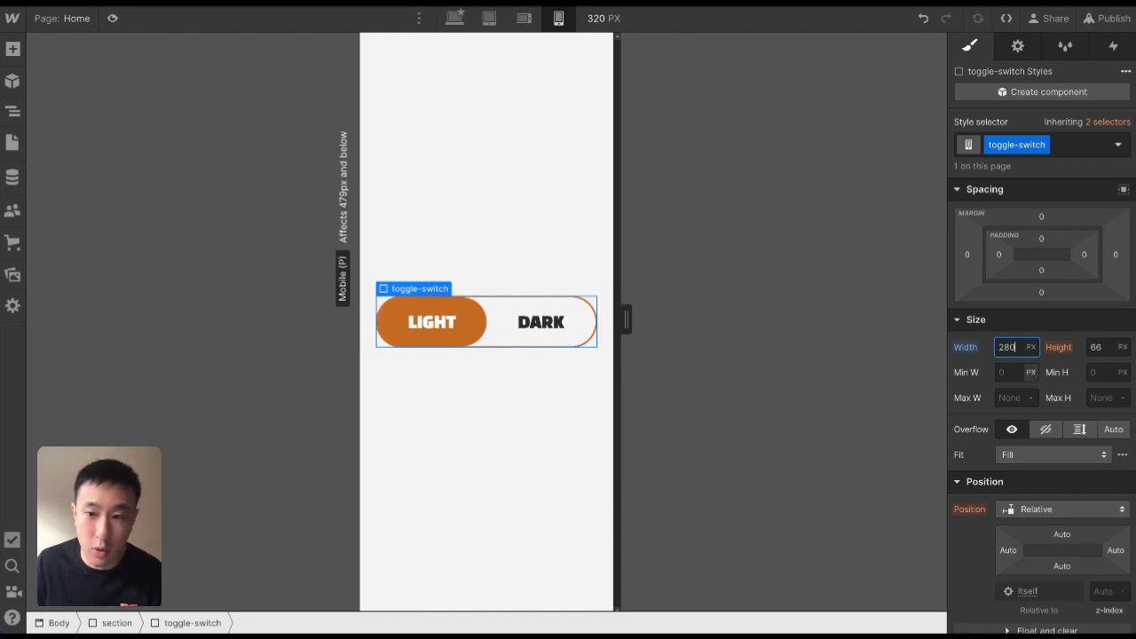
key(ctrl+a)
text(90%)
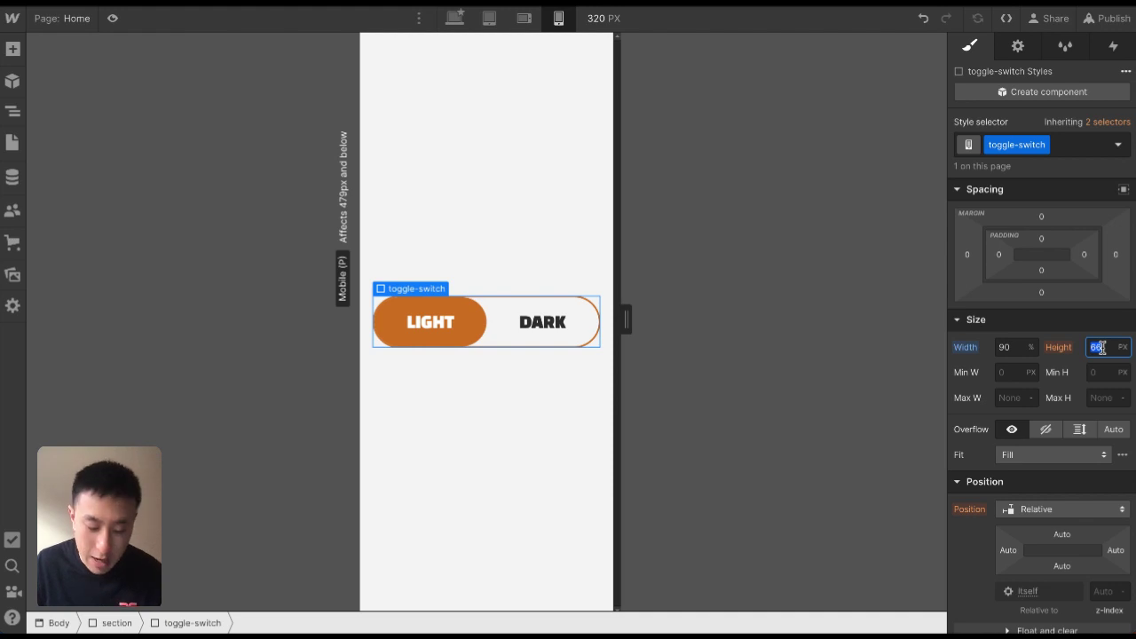
text(42)
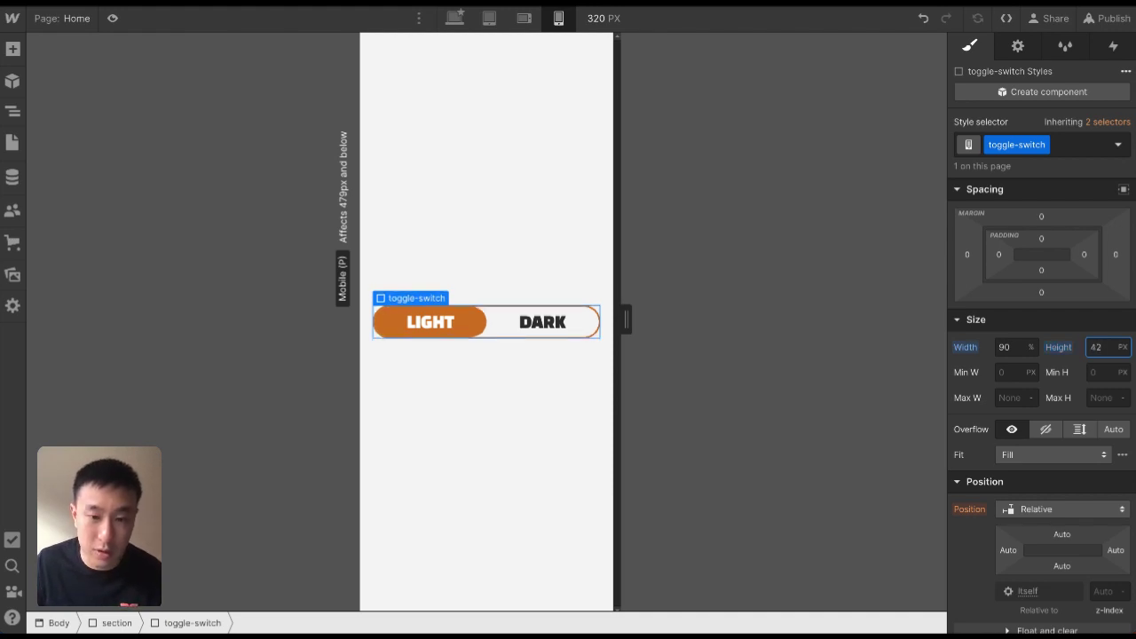
Inspect the selectors the LIGHT label inherits, including the base text-toggle class, and return to the mobile portrait breakpoint
click(451, 325)
click(1108, 122)
click(1060, 219)
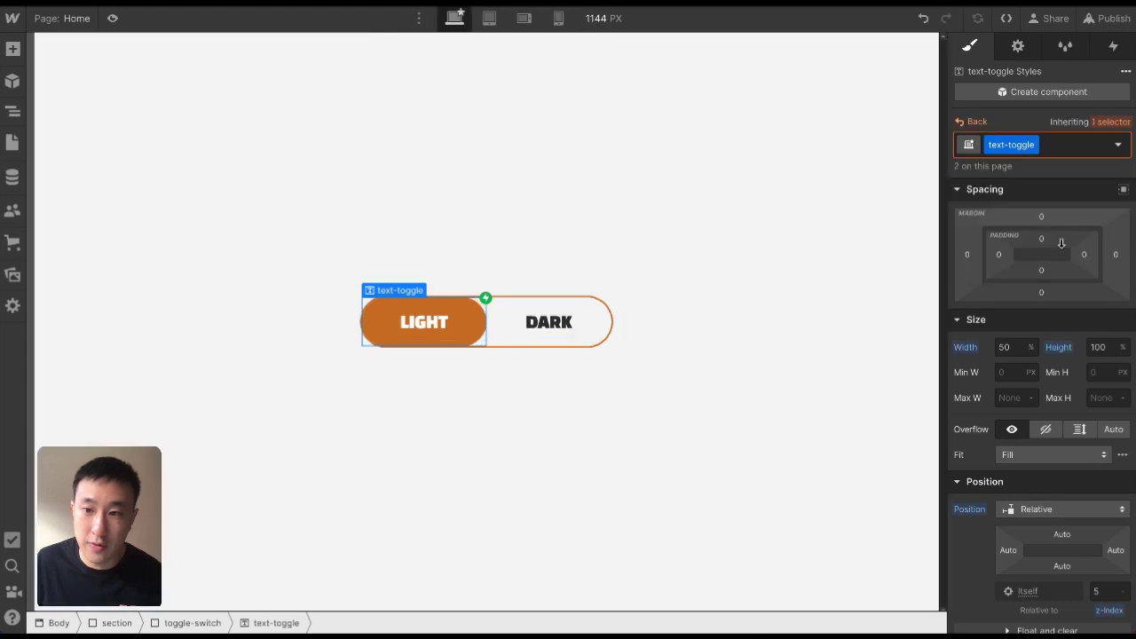
click(559, 19)
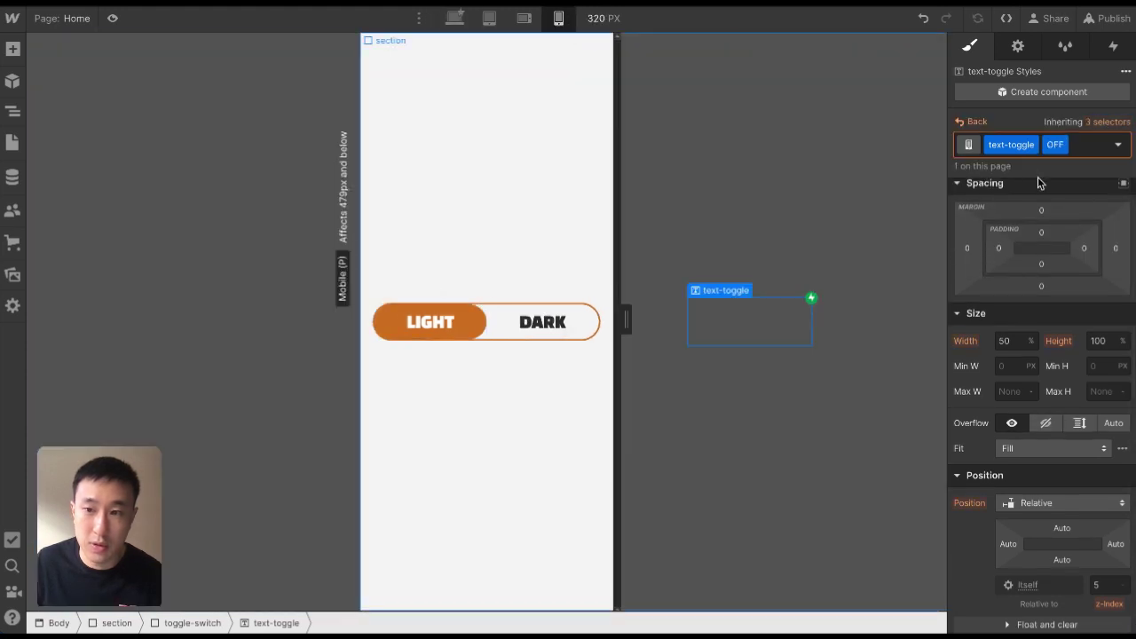
click(1107, 122)
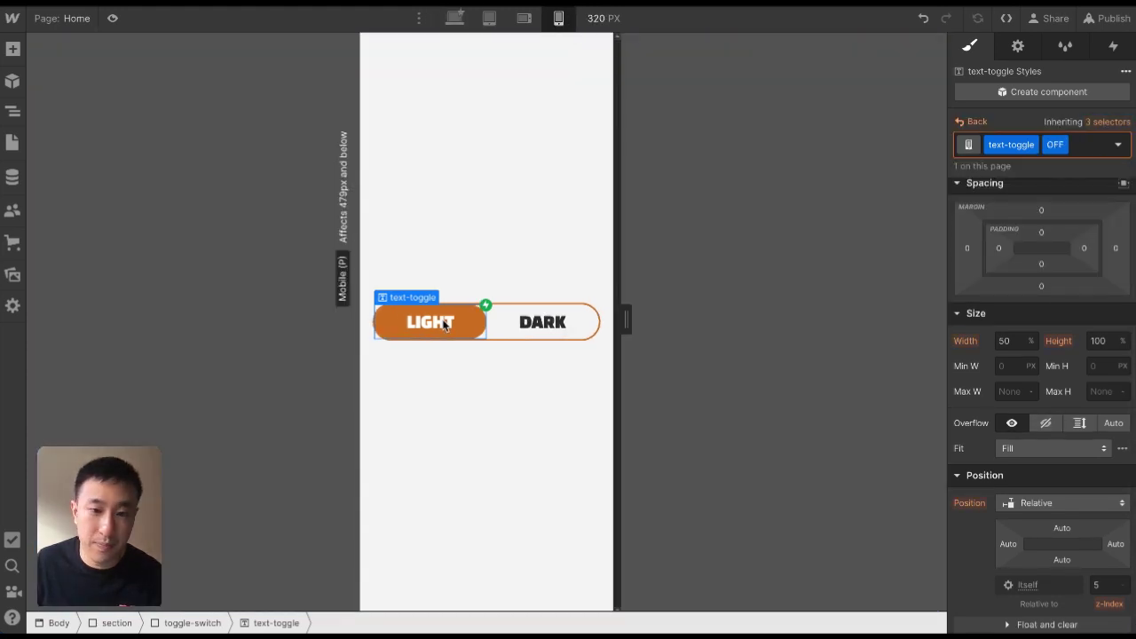
click(513, 275)
click(480, 308)
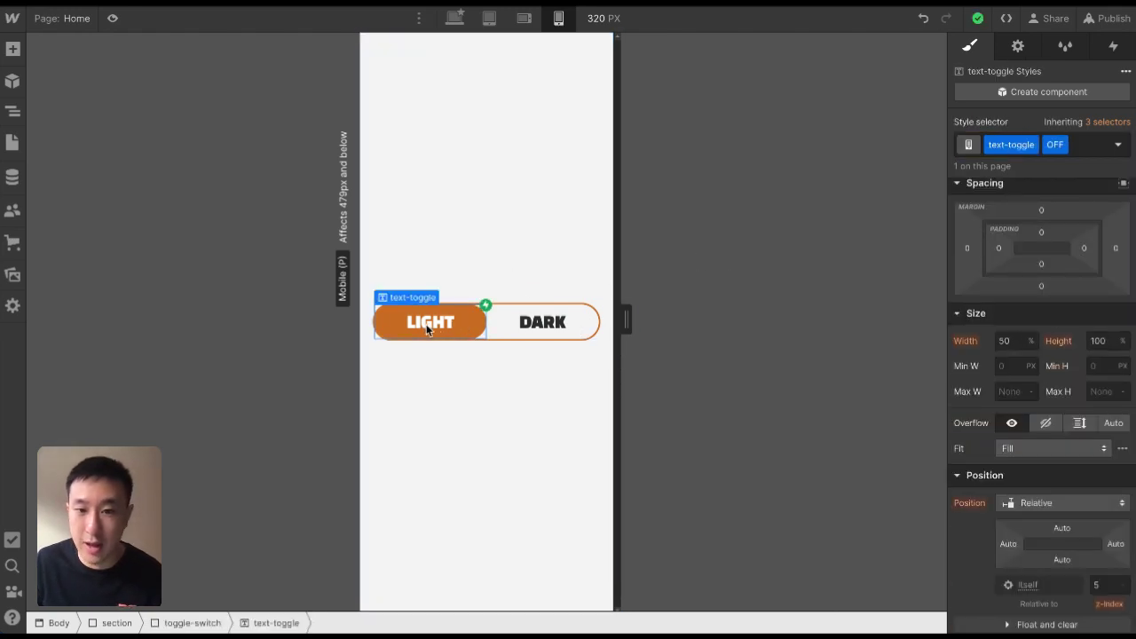
Try a 12 px font size on the DARK label's ON combo class, and undo it
click(516, 326)
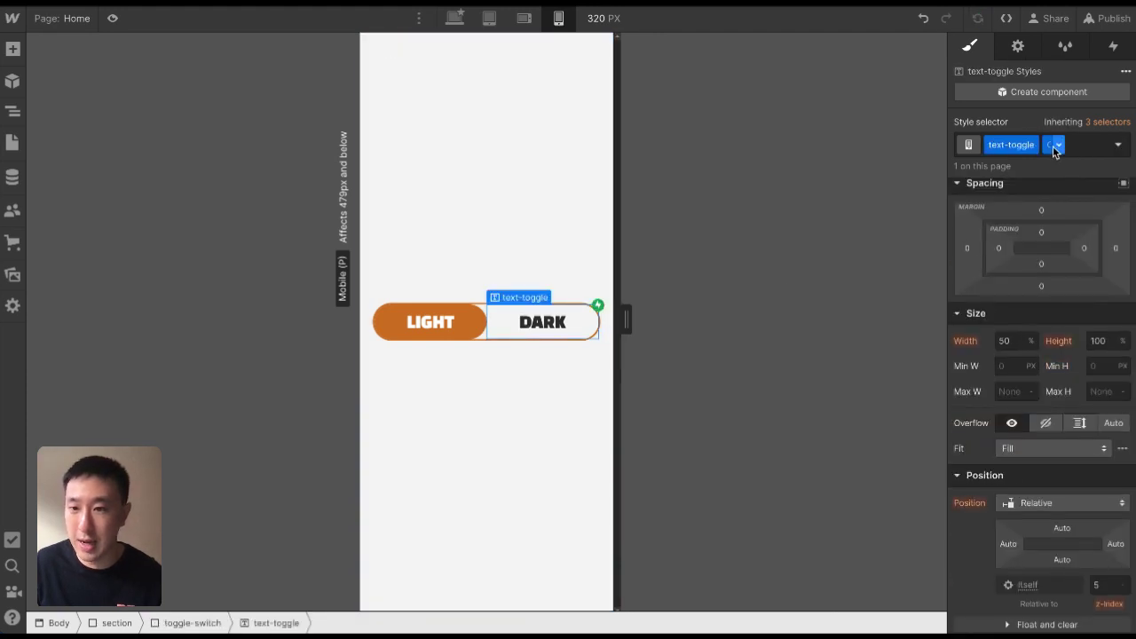
scroll(1038, 400, down, 4)
click(1013, 356)
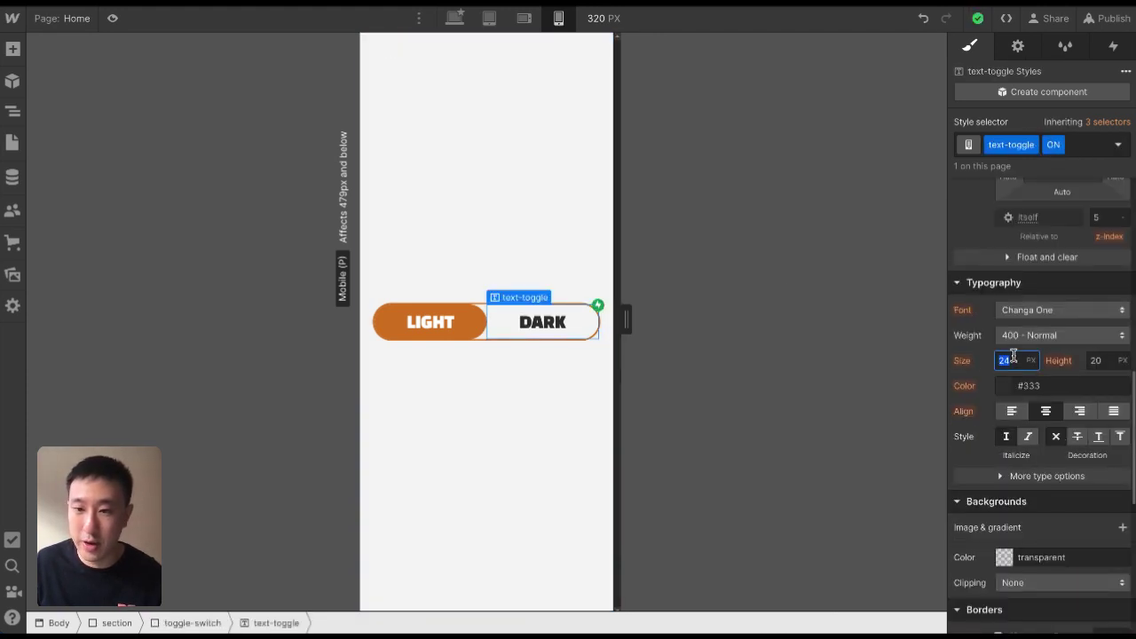
text(12)
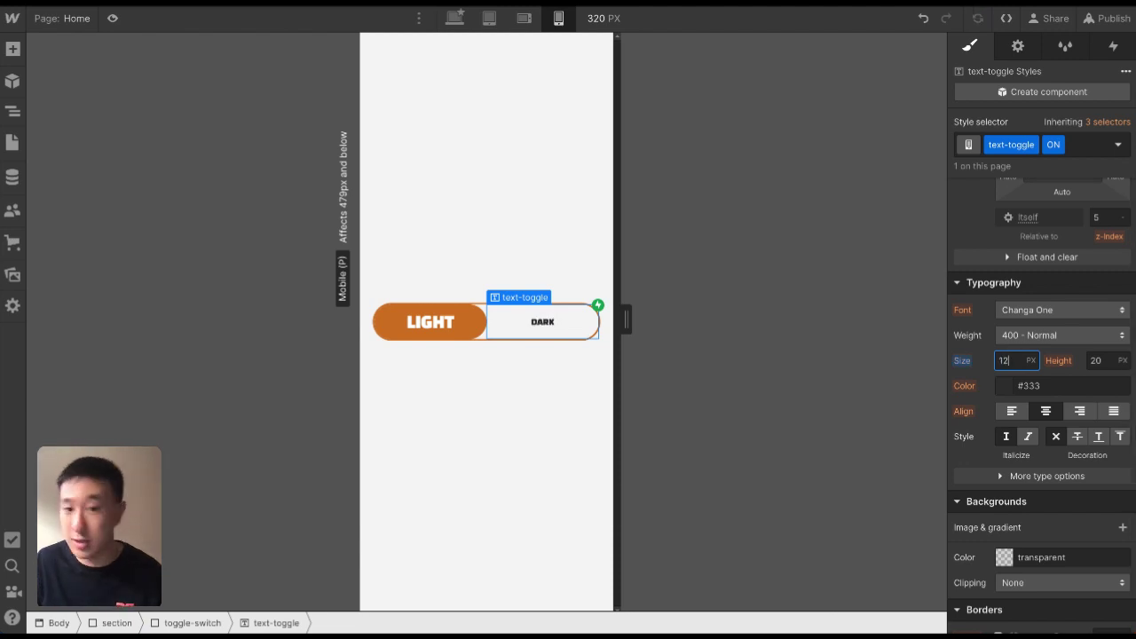
key(ctrl+z)
Add a helper Text Block to the section and give it the text-toggle class
click(504, 241)
key(ctrl+e)
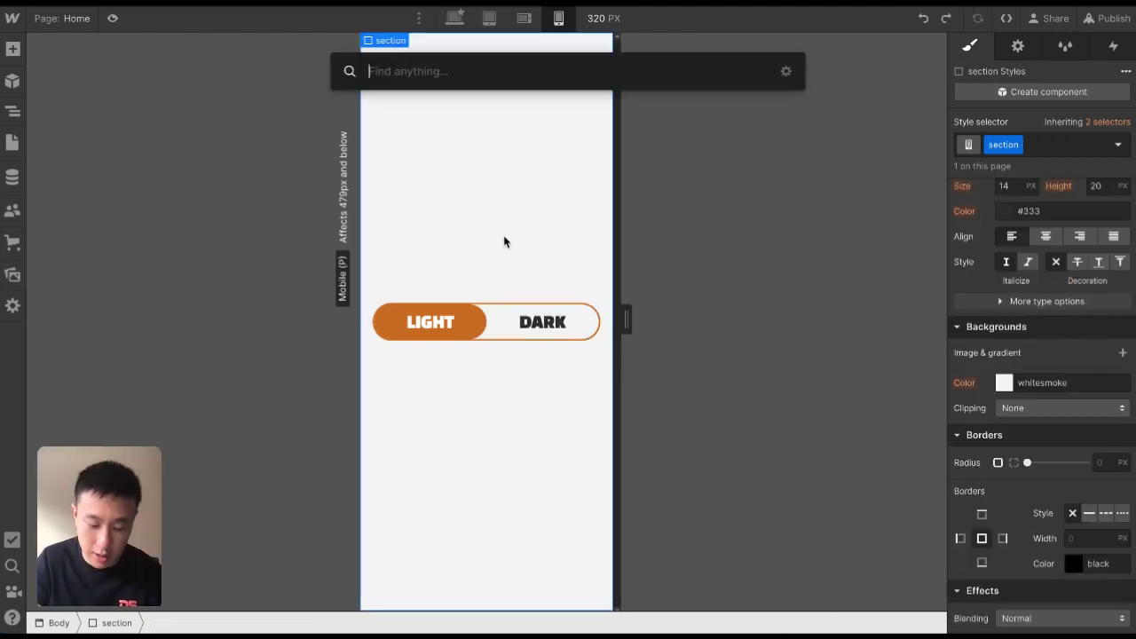
text(text)
key(Down)
key(Return)
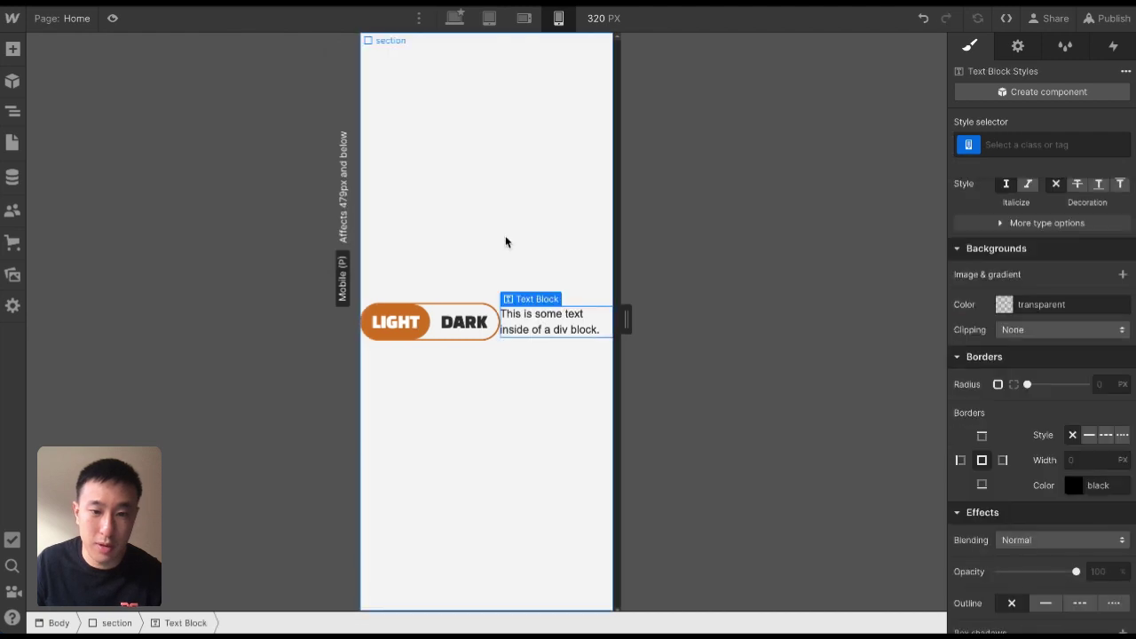
click(459, 326)
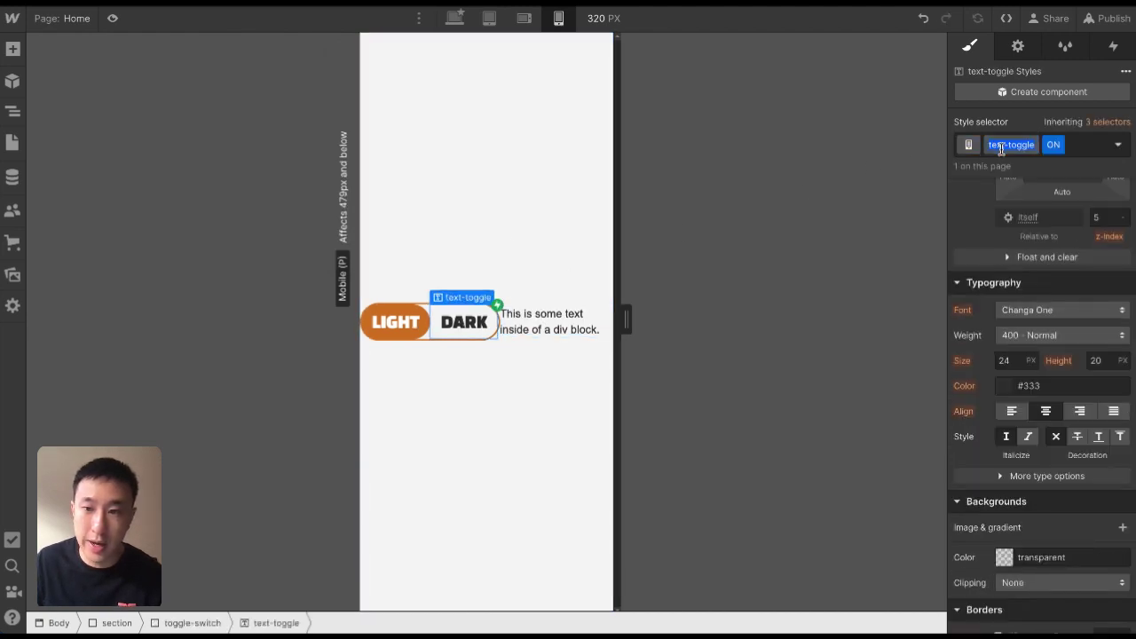
click(591, 329)
click(994, 148)
text(text-tog)
key(Return)
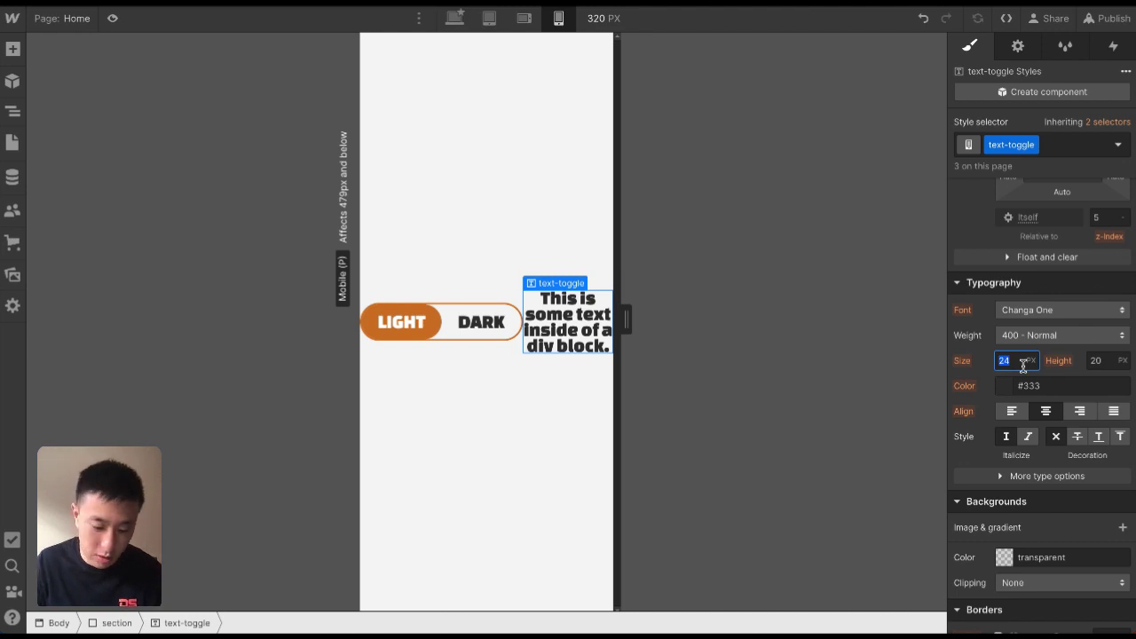
Set the text-toggle class's font size to 18 px on mobile portrait and delete the helper text block
key(BackSpace)
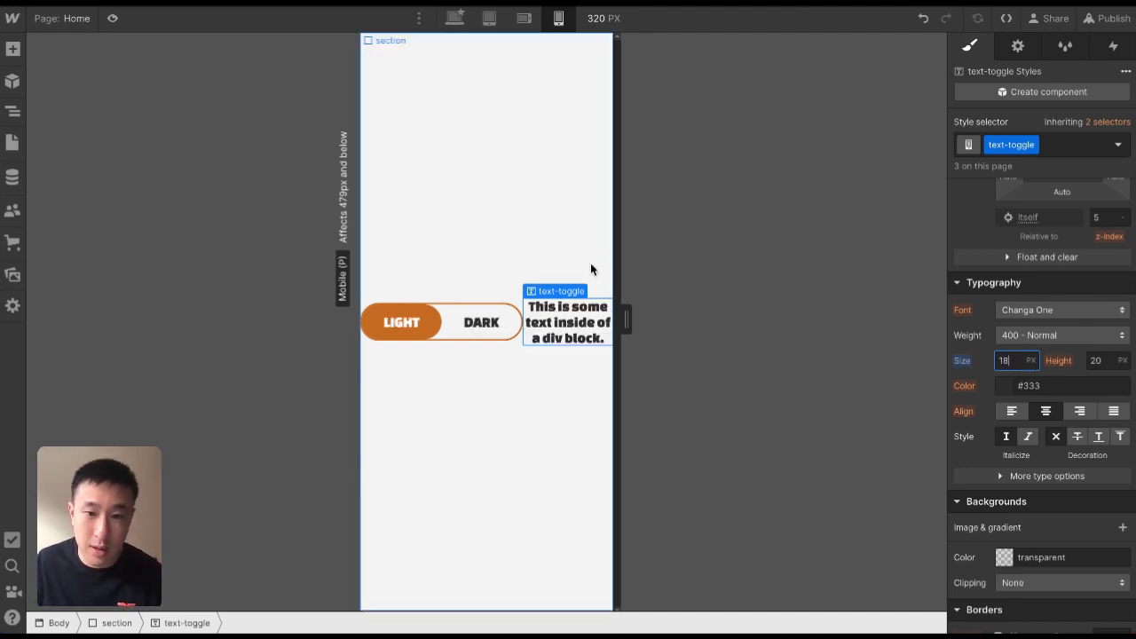
click(576, 328)
key(Delete)
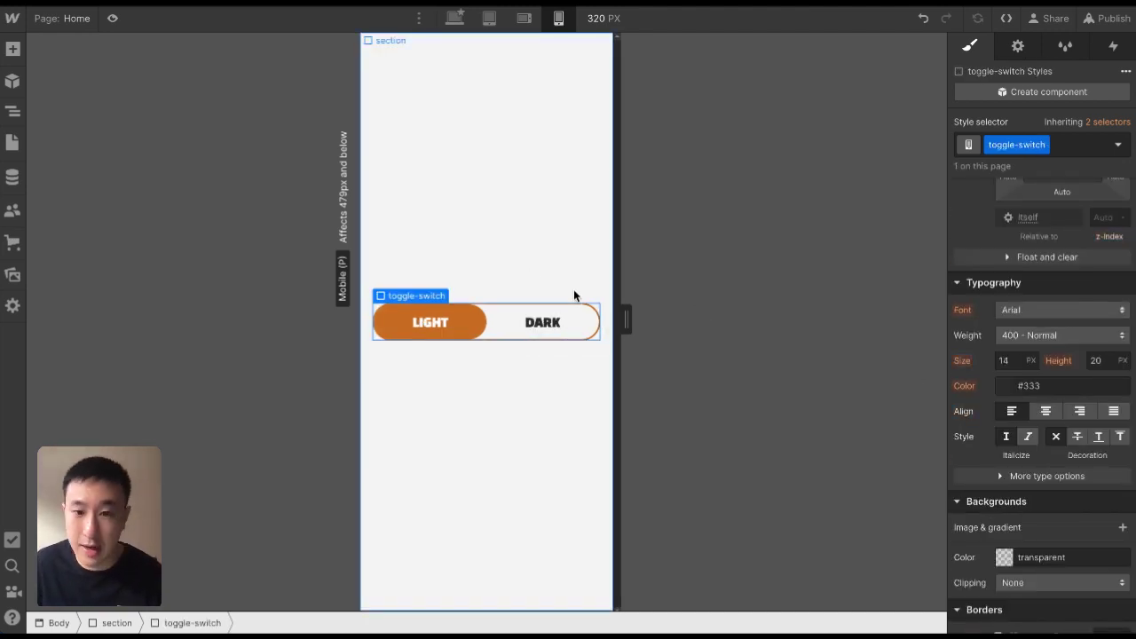
Widen the mobile portrait canvas to 384 px, test the switch in preview, and return to the designer at the desktop breakpoint
drag(624, 316, 651, 320)
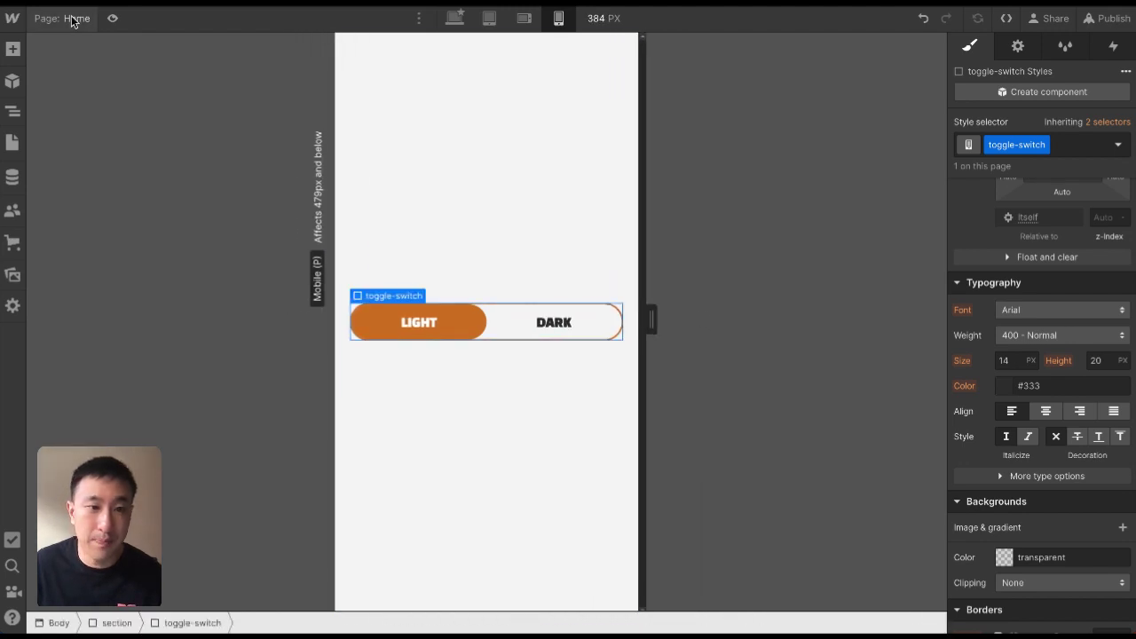
click(112, 18)
click(633, 336)
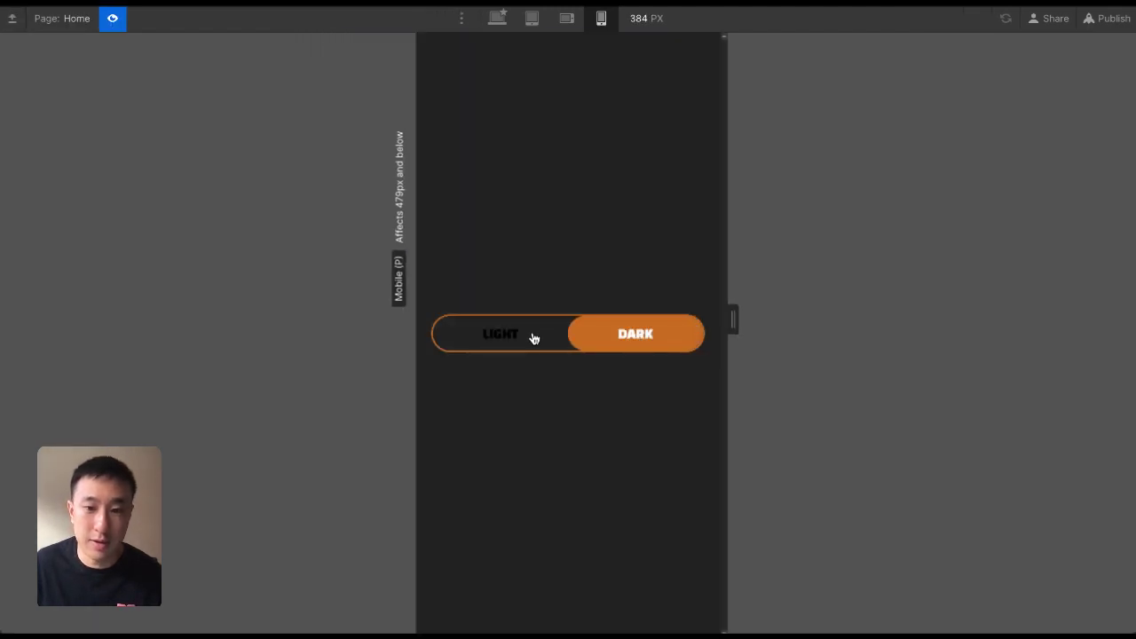
click(533, 338)
click(497, 18)
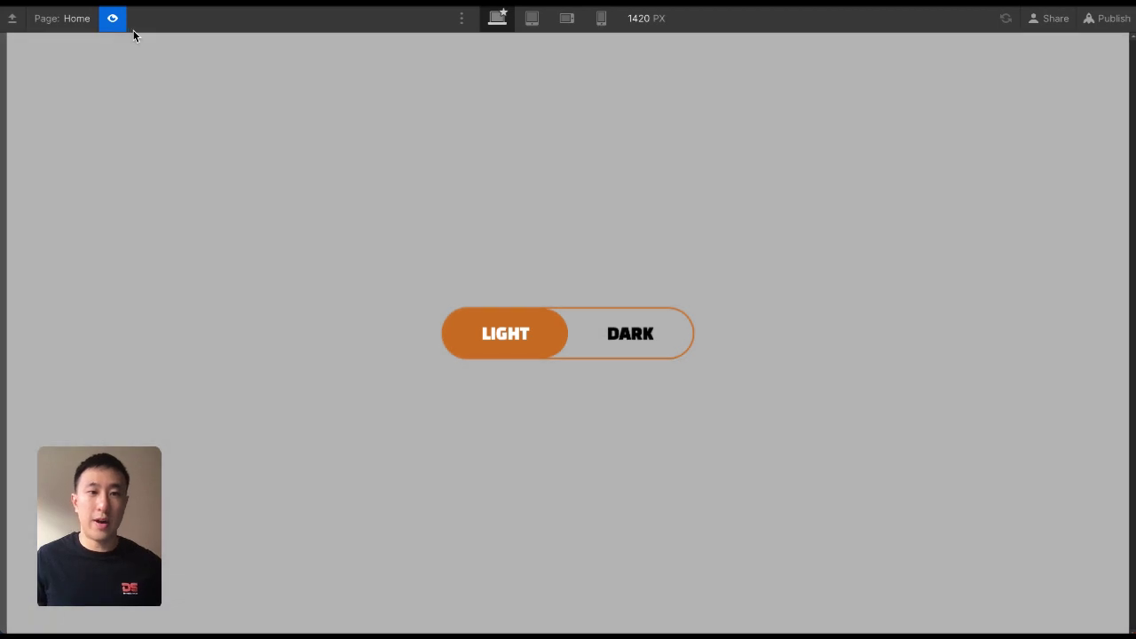
key(ctrl+shift+p)
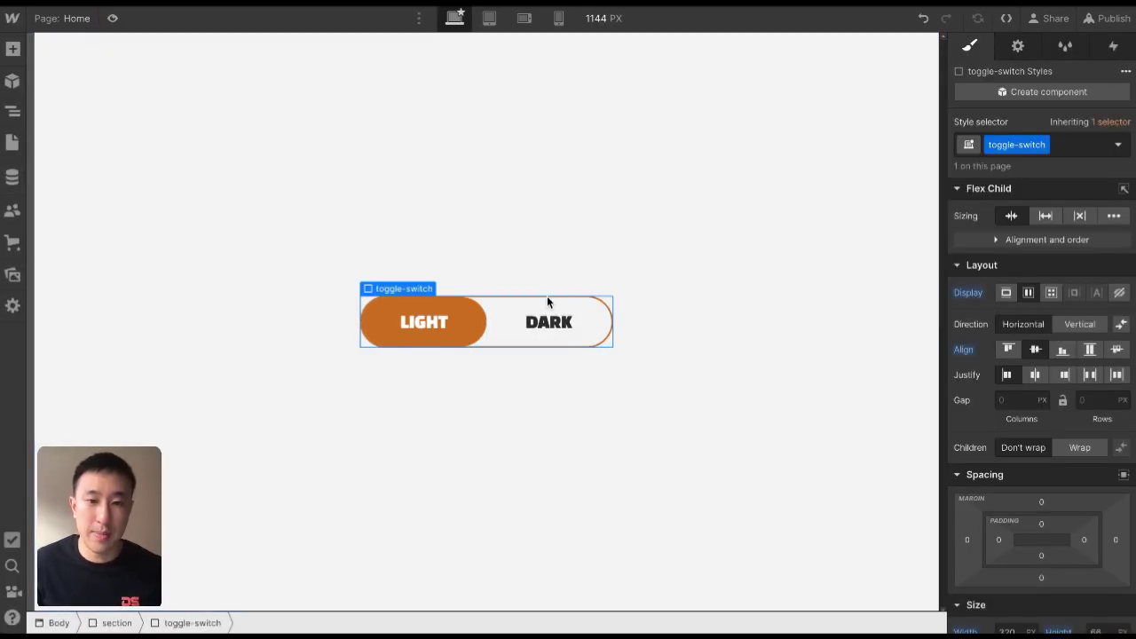
click(547, 301)
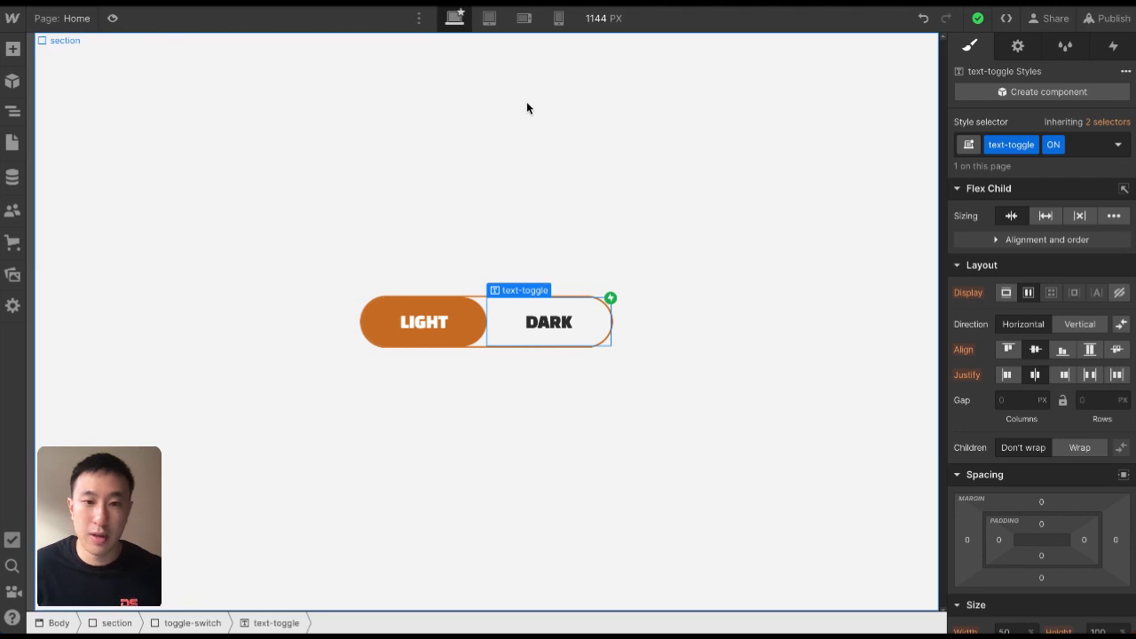
click(557, 168)
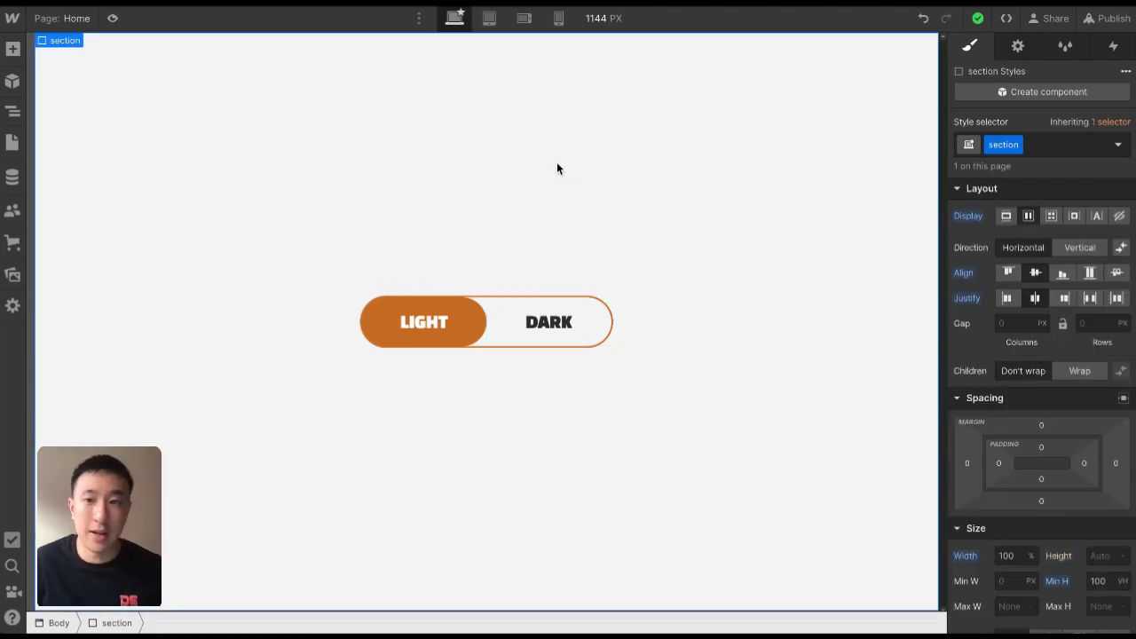